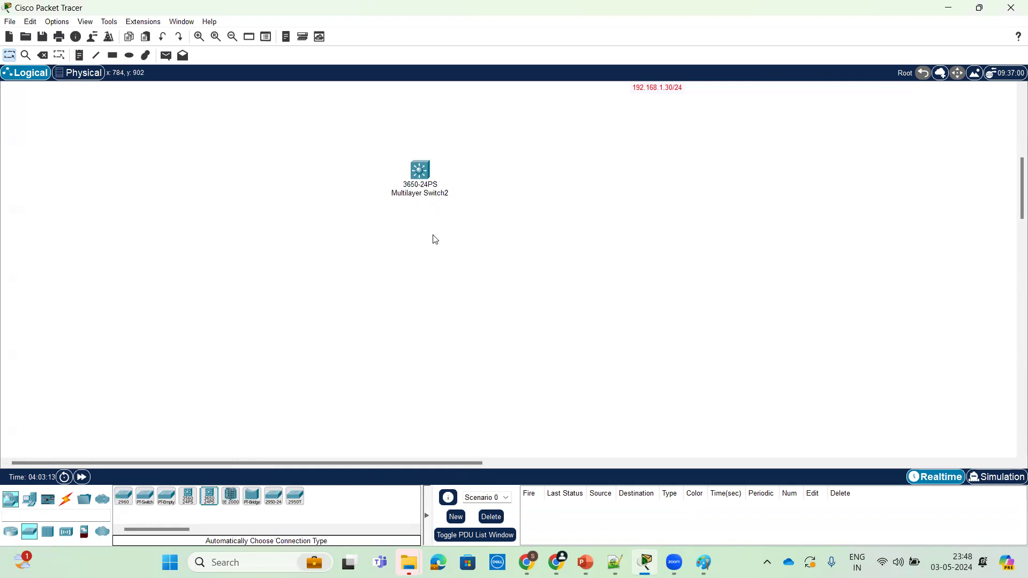
Replace the 3650-24PS multilayer switch with a 3560-24PS multilayer switch placed near the upper middle of the workspace
{"action": "mouse_move", "coordinate": [421, 167]}
{"action": "left_click", "coordinate": [42, 55]}
{"action": "left_click", "coordinate": [414, 171]}
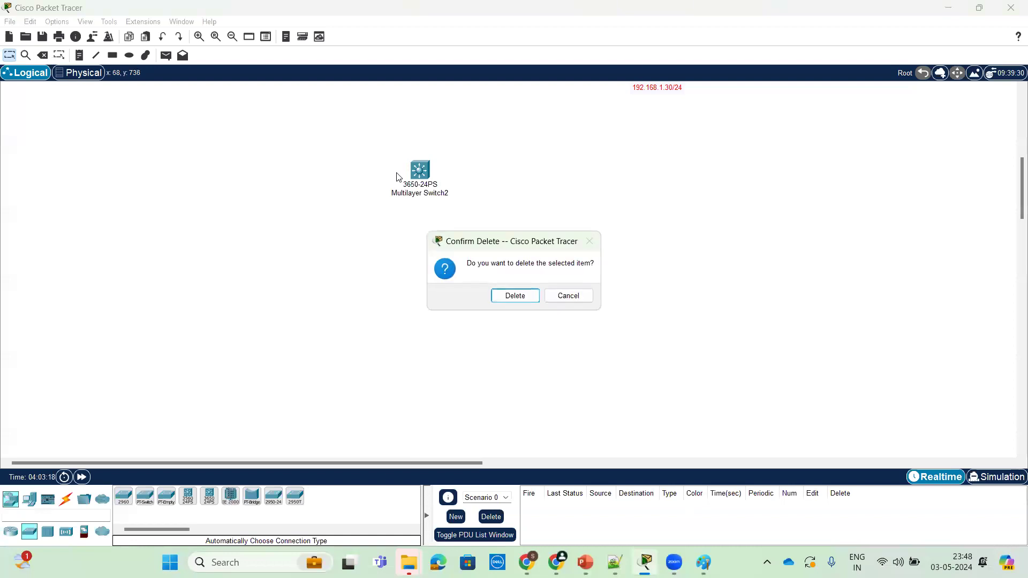
{"action": "left_click", "coordinate": [512, 295]}
{"action": "left_click_drag", "start_coordinate": [187, 496], "coordinate": [294, 183]}
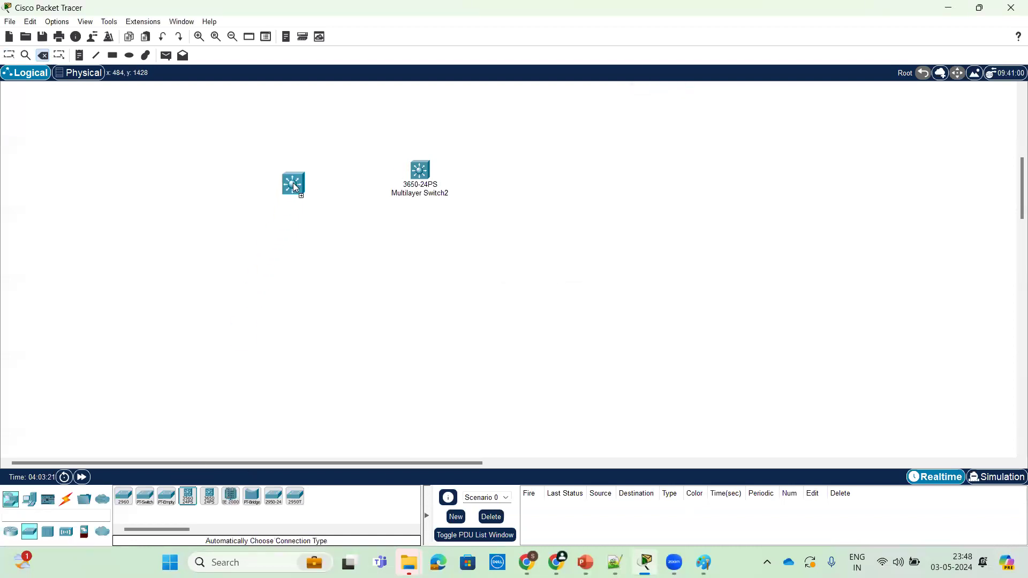
{"action": "left_click", "coordinate": [419, 172]}
{"action": "left_click", "coordinate": [517, 297]}
{"action": "left_click", "coordinate": [9, 55]}
{"action": "left_click_drag", "start_coordinate": [333, 177], "coordinate": [491, 159]}
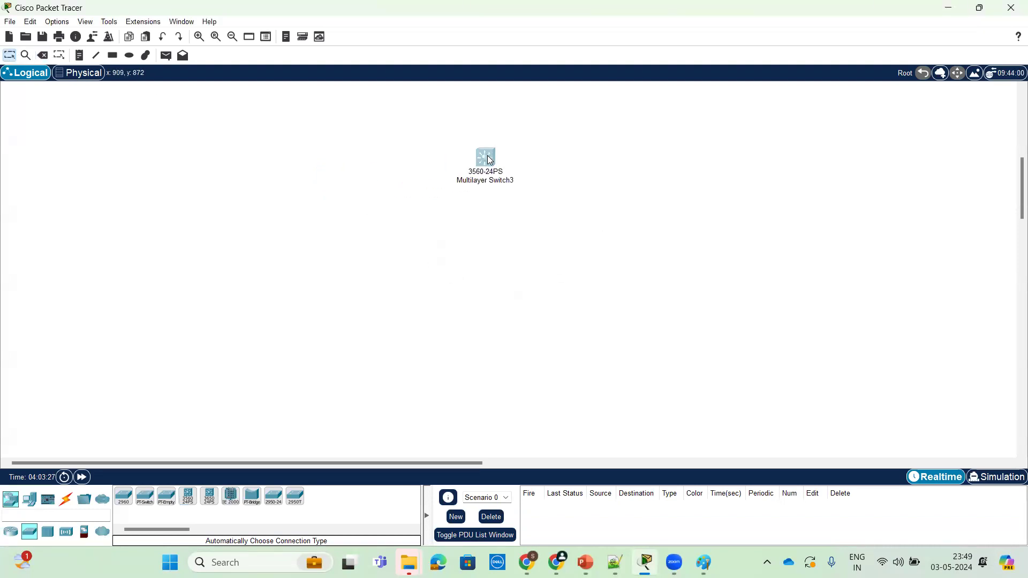
{"action": "mouse_move", "coordinate": [491, 157]}
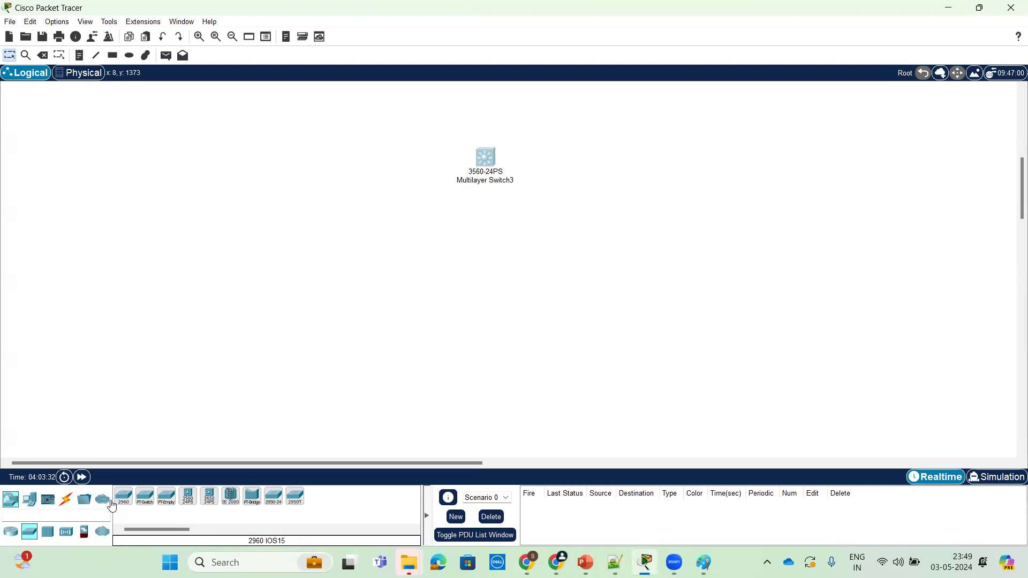
Place two 2960 switches below the multilayer switch, one on each side of it
{"action": "left_click_drag", "start_coordinate": [123, 496], "coordinate": [386, 254]}
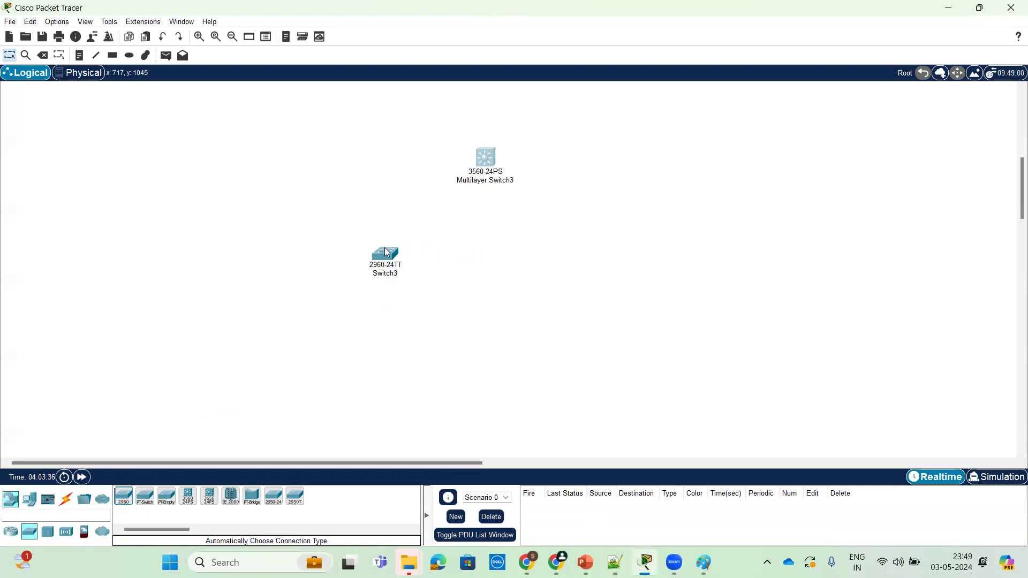
{"action": "mouse_move", "coordinate": [385, 254]}
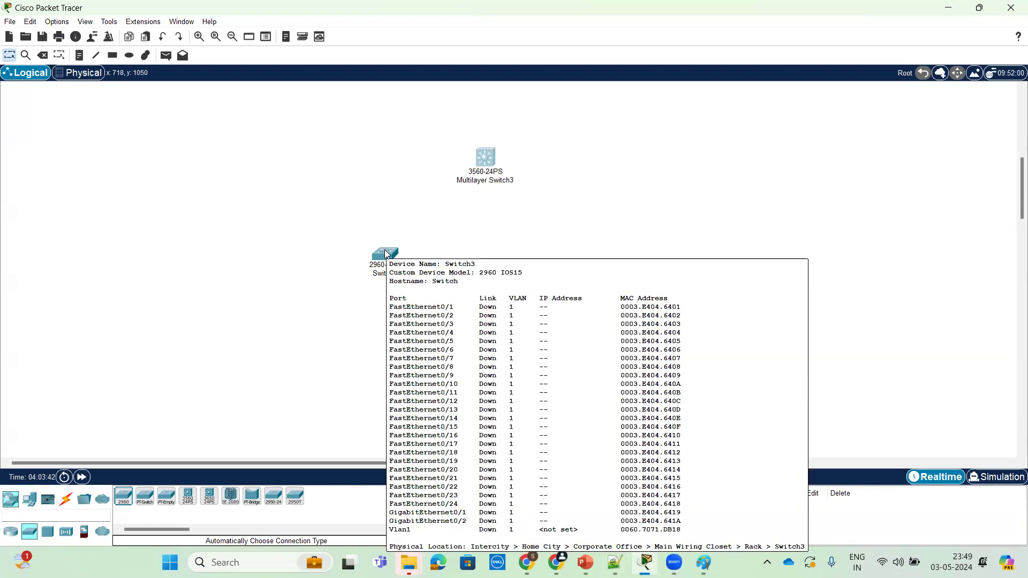
{"action": "left_click_drag", "start_coordinate": [386, 255], "coordinate": [371, 240]}
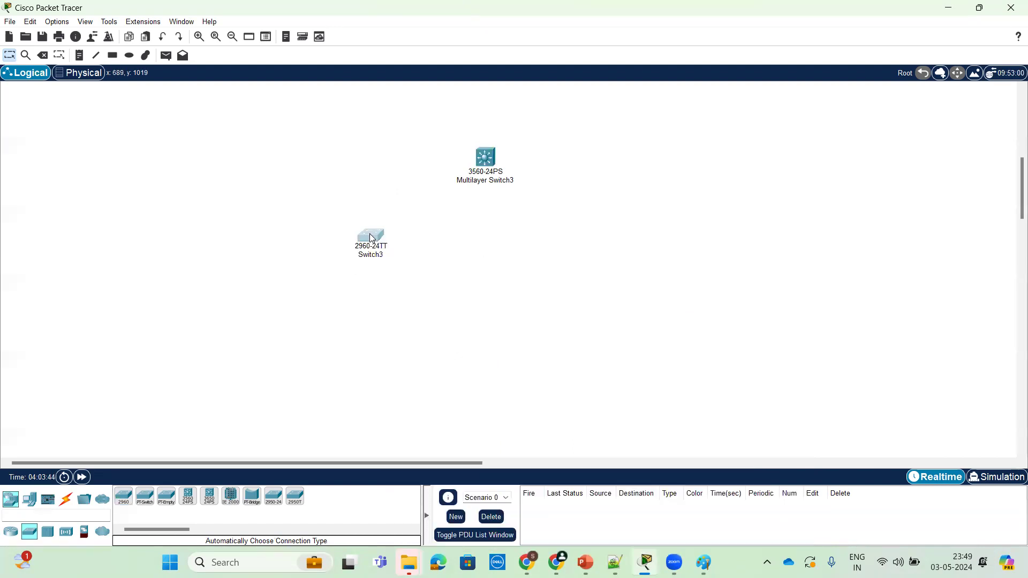
{"action": "left_click", "coordinate": [125, 500]}
{"action": "left_click", "coordinate": [615, 265]}
{"action": "left_click_drag", "start_coordinate": [615, 256], "coordinate": [618, 242]}
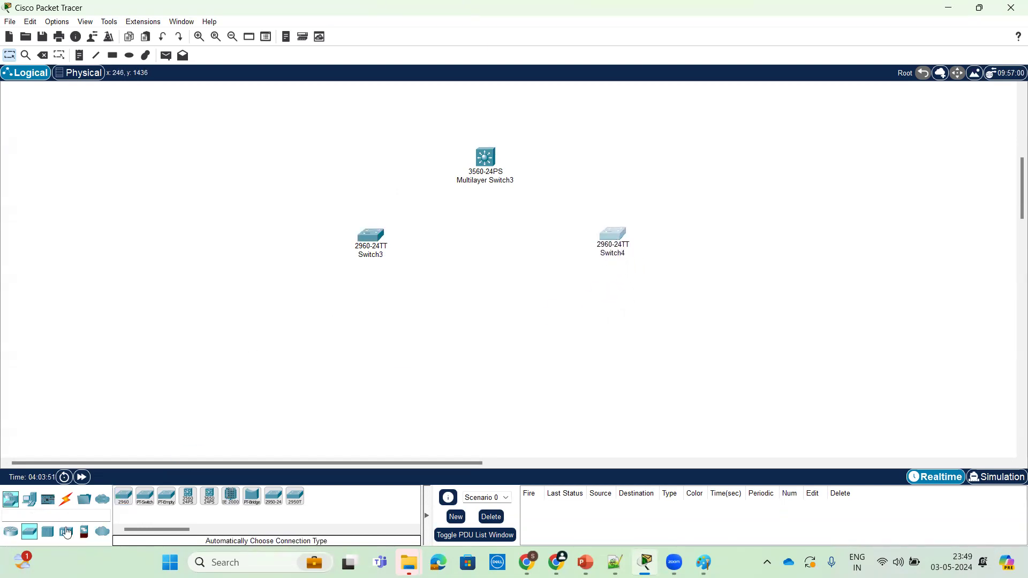
Add four PCs in a row below Switch3
{"action": "left_click", "coordinate": [35, 501]}
{"action": "left_click", "coordinate": [123, 496]}
{"action": "left_click", "coordinate": [277, 313]}
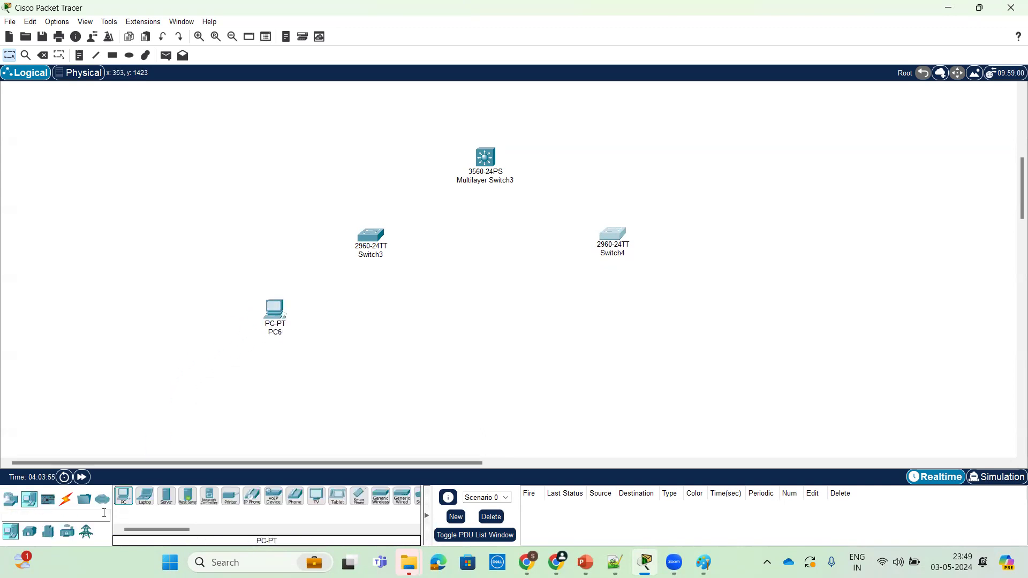
{"action": "left_click", "coordinate": [327, 314]}
{"action": "left_click", "coordinate": [123, 496]}
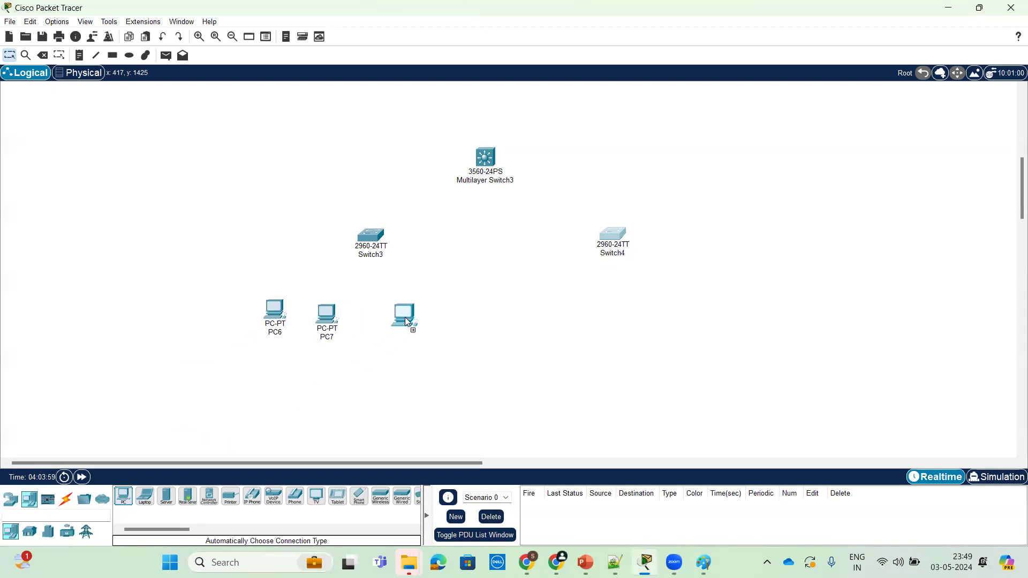
{"action": "left_click", "coordinate": [123, 496]}
{"action": "left_click", "coordinate": [467, 319]}
Add four more PCs in a row below Switch4, and move Switch4 over the centre of that group
{"action": "left_click", "coordinate": [123, 496]}
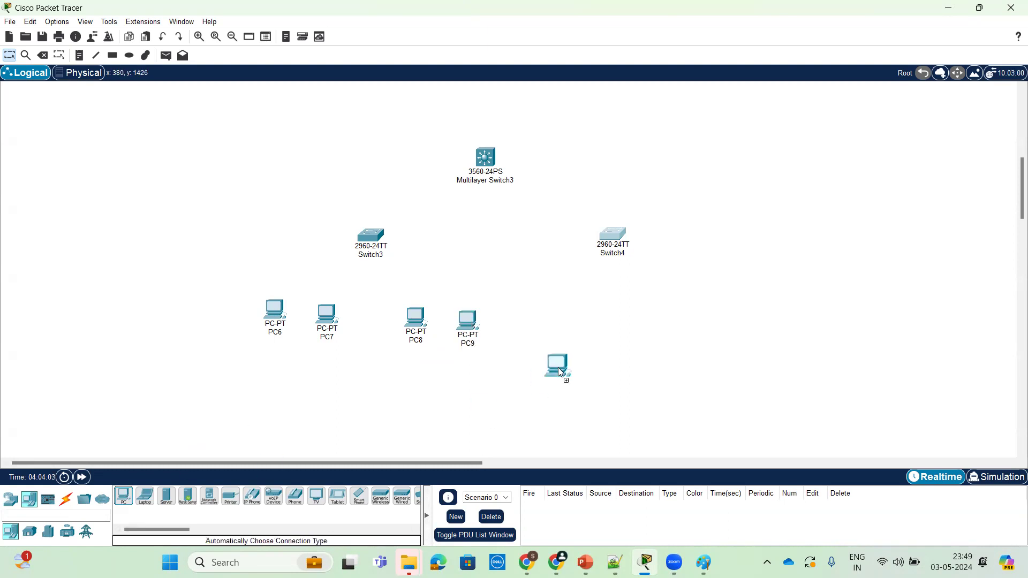
{"action": "left_click", "coordinate": [591, 317]}
{"action": "left_click", "coordinate": [591, 316]}
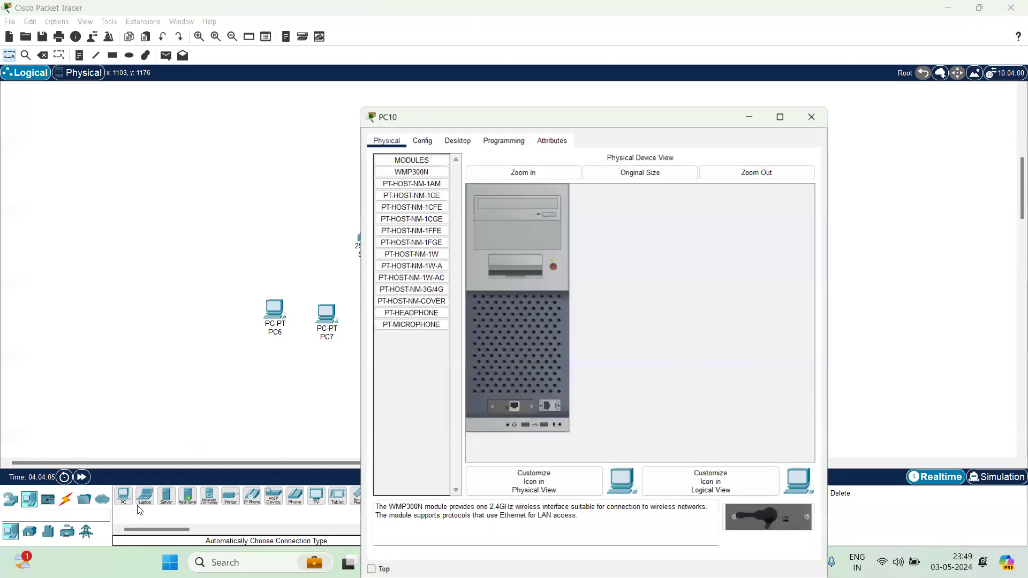
{"action": "left_click", "coordinate": [812, 80]}
{"action": "left_click", "coordinate": [124, 496]}
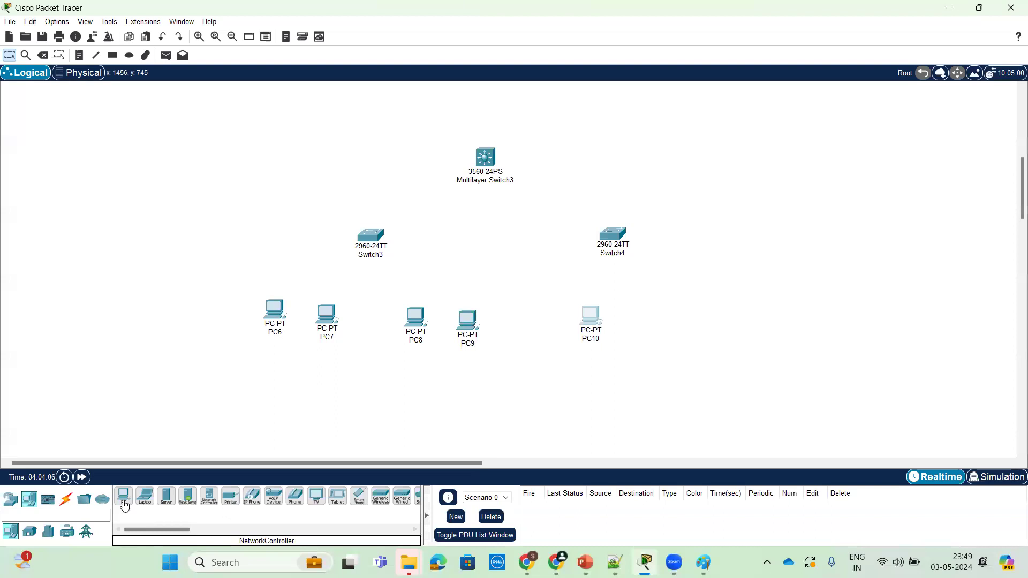
{"action": "left_click", "coordinate": [641, 327]}
{"action": "left_click_drag", "start_coordinate": [636, 236], "coordinate": [731, 228]}
{"action": "left_click_drag", "start_coordinate": [642, 322], "coordinate": [655, 312]}
{"action": "left_click", "coordinate": [123, 496]}
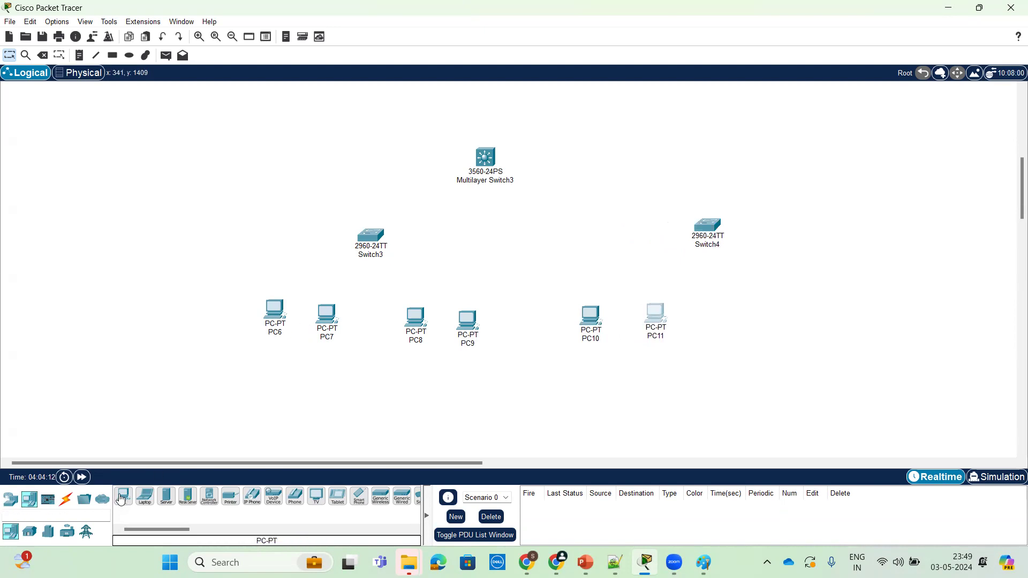
{"action": "left_click", "coordinate": [757, 313]}
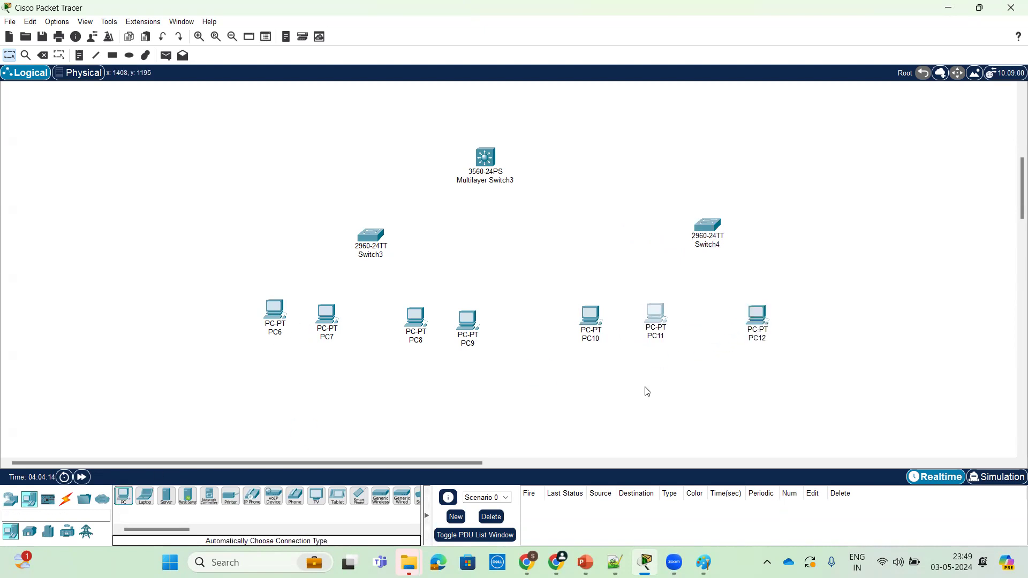
{"action": "left_click", "coordinate": [126, 498]}
{"action": "left_click", "coordinate": [826, 315]}
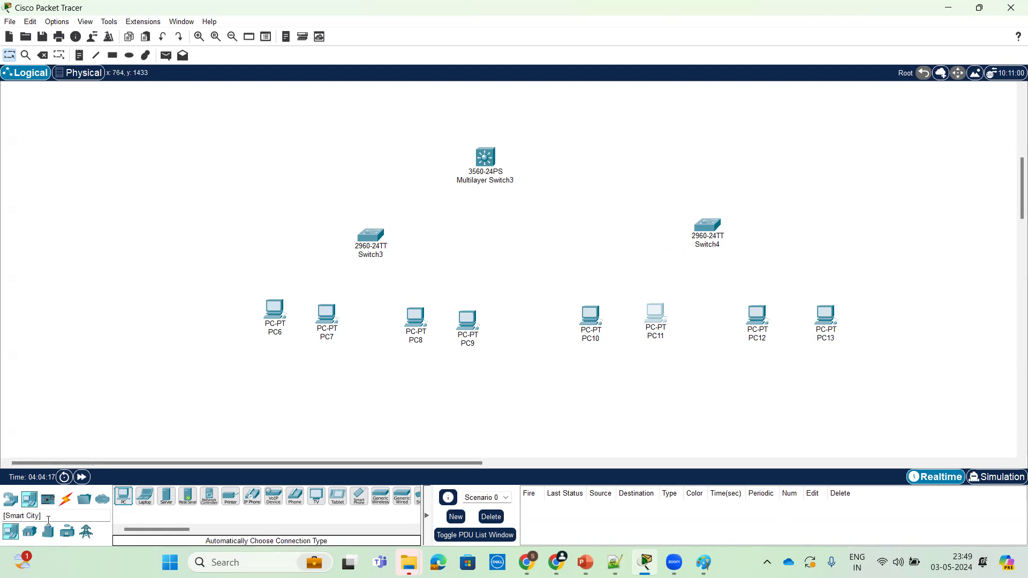
Connect Switch3 to PC6 and PC7 using the automatic connection type
{"action": "left_click", "coordinate": [66, 499]}
{"action": "left_click", "coordinate": [124, 502]}
{"action": "left_click", "coordinate": [372, 237]}
{"action": "left_click", "coordinate": [274, 308]}
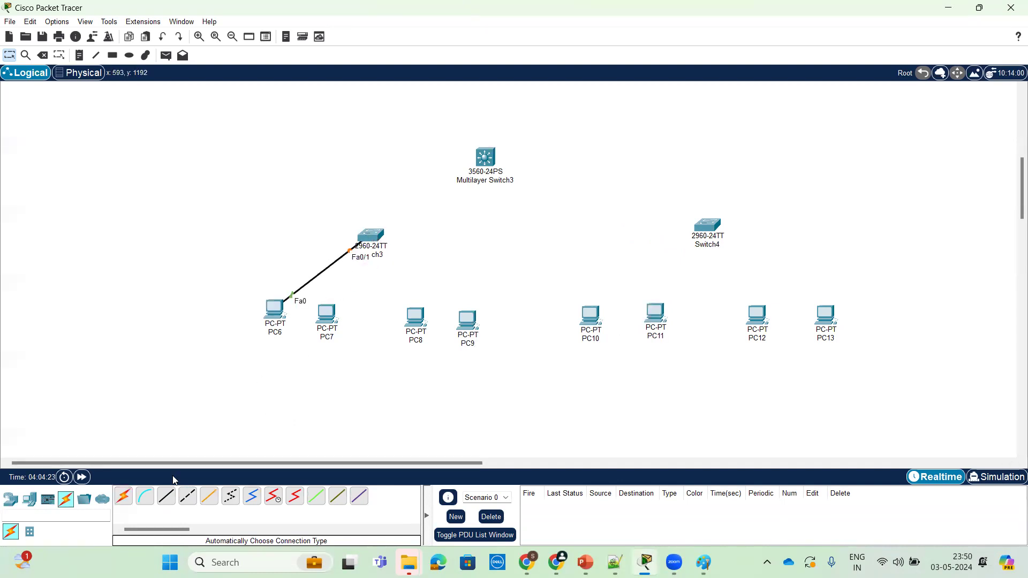
{"action": "left_click", "coordinate": [123, 500]}
{"action": "left_click", "coordinate": [373, 239]}
{"action": "left_click", "coordinate": [326, 314]}
Connect Switch3 to PC8, PC9 and the multilayer switch using automatic connections
{"action": "left_click", "coordinate": [123, 498]}
{"action": "left_click", "coordinate": [376, 236]}
{"action": "left_click", "coordinate": [414, 316]}
{"action": "left_click", "coordinate": [373, 237]}
{"action": "left_click", "coordinate": [466, 319]}
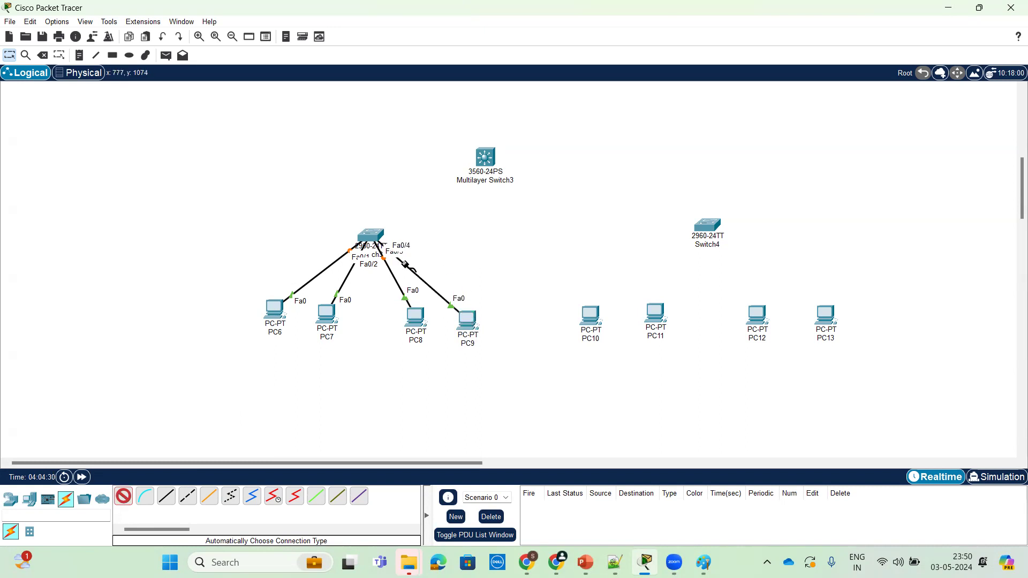
{"action": "left_click", "coordinate": [373, 236]}
{"action": "left_click", "coordinate": [485, 158]}
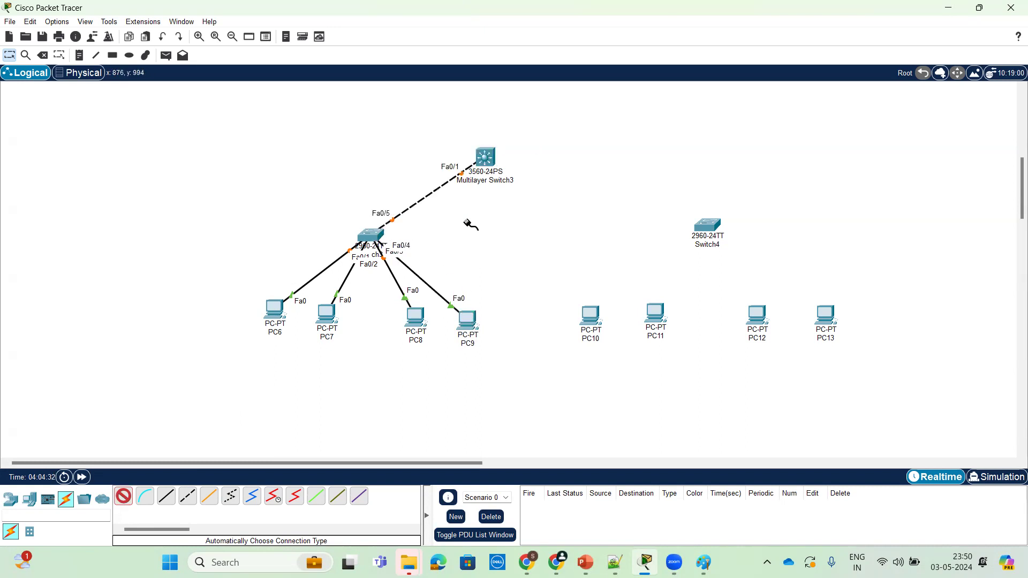
Connect Switch4 to PC10, PC11, PC12, PC13 and the multilayer switch using automatic connections
{"action": "left_click", "coordinate": [597, 315]}
{"action": "left_click", "coordinate": [707, 226]}
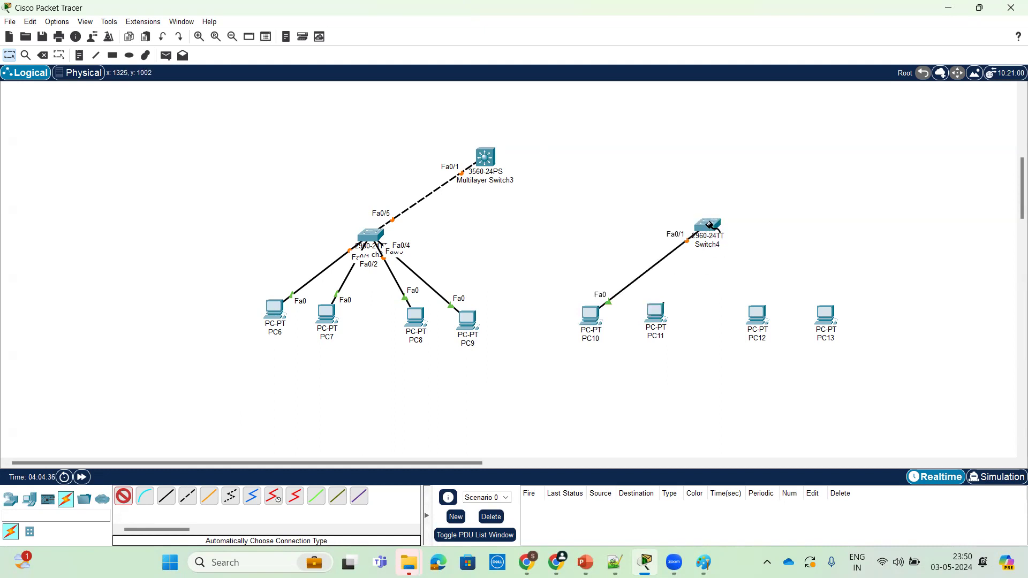
{"action": "left_click", "coordinate": [708, 225]}
{"action": "left_click", "coordinate": [756, 314]}
{"action": "left_click", "coordinate": [706, 226]}
{"action": "left_click", "coordinate": [823, 314]}
{"action": "left_click", "coordinate": [708, 226]}
{"action": "left_click", "coordinate": [491, 159]}
{"action": "left_click", "coordinate": [708, 225]}
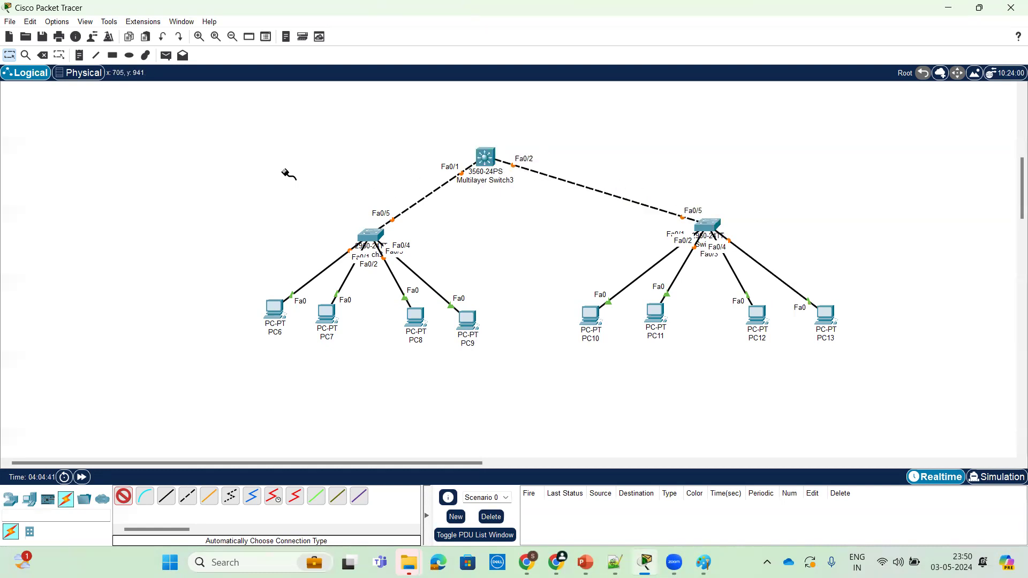
Tidy the topology by centring the multilayer switch between the two access switches and spacing PC6 and PC7 apart
{"action": "left_click", "coordinate": [9, 55]}
{"action": "left_click_drag", "start_coordinate": [485, 156], "coordinate": [536, 143]}
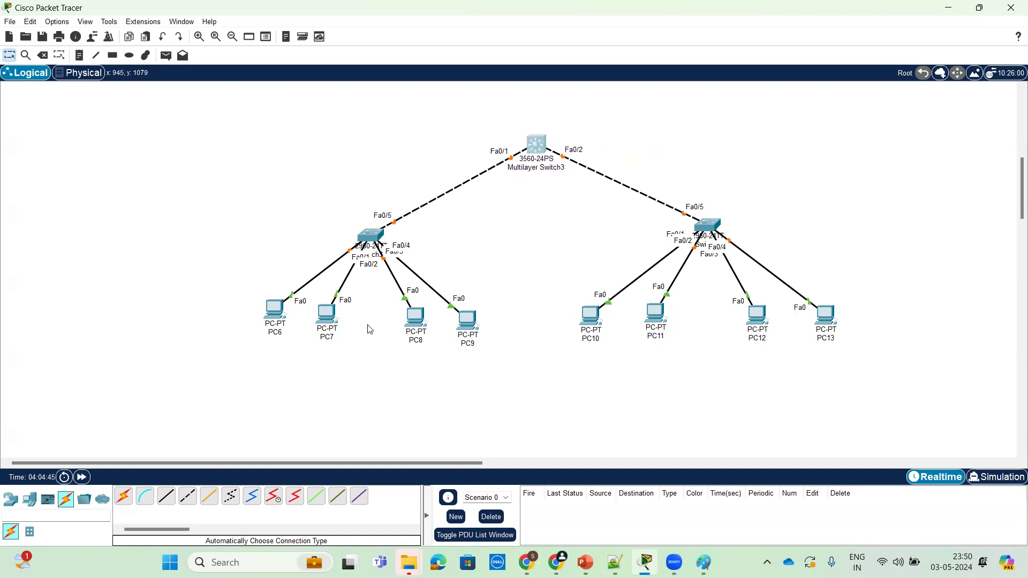
{"action": "left_click_drag", "start_coordinate": [274, 311], "coordinate": [257, 319]}
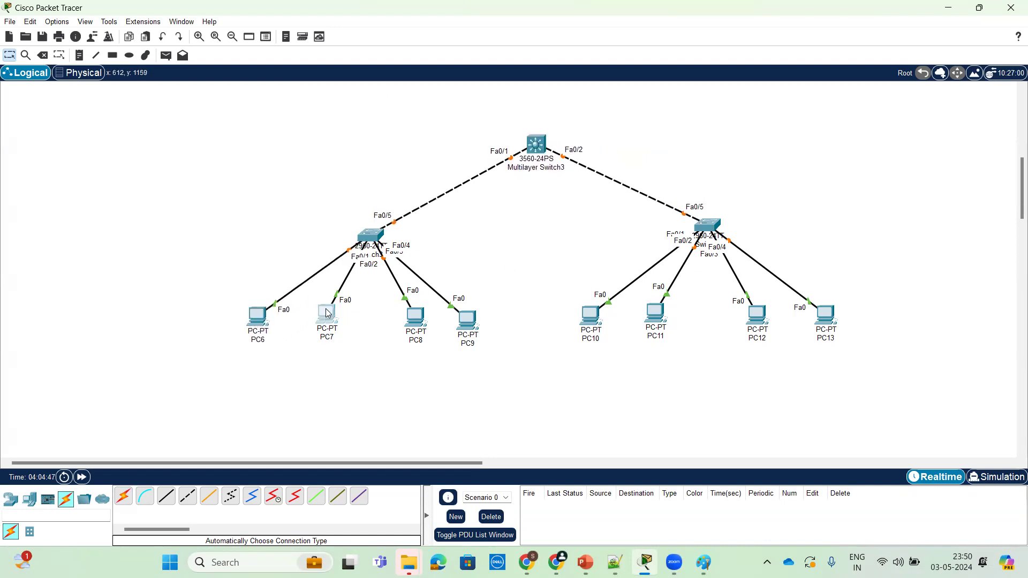
{"action": "left_click_drag", "start_coordinate": [328, 314], "coordinate": [316, 313]}
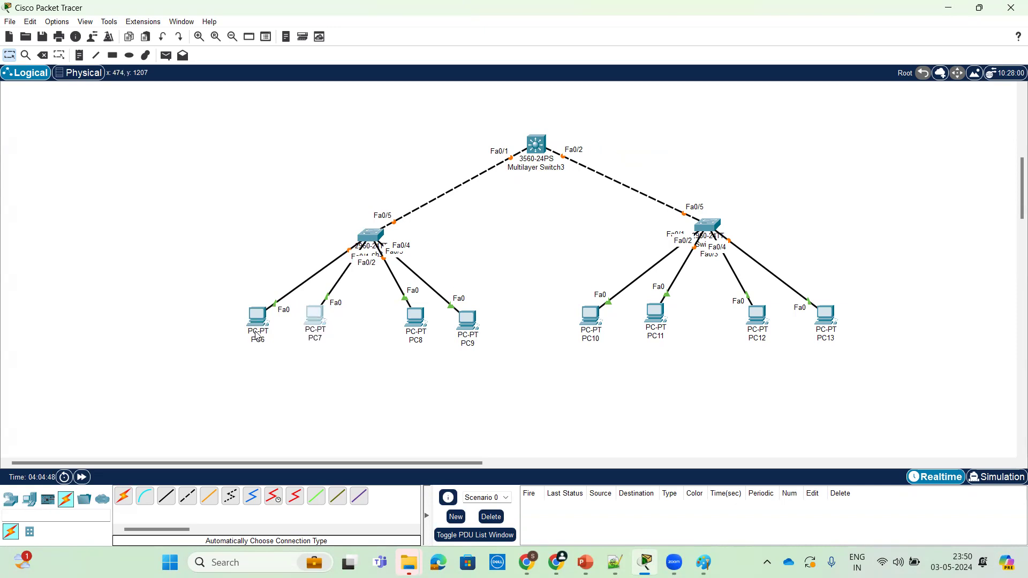
{"action": "left_click_drag", "start_coordinate": [255, 331], "coordinate": [256, 329]}
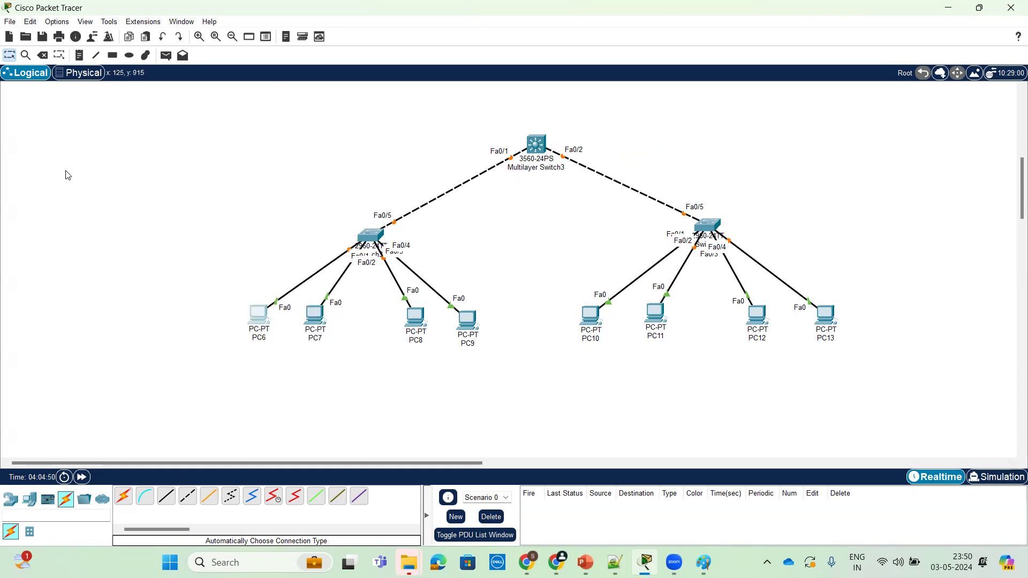
Set PC6's static IPv4 address to 192.168.1.10 and copy the address
{"action": "left_click", "coordinate": [260, 313]}
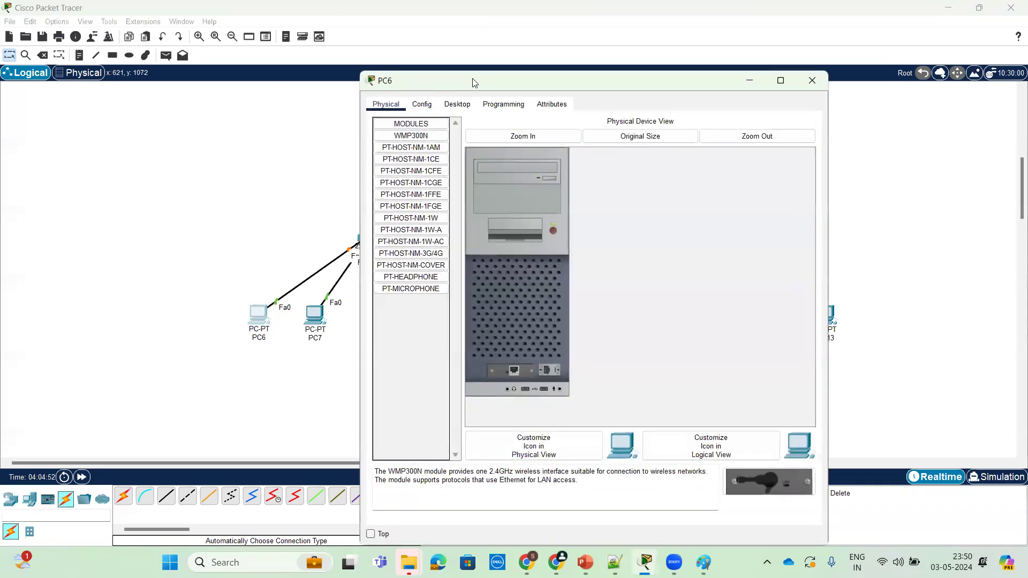
{"action": "left_click_drag", "start_coordinate": [475, 78], "coordinate": [623, 59]}
{"action": "left_click", "coordinate": [605, 84]}
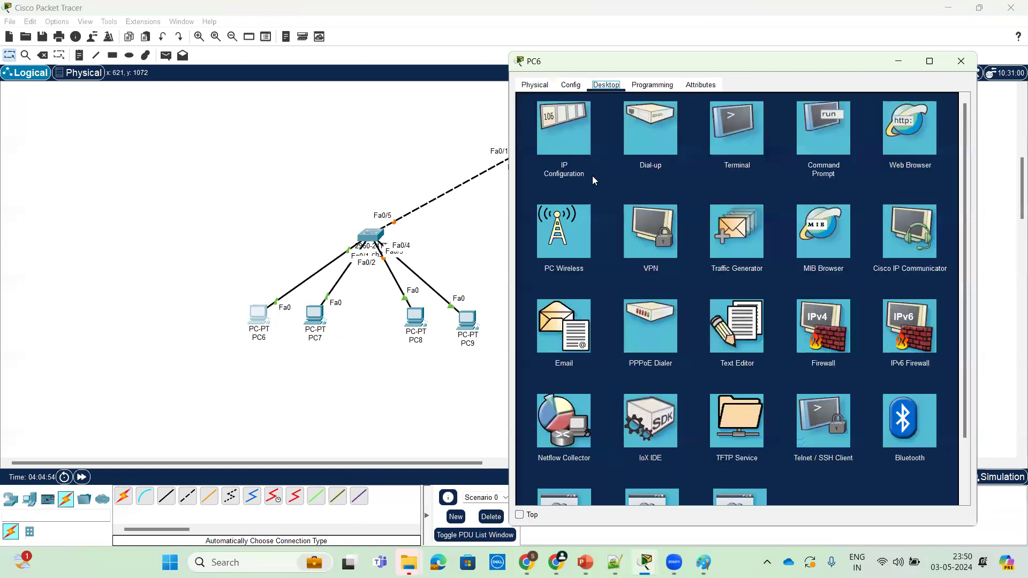
{"action": "left_click", "coordinate": [567, 148]}
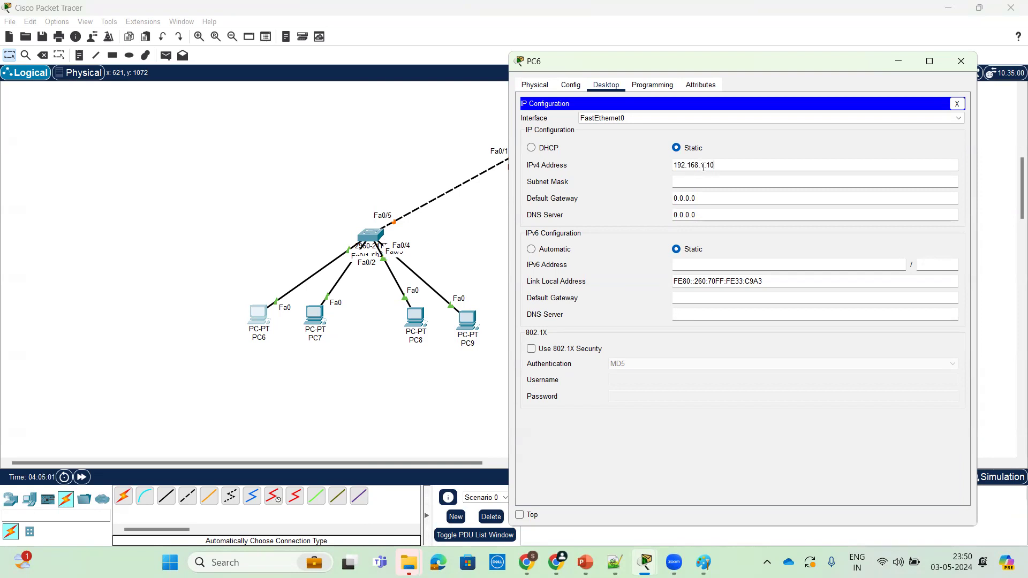
{"action": "key", "text": "ctrl+a"}
{"action": "key", "text": "ctrl+c"}
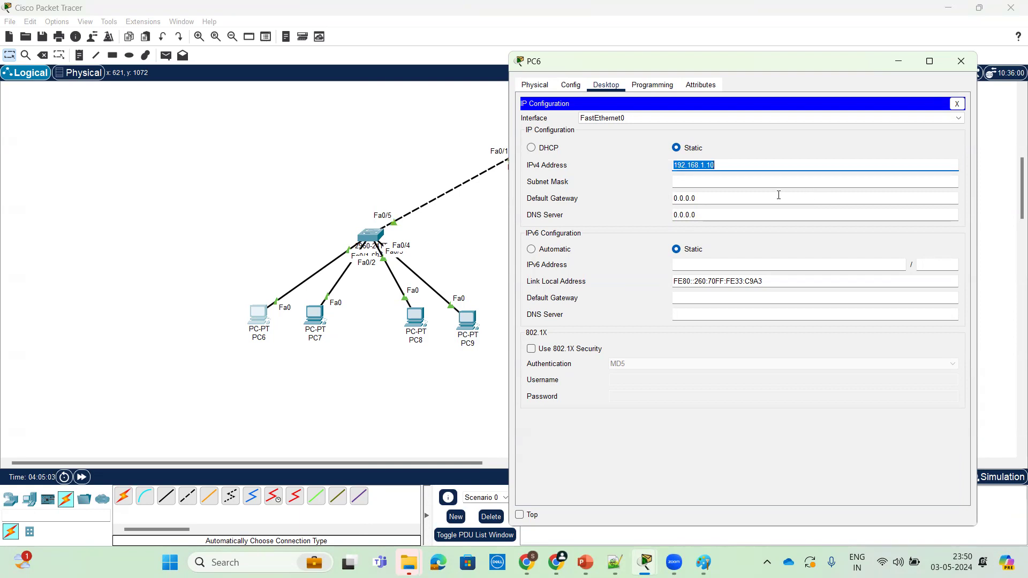
Fill in PC6's subnet mask 255.255.255.0 and default gateway 192.168.1.1, and close its configuration
{"action": "key", "text": "Tab"}
{"action": "key", "text": "ctrl+a"}
{"action": "key", "text": "ctrl+v"}
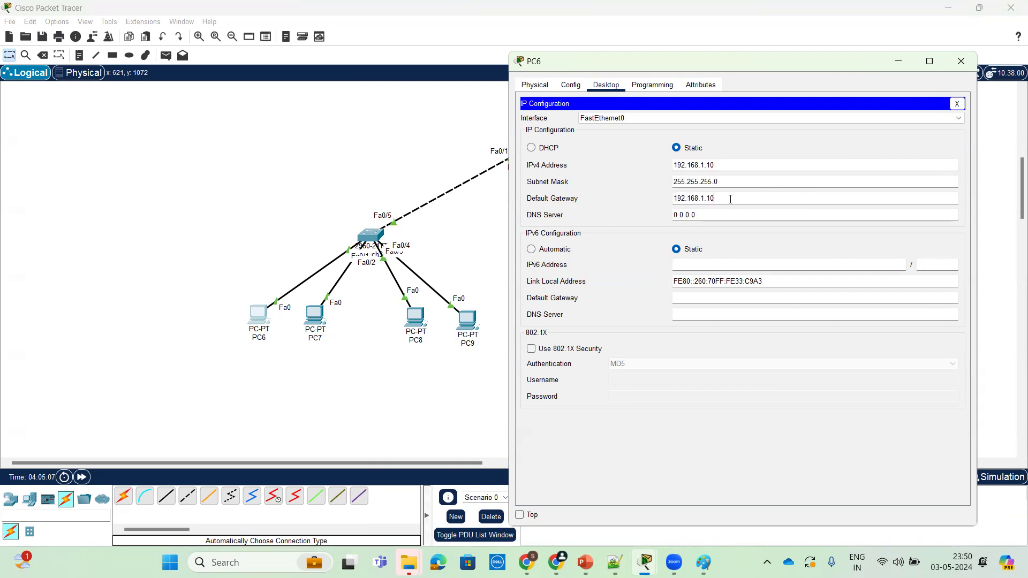
{"action": "left_click", "coordinate": [736, 202]}
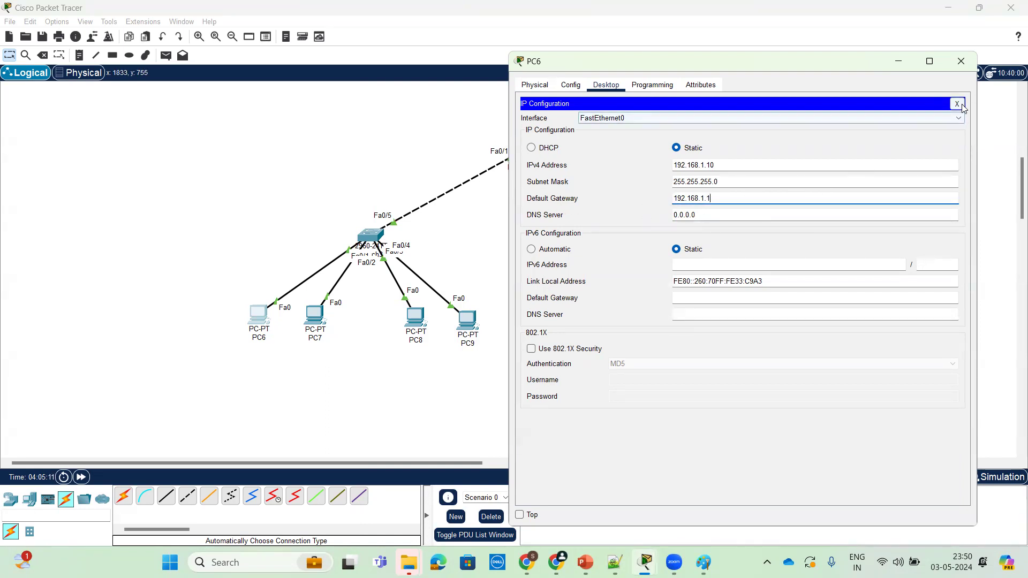
{"action": "left_click", "coordinate": [970, 62]}
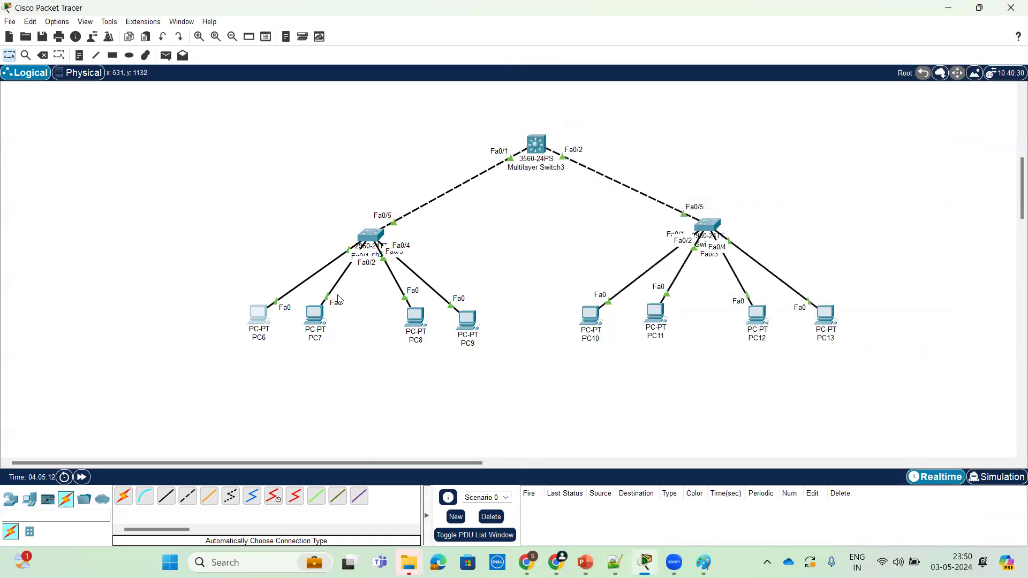
Add note labels 192.168.1.10/24 under PC6 and 192.168.1.20/24 under PC7
{"action": "left_click", "coordinate": [312, 310]}
{"action": "left_click", "coordinate": [235, 353]}
{"action": "left_click", "coordinate": [79, 55]}
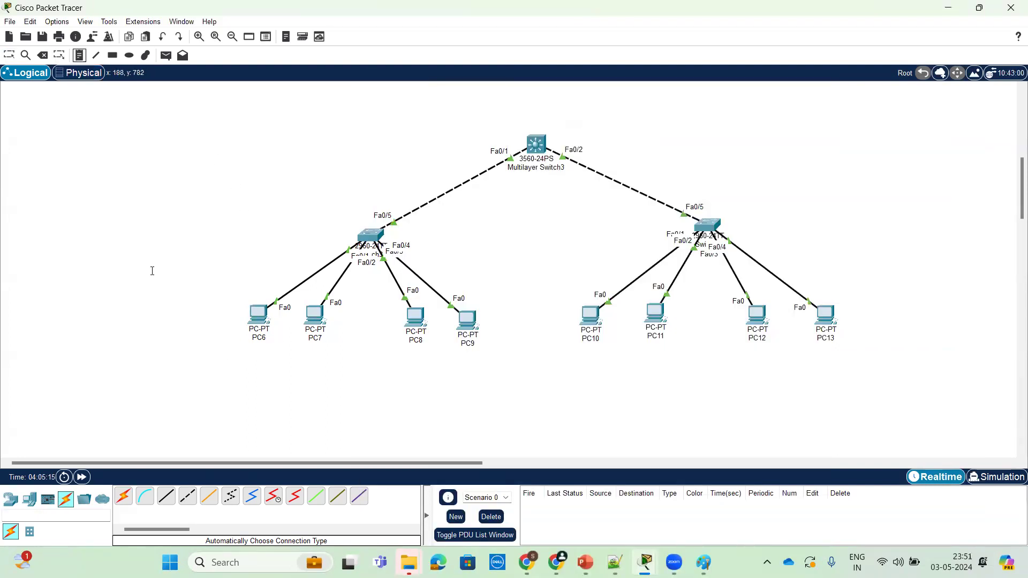
{"action": "left_click", "coordinate": [228, 358]}
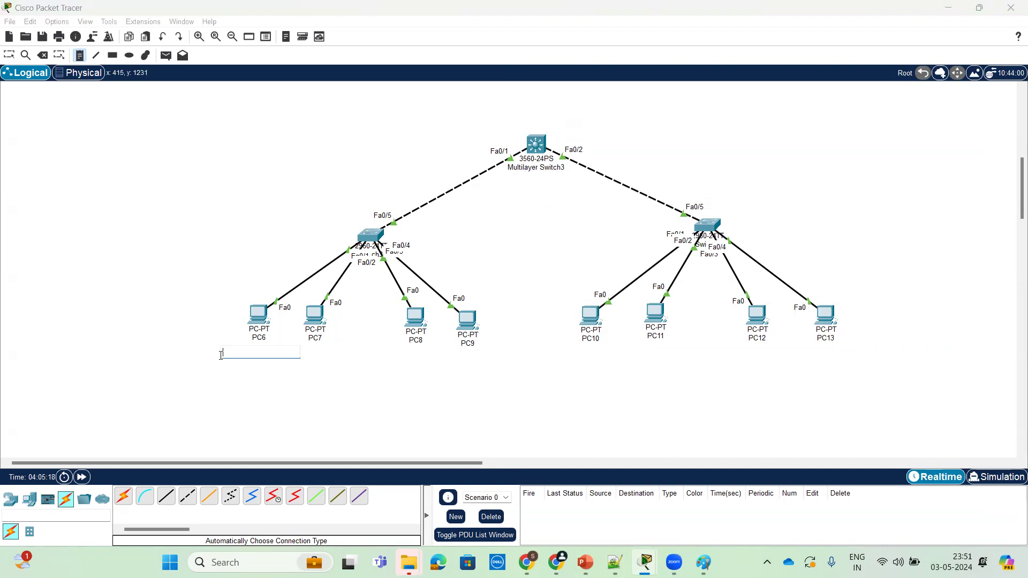
{"action": "key", "text": "ctrl+v"}
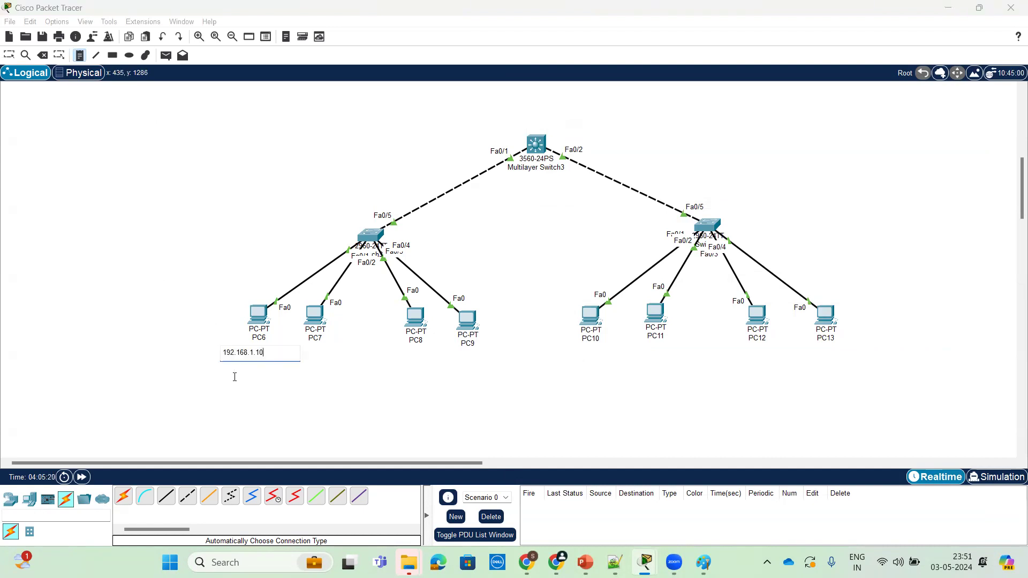
{"action": "left_click", "coordinate": [307, 360]}
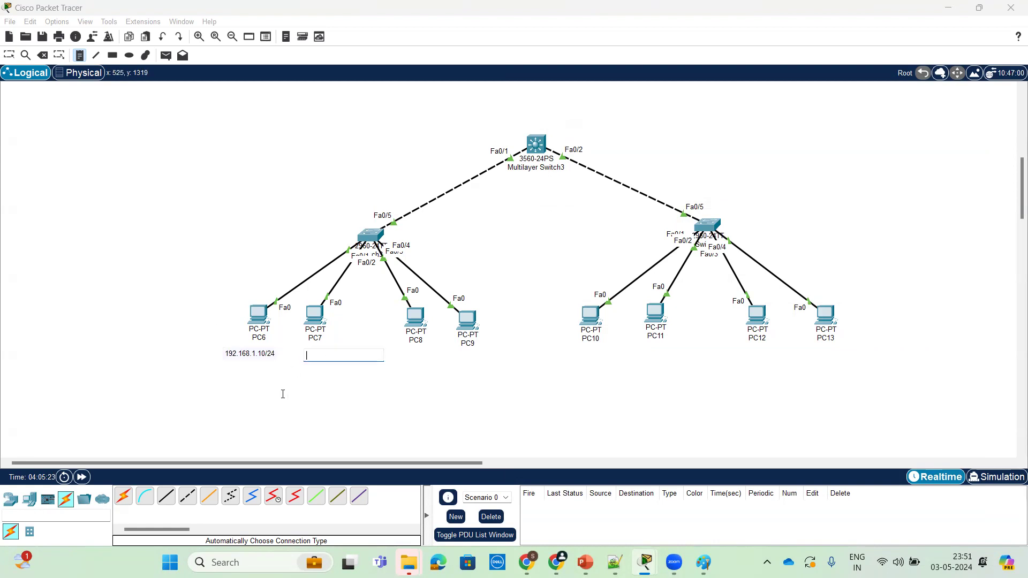
{"action": "key", "text": "ctrl+v"}
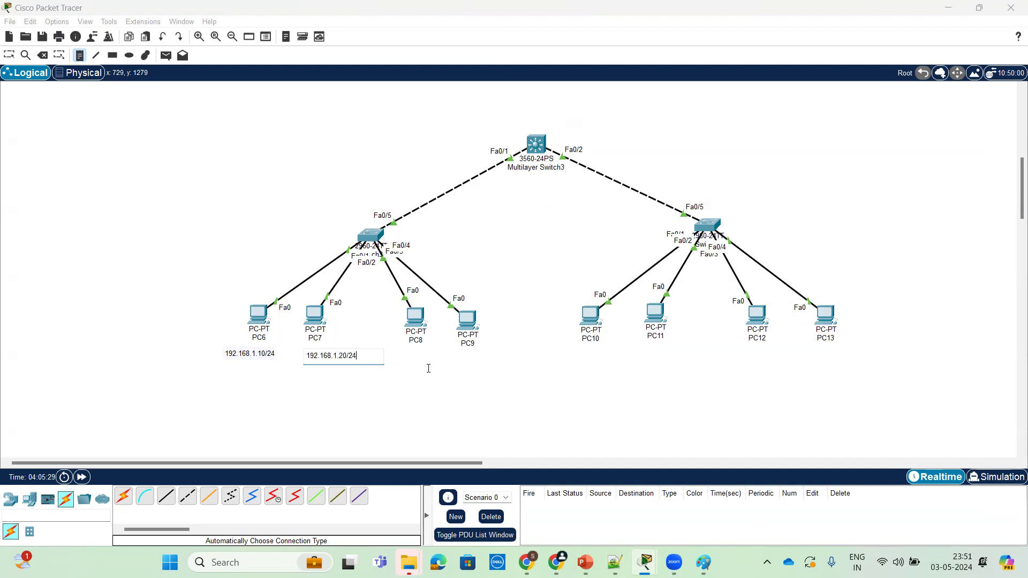
Add note labels 192.168.1.30 under PC10 and 192.168.1.40 under PC11
{"action": "left_click", "coordinate": [570, 354]}
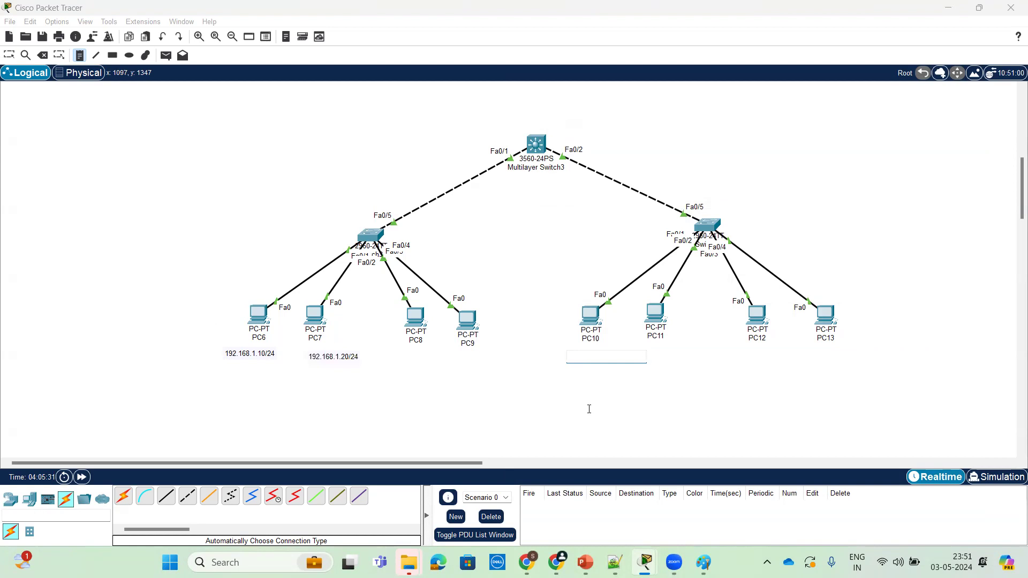
{"action": "key", "text": "ctrl+v"}
{"action": "left_click", "coordinate": [655, 352]}
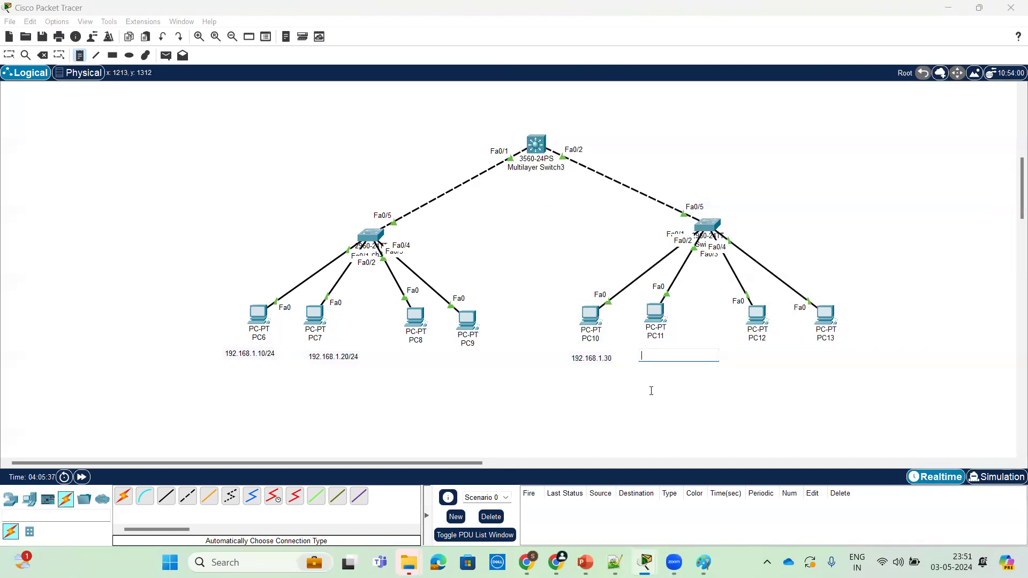
{"action": "key", "text": "ctrl+v"}
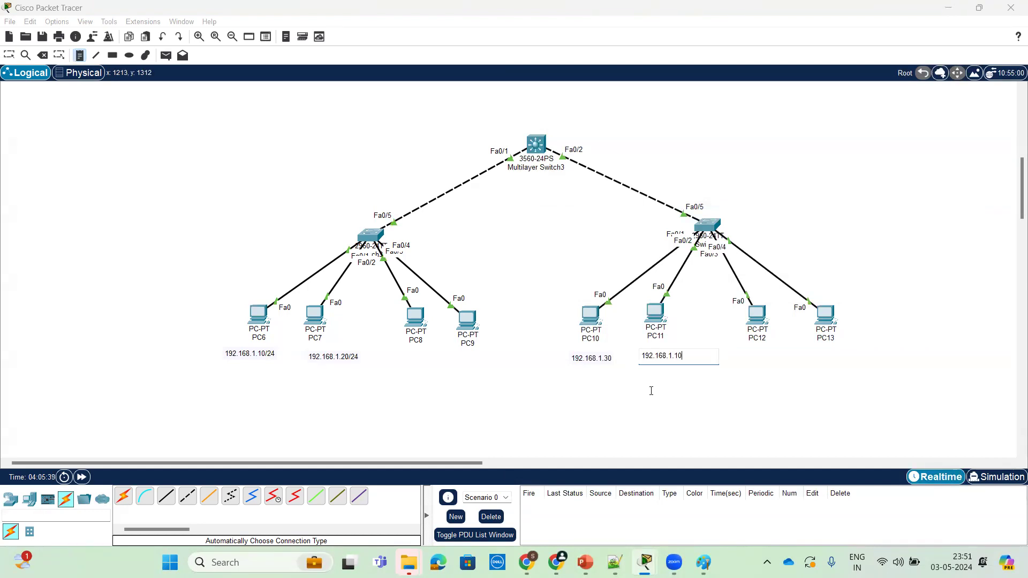
{"action": "type", "text": "0"}
Add note labels 192.168.2.10/24 under PC8 and 192.168.2.20/24 under PC9
{"action": "left_click", "coordinate": [403, 357]}
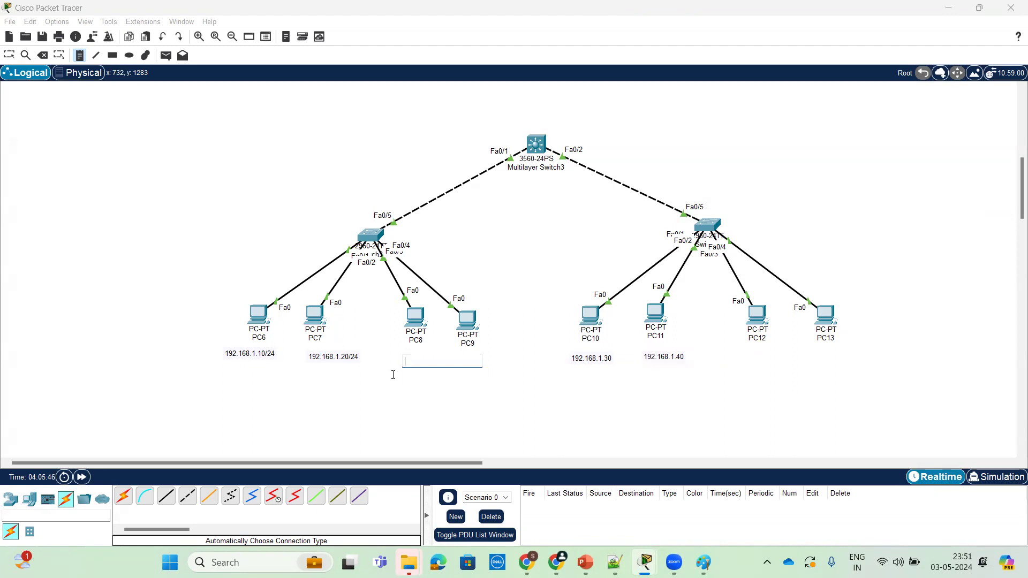
{"action": "key", "text": "ctrl+v"}
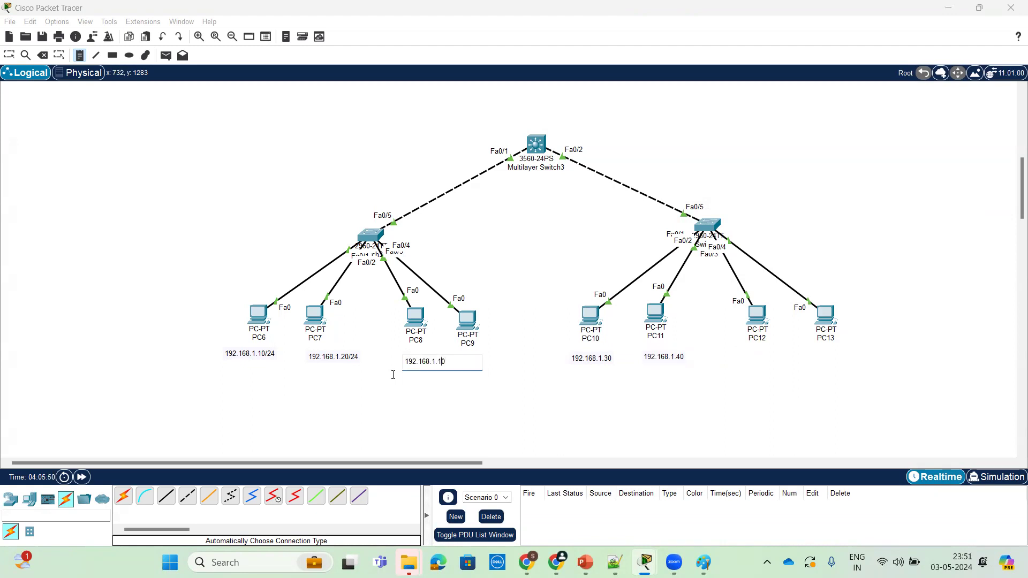
{"action": "key", "text": "BackSpace"}
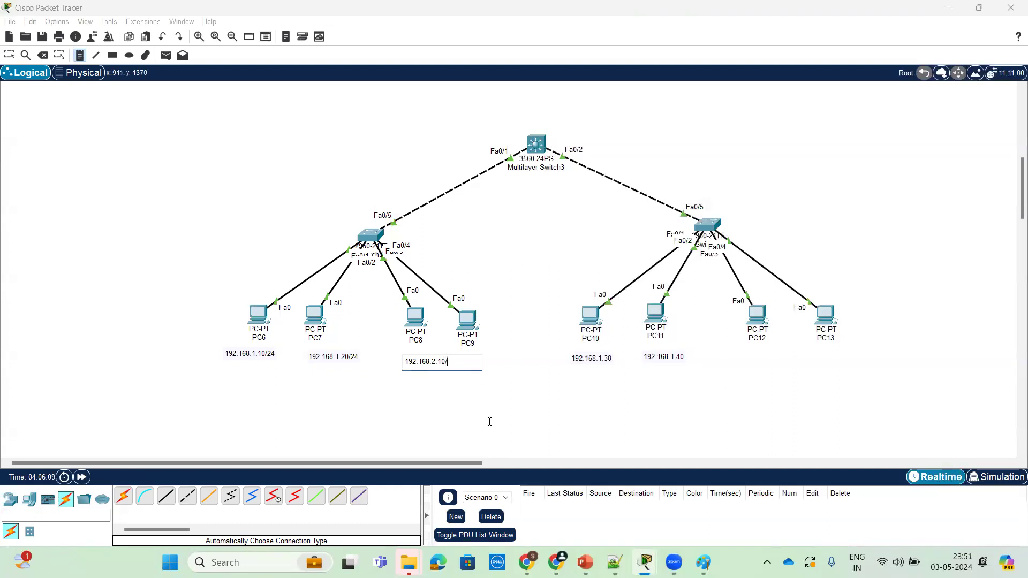
{"action": "left_click", "coordinate": [466, 355]}
{"action": "left_click", "coordinate": [471, 368]}
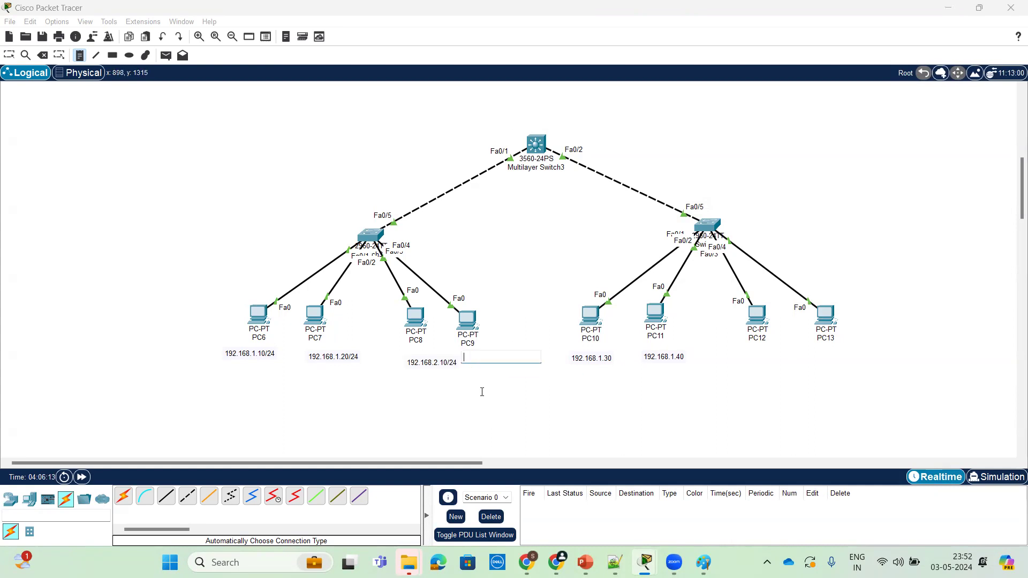
{"action": "key", "text": "ctrl+v"}
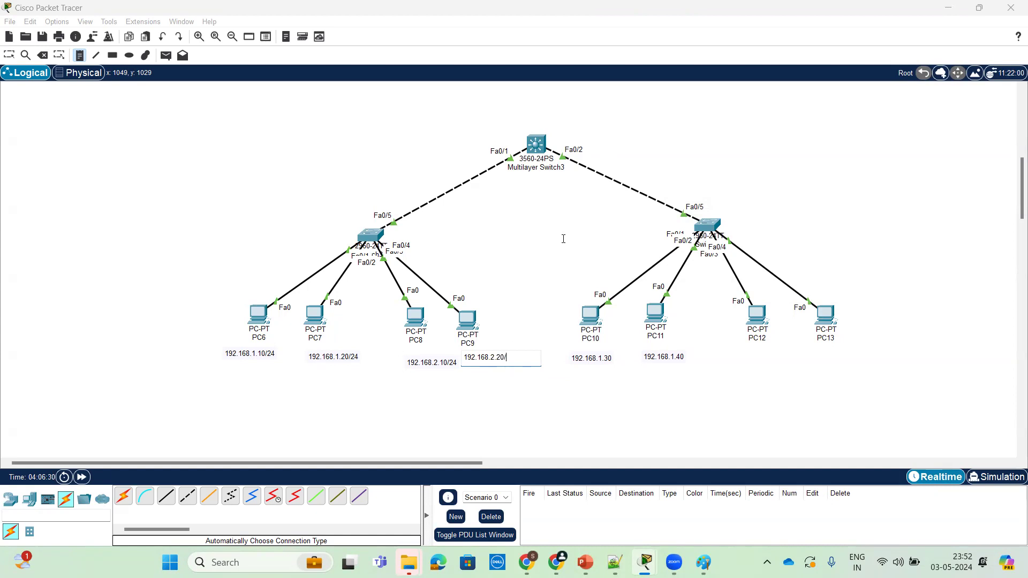
Add the note label 192.168.2.30/24 under PC12 and copy its text
{"action": "left_click", "coordinate": [733, 353]}
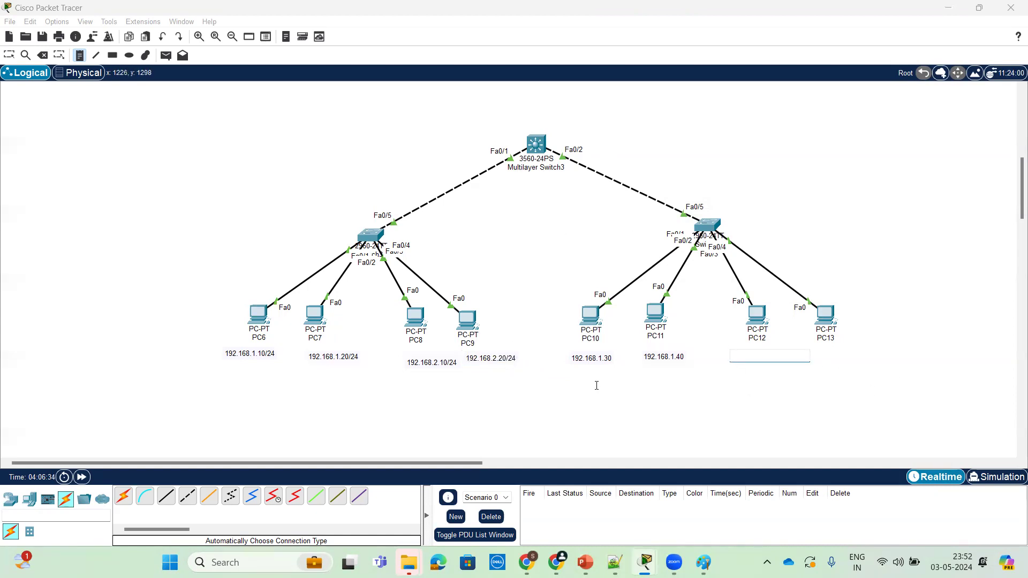
{"action": "key", "text": "ctrl+v"}
{"action": "key", "text": "BackSpace"}
{"action": "key", "text": "BackSpace"}
{"action": "key", "text": "BackSpace"}
{"action": "type", "text": "2.30/24"}
{"action": "key", "text": "ctrl+a"}
{"action": "key", "text": "ctrl+c"}
Add the note label 192.168.2.40/24 under PC13 by reusing the copied address text
{"action": "left_click", "coordinate": [818, 353]}
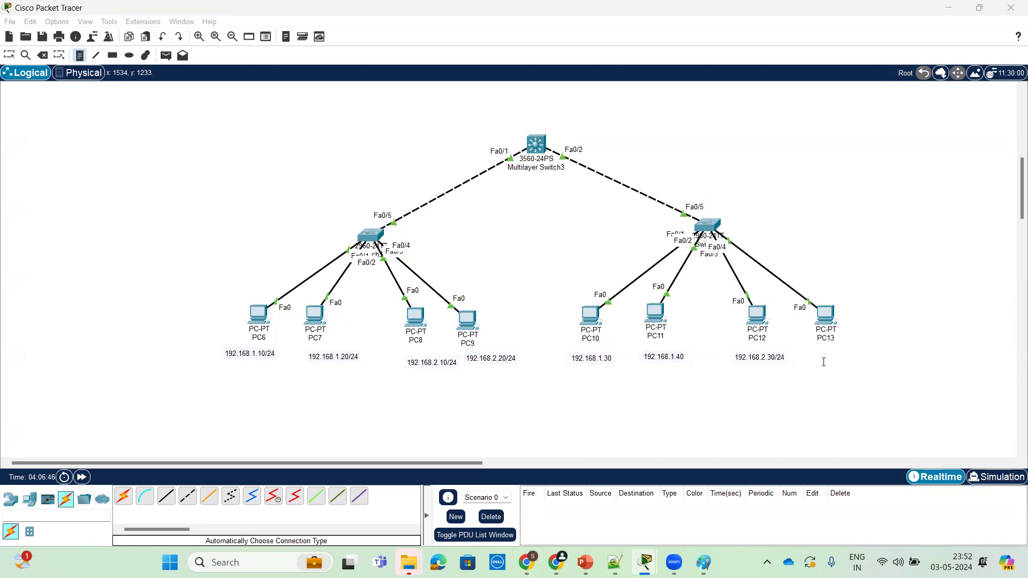
{"action": "key", "text": "ctrl+v"}
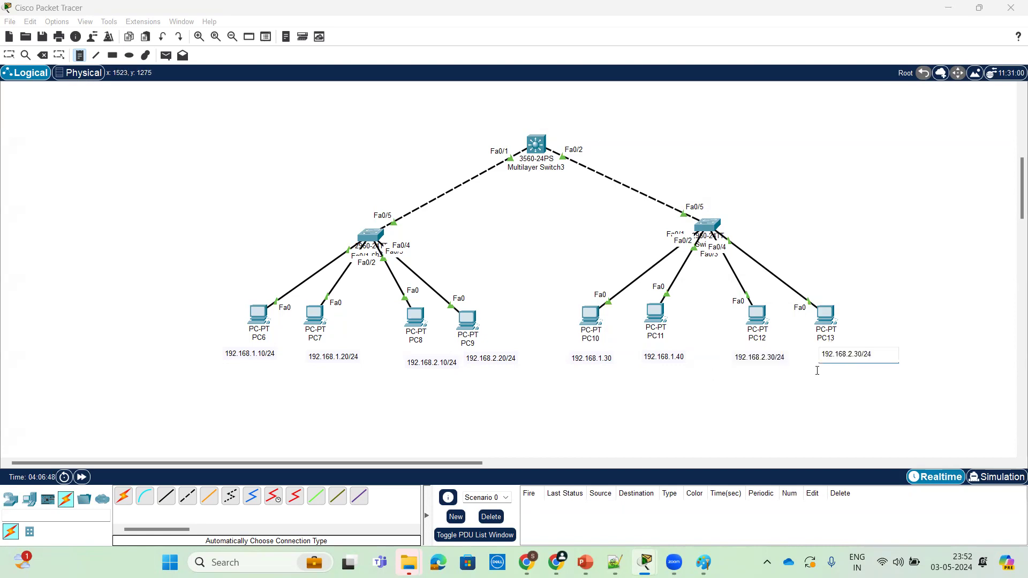
{"action": "key", "text": "BackSpace"}
{"action": "type", "text": "4"}
{"action": "left_click", "coordinate": [813, 380]}
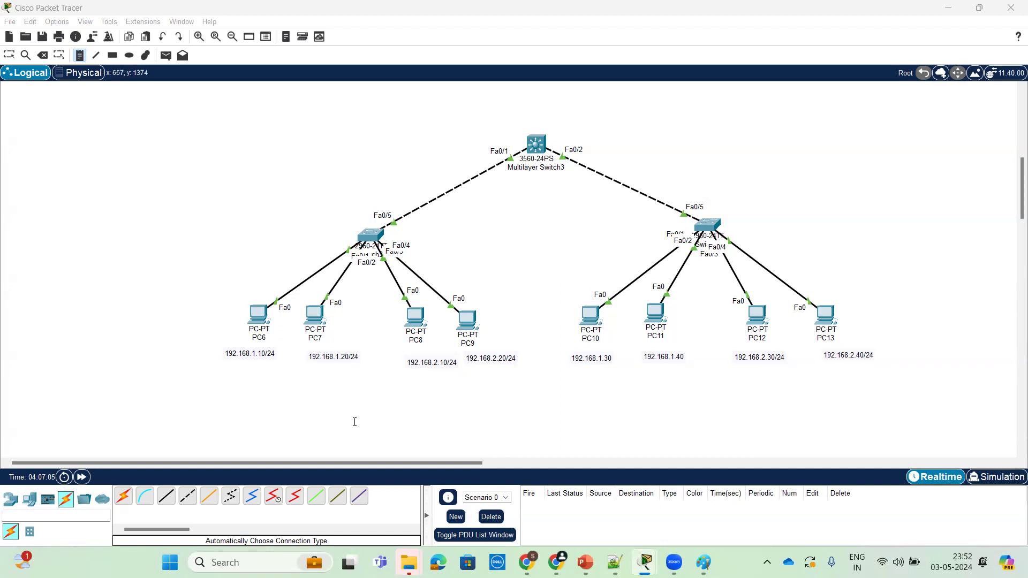
Move the address labels of PC6 to PC11 closer beneath their respective PCs
{"action": "left_click", "coordinate": [9, 55]}
{"action": "left_click_drag", "start_coordinate": [438, 362], "coordinate": [476, 351]}
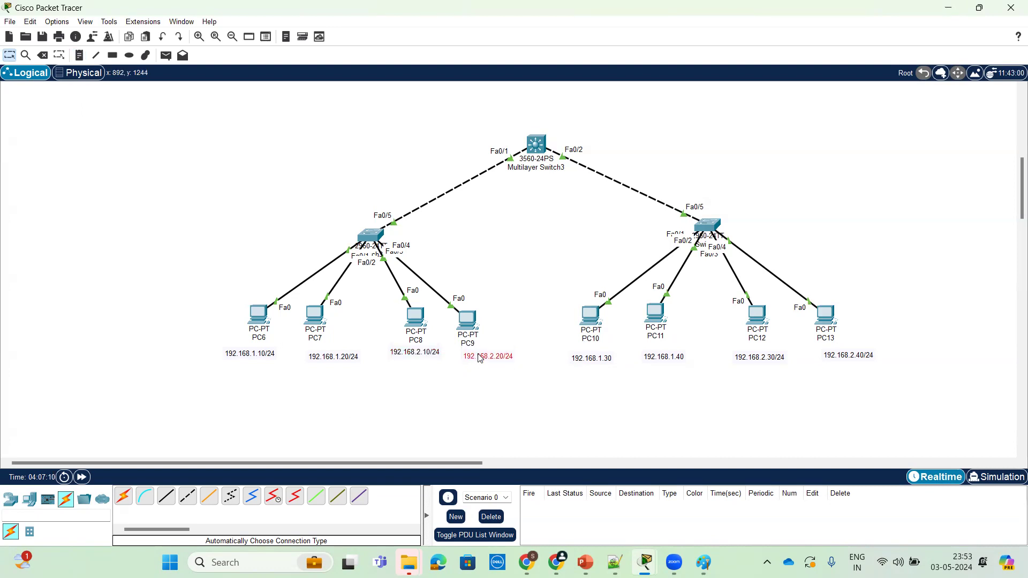
{"action": "left_click_drag", "start_coordinate": [600, 358], "coordinate": [597, 353]}
{"action": "left_click_drag", "start_coordinate": [660, 360], "coordinate": [653, 353]}
{"action": "left_click_drag", "start_coordinate": [266, 355], "coordinate": [315, 352]}
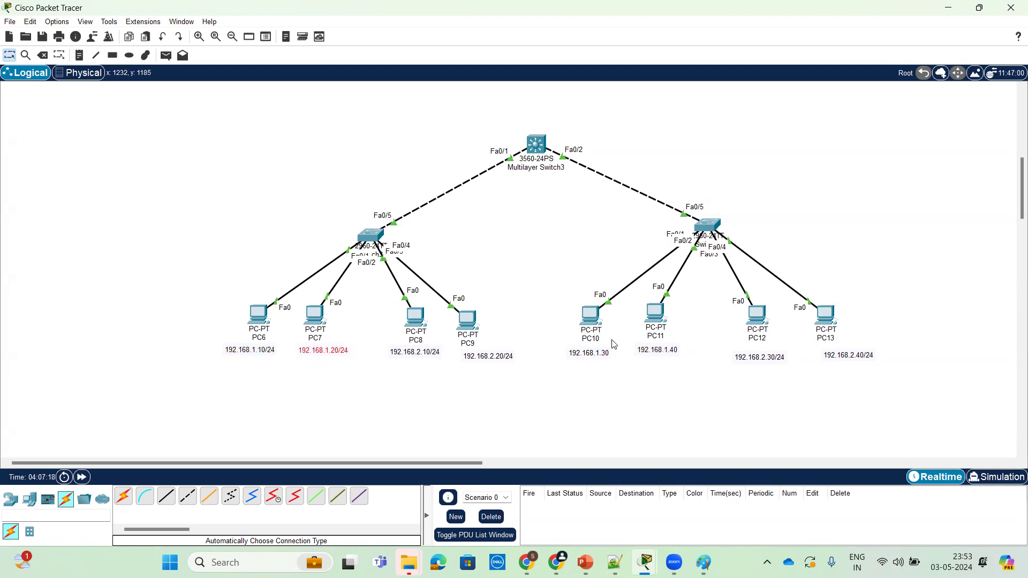
Append the /24 prefix to the address labels of PC10 and PC11, giving 192.168.1.30/24 and 192.168.1.40/24
{"action": "left_click", "coordinate": [603, 354]}
{"action": "left_click", "coordinate": [608, 353]}
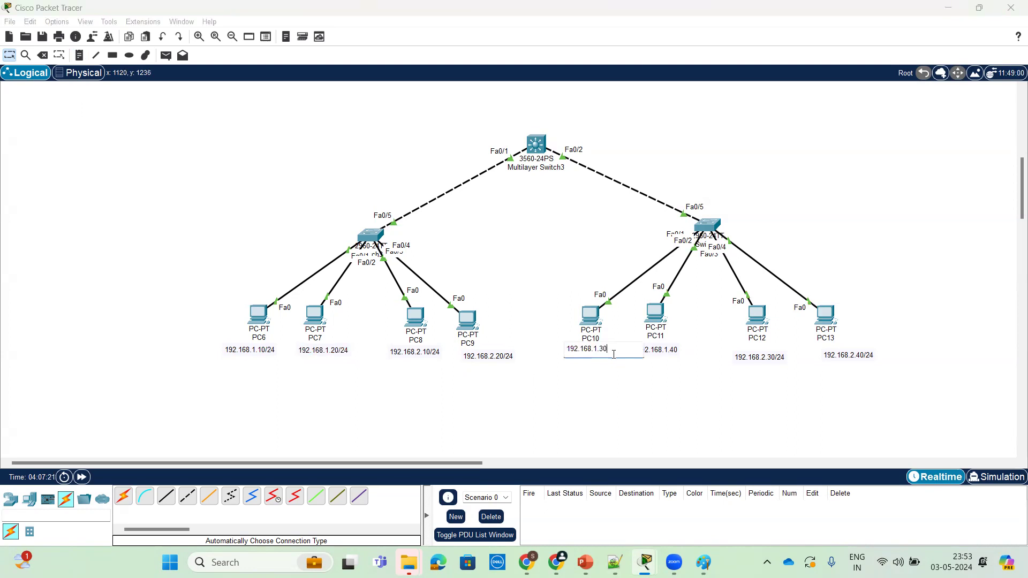
{"action": "left_click", "coordinate": [664, 349]}
{"action": "double_click", "coordinate": [664, 349]}
{"action": "left_click", "coordinate": [688, 351]}
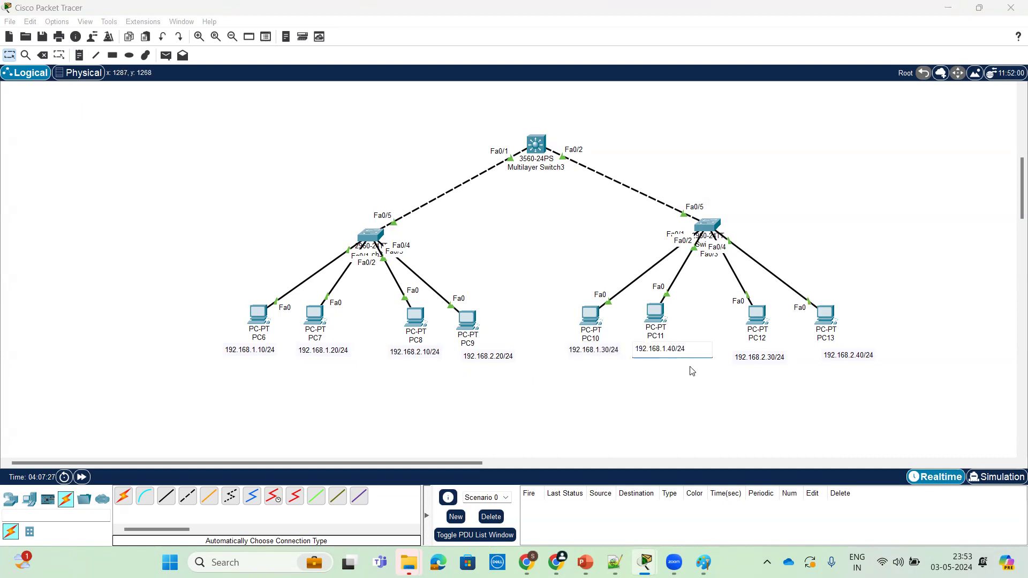
{"action": "left_click", "coordinate": [701, 383]}
Align the address labels of PC12, PC9 and PC13 directly beneath their PCs
{"action": "left_click", "coordinate": [764, 355]}
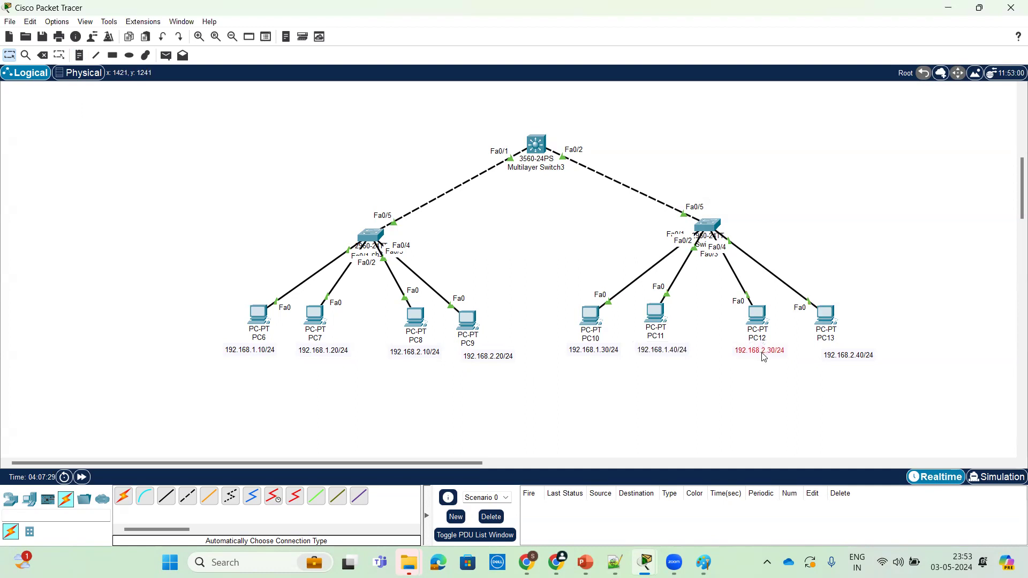
{"action": "left_click_drag", "start_coordinate": [500, 357], "coordinate": [492, 357]}
{"action": "left_click_drag", "start_coordinate": [836, 358], "coordinate": [829, 352]}
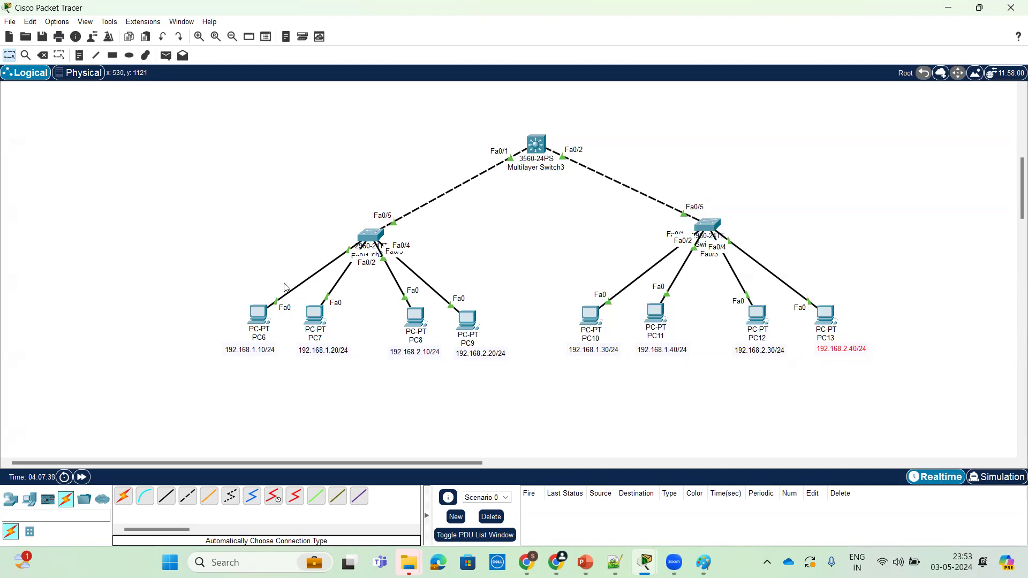
Add vlan10 note labels beside the links of PC6 and PC7 and the links of PC10 and PC11
{"action": "left_click", "coordinate": [79, 56]}
{"action": "left_click", "coordinate": [316, 276]}
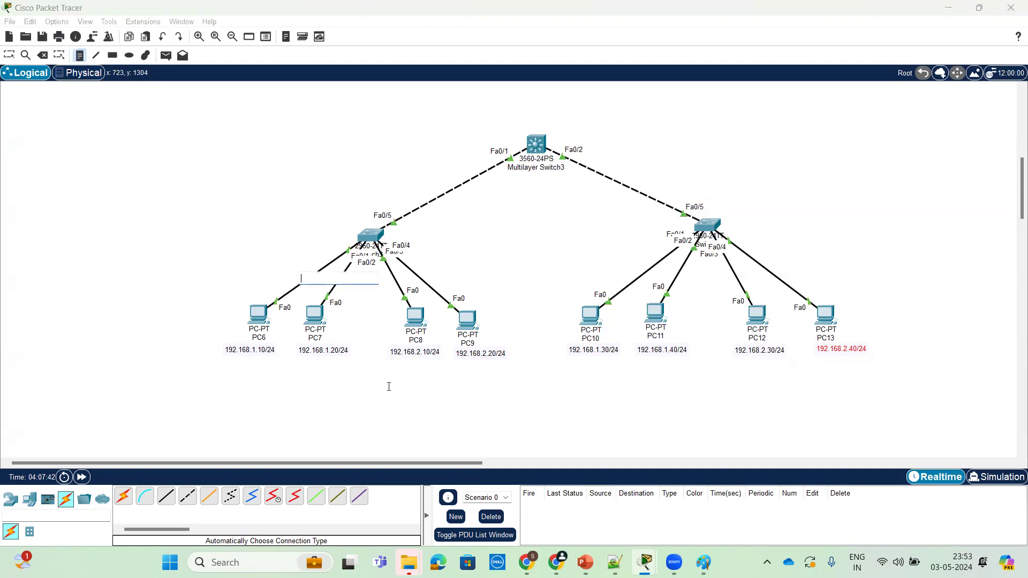
{"action": "type", "text": "vlan10"}
{"action": "left_click", "coordinate": [630, 274]}
{"action": "type", "text": "v"}
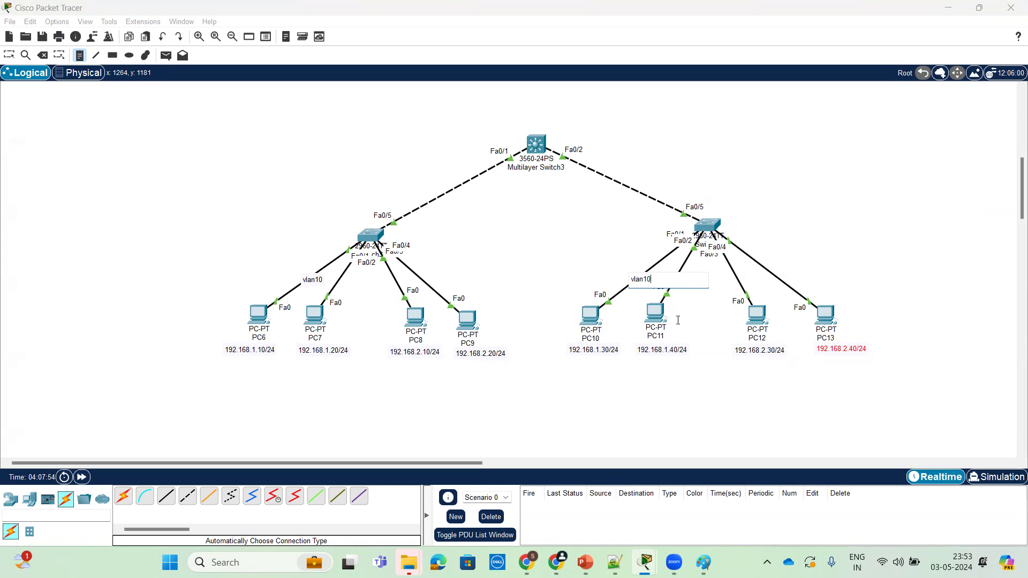
Add vlan20 note labels beside the links of PC12 and PC13 and the links of PC8 and PC9
{"action": "left_click", "coordinate": [735, 276]}
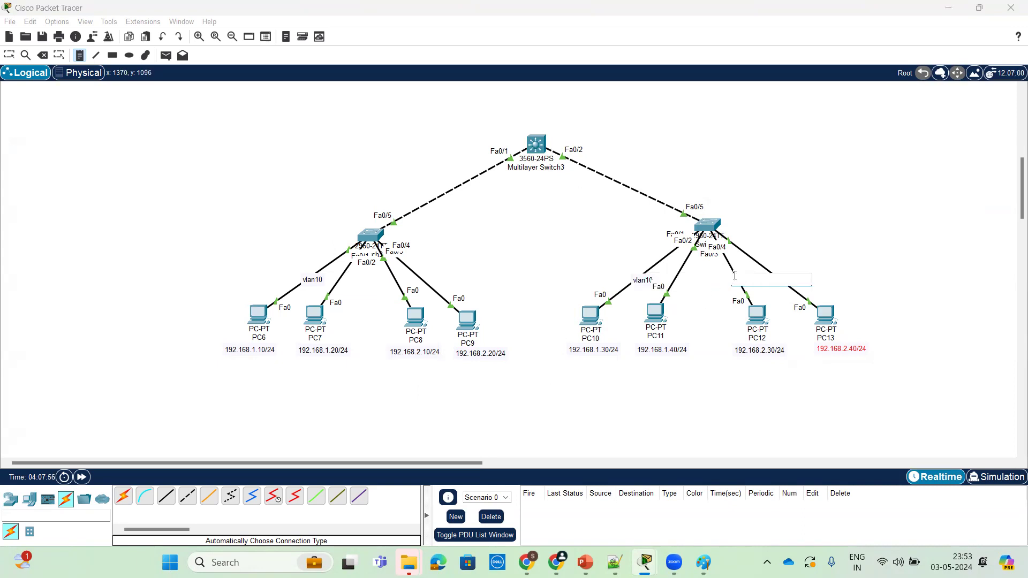
{"action": "type", "text": "vlan20"}
{"action": "left_click", "coordinate": [390, 274]}
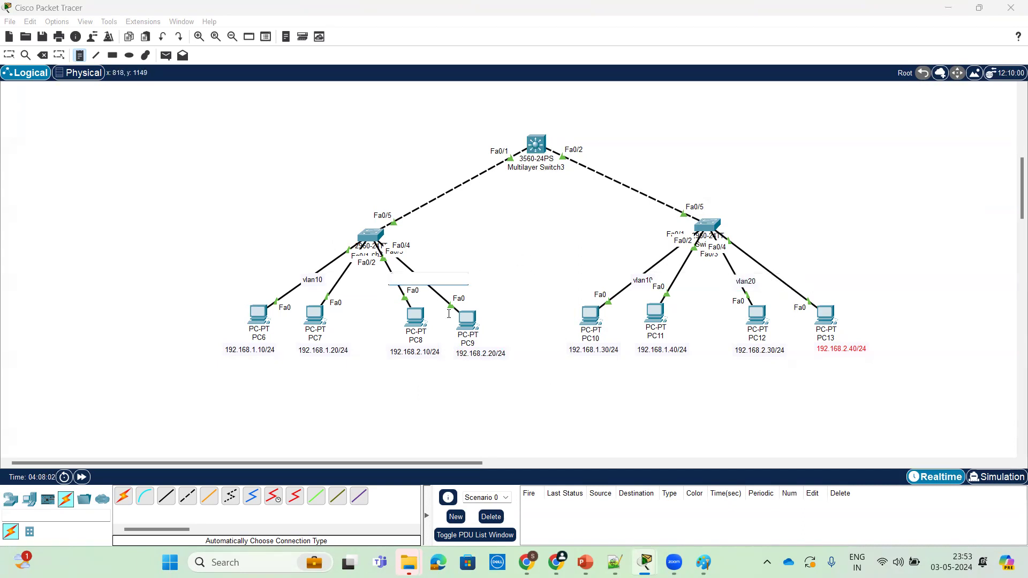
{"action": "type", "text": "vla"}
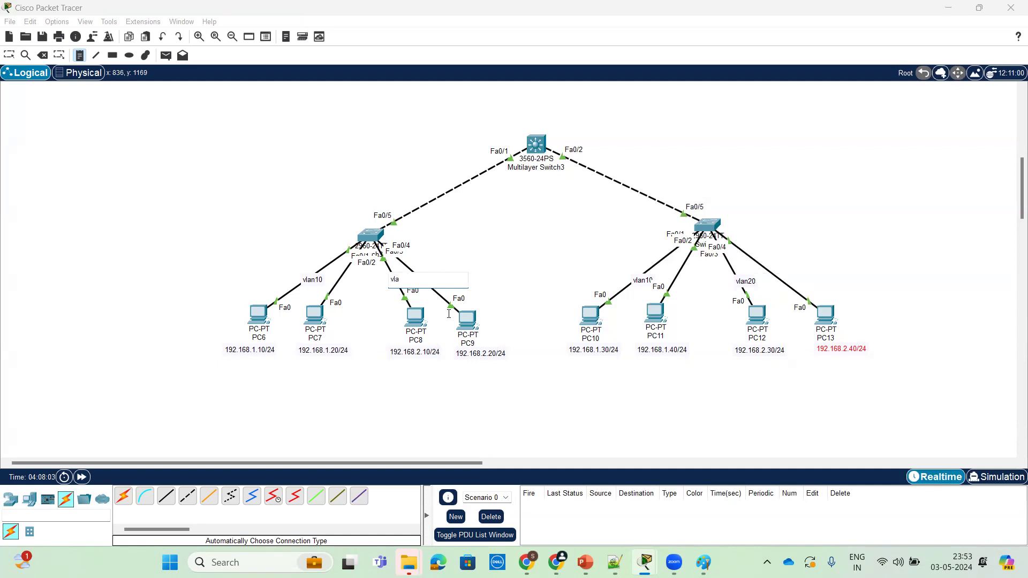
{"action": "type", "text": "n20"}
{"action": "left_click", "coordinate": [436, 388]}
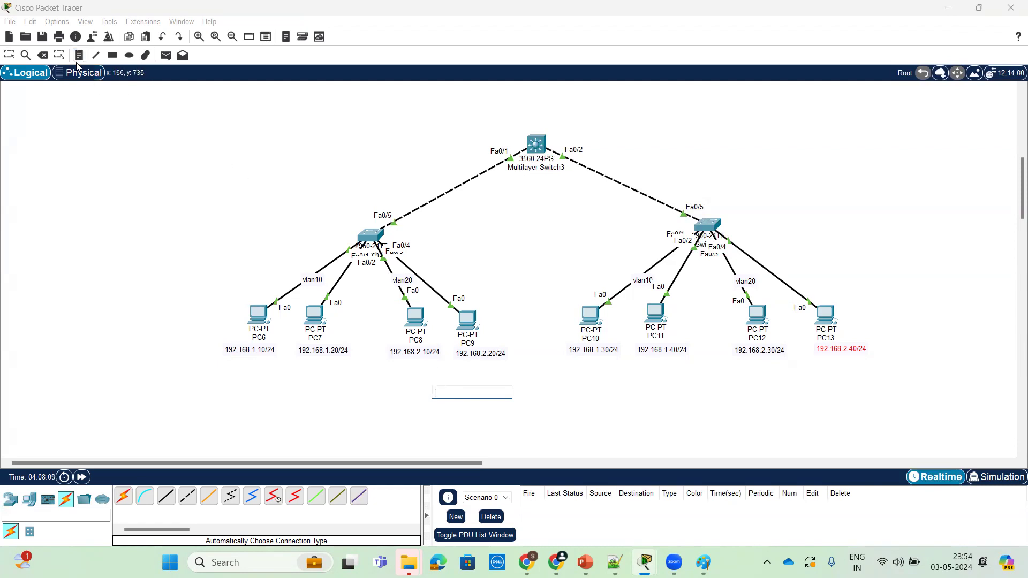
{"action": "left_click", "coordinate": [9, 55]}
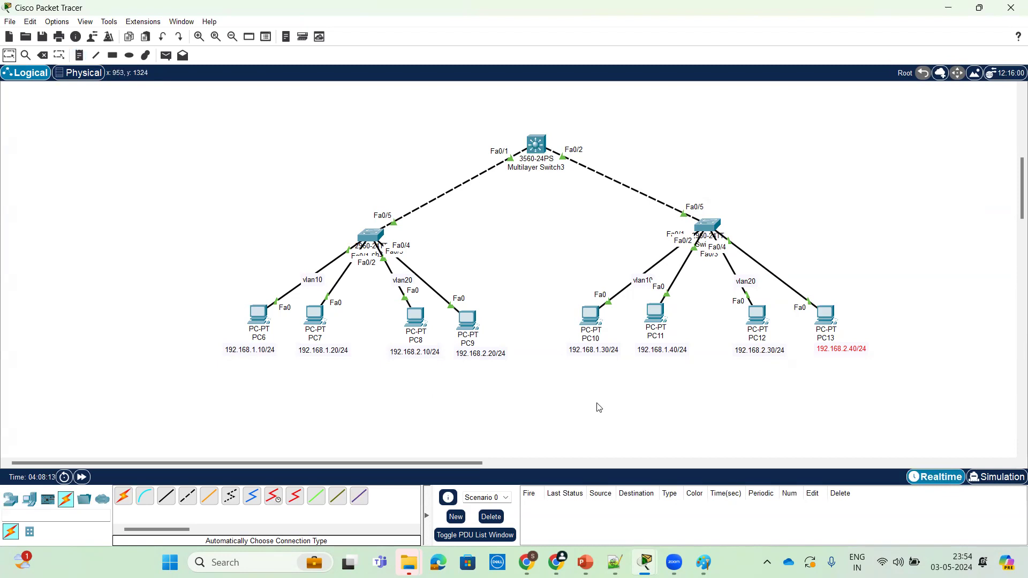
Reposition the vlan10 and vlan20 labels so each sits between the links of its pair of PCs
{"action": "left_click", "coordinate": [841, 376]}
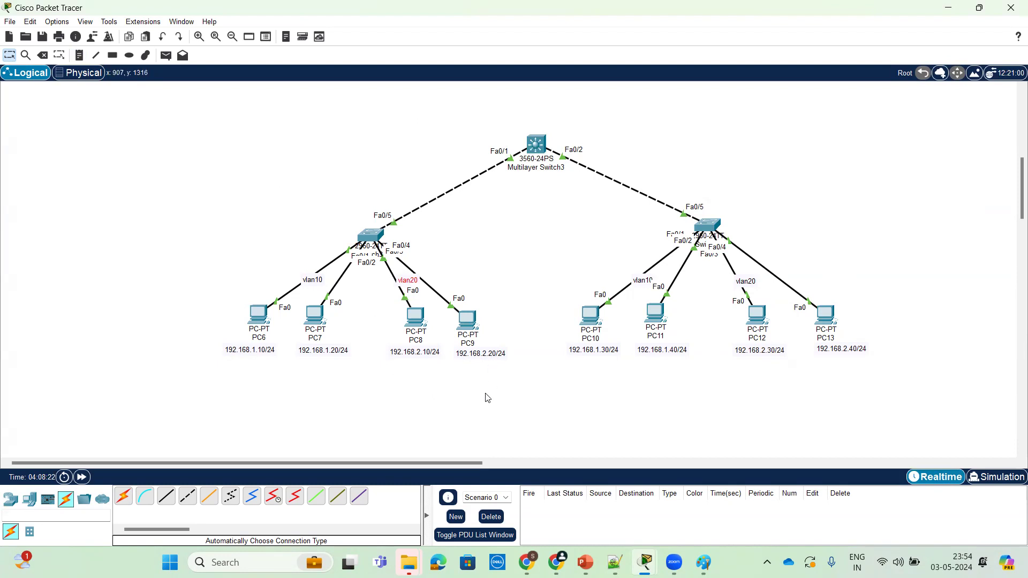
{"action": "left_click_drag", "start_coordinate": [308, 286], "coordinate": [319, 283]}
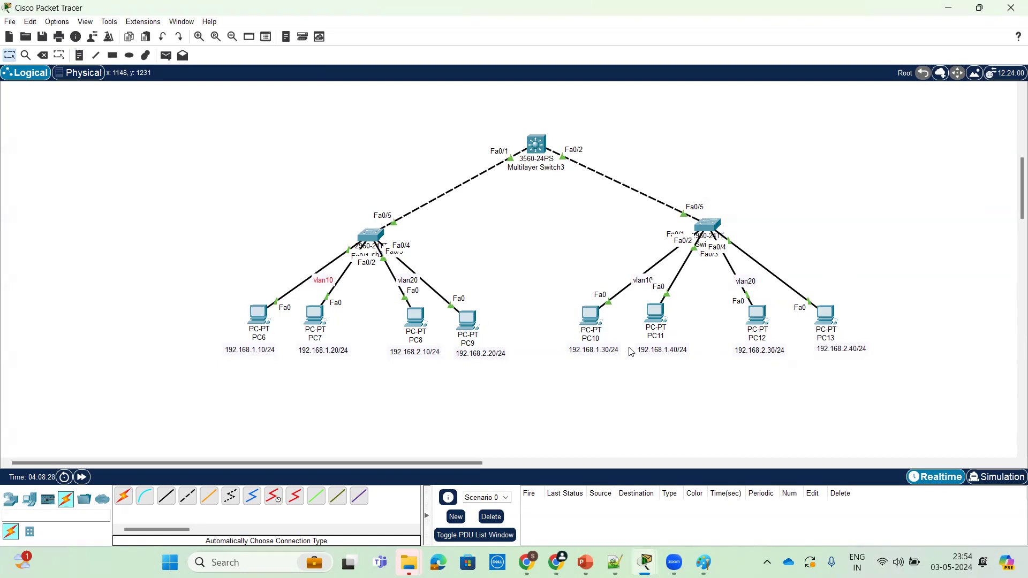
{"action": "left_click_drag", "start_coordinate": [640, 282], "coordinate": [662, 274]}
{"action": "left_click_drag", "start_coordinate": [751, 287], "coordinate": [754, 275]}
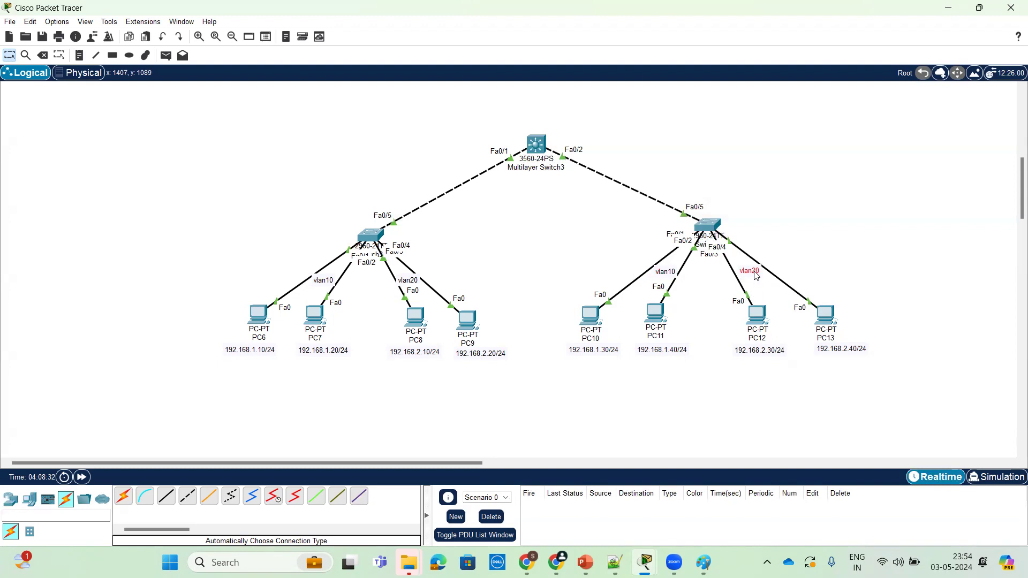
{"action": "left_click", "coordinate": [369, 237]}
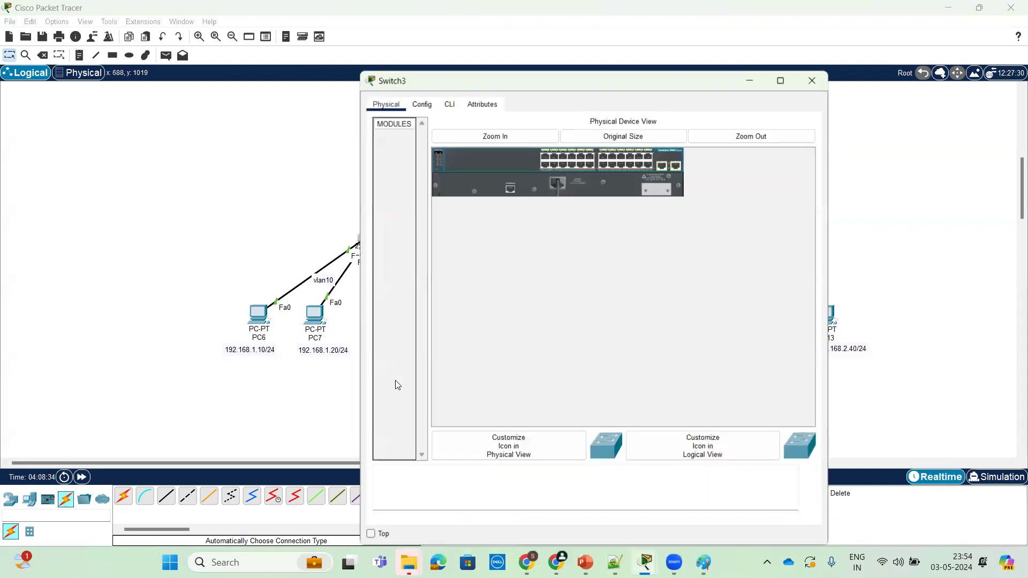
{"action": "left_click", "coordinate": [813, 81]}
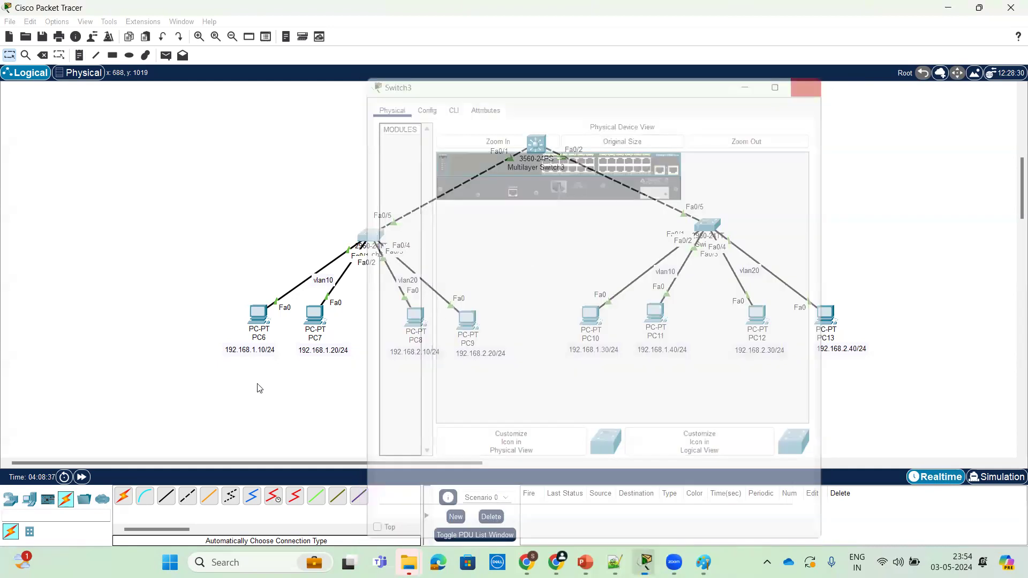
Review PC6's static IP configuration, then close its window
{"action": "left_click", "coordinate": [258, 314]}
{"action": "left_click", "coordinate": [409, 161]}
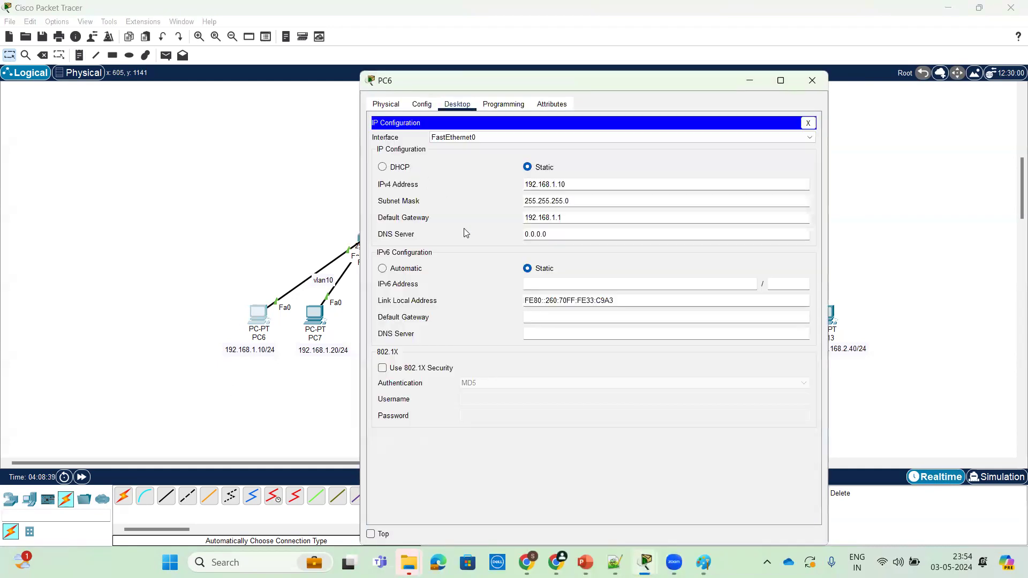
{"action": "triple_click", "coordinate": [582, 183]}
{"action": "left_click", "coordinate": [812, 80]}
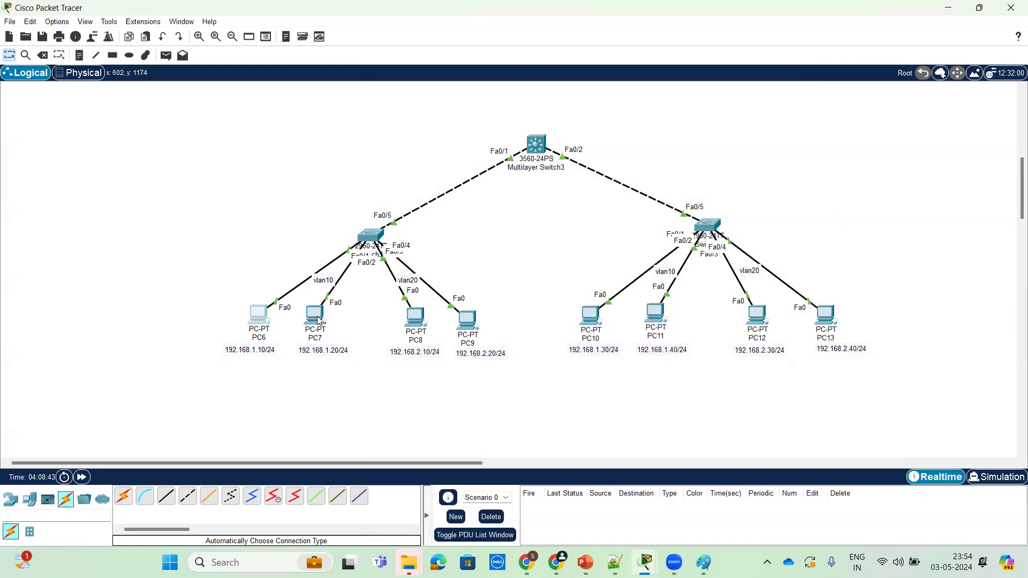
Give PC7 the static address 192.168.1.20, subnet mask 255.255.255.0 and default gateway 192.168.1.1
{"action": "left_click", "coordinate": [315, 319]}
{"action": "left_click_drag", "start_coordinate": [517, 82], "coordinate": [673, 81]}
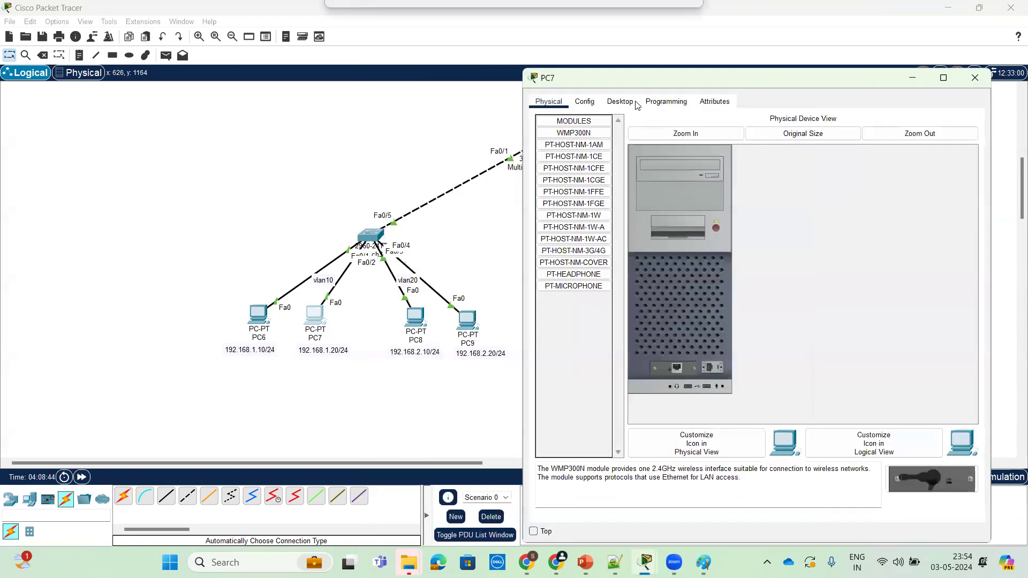
{"action": "left_click", "coordinate": [619, 101]}
{"action": "left_click", "coordinate": [572, 161]}
{"action": "type", "text": "192.168.1.100"}
{"action": "left_click", "coordinate": [712, 196]}
{"action": "double_click", "coordinate": [737, 215]}
{"action": "type", "text": "192.168.1.10"}
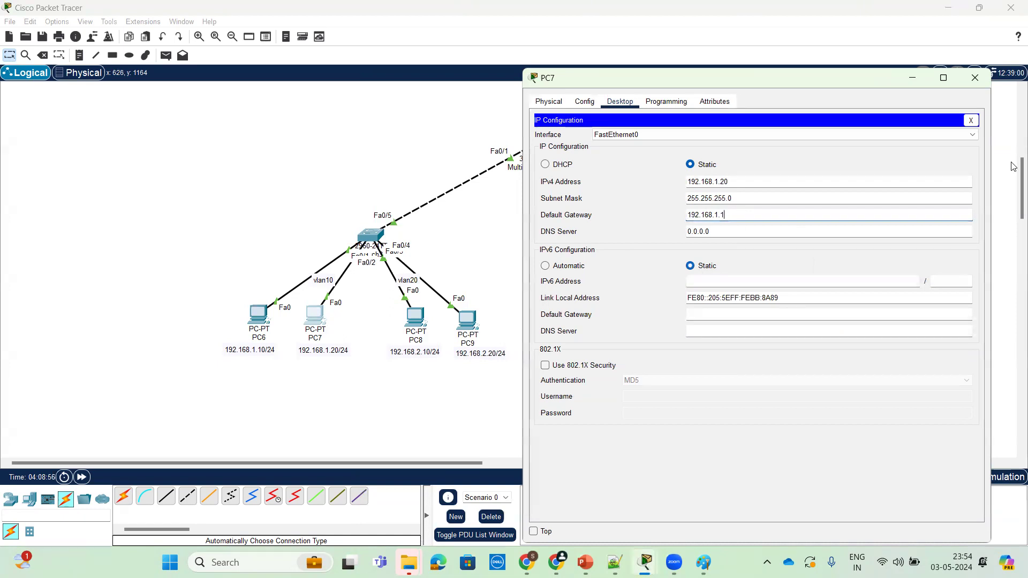
Ping PC6 at 192.168.1.10 from PC7's command prompt
{"action": "left_click", "coordinate": [971, 120]}
{"action": "left_click", "coordinate": [848, 157]}
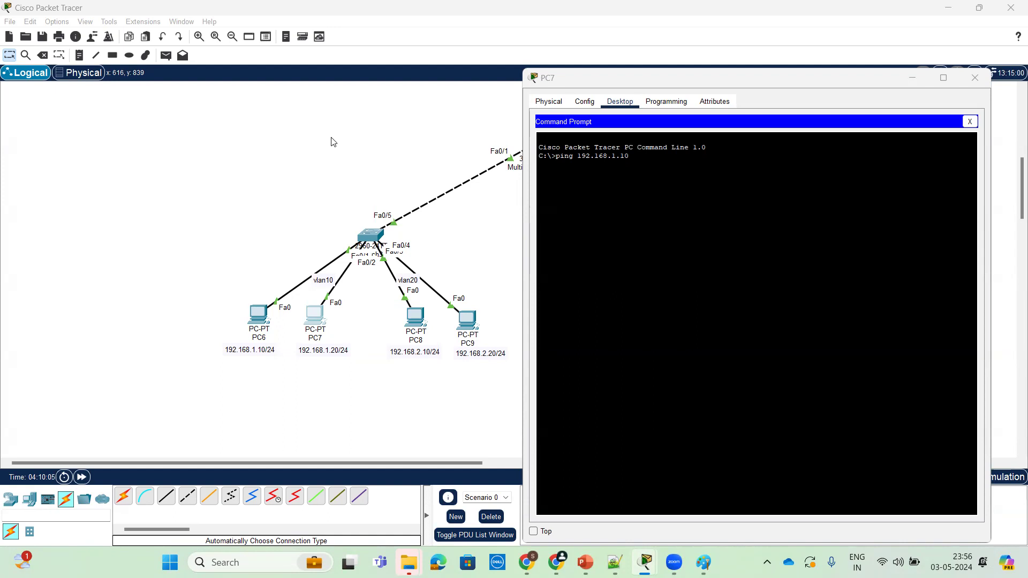
{"action": "left_click", "coordinate": [687, 182]}
{"action": "key", "text": "Return"}
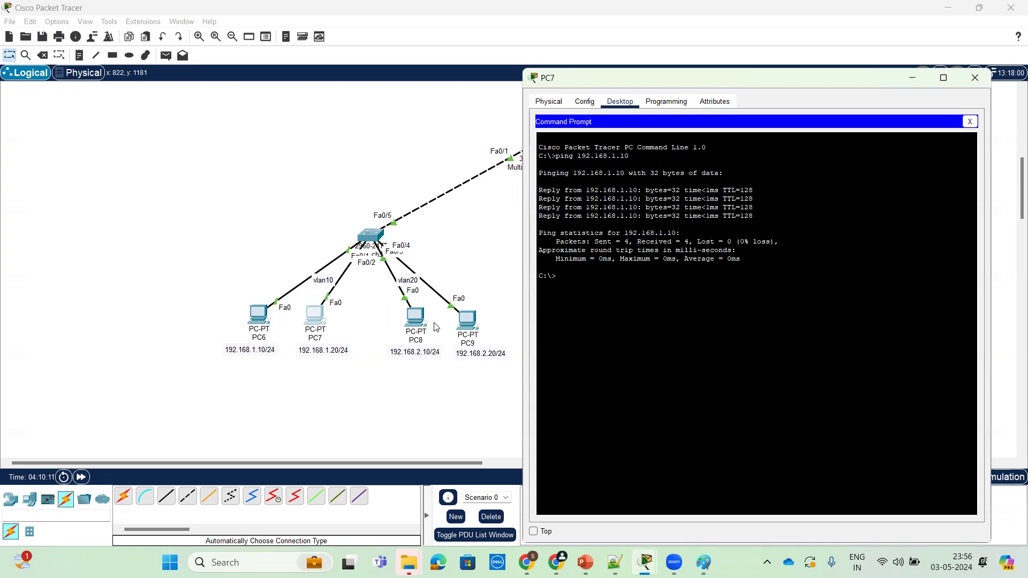
Set PC8's static IPv4 address to 192.168.2.10 with subnet mask 255.255.255.0
{"action": "left_click", "coordinate": [419, 315]}
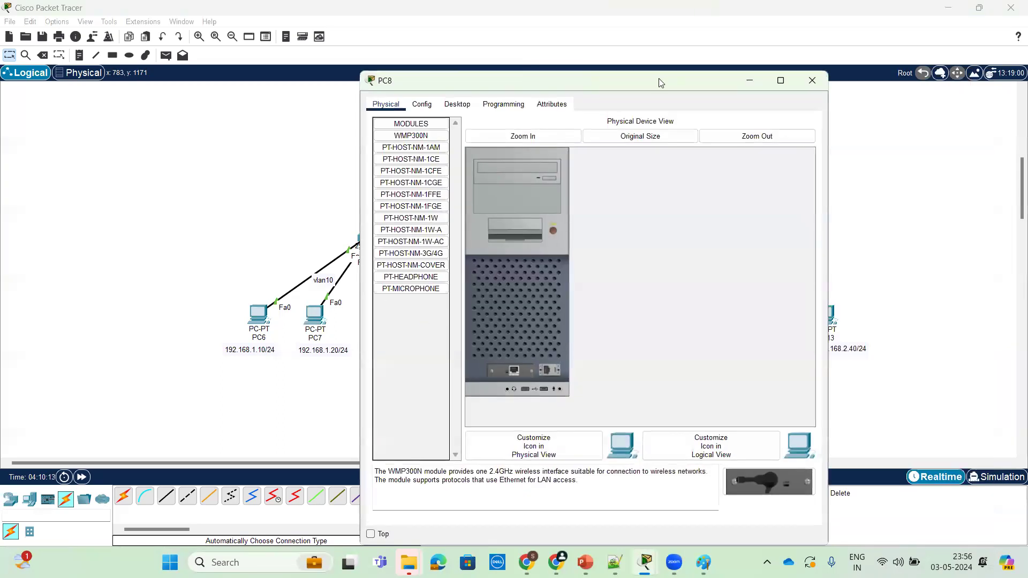
{"action": "left_click_drag", "start_coordinate": [659, 78], "coordinate": [670, 147]}
{"action": "left_click", "coordinate": [686, 114]}
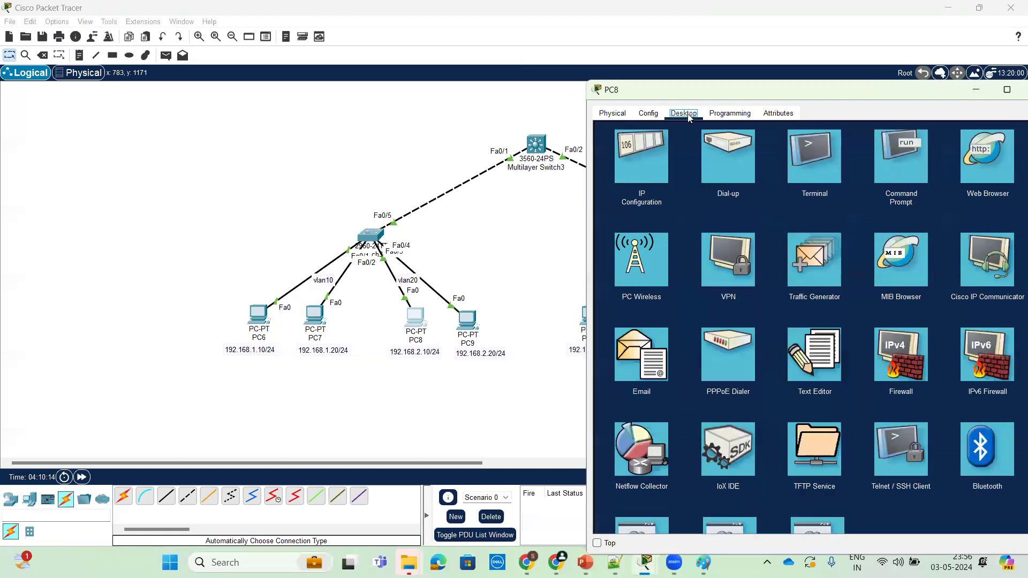
{"action": "left_click", "coordinate": [637, 152]}
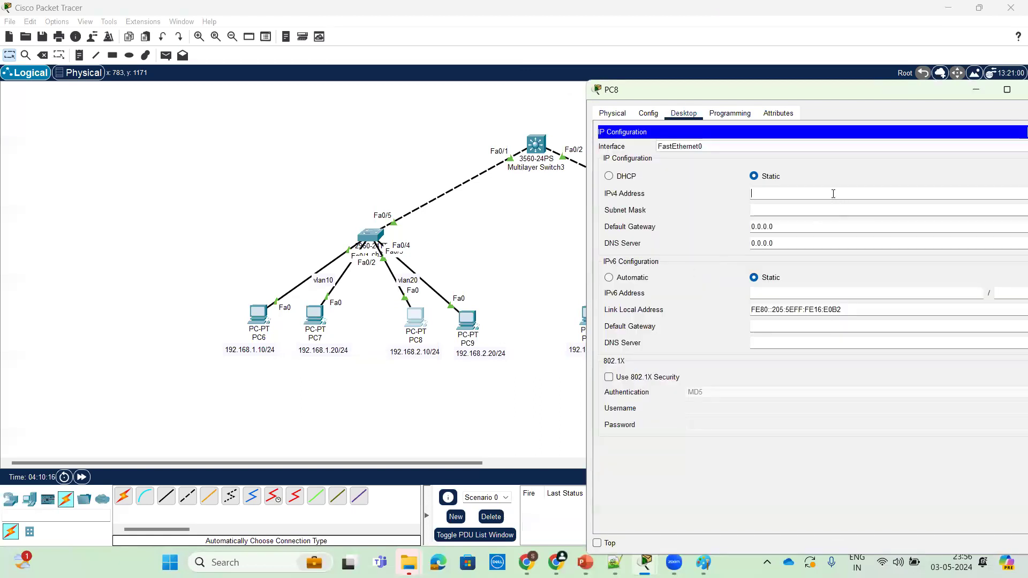
{"action": "type", "text": "192.168.2.10"}
{"action": "left_click", "coordinate": [830, 208]}
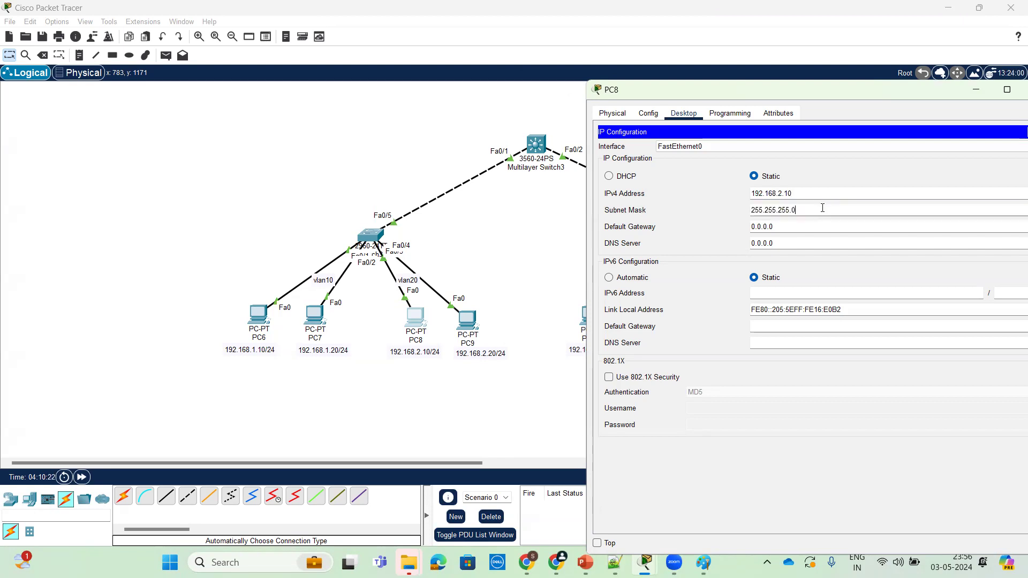
Set PC8's default gateway to 192.168.2.1 by reusing part of its IPv4 address, and close its window
{"action": "left_click_drag", "start_coordinate": [785, 193], "coordinate": [750, 194]}
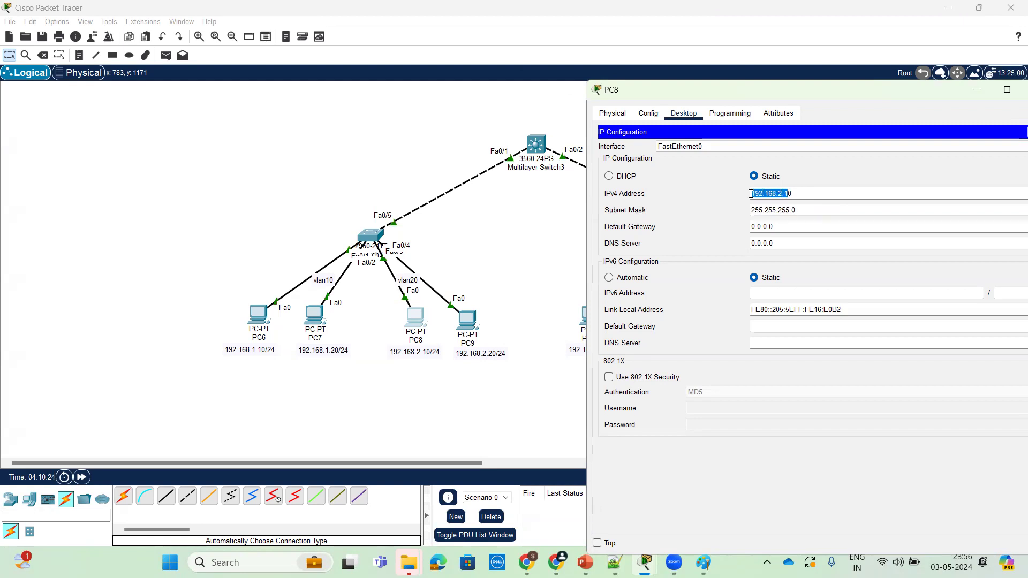
{"action": "key", "text": "ctrl+c"}
{"action": "double_click", "coordinate": [764, 227]}
{"action": "key", "text": "ctrl+v"}
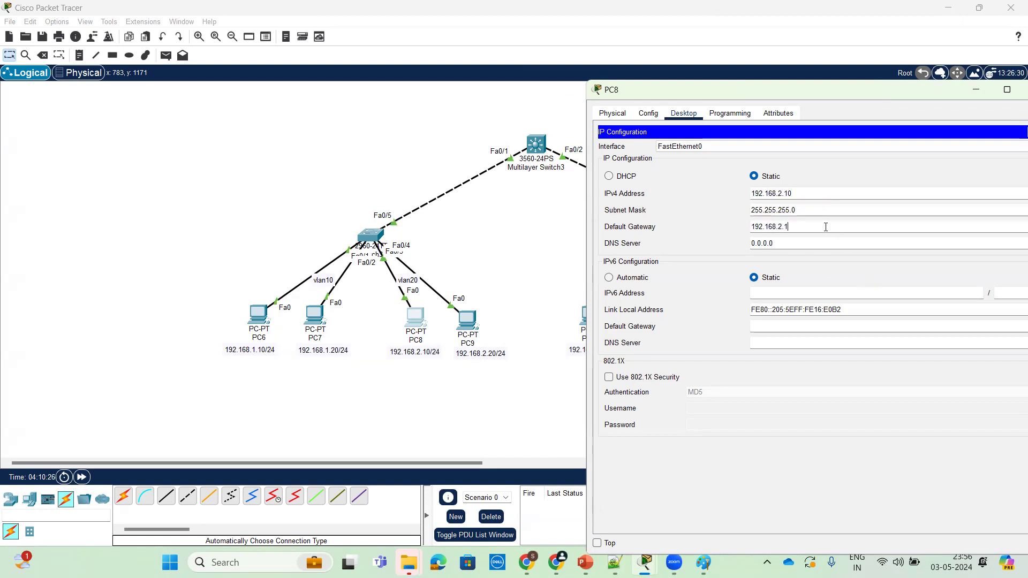
{"action": "double_click", "coordinate": [856, 93]}
{"action": "left_click", "coordinate": [886, 80]}
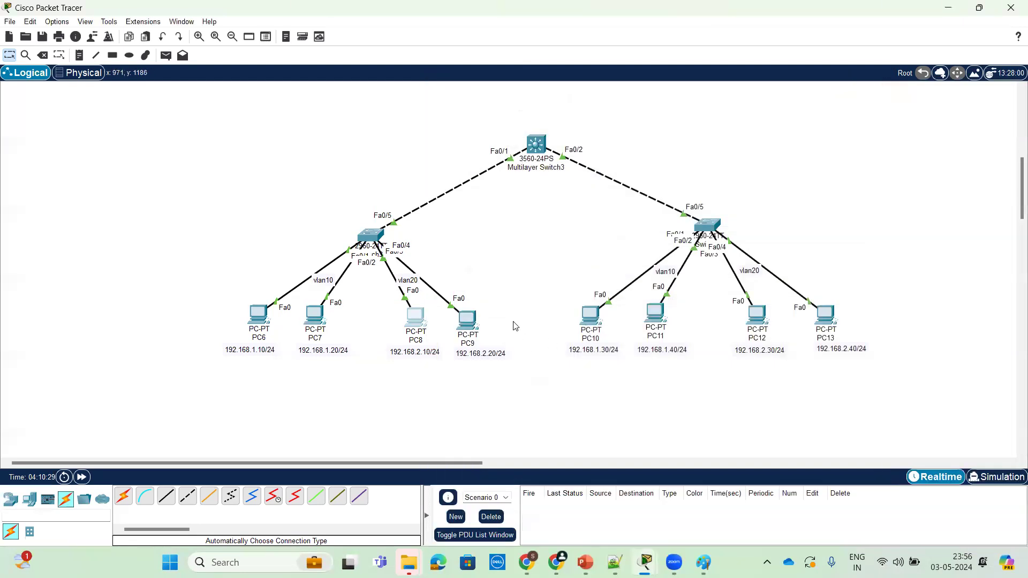
Set PC9's static IPv4 address to 192.168.2.20
{"action": "left_click", "coordinate": [467, 320]}
{"action": "left_click_drag", "start_coordinate": [561, 119], "coordinate": [748, 73]}
{"action": "left_click", "coordinate": [609, 92]}
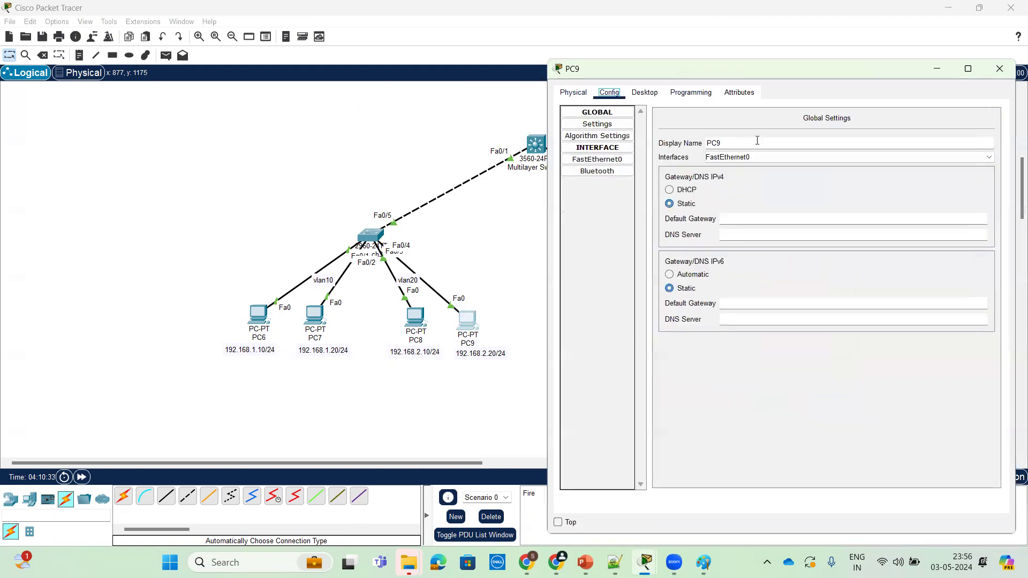
{"action": "left_click", "coordinate": [644, 92]}
{"action": "left_click", "coordinate": [597, 146]}
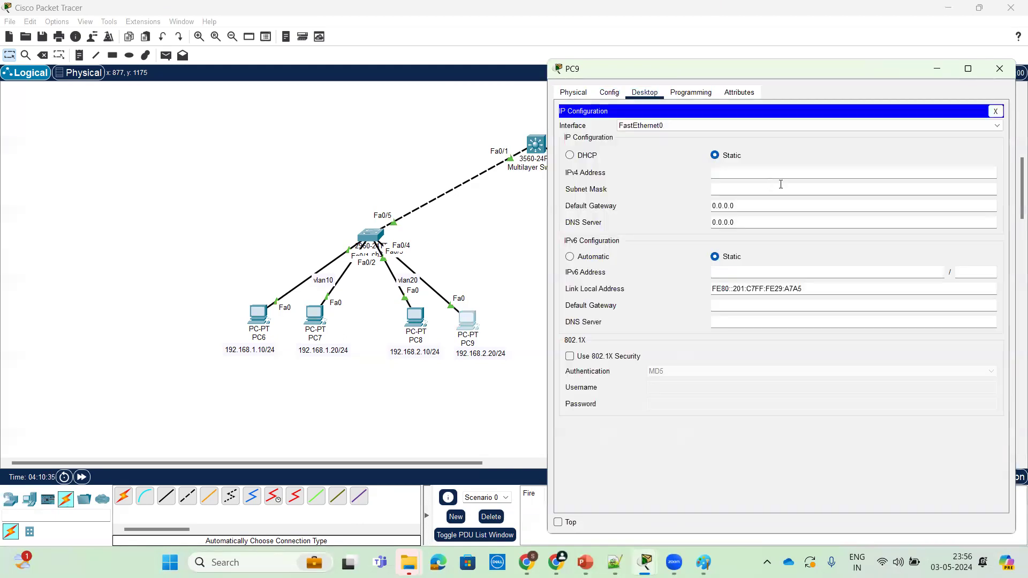
{"action": "left_click", "coordinate": [763, 175]}
{"action": "type", "text": "192.168.2.1"}
{"action": "key", "text": "BackSpace"}
{"action": "type", "text": "20"}
Set PC9's subnet mask to 255.255.255.0 and its default gateway to 192.168.2.1
{"action": "left_click", "coordinate": [773, 191]}
{"action": "key", "text": "shift+Left"}
{"action": "key", "text": "shift+Left"}
{"action": "key", "text": "shift+Left"}
{"action": "key", "text": "shift+Left"}
{"action": "key", "text": "shift+Left"}
{"action": "key", "text": "shift+Left"}
{"action": "key", "text": "shift+Left"}
{"action": "type", "text": "192.168.2.1"}
{"action": "left_click", "coordinate": [771, 204]}
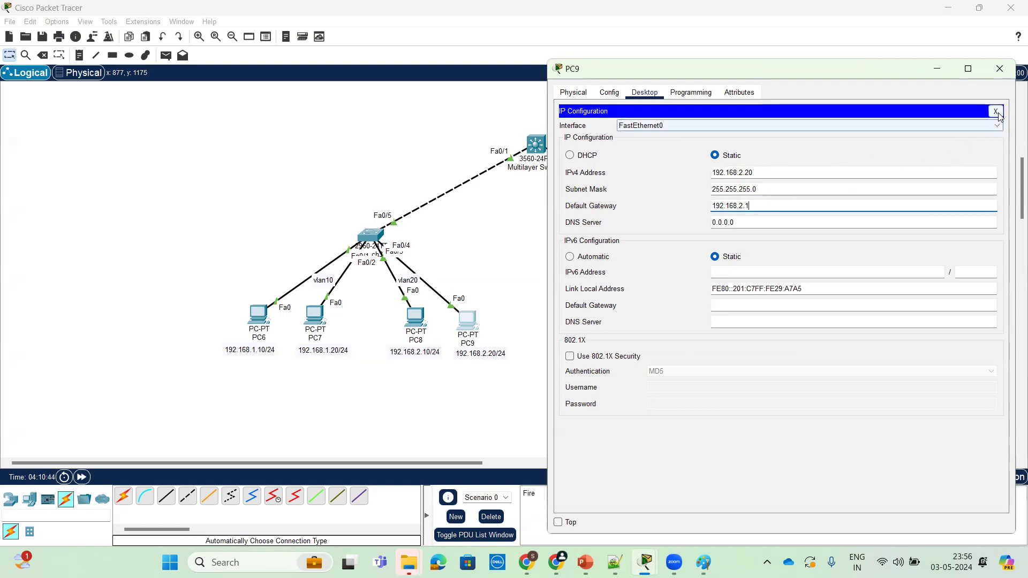
{"action": "left_click", "coordinate": [995, 111]}
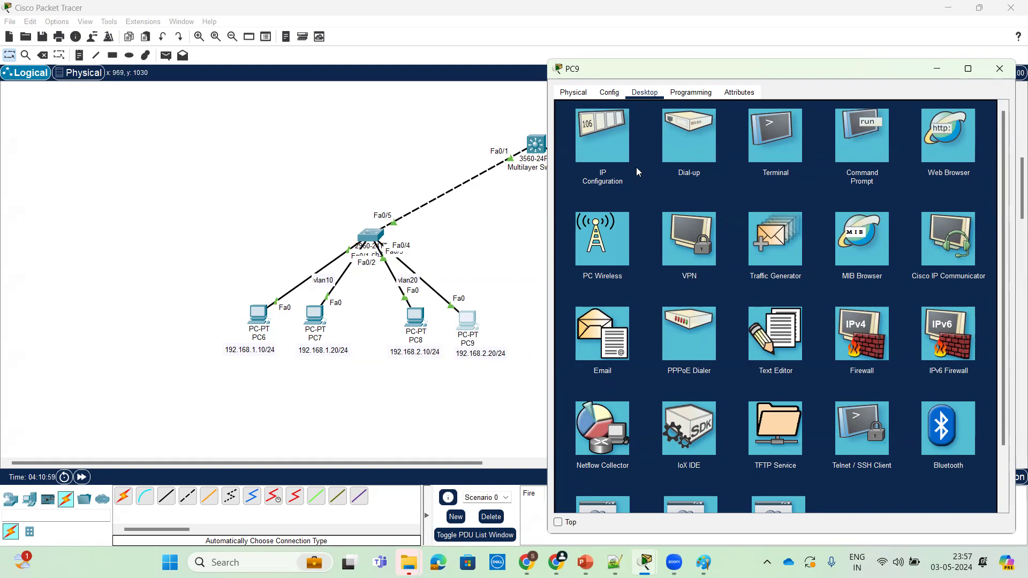
Compare the IP configurations of PC9 and PC6
{"action": "left_click", "coordinate": [609, 155]}
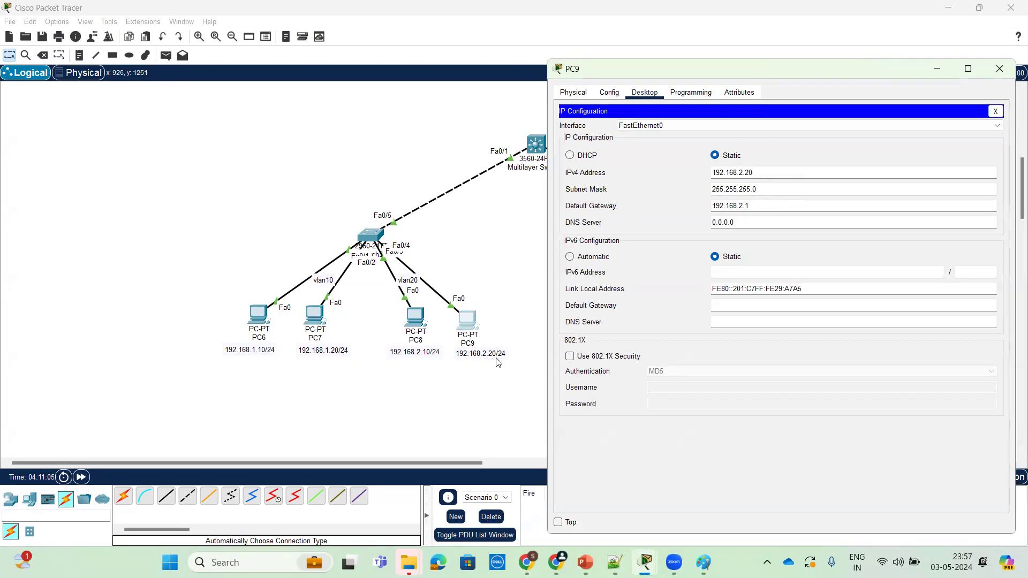
{"action": "left_click", "coordinate": [258, 315]}
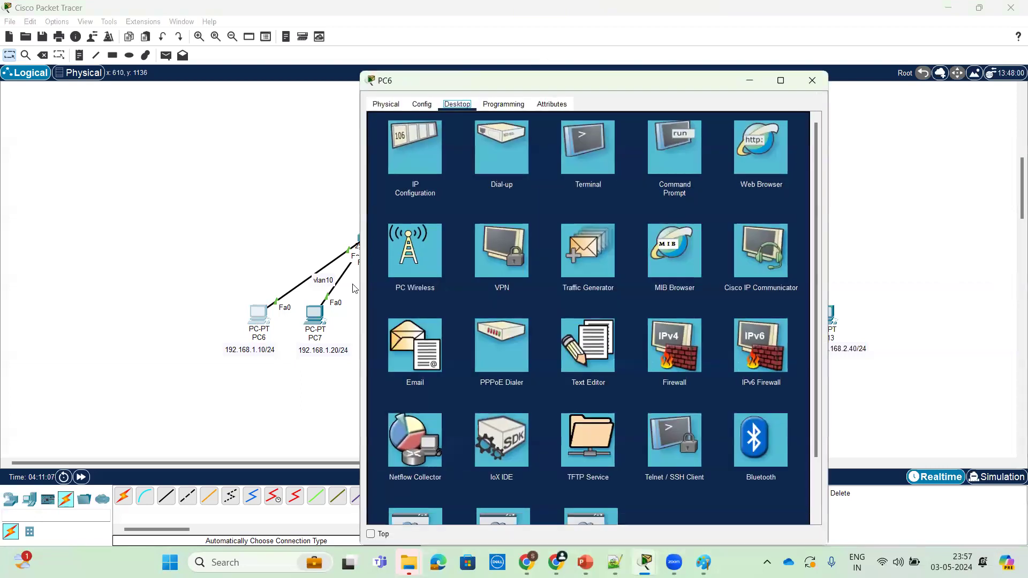
{"action": "left_click_drag", "start_coordinate": [434, 87], "coordinate": [651, 81]}
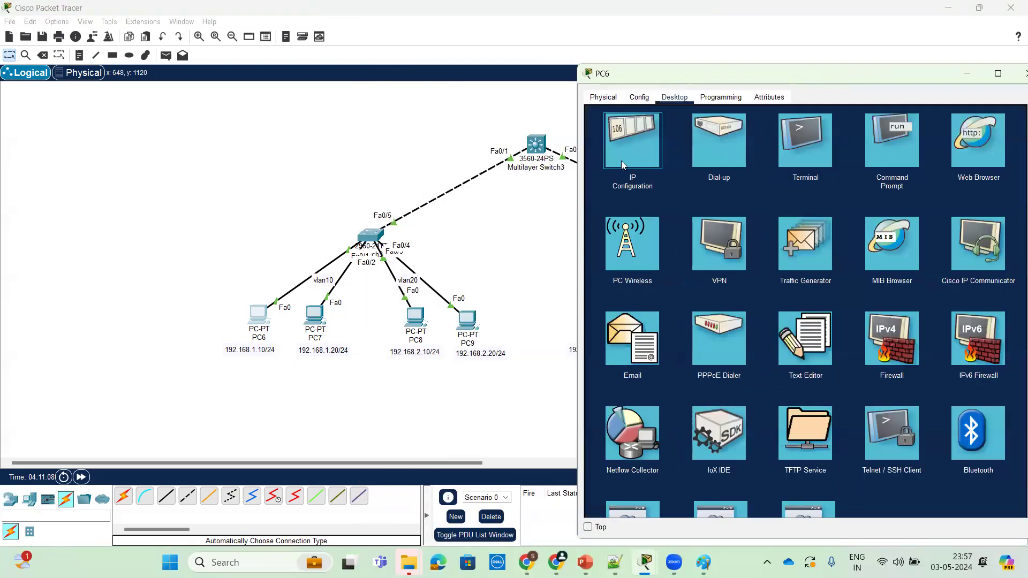
{"action": "left_click", "coordinate": [621, 161]}
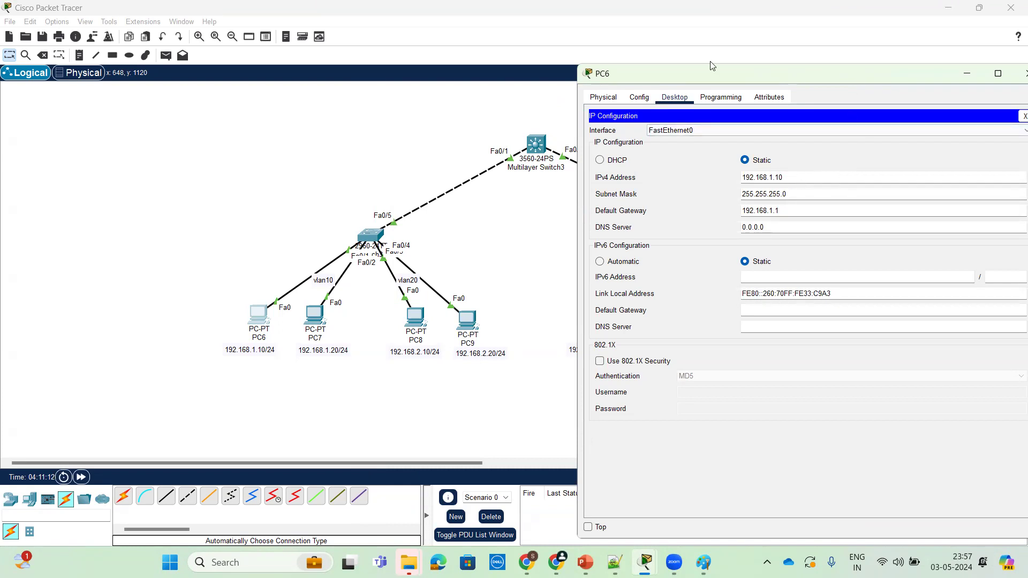
{"action": "left_click_drag", "start_coordinate": [709, 70], "coordinate": [567, 56]}
{"action": "left_click", "coordinate": [883, 62]}
Ping PC6 at 192.168.1.10 from PC9's command prompt, and close PC9's window once the ping finishes
{"action": "left_click", "coordinate": [467, 320]}
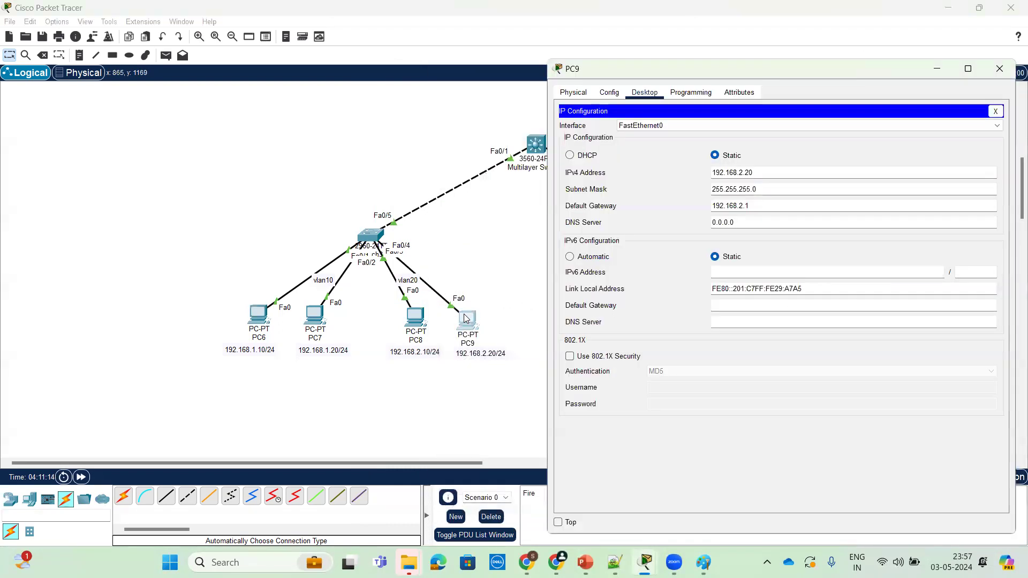
{"action": "left_click", "coordinate": [995, 111]}
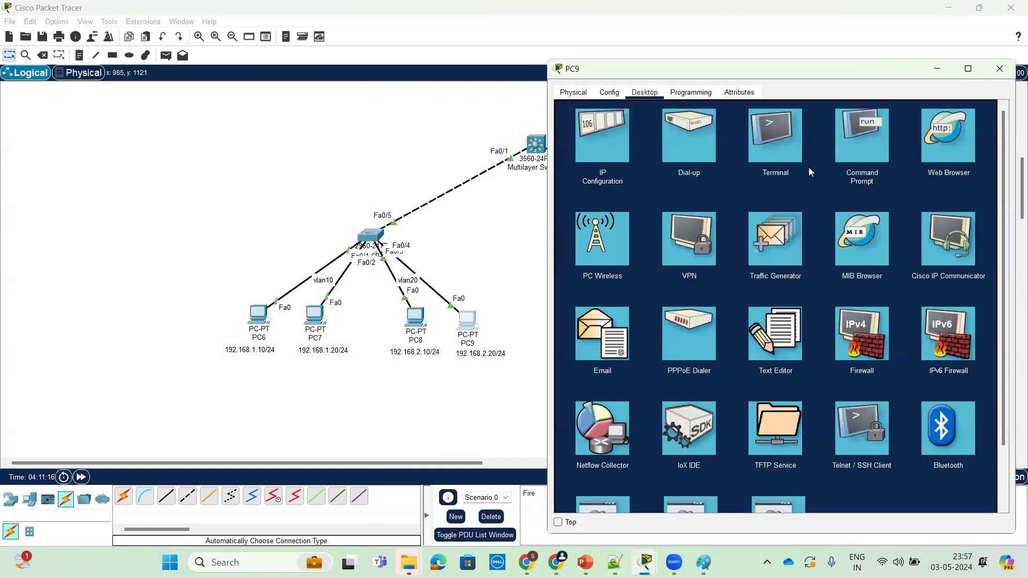
{"action": "left_click", "coordinate": [883, 148]}
{"action": "type", "text": "ping 192.168.1.10"}
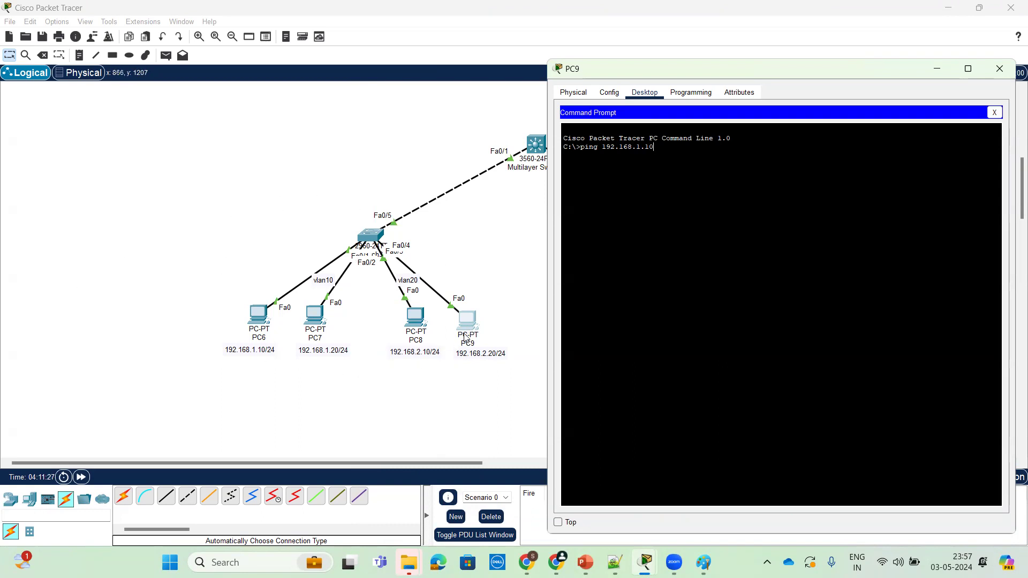
{"action": "left_click", "coordinate": [484, 488]}
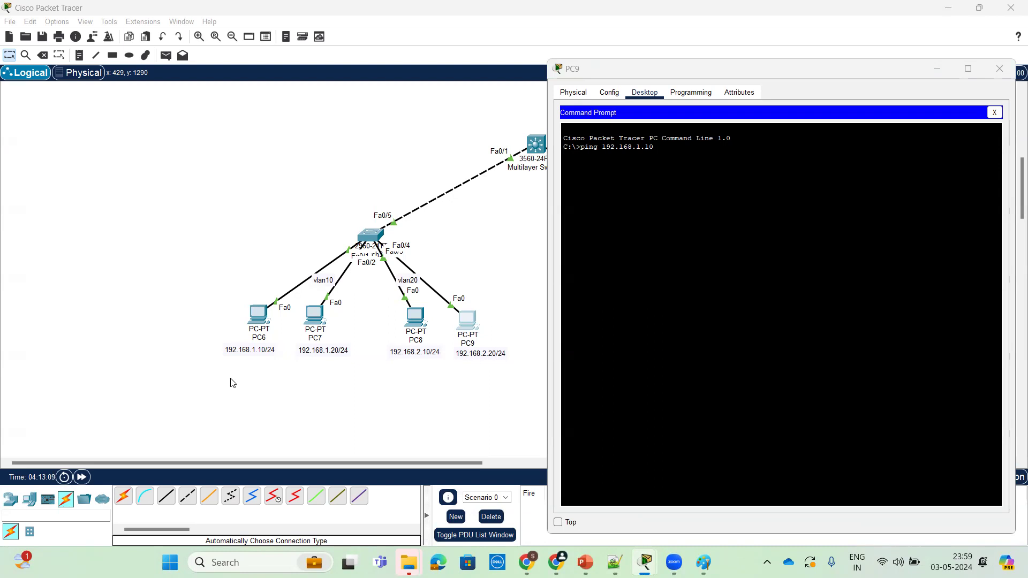
{"action": "left_click", "coordinate": [700, 163]}
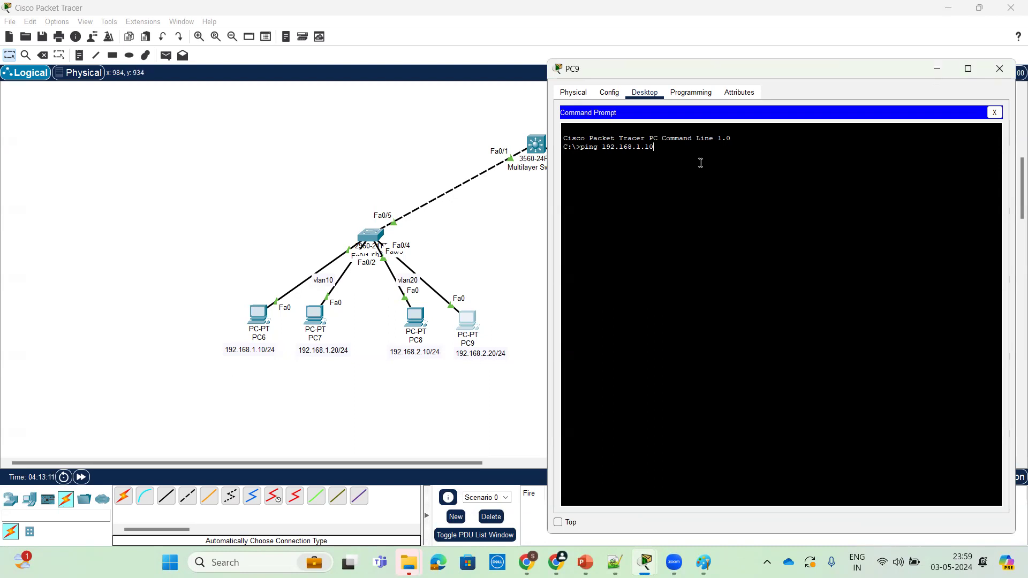
{"action": "key", "text": "Return"}
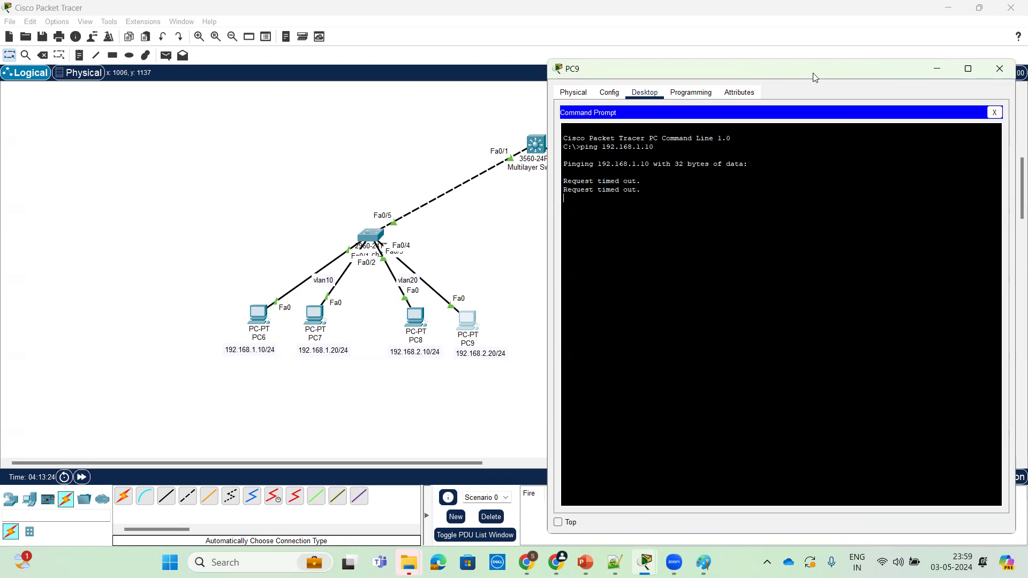
{"action": "left_click_drag", "start_coordinate": [807, 75], "coordinate": [401, 98]}
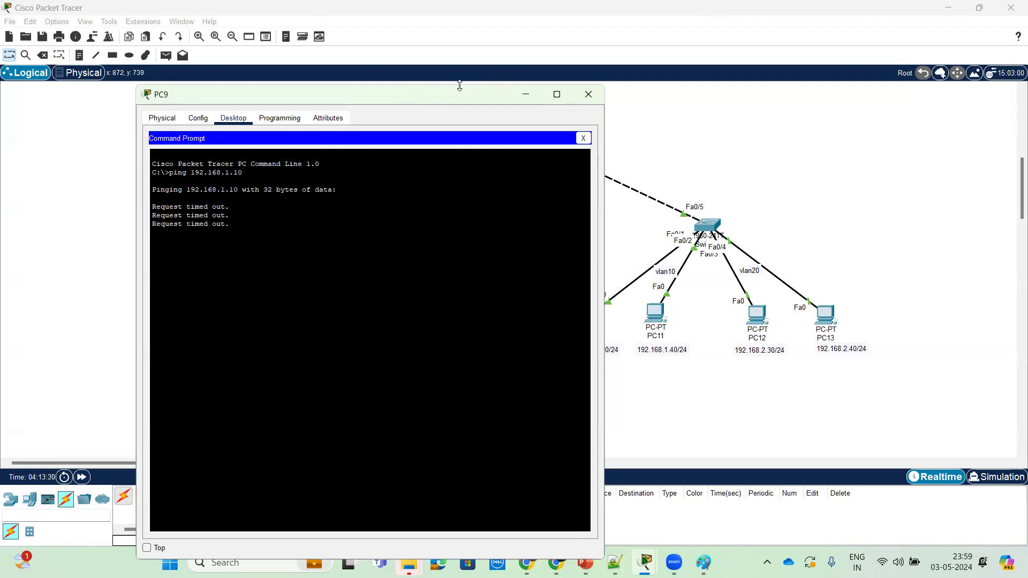
{"action": "left_click_drag", "start_coordinate": [480, 92], "coordinate": [501, 90]}
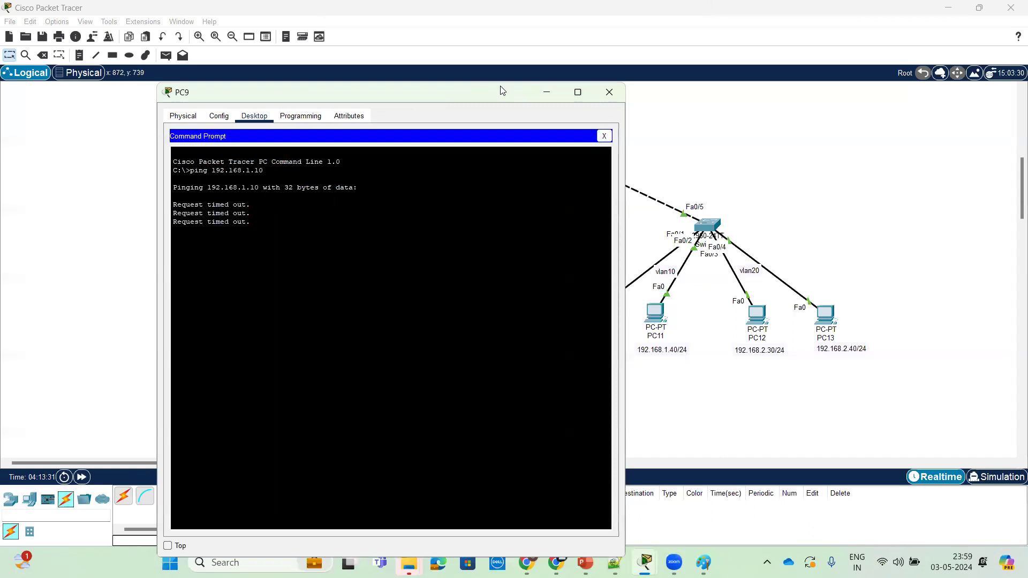
{"action": "left_click_drag", "start_coordinate": [502, 89], "coordinate": [656, 46]}
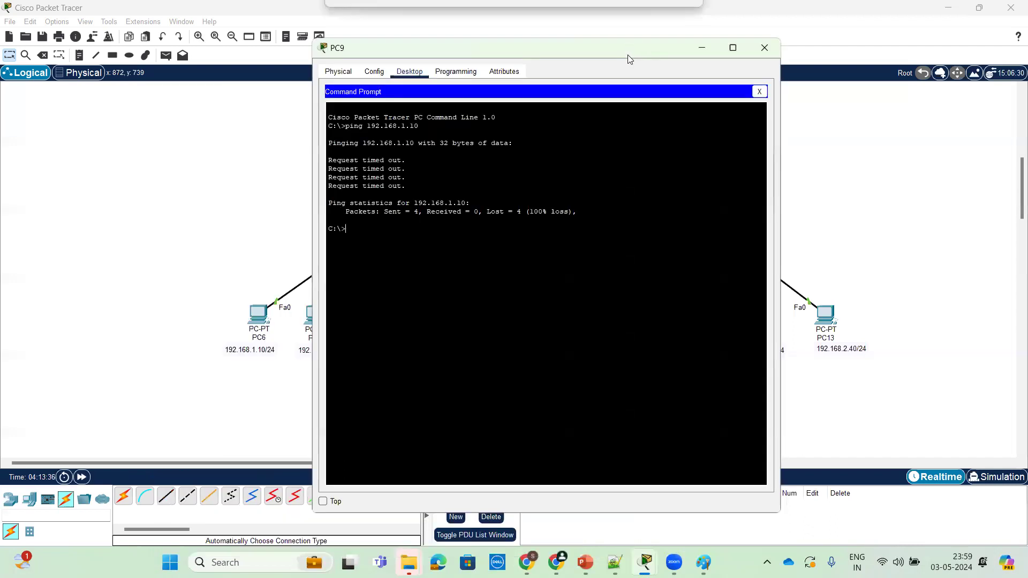
{"action": "left_click", "coordinate": [763, 49]}
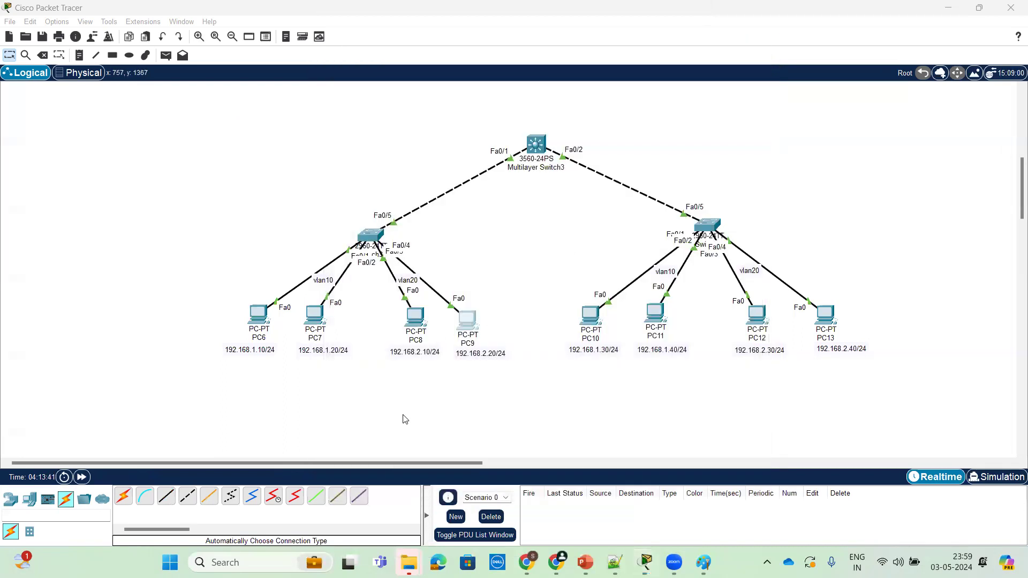
Open the command line of the 2960 switch serving PC6 to PC9, bring up its user prompt, and close it
{"action": "left_click", "coordinate": [372, 239]}
{"action": "left_click_drag", "start_coordinate": [533, 87], "coordinate": [667, 101]}
{"action": "left_click", "coordinate": [583, 117]}
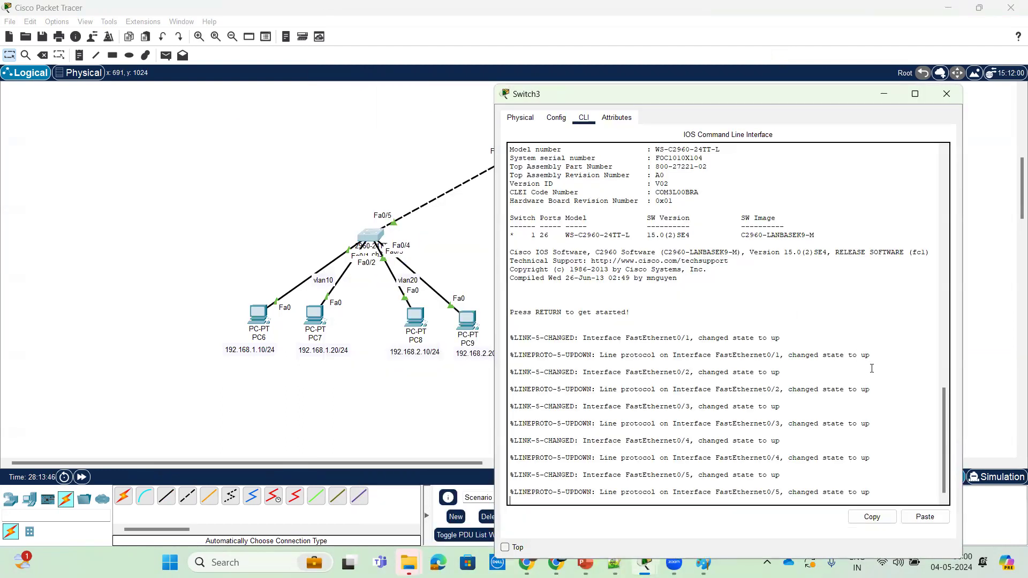
{"action": "key", "text": "Return"}
{"action": "key", "text": "Return"}
{"action": "key", "text": "Return"}
{"action": "key", "text": "Return"}
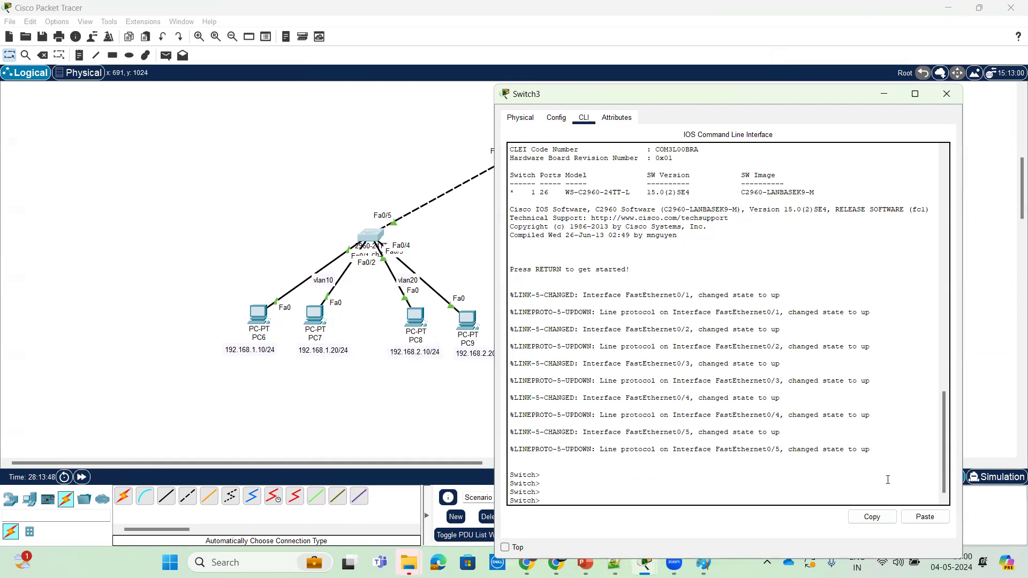
{"action": "left_click", "coordinate": [947, 93]}
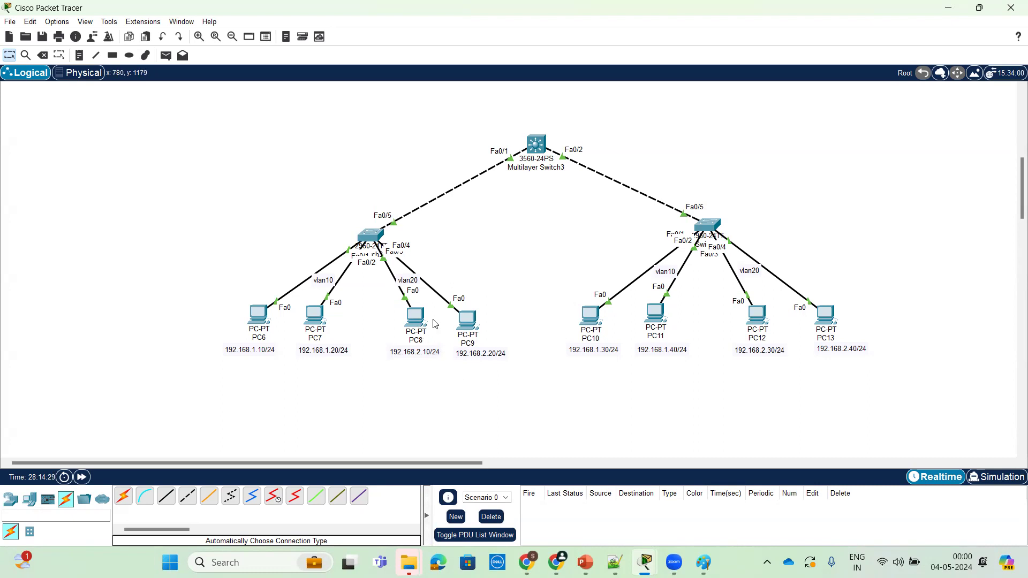
Set PC9's subnet mask to 255.255.0.0 in its IP configuration
{"action": "left_click", "coordinate": [465, 321]}
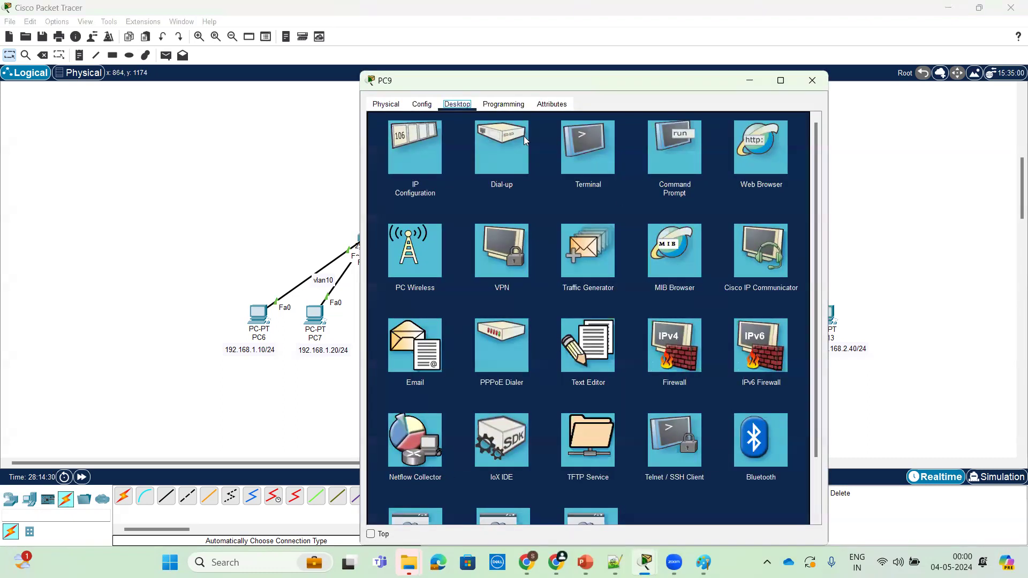
{"action": "left_click", "coordinate": [423, 153]}
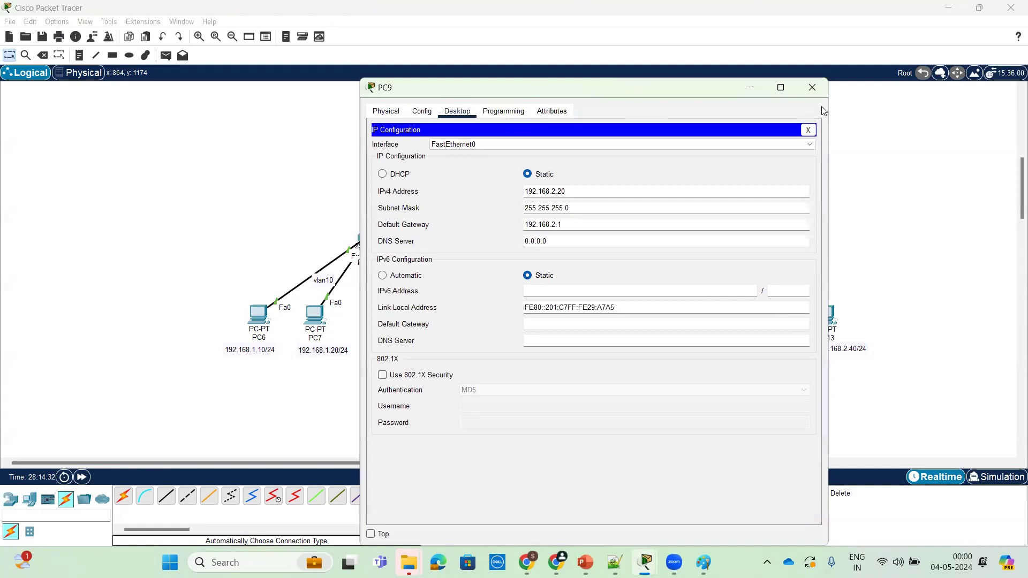
{"action": "left_click_drag", "start_coordinate": [617, 87], "coordinate": [824, 110]}
{"action": "key", "text": "BackSpace"}
{"action": "key", "text": "BackSpace"}
{"action": "key", "text": "BackSpace"}
{"action": "key", "text": "BackSpace"}
{"action": "type", "text": "0"}
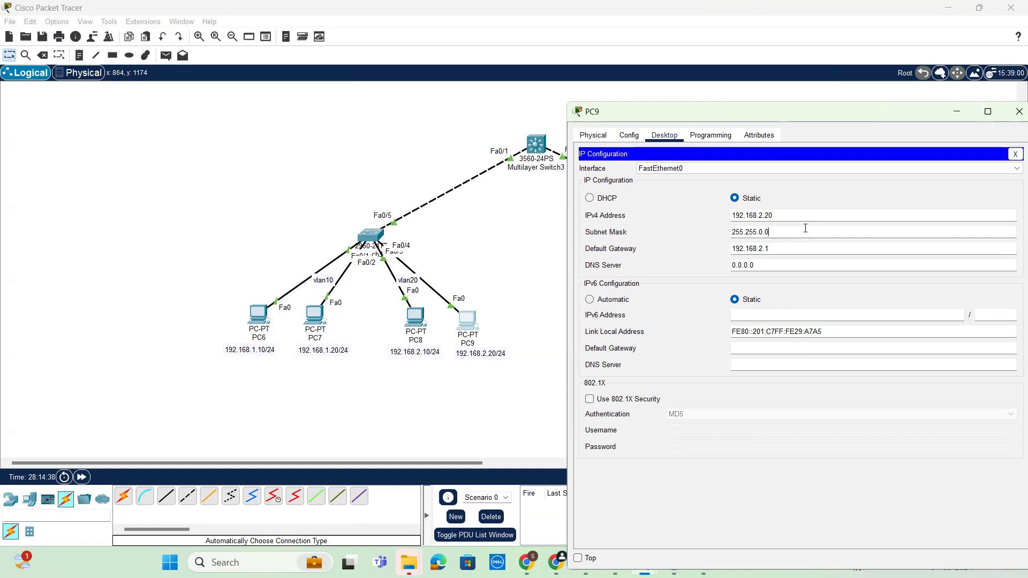
{"action": "left_click_drag", "start_coordinate": [867, 112], "coordinate": [736, 104]}
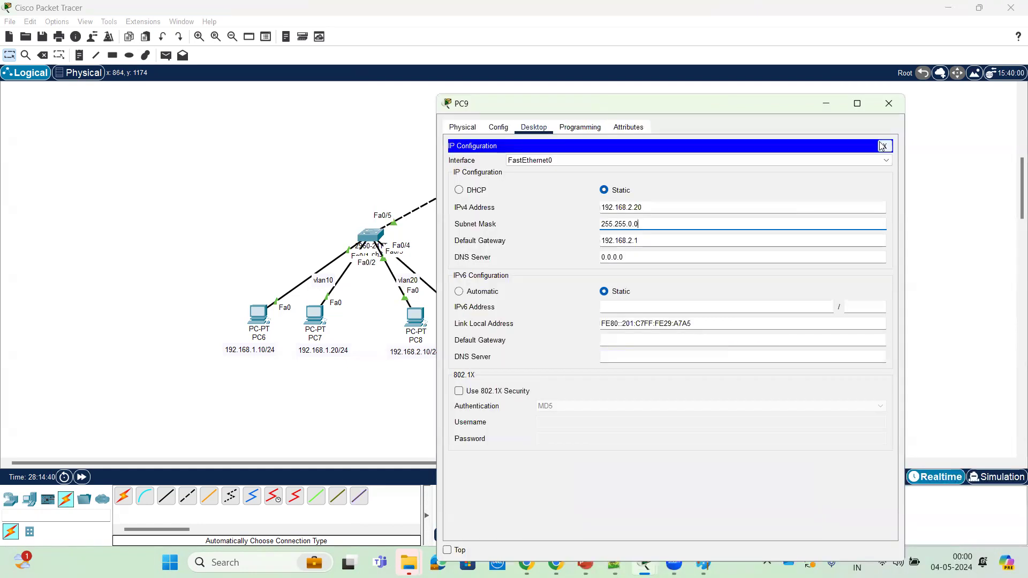
Set PC6's subnet mask to 255.255.0.0 and close its IP configuration
{"action": "left_click", "coordinate": [259, 314]}
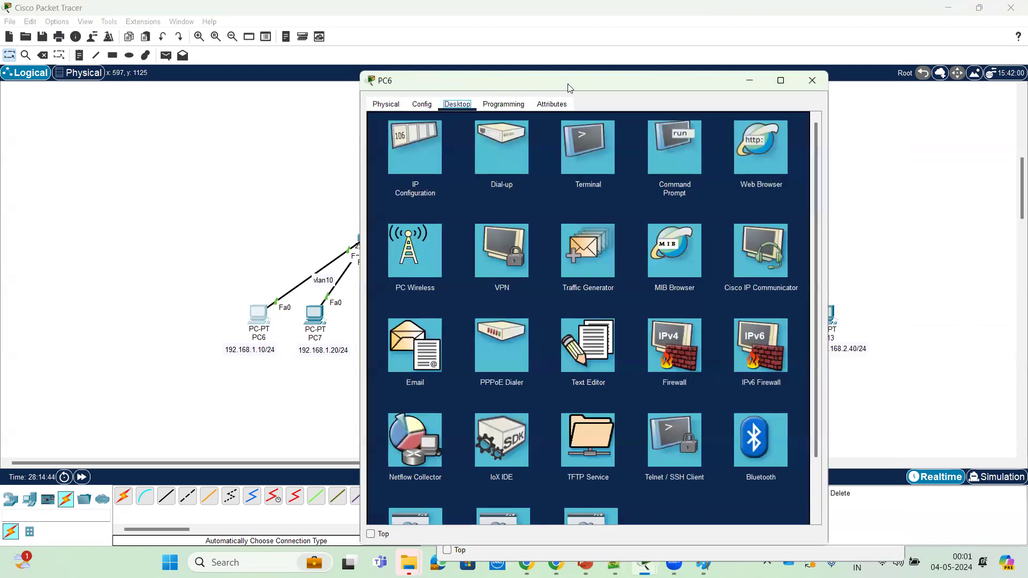
{"action": "left_click_drag", "start_coordinate": [568, 84], "coordinate": [768, 97]}
{"action": "left_click", "coordinate": [611, 178]}
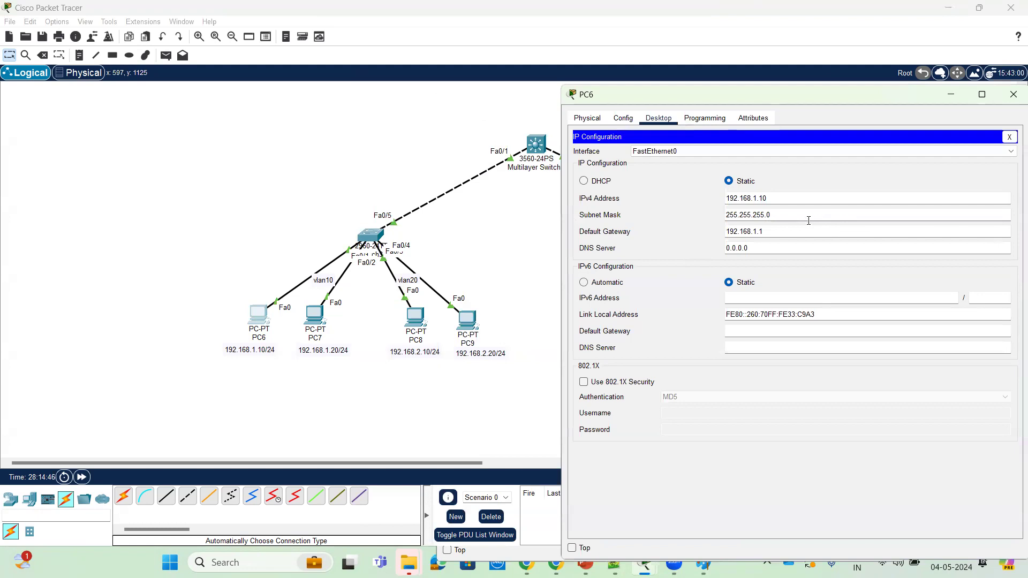
{"action": "key", "text": "BackSpace"}
{"action": "key", "text": "BackSpace"}
{"action": "key", "text": "BackSpace"}
{"action": "key", "text": "BackSpace"}
{"action": "key", "text": "BackSpace"}
{"action": "type", "text": "0.0"}
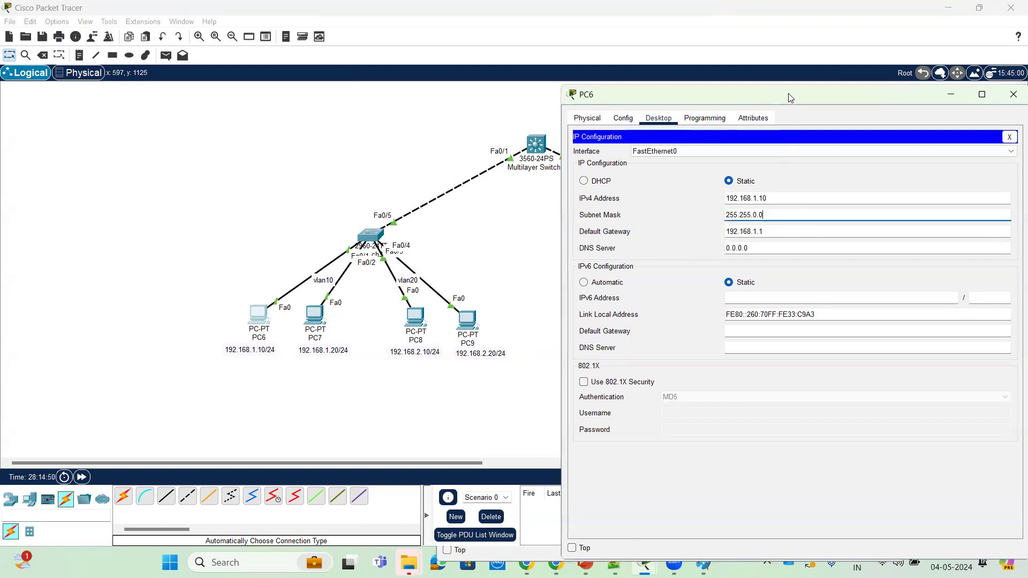
{"action": "left_click_drag", "start_coordinate": [788, 93], "coordinate": [627, 79]}
{"action": "left_click", "coordinate": [848, 122]}
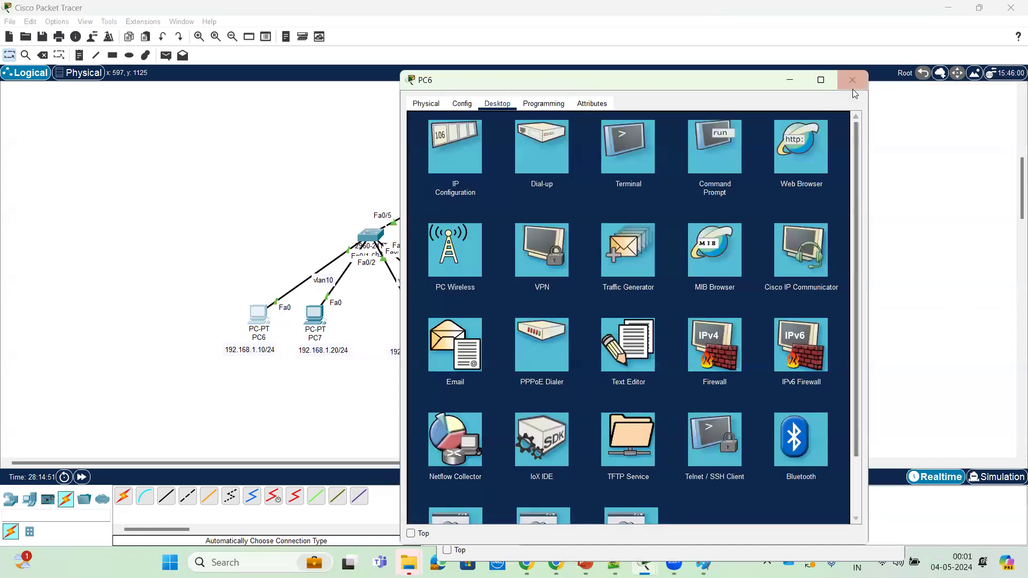
Open PC6's command prompt and close it, review PC6's IP configuration, and close its window
{"action": "left_click_drag", "start_coordinate": [630, 87], "coordinate": [775, 101]}
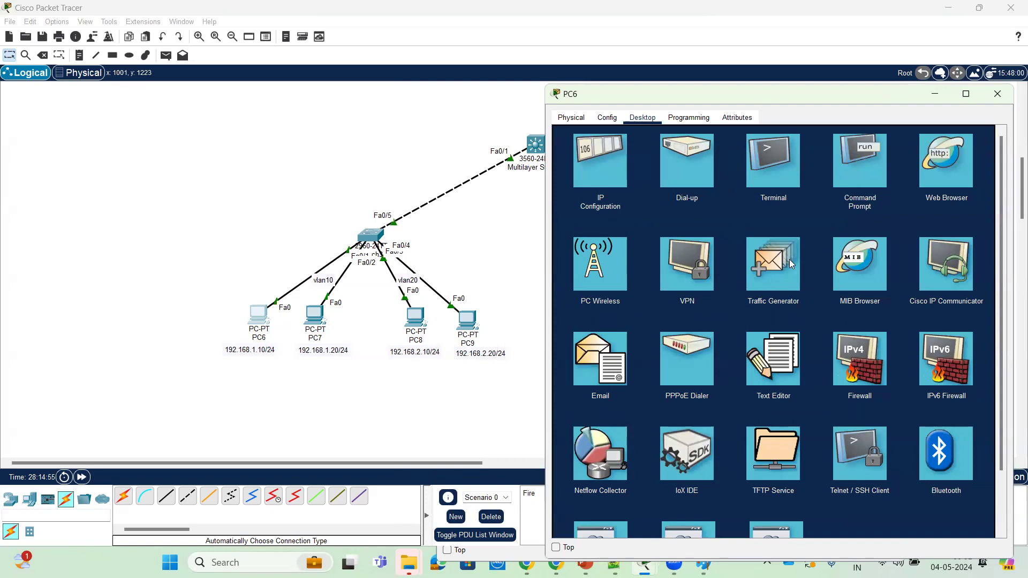
{"action": "left_click", "coordinate": [883, 177]}
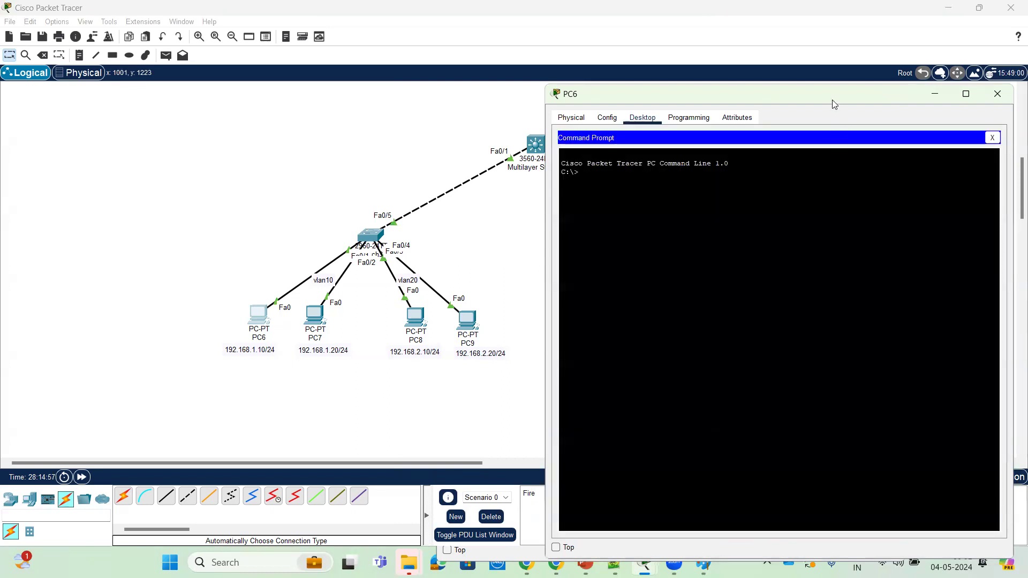
{"action": "left_click_drag", "start_coordinate": [717, 101], "coordinate": [609, 102]}
{"action": "left_click", "coordinate": [888, 95]}
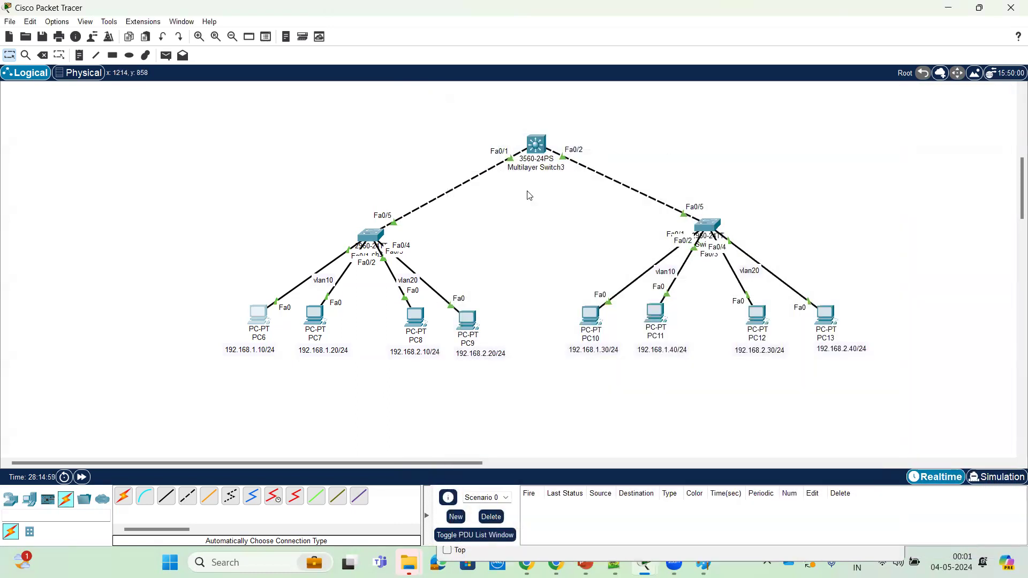
{"action": "left_click", "coordinate": [258, 321]}
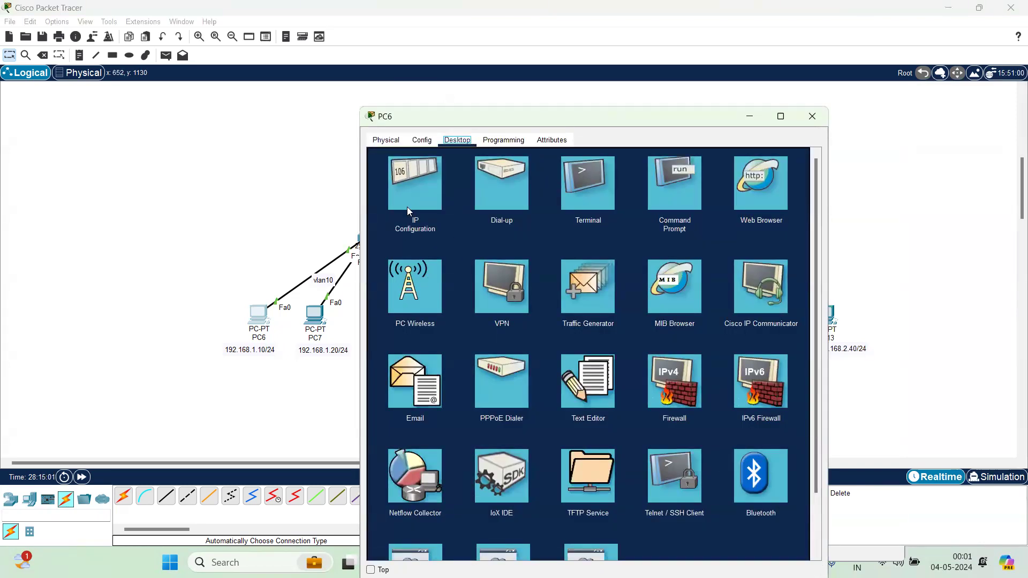
{"action": "left_click", "coordinate": [407, 207]}
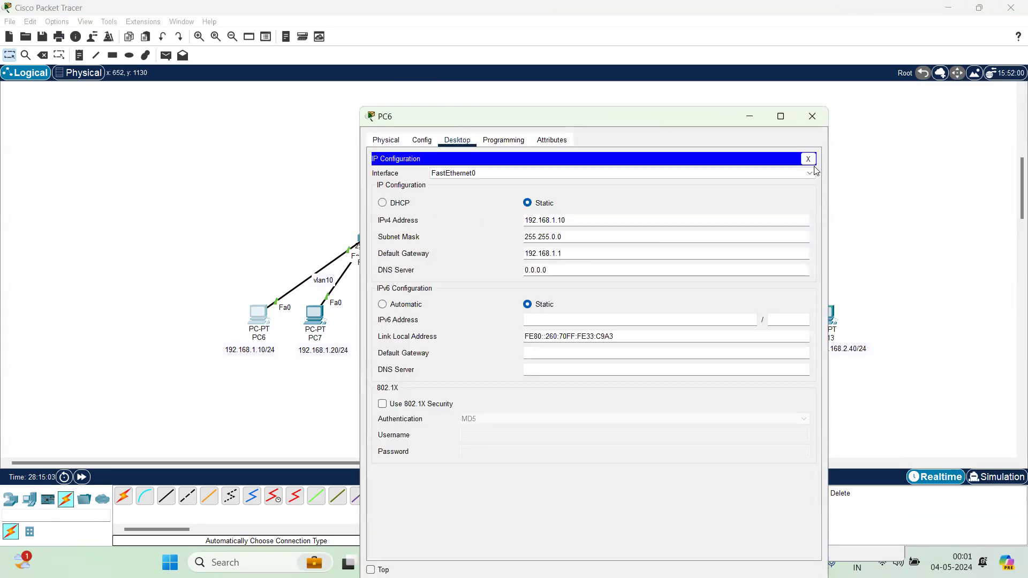
{"action": "left_click", "coordinate": [806, 125]}
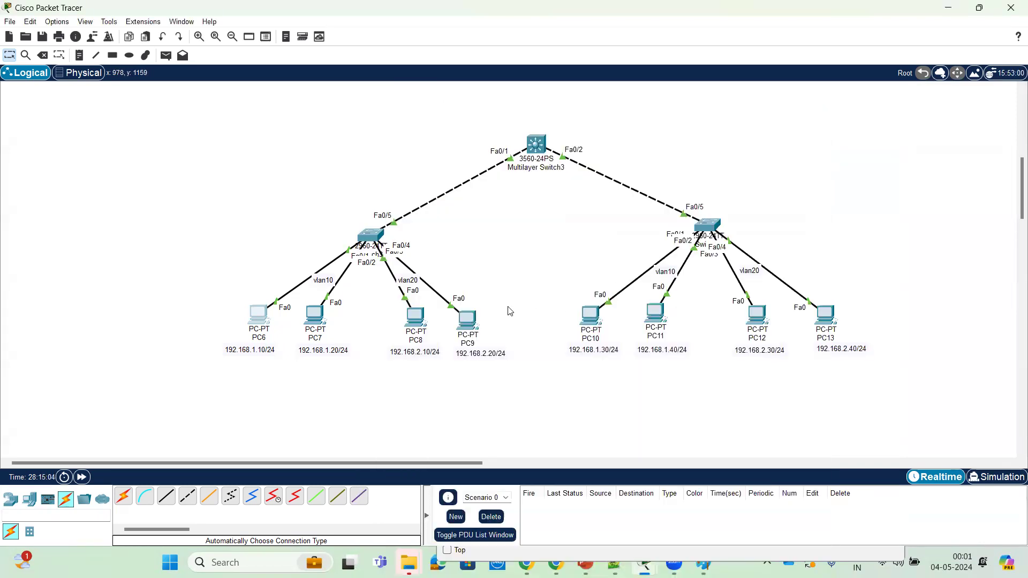
Repeat the ping to PC6 at 192.168.1.10 from PC9's command prompt
{"action": "left_click", "coordinate": [466, 321]}
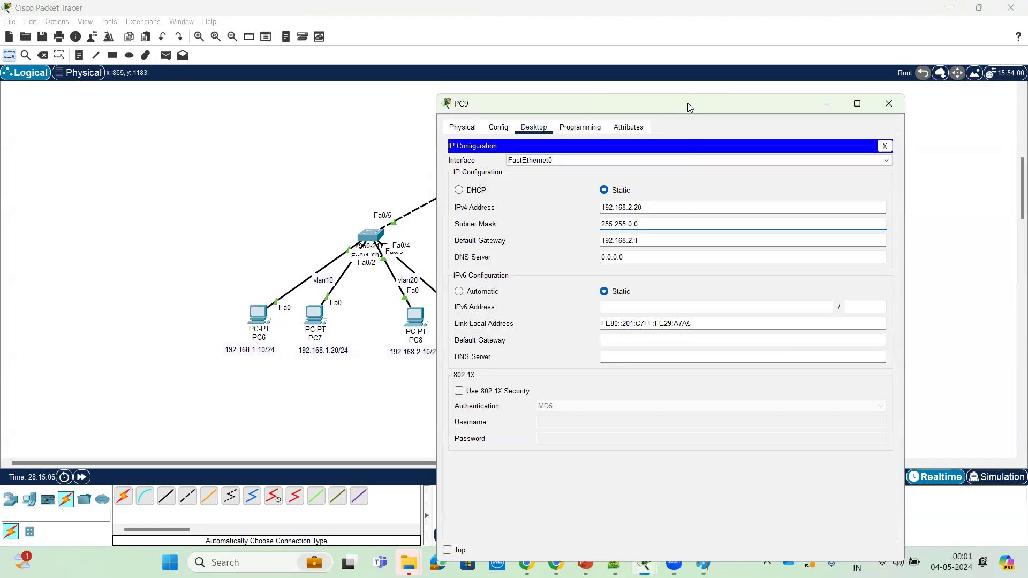
{"action": "left_click_drag", "start_coordinate": [687, 102], "coordinate": [776, 87]}
{"action": "left_click", "coordinate": [974, 131]}
{"action": "left_click", "coordinate": [822, 176]}
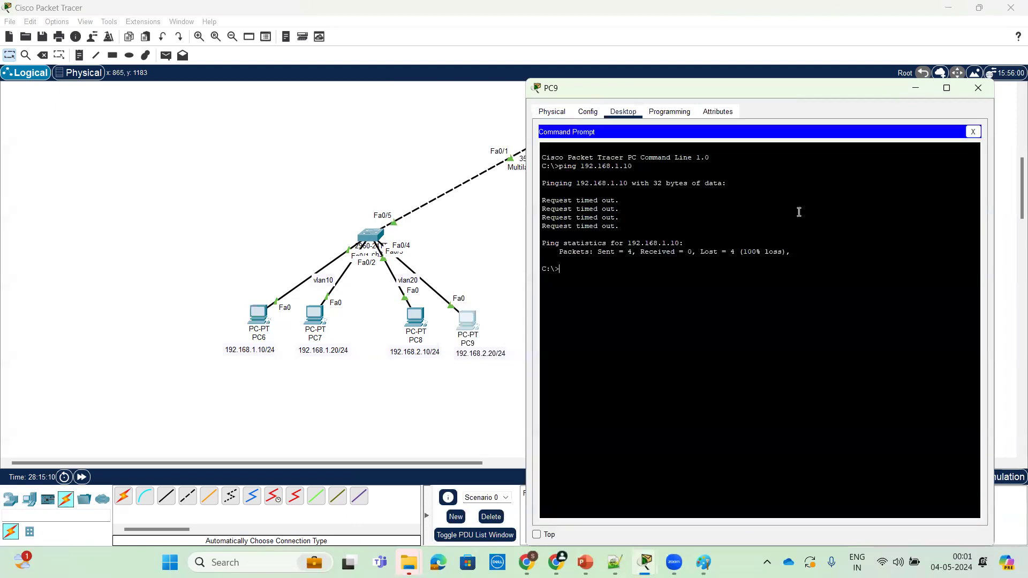
{"action": "key", "text": "Up"}
{"action": "key", "text": "Return"}
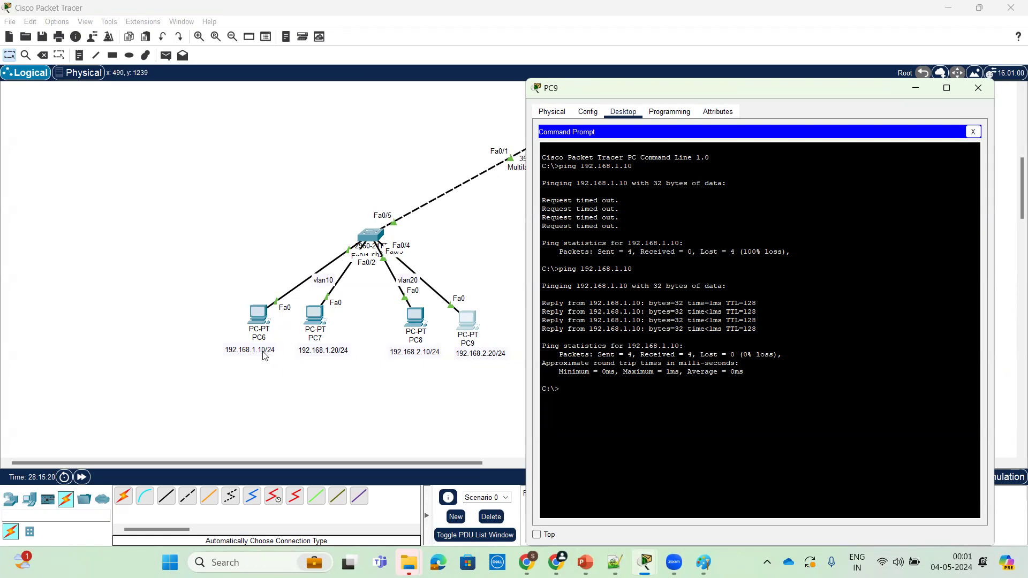
Shift PC6's address label slightly, set PC6's subnet mask to 255.255.255.0, and close its window
{"action": "mouse_move", "coordinate": [262, 351]}
{"action": "left_mouse_down"}
{"action": "mouse_move", "coordinate": [238, 404]}
{"action": "mouse_move", "coordinate": [257, 357]}
{"action": "left_mouse_up"}
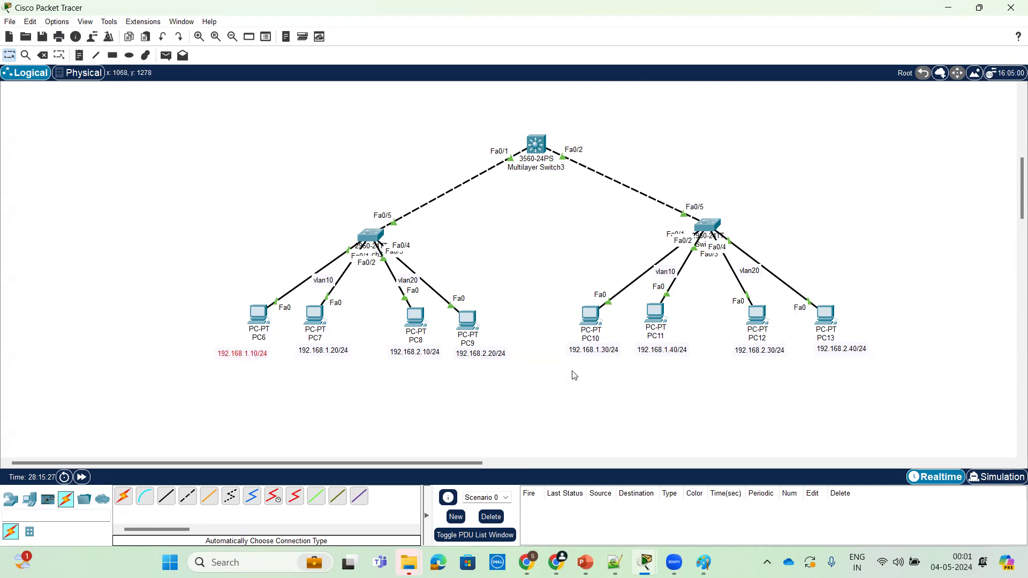
{"action": "left_click", "coordinate": [259, 316]}
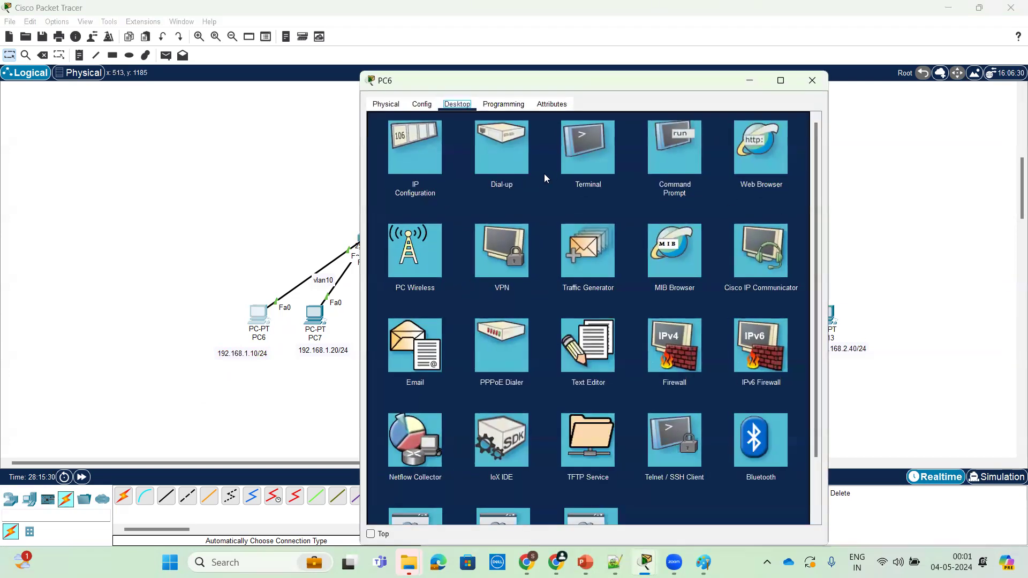
{"action": "left_click", "coordinate": [420, 168]}
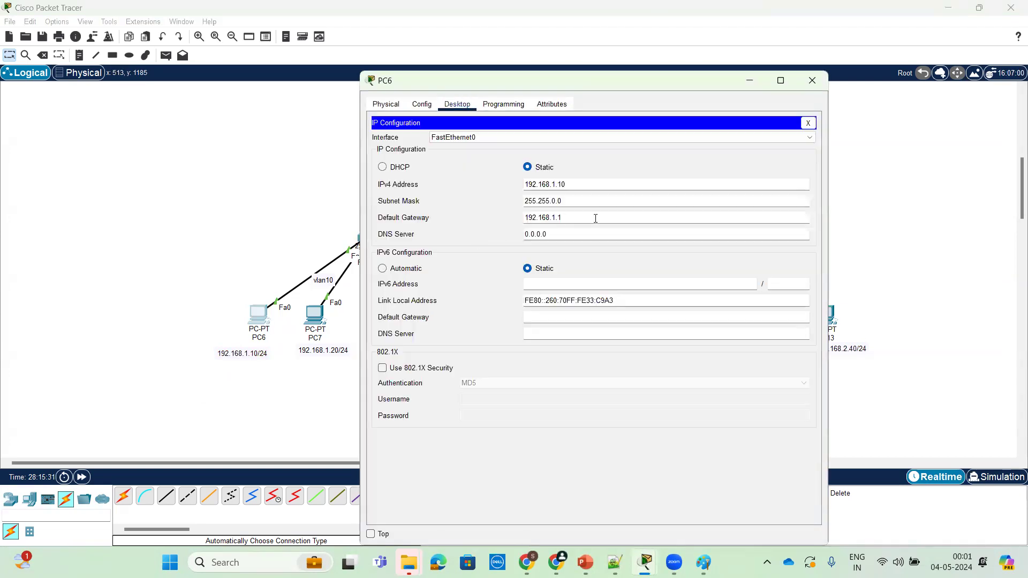
{"action": "left_click", "coordinate": [554, 202]}
{"action": "key", "text": "BackSpace"}
{"action": "type", "text": "255."}
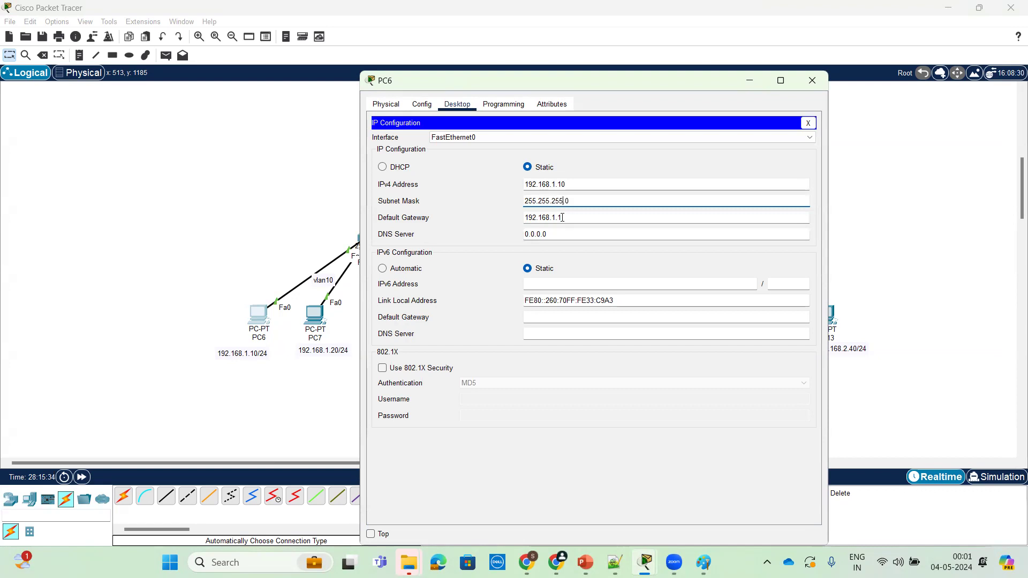
{"action": "left_click", "coordinate": [819, 81]}
Set PC9's subnet mask to 255.255.255.0 and close its window
{"action": "left_click", "coordinate": [464, 322]}
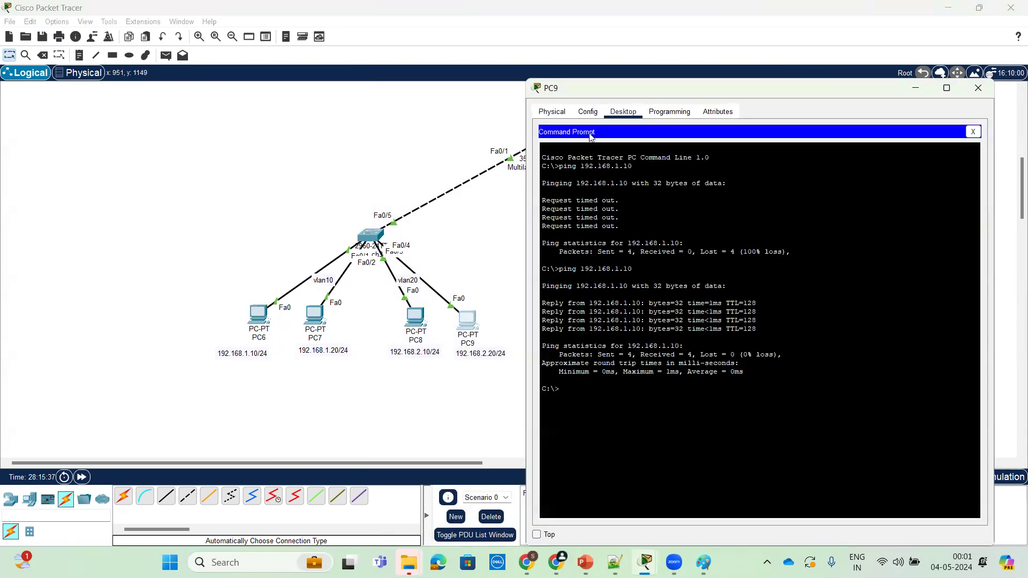
{"action": "left_click", "coordinate": [551, 112]}
{"action": "left_click", "coordinate": [623, 112]}
{"action": "left_click", "coordinate": [972, 132]}
{"action": "left_click", "coordinate": [594, 157]}
{"action": "left_click", "coordinate": [723, 208]}
{"action": "key", "text": "BackSpace"}
{"action": "type", "text": "255.255.255.0"}
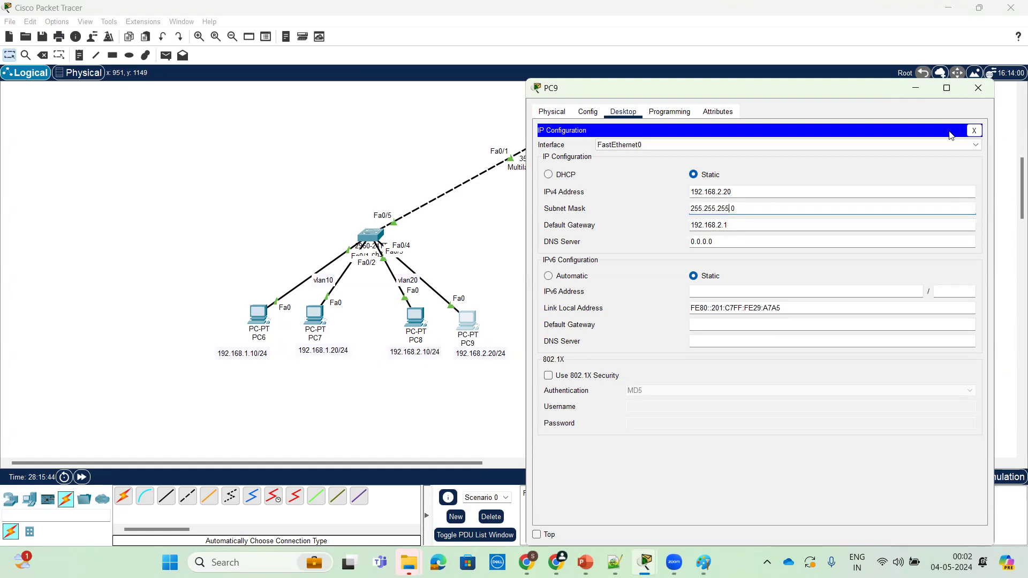
{"action": "left_click", "coordinate": [973, 131]}
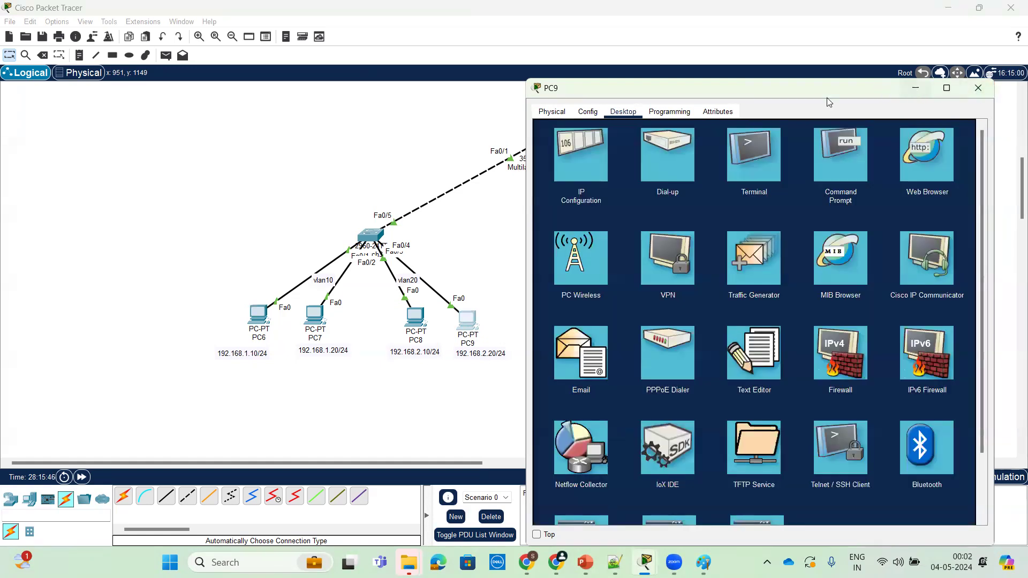
{"action": "left_click", "coordinate": [977, 88]}
Open the command line of the 2960 switch serving PC6 to PC9 and enter privileged mode with enable
{"action": "left_click", "coordinate": [369, 237]}
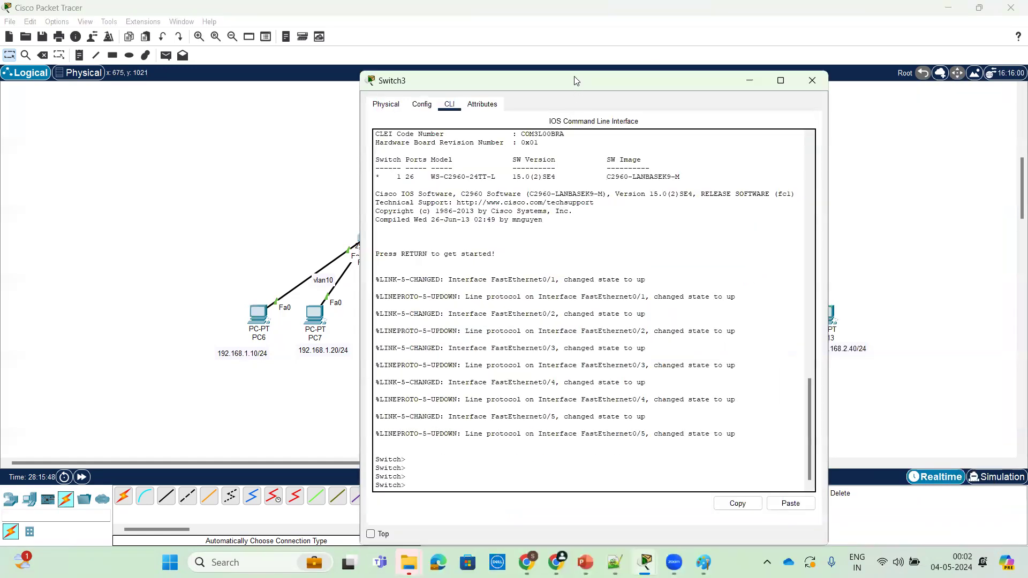
{"action": "left_click_drag", "start_coordinate": [577, 79], "coordinate": [710, 45]}
{"action": "key", "text": "Return"}
{"action": "key", "text": "Return"}
{"action": "key", "text": "Return"}
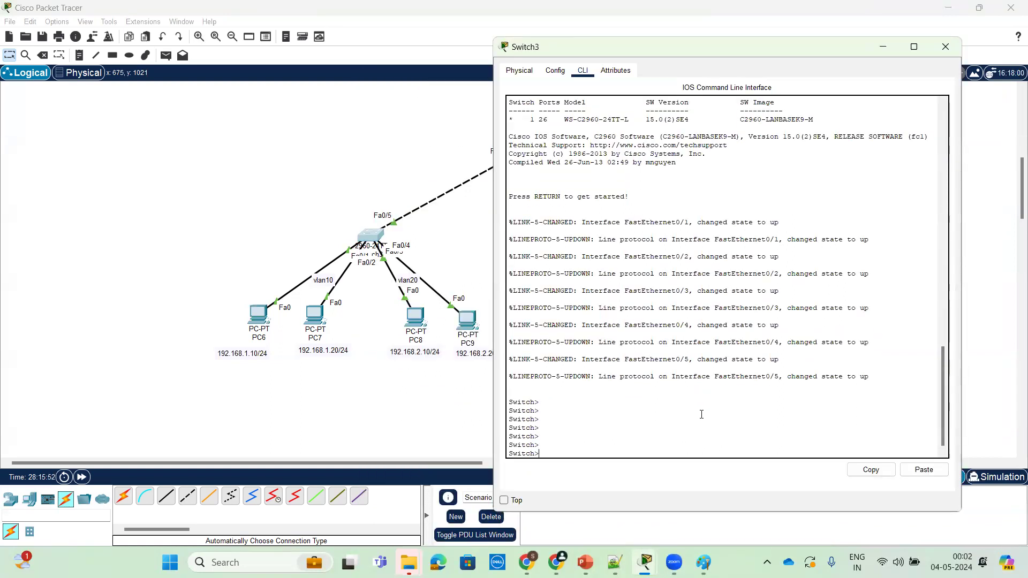
{"action": "type", "text": "en"}
{"action": "key", "text": "Tab"}
{"action": "key", "text": "Return"}
{"action": "key", "text": "Return"}
{"action": "key", "text": "Return"}
{"action": "key", "text": "Return"}
{"action": "key", "text": "Return"}
List the switch's flash contents with show flash:
{"action": "type", "text": "sh"}
{"action": "key", "text": "Tab"}
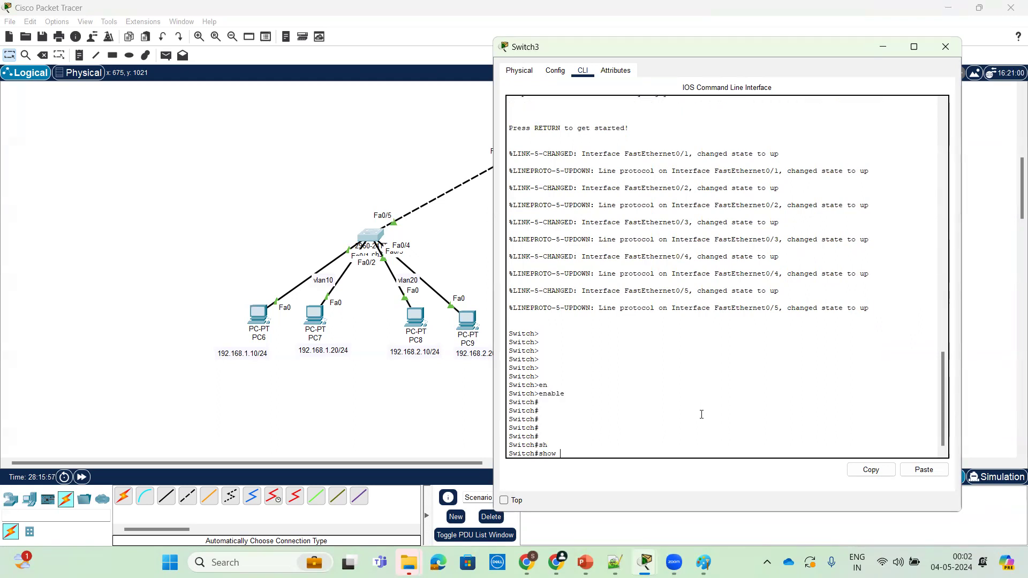
{"action": "type", "text": "fl"}
{"action": "key", "text": "Tab"}
{"action": "key", "text": "Return"}
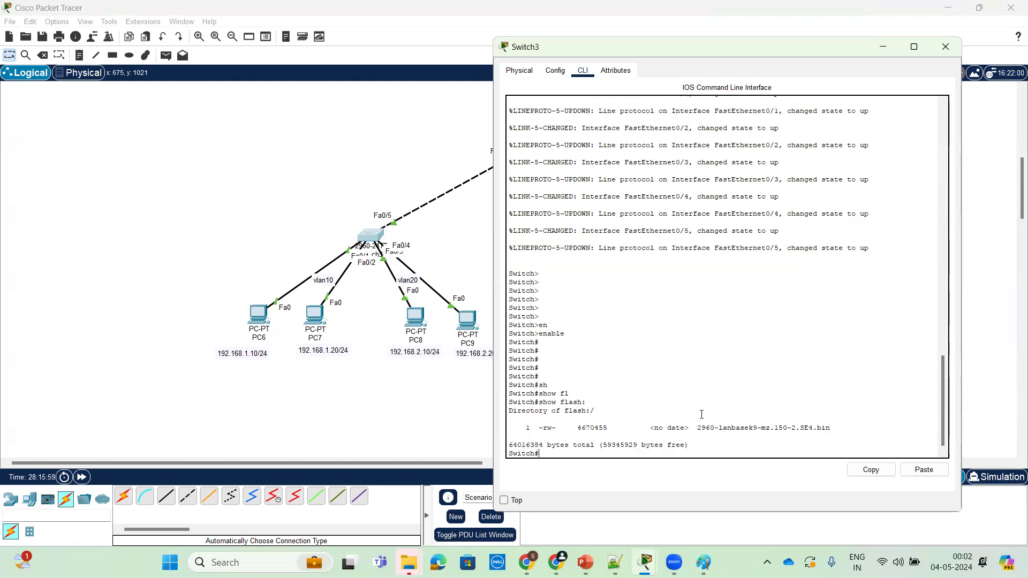
{"action": "key", "text": "Return"}
{"action": "key", "text": "Return"}
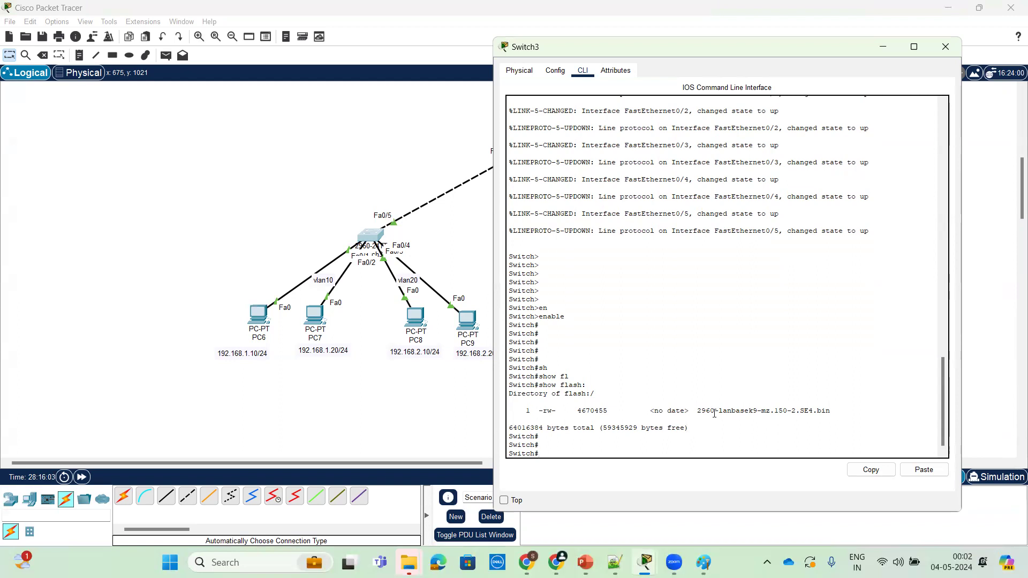
{"action": "key", "text": "Return"}
{"action": "key", "text": "Return"}
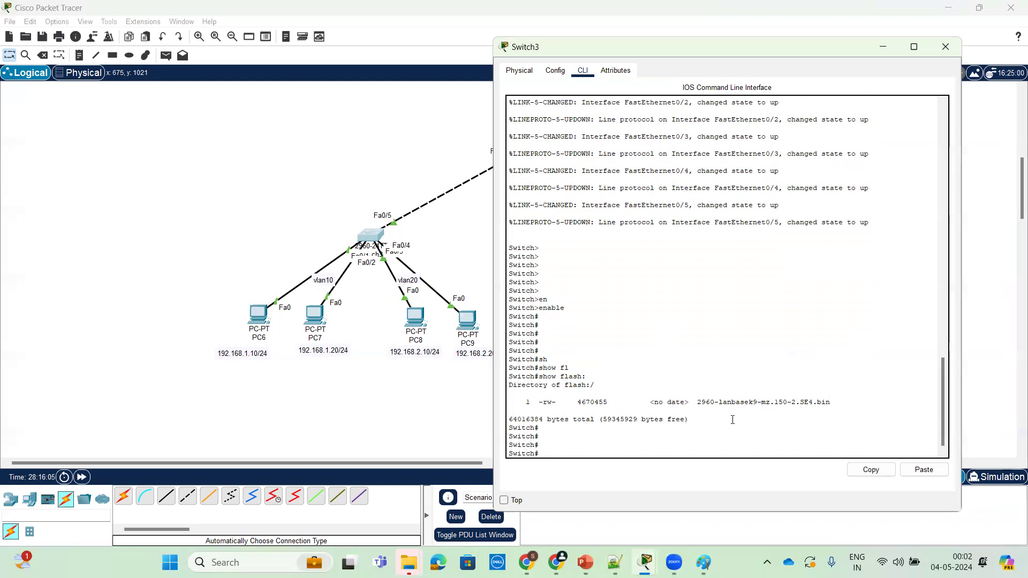
Enter global configuration mode with conf t and create VLAN 10 on the switch
{"action": "type", "text": "conf t"}
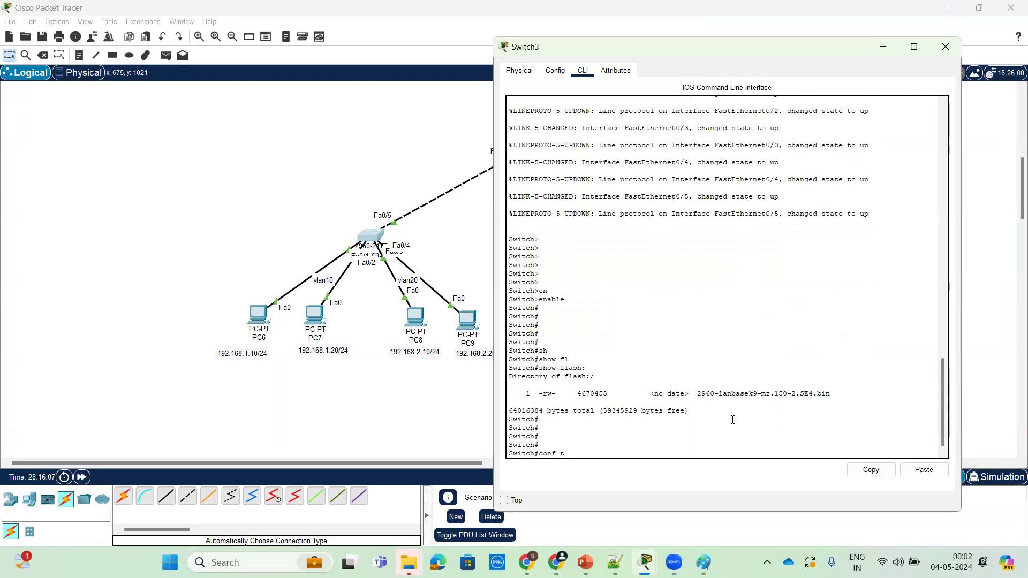
{"action": "key", "text": "Return"}
{"action": "key", "text": "Return"}
{"action": "key", "text": "Return"}
{"action": "type", "text": "vl"}
{"action": "key", "text": "Tab"}
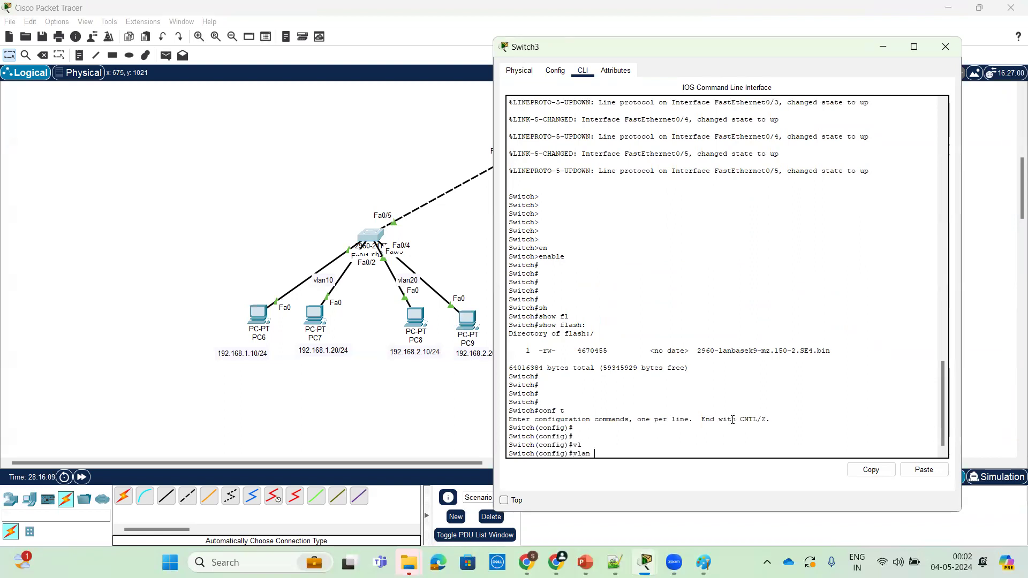
{"action": "type", "text": "10"}
{"action": "key", "text": "Return"}
Name VLAN 10 Ac
{"action": "type", "text": "nfig-vlan)#n"}
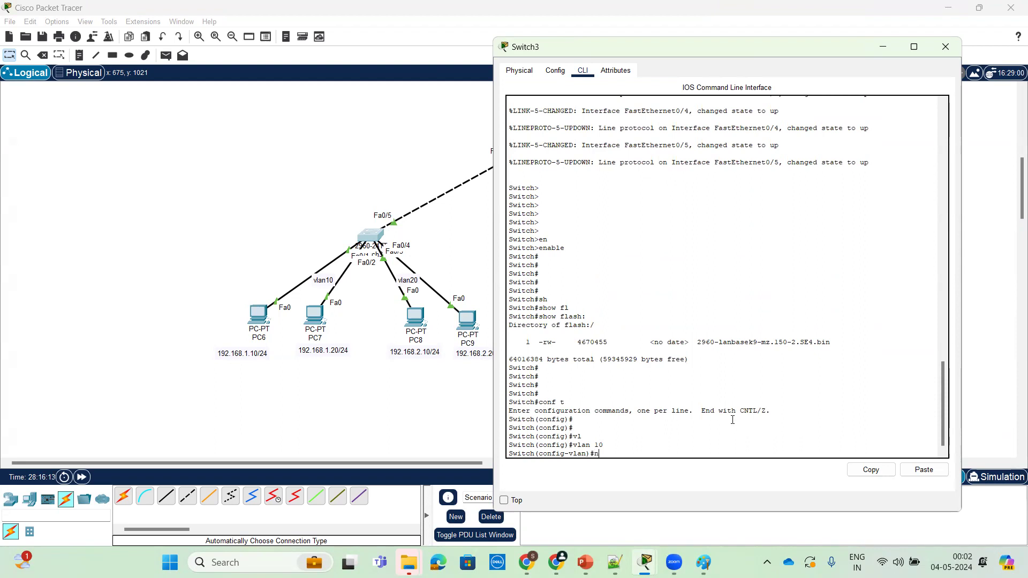
{"action": "key", "text": "Tab"}
{"action": "type", "text": "a"}
{"action": "key", "text": "Tab"}
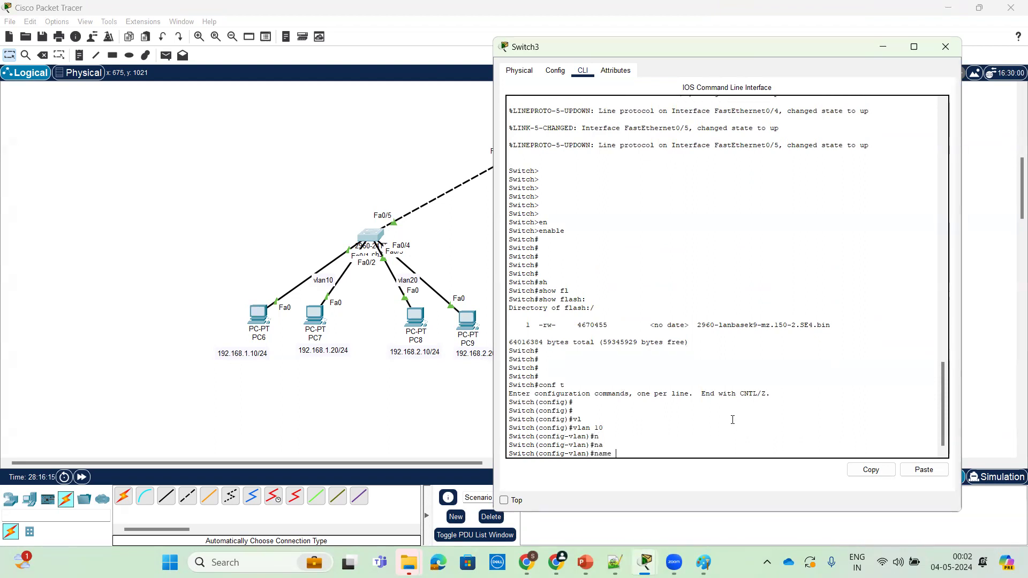
{"action": "type", "text": "Ac"}
{"action": "key", "text": "Return"}
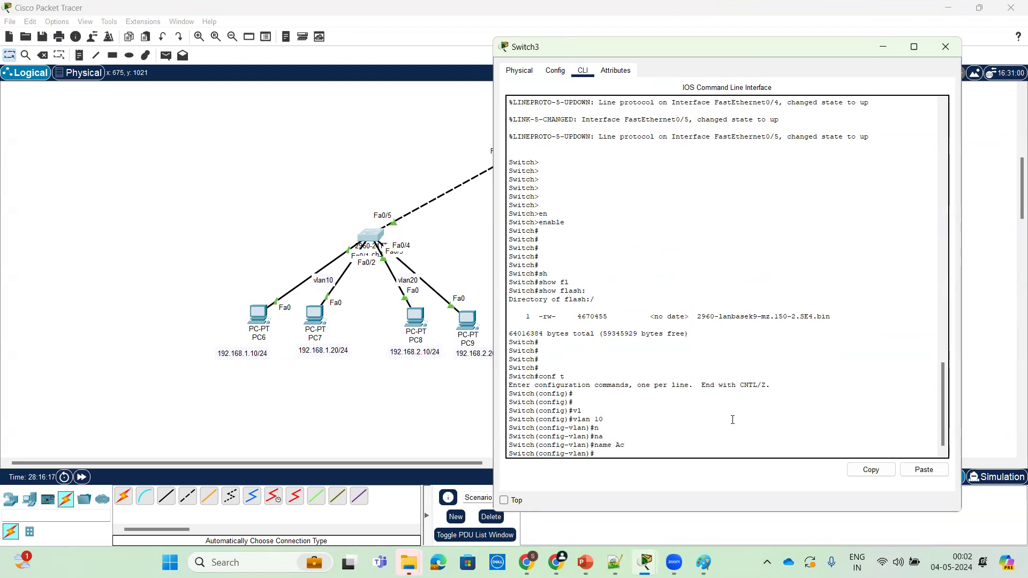
Create VLAN 20 on the switch and name it Hr
{"action": "type", "text": "vlan 20"}
{"action": "key", "text": "Return"}
{"action": "type", "text": "n"}
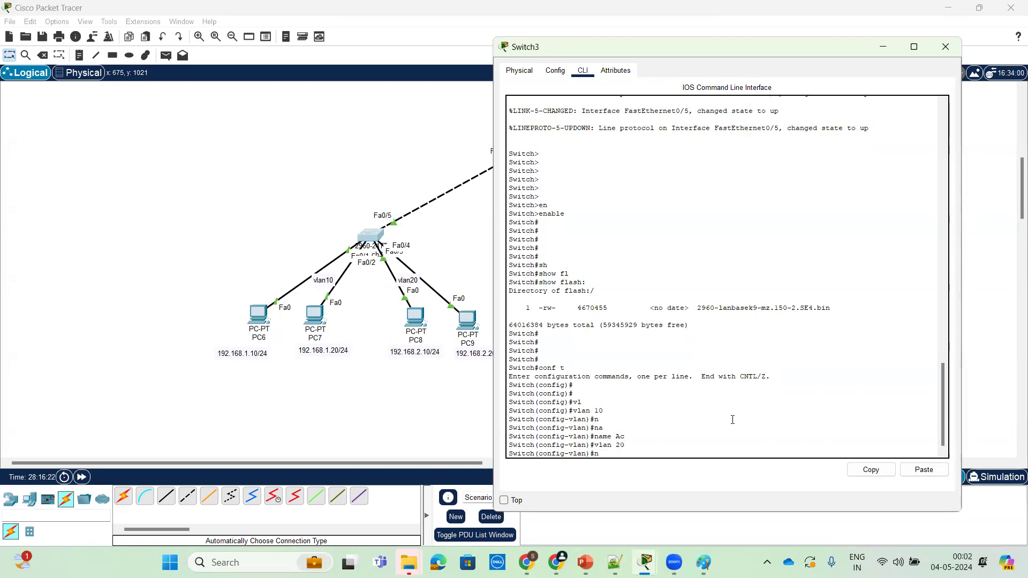
{"action": "key", "text": "Tab"}
{"action": "type", "text": "a"}
{"action": "key", "text": "Tab"}
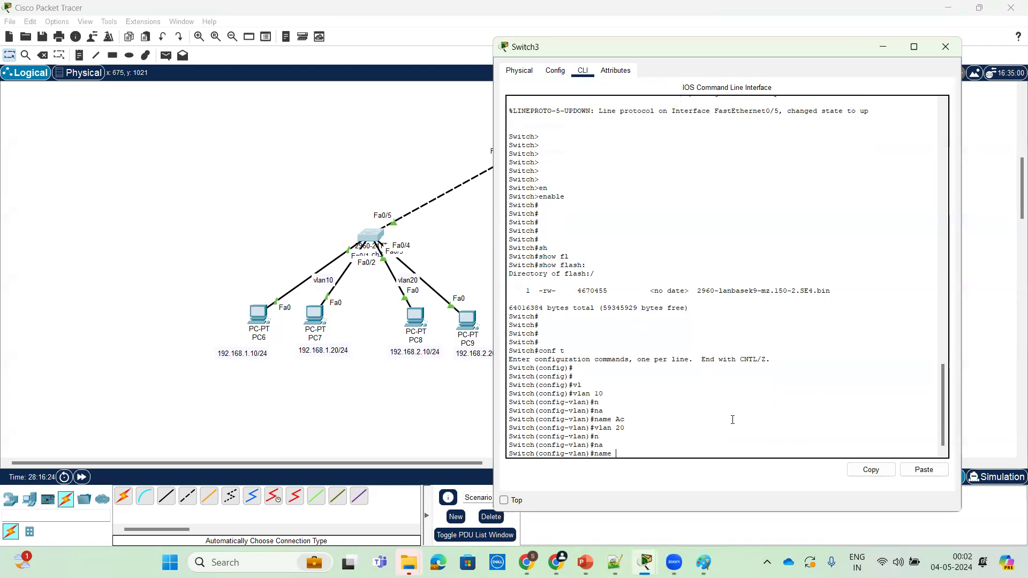
{"action": "type", "text": "Hr"}
{"action": "key", "text": "Return"}
Exit VLAN configuration and return the switch to privileged mode
{"action": "type", "text": "ex"}
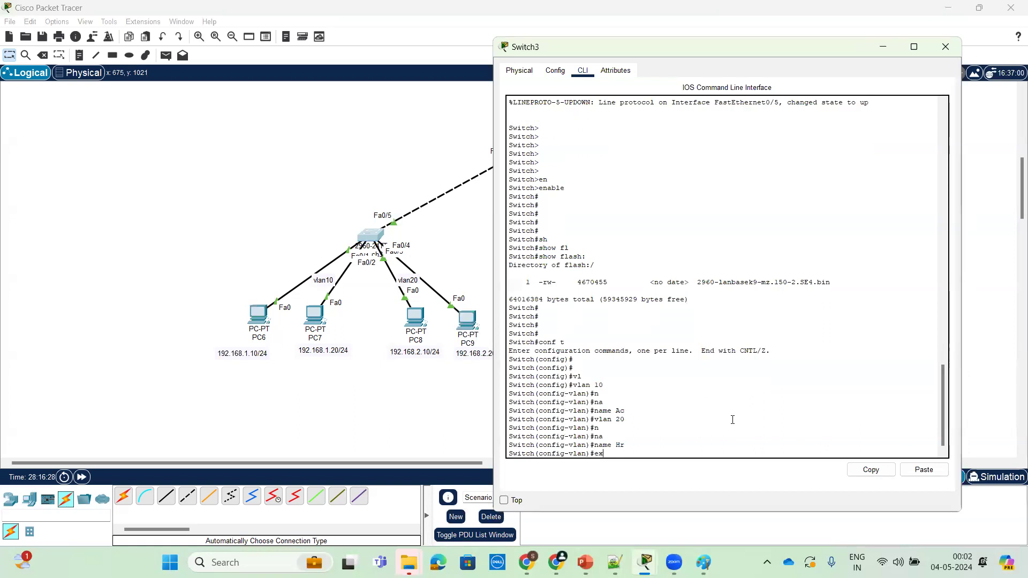
{"action": "key", "text": "Return"}
{"action": "key", "text": "Return"}
{"action": "key", "text": "Return"}
{"action": "key", "text": "ctrl+z"}
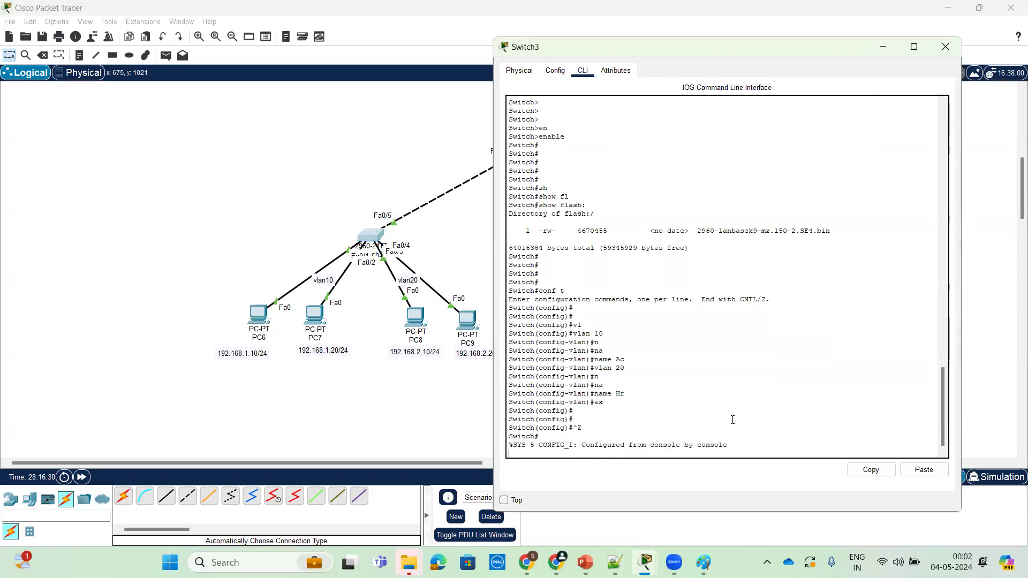
List the switch's flash contents again with show flash: to check for the VLAN database file
{"action": "key", "text": "Return"}
{"action": "key", "text": "Return"}
{"action": "key", "text": "Return"}
{"action": "key", "text": "Return"}
{"action": "type", "text": "sh"}
{"action": "key", "text": "Tab"}
{"action": "type", "text": "fl"}
{"action": "key", "text": "Tab"}
{"action": "key", "text": "Return"}
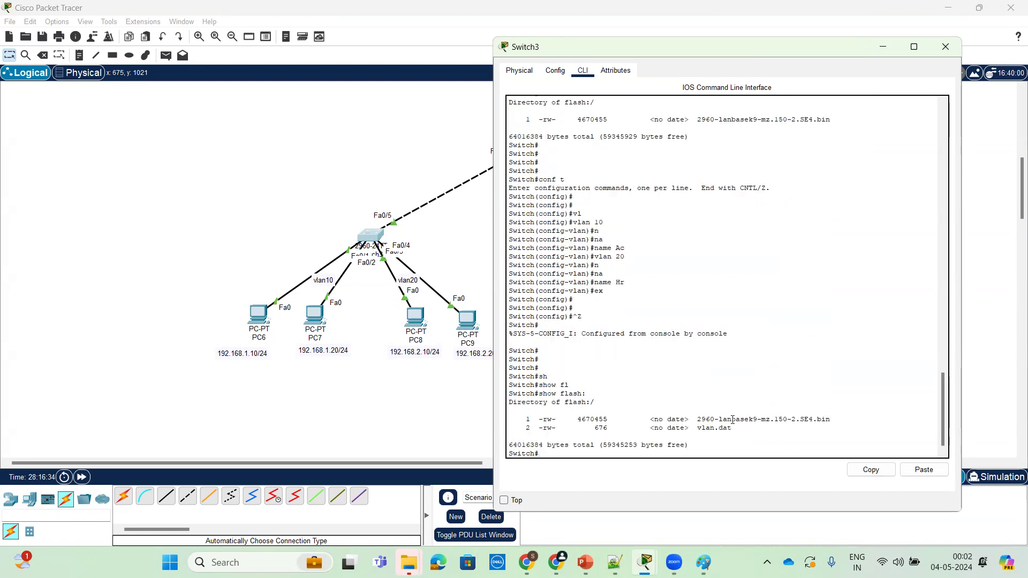
{"action": "key", "text": "Return"}
{"action": "key", "text": "Return"}
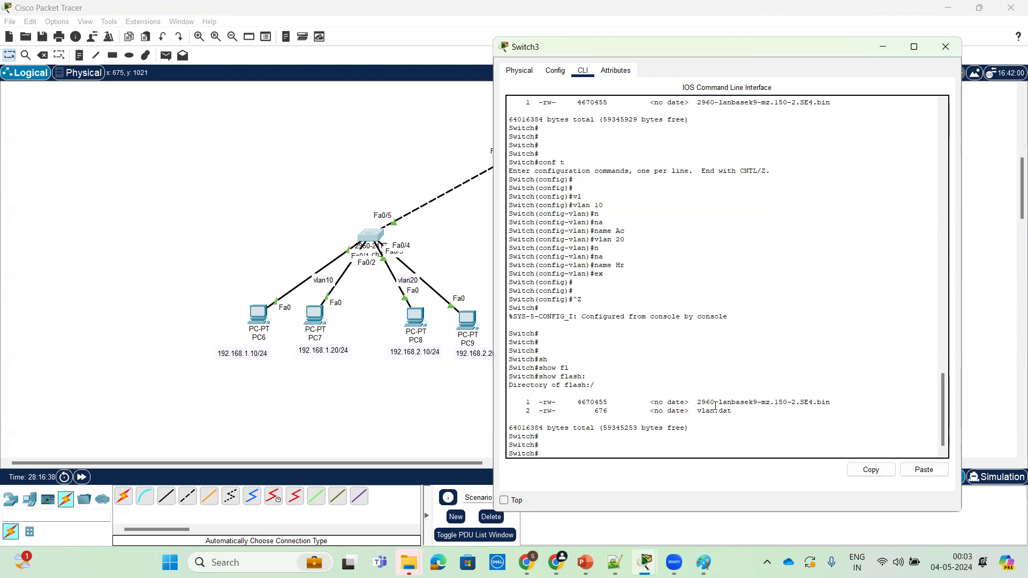
Switch to the Paint notes and look through the VLAN trunking and VTP modes sections
{"action": "key", "text": "alt+Tab"}
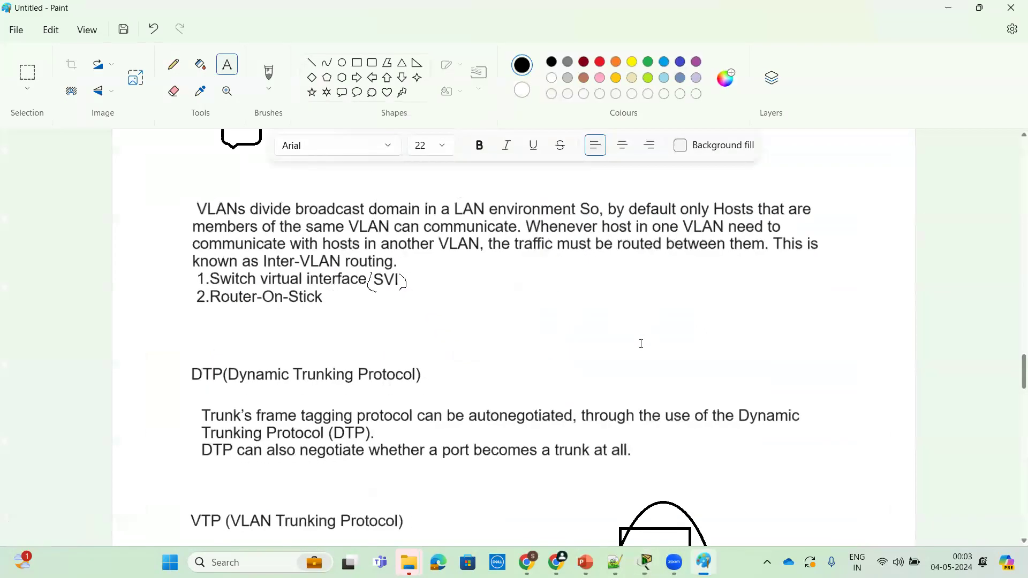
{"action": "scroll", "coordinate": [632, 382], "scroll_direction": "up", "scroll_amount": 15}
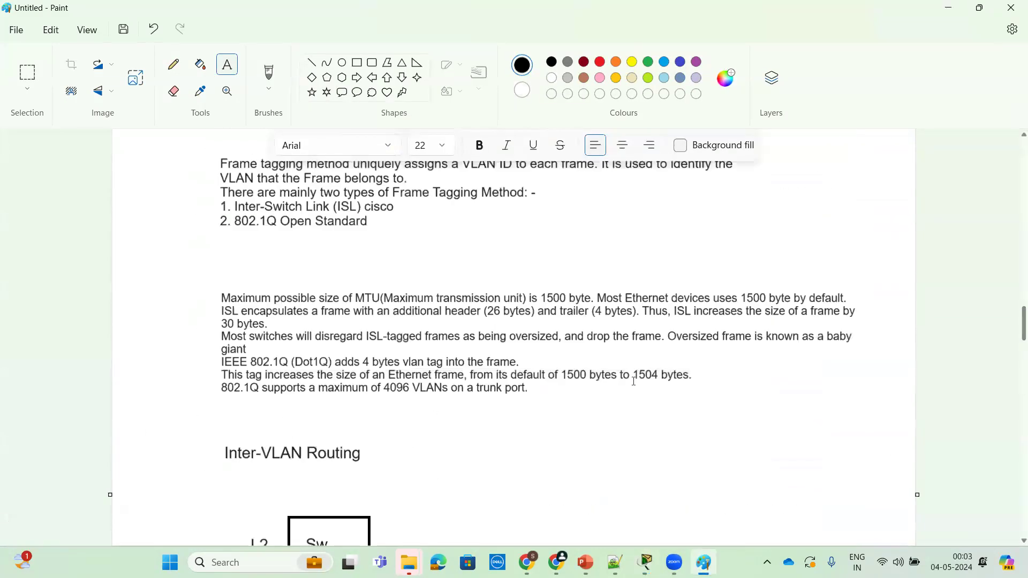
{"action": "scroll", "coordinate": [633, 383], "scroll_direction": "down", "scroll_amount": 5}
{"action": "scroll", "coordinate": [632, 387], "scroll_direction": "up", "scroll_amount": 9}
{"action": "scroll", "coordinate": [632, 388], "scroll_direction": "up", "scroll_amount": 8}
{"action": "scroll", "coordinate": [632, 388], "scroll_direction": "down", "scroll_amount": 10}
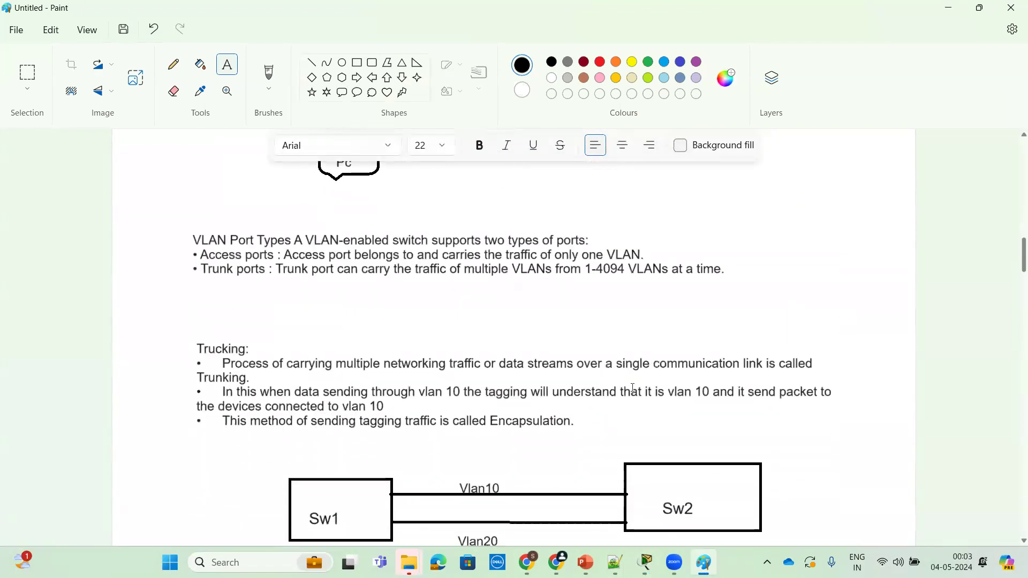
{"action": "scroll", "coordinate": [632, 388], "scroll_direction": "down", "scroll_amount": 20}
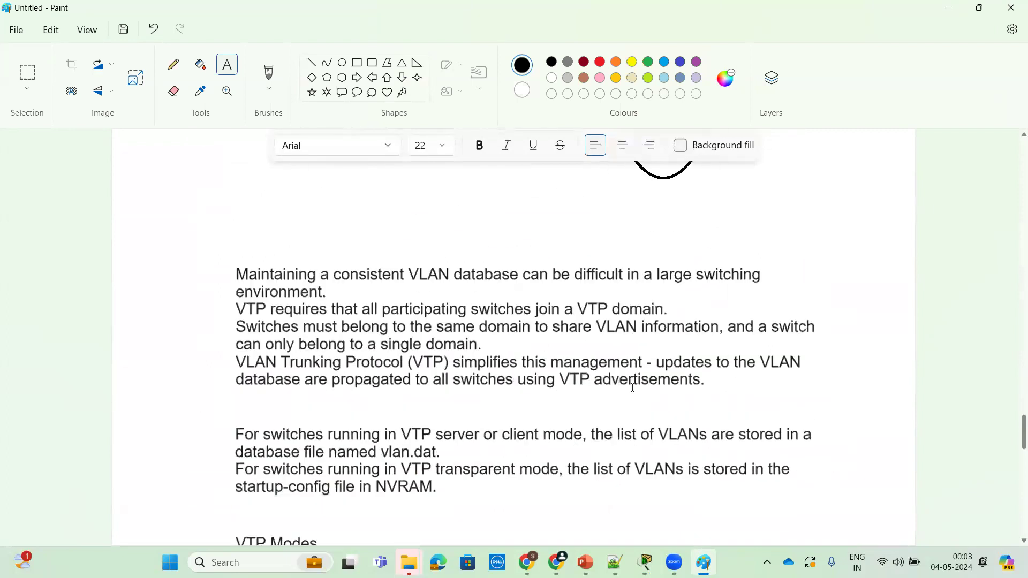
{"action": "scroll", "coordinate": [633, 389], "scroll_direction": "down", "scroll_amount": 5}
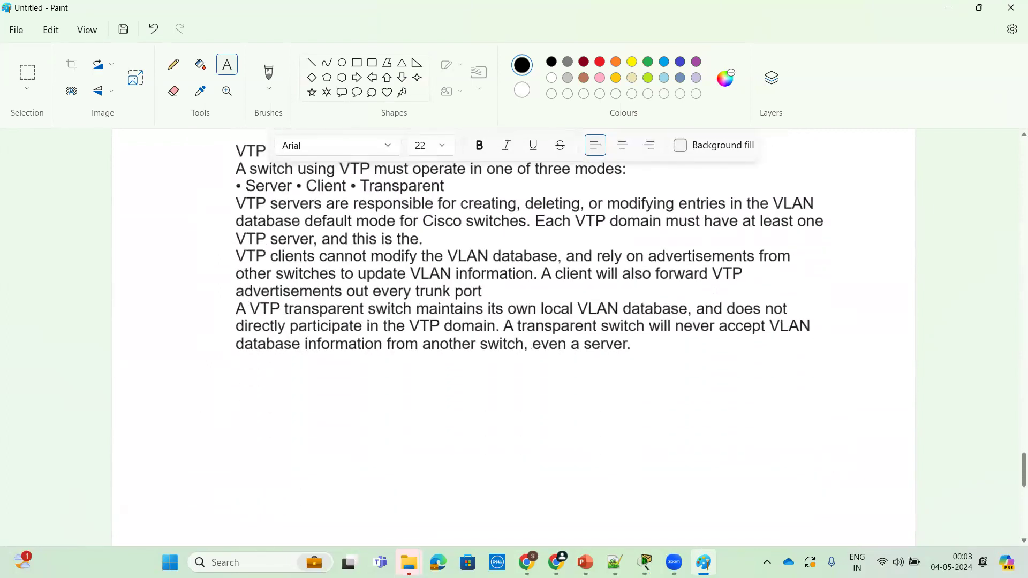
{"action": "scroll", "coordinate": [739, 297], "scroll_direction": "down", "scroll_amount": 8}
{"action": "scroll", "coordinate": [737, 300], "scroll_direction": "up", "scroll_amount": 20}
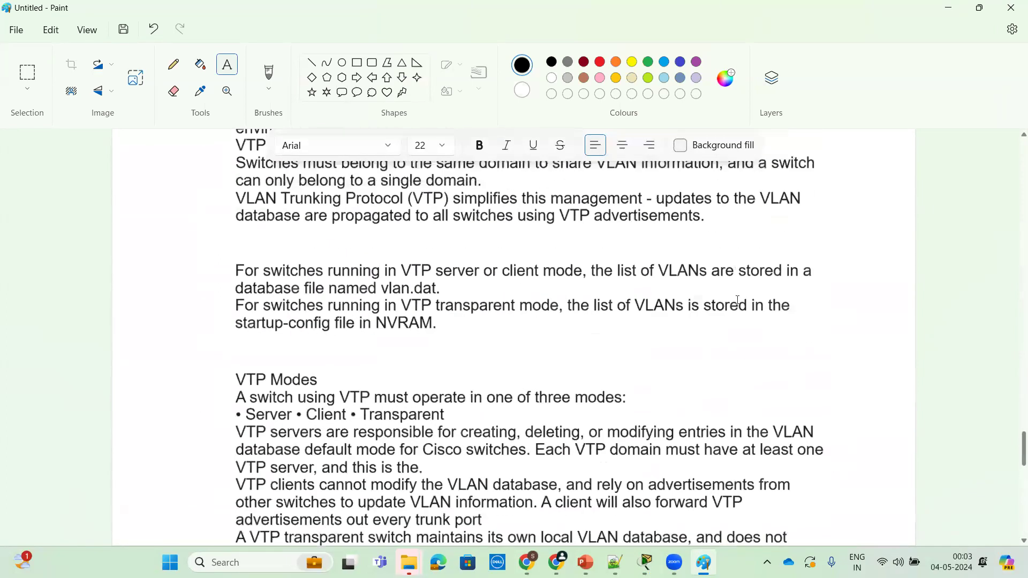
Look back through the notes from the VTP diagram to the VLAN definition at the beginning
{"action": "scroll", "coordinate": [738, 300], "scroll_direction": "up", "scroll_amount": 10}
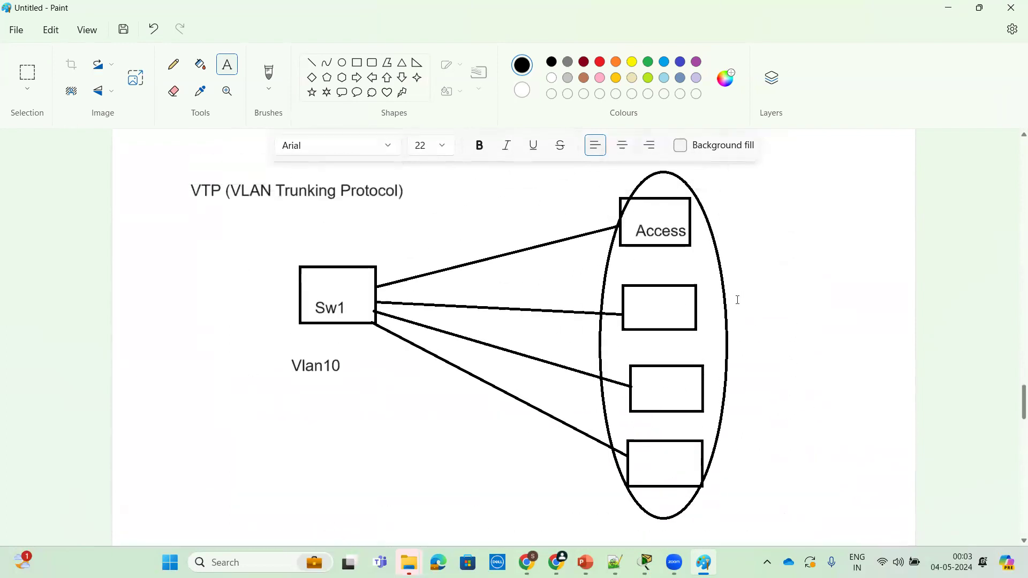
{"action": "scroll", "coordinate": [737, 300], "scroll_direction": "up", "scroll_amount": 5}
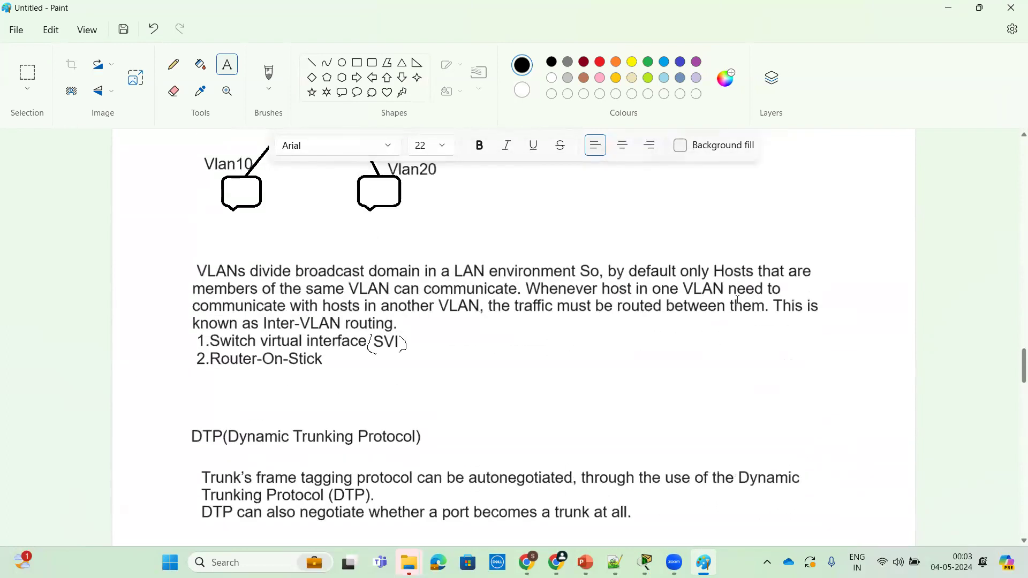
{"action": "scroll", "coordinate": [737, 300], "scroll_direction": "up", "scroll_amount": 20}
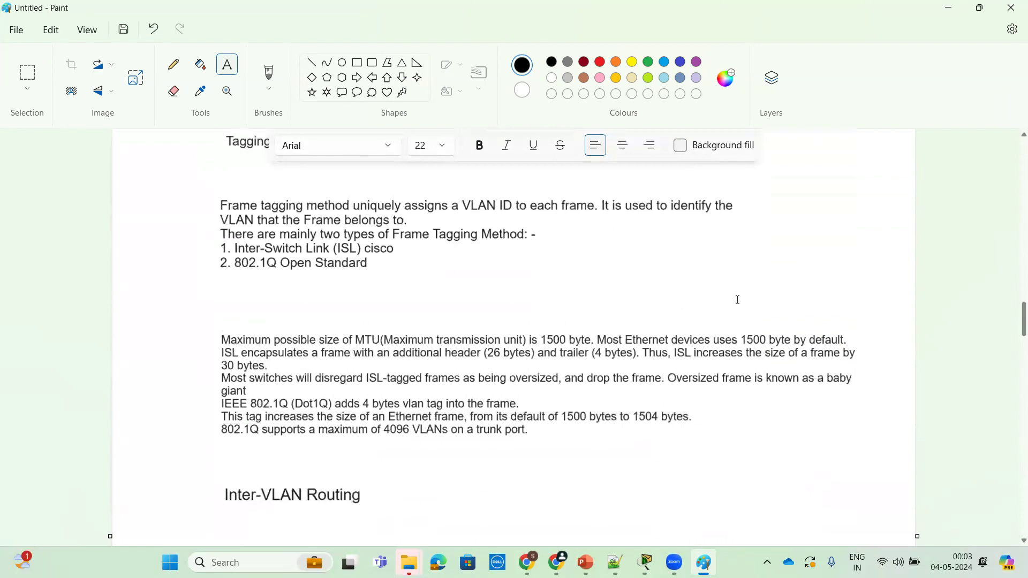
{"action": "scroll", "coordinate": [680, 327], "scroll_direction": "up", "scroll_amount": 20}
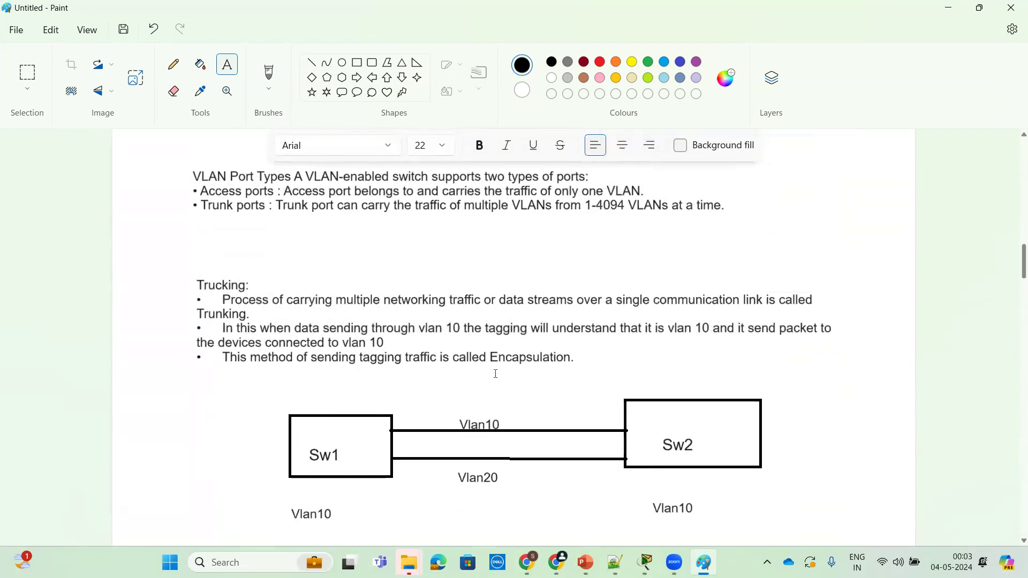
{"action": "scroll", "coordinate": [494, 373], "scroll_direction": "up", "scroll_amount": 5}
{"action": "scroll", "coordinate": [494, 373], "scroll_direction": "up", "scroll_amount": 15}
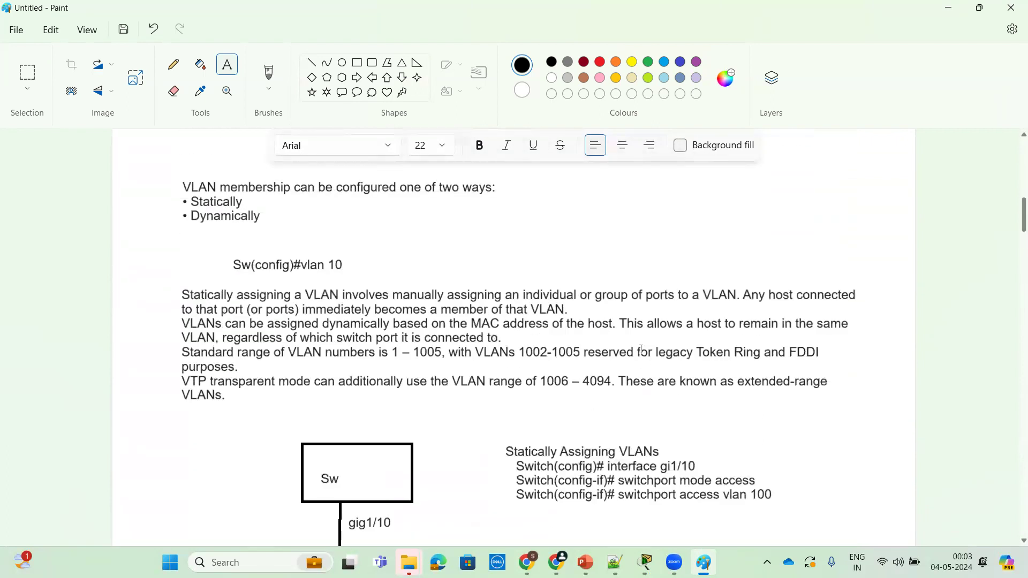
{"action": "scroll", "coordinate": [699, 341], "scroll_direction": "up", "scroll_amount": 10}
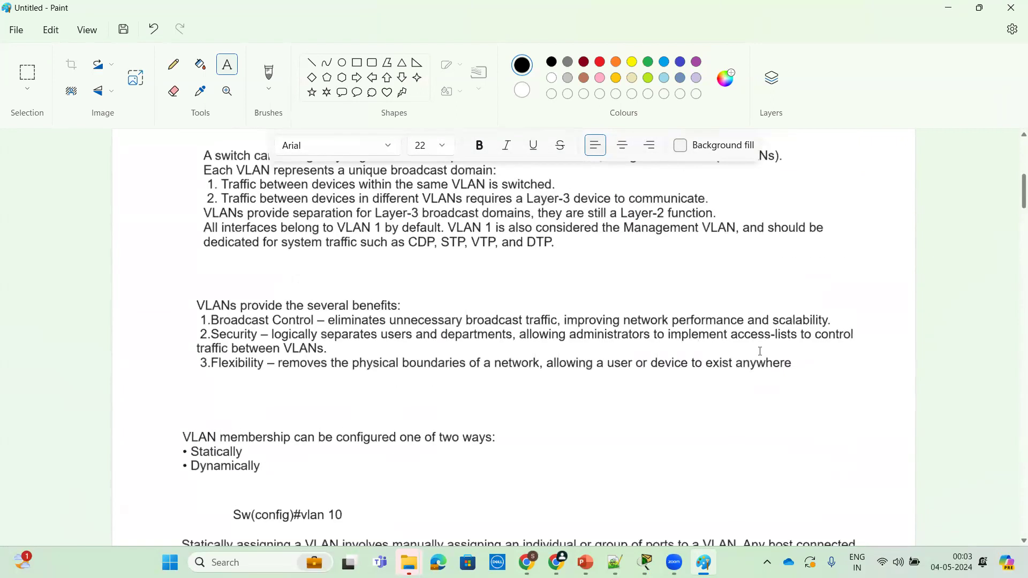
{"action": "scroll", "coordinate": [285, 355], "scroll_direction": "up", "scroll_amount": 5}
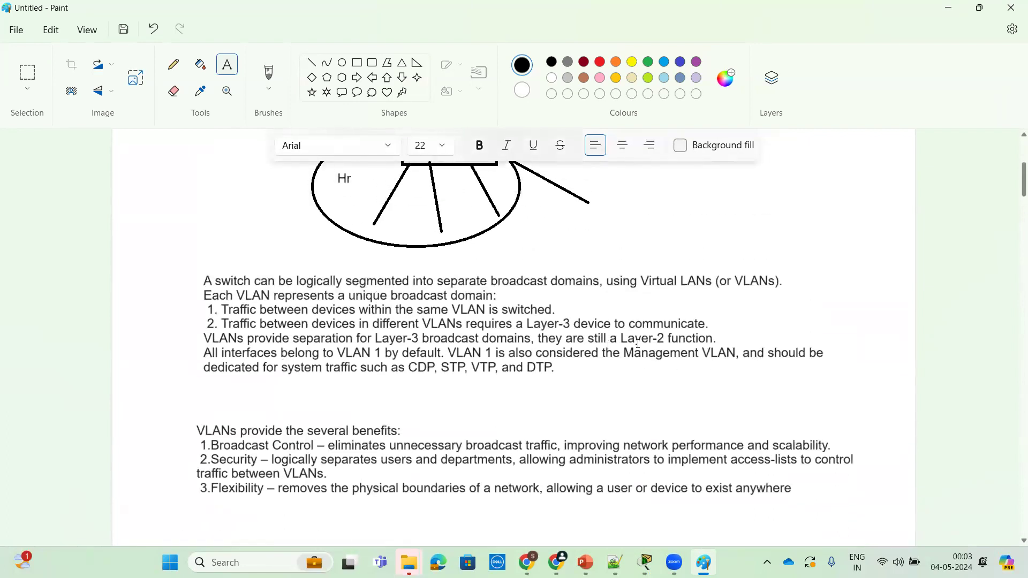
{"action": "scroll", "coordinate": [638, 344], "scroll_direction": "up", "scroll_amount": 8}
{"action": "scroll", "coordinate": [718, 291], "scroll_direction": "up", "scroll_amount": 2}
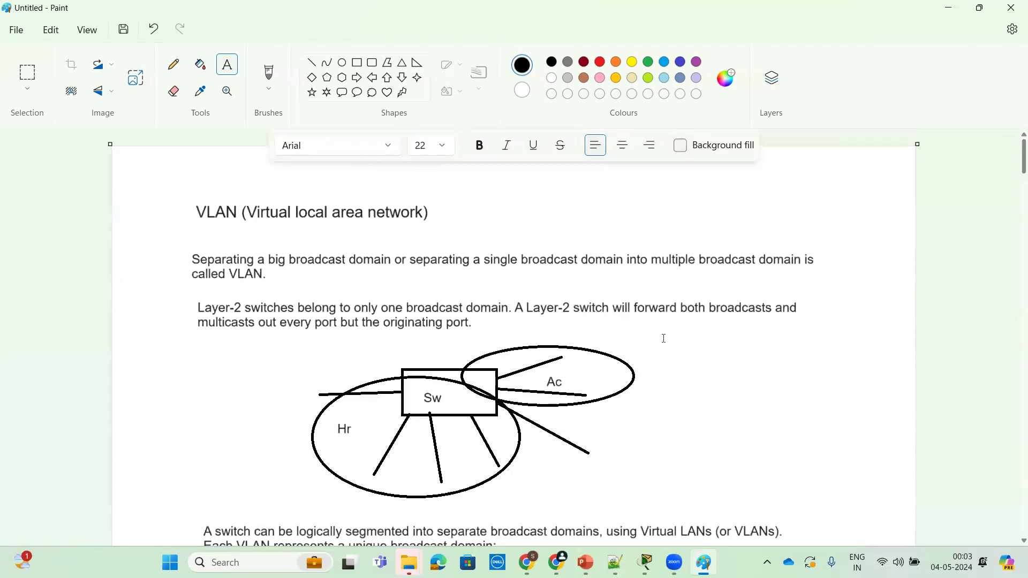
Review the notes from VLAN basics through trunking and inter-VLAN routing to how each VTP mode stores the VLAN list
{"action": "scroll", "coordinate": [604, 418], "scroll_direction": "down", "scroll_amount": 10}
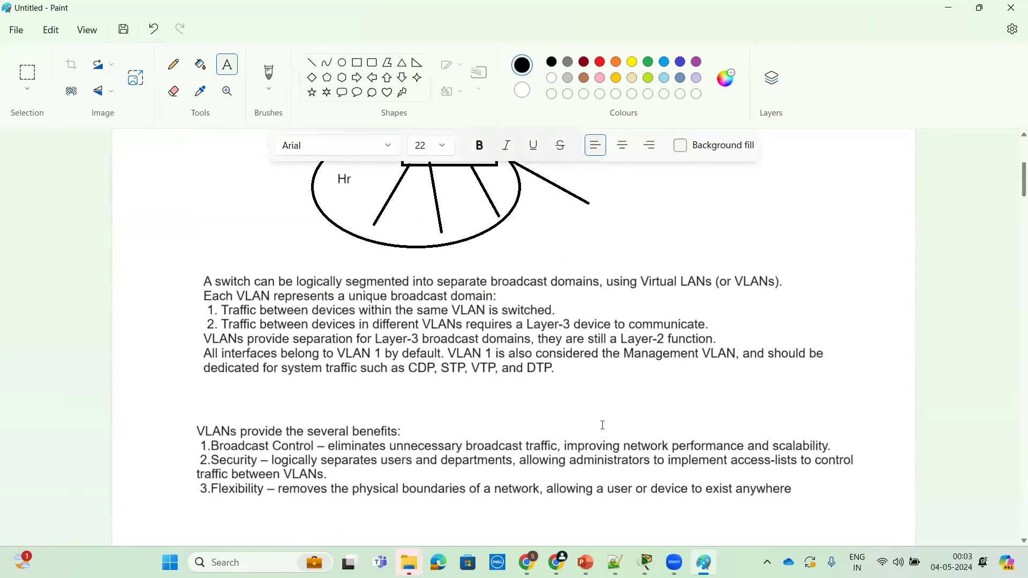
{"action": "scroll", "coordinate": [602, 424], "scroll_direction": "down", "scroll_amount": 7}
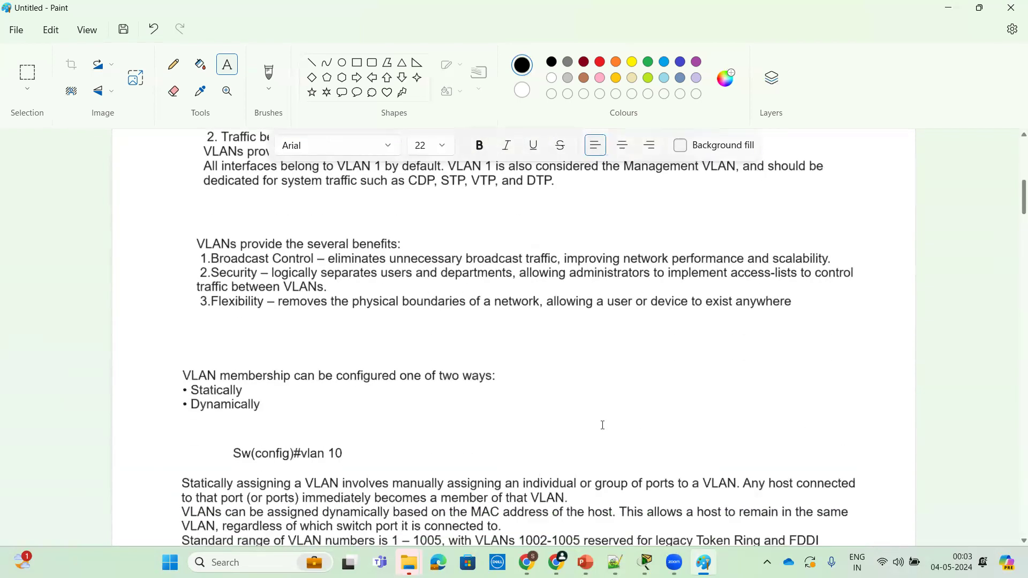
{"action": "scroll", "coordinate": [602, 425], "scroll_direction": "down", "scroll_amount": 10}
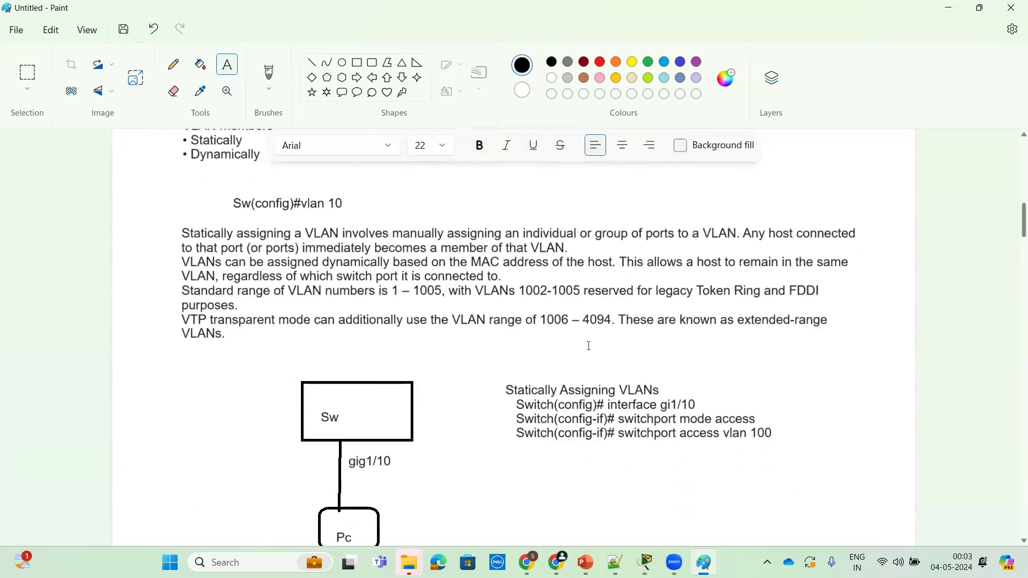
{"action": "scroll", "coordinate": [589, 346], "scroll_direction": "down", "scroll_amount": 5}
{"action": "scroll", "coordinate": [690, 332], "scroll_direction": "down", "scroll_amount": 12}
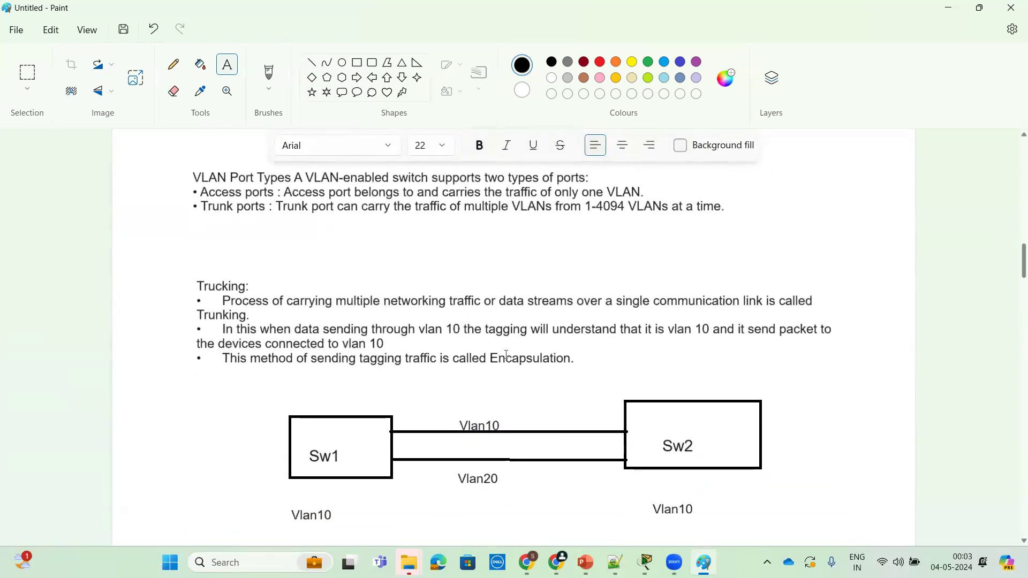
{"action": "scroll", "coordinate": [345, 380], "scroll_direction": "down", "scroll_amount": 18}
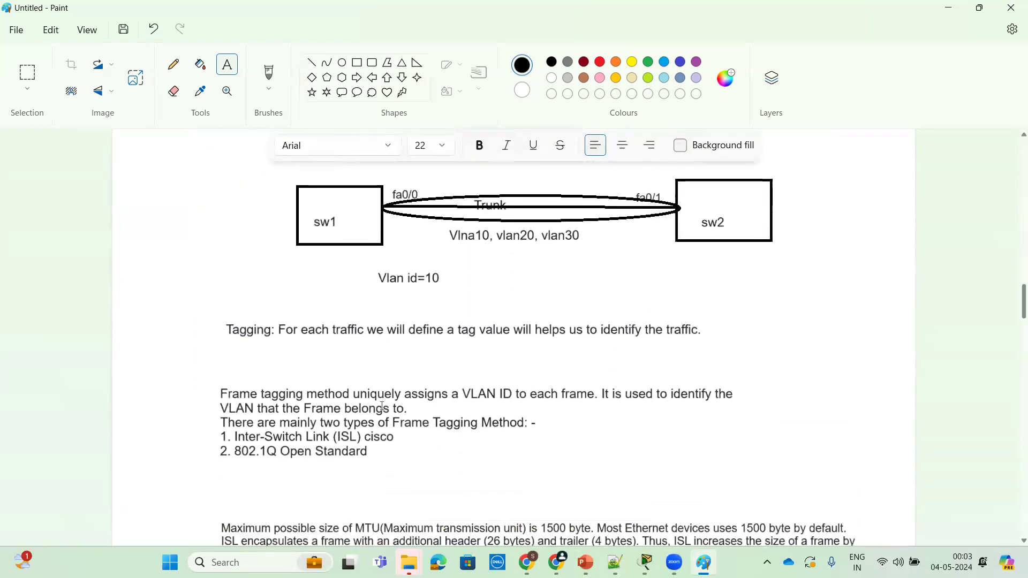
{"action": "scroll", "coordinate": [327, 412], "scroll_direction": "down", "scroll_amount": 11}
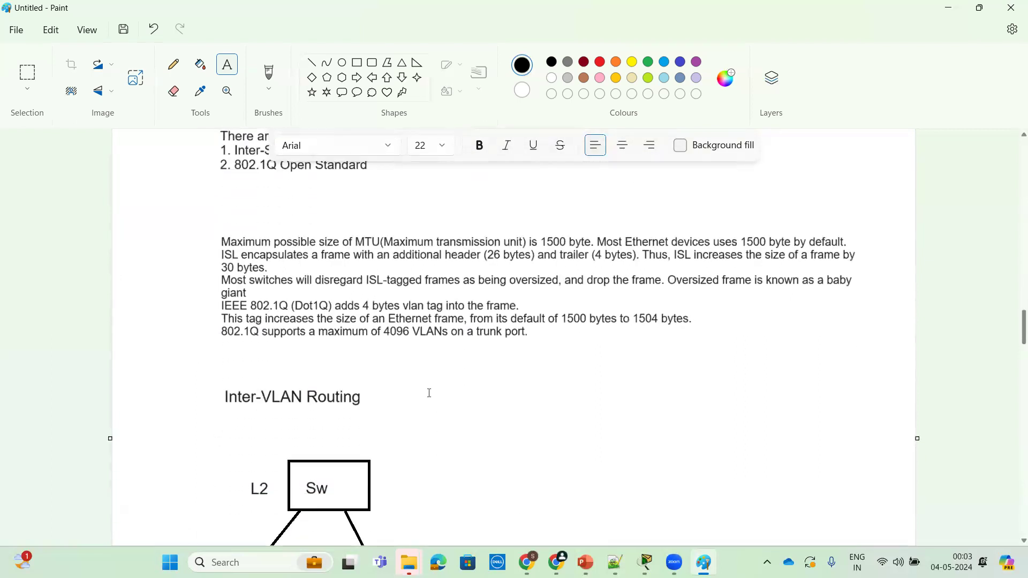
{"action": "scroll", "coordinate": [404, 310], "scroll_direction": "down", "scroll_amount": 15}
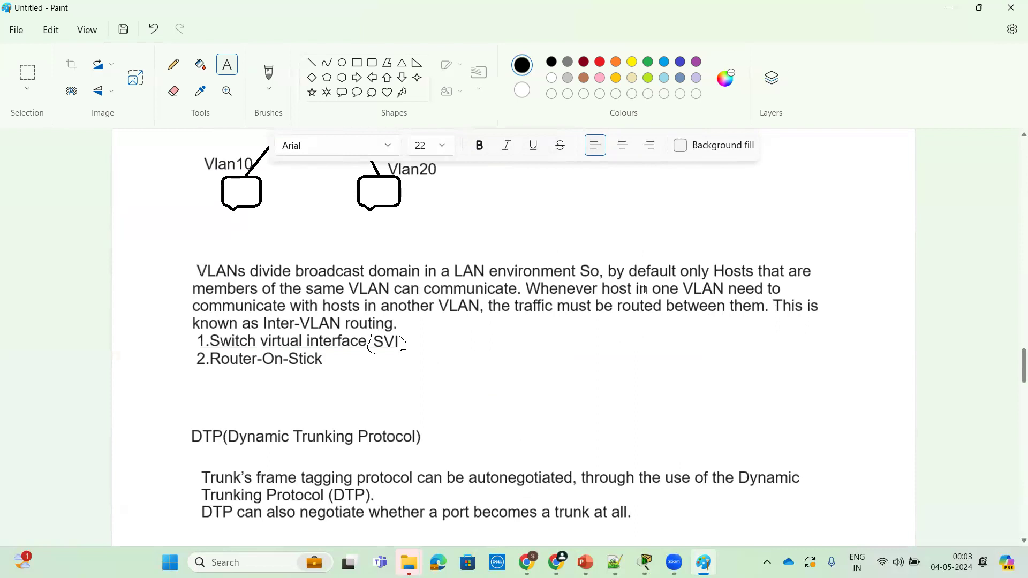
{"action": "scroll", "coordinate": [580, 321], "scroll_direction": "down", "scroll_amount": 5}
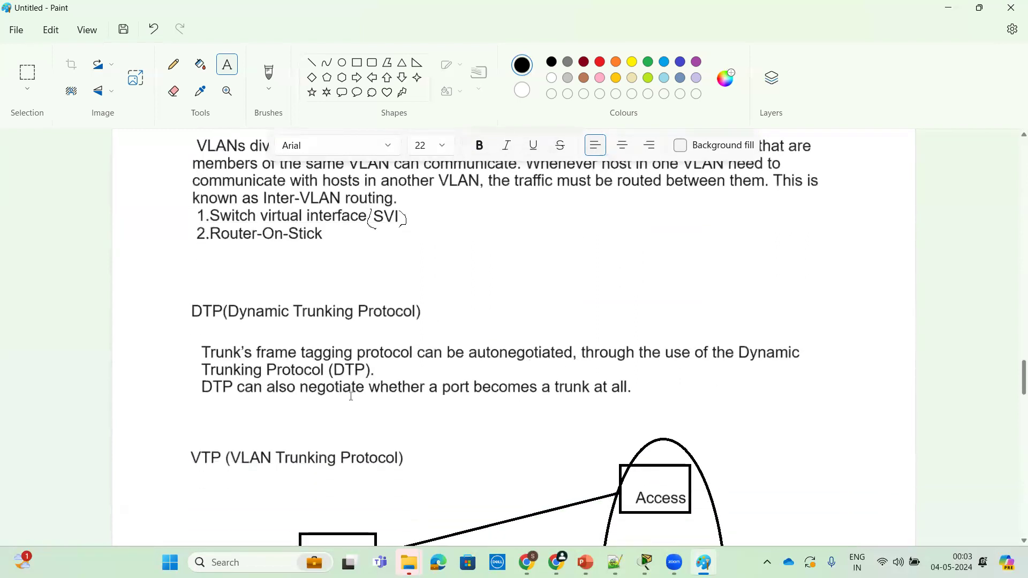
{"action": "scroll", "coordinate": [351, 397], "scroll_direction": "down", "scroll_amount": 20}
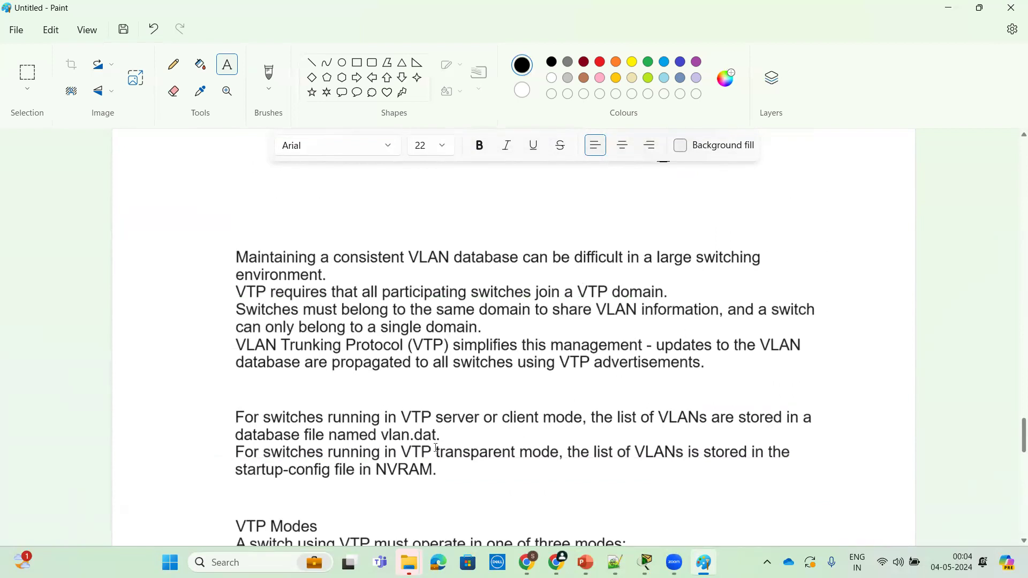
{"action": "scroll", "coordinate": [381, 357], "scroll_direction": "down", "scroll_amount": 10}
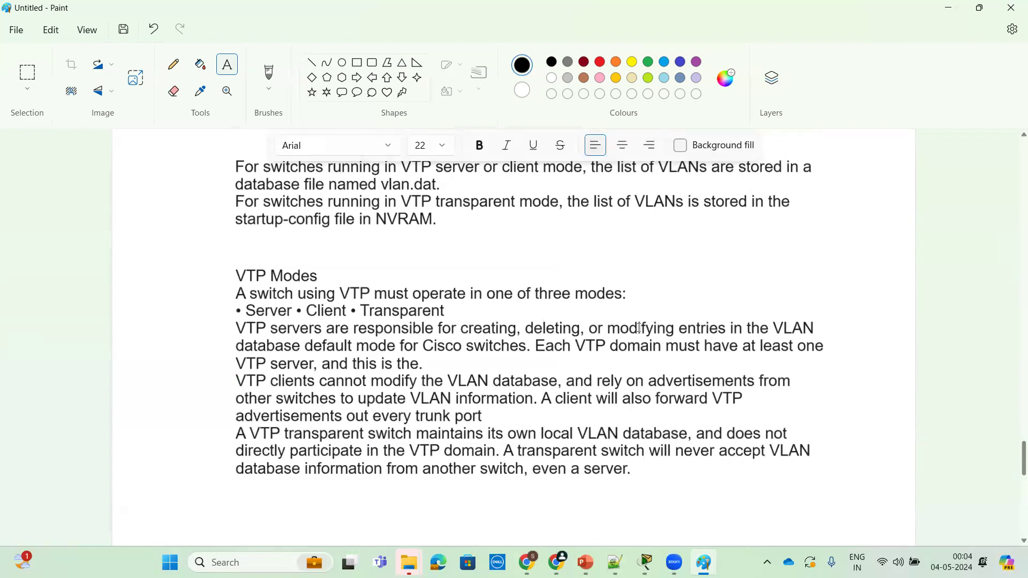
{"action": "scroll", "coordinate": [639, 328], "scroll_direction": "up", "scroll_amount": 7}
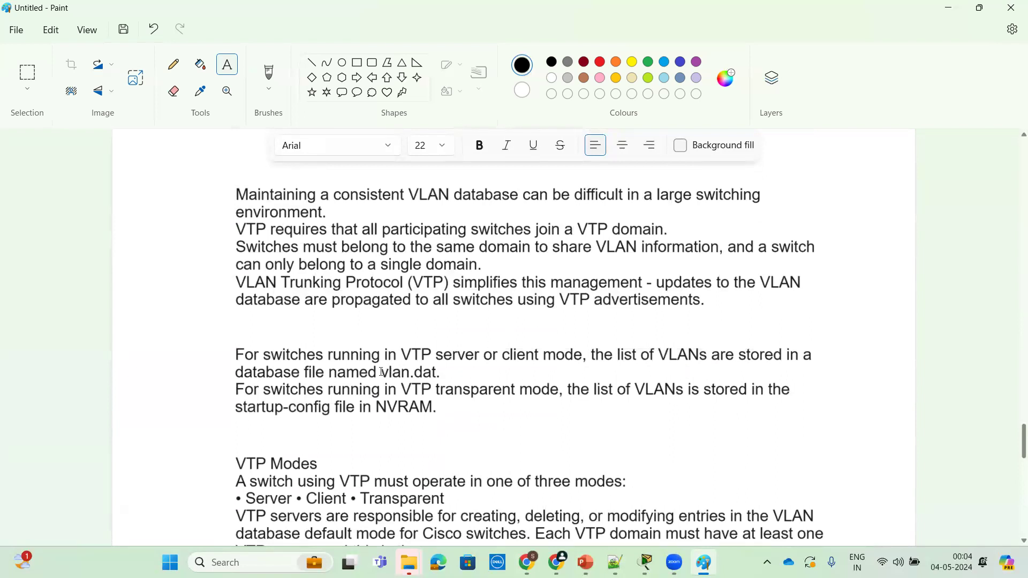
{"action": "left_click", "coordinate": [201, 92]}
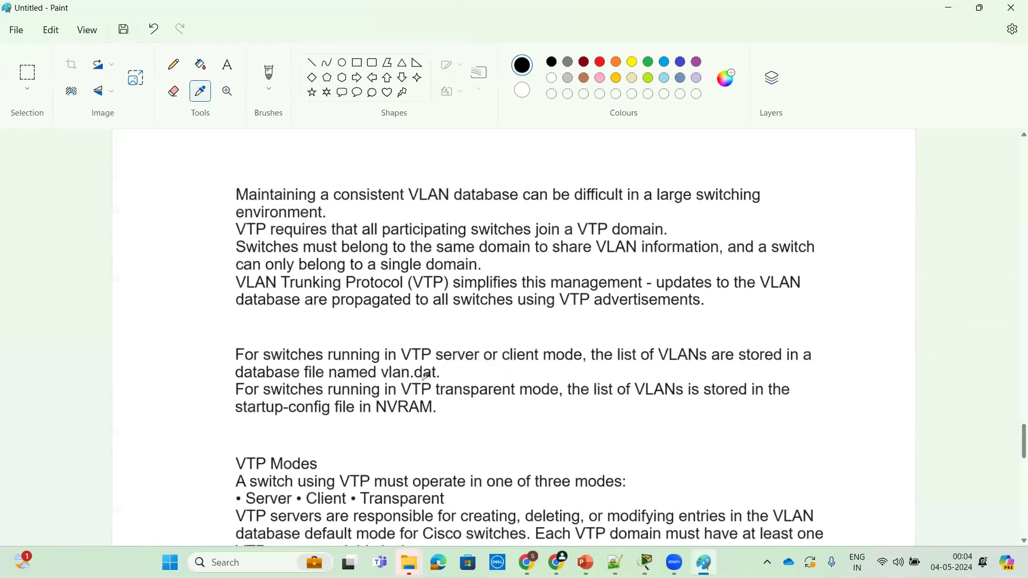
{"action": "left_click", "coordinate": [391, 380]}
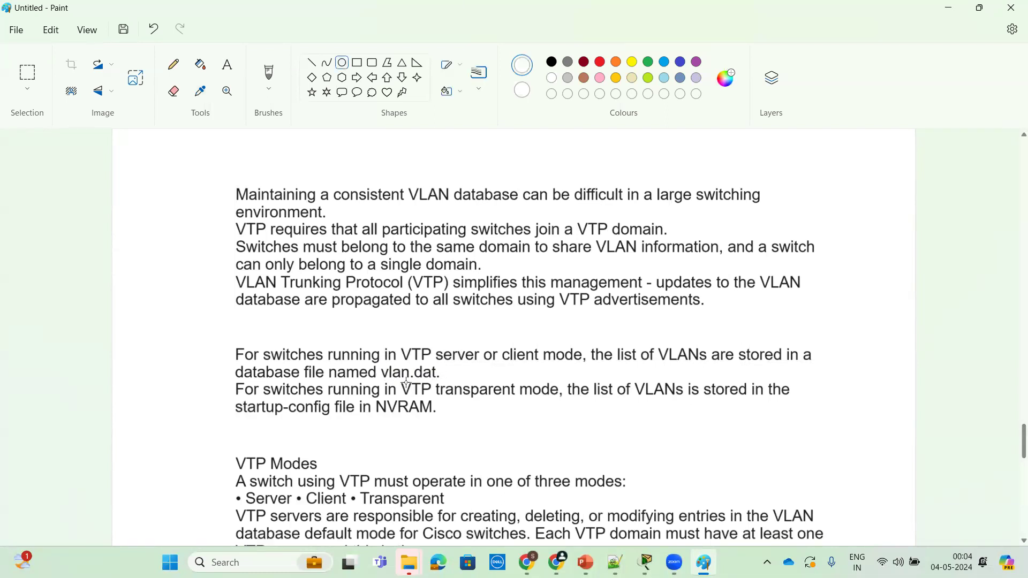
{"action": "left_click", "coordinate": [172, 65]}
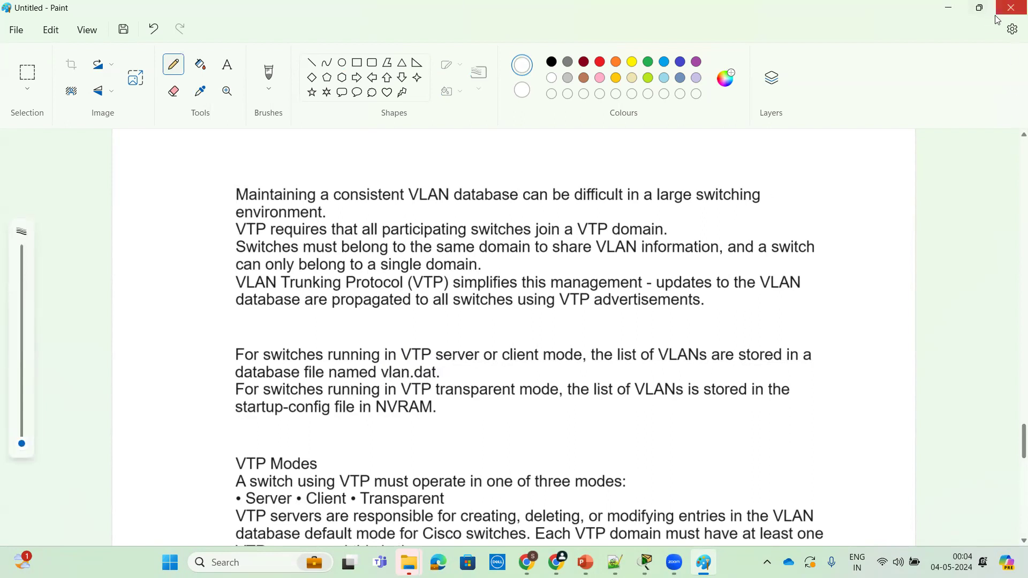
Minimise the Paint notes and return to the Switch3 command line in Packet Tracer
{"action": "left_click", "coordinate": [947, 8]}
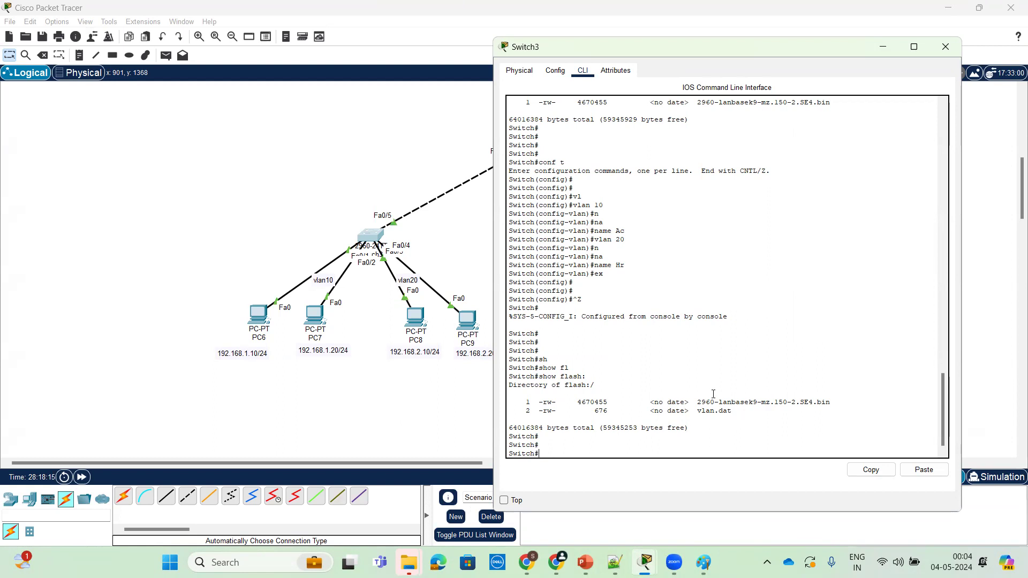
Move the Switch3 window aside and display the switch's full VLAN table with show vlan
{"action": "scroll", "coordinate": [619, 337], "scroll_direction": "down", "scroll_amount": 1}
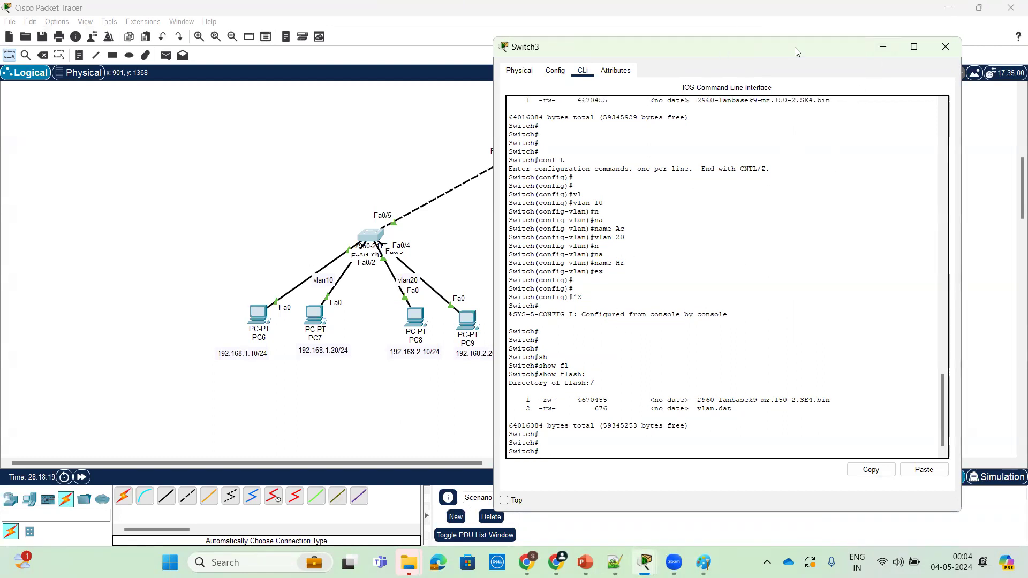
{"action": "left_click_drag", "start_coordinate": [794, 47], "coordinate": [884, 55]}
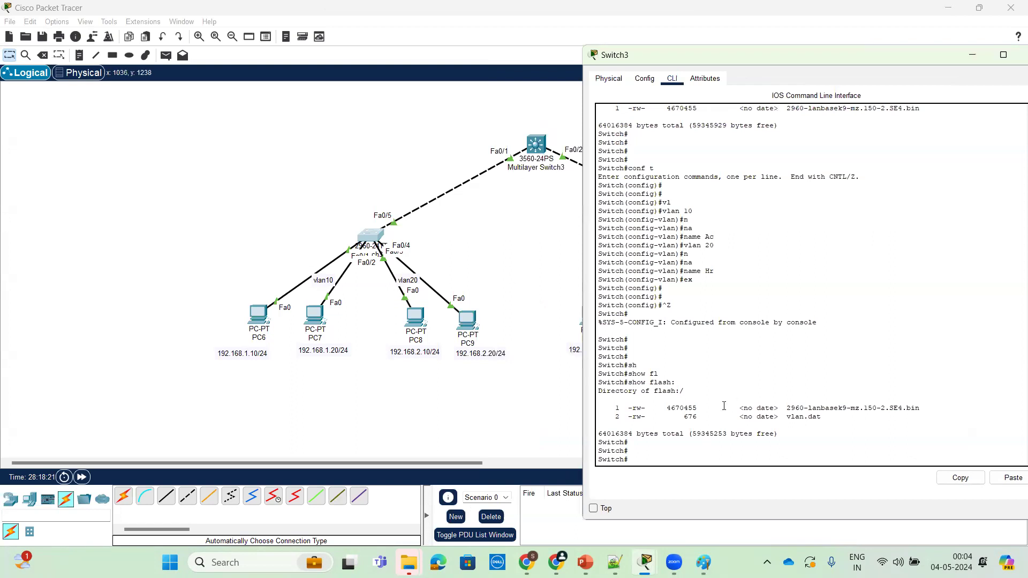
{"action": "key", "text": "Return"}
{"action": "key", "text": "Return"}
{"action": "type", "text": "sh"}
{"action": "key", "text": "Tab"}
{"action": "type", "text": "vl"}
{"action": "key", "text": "Tab"}
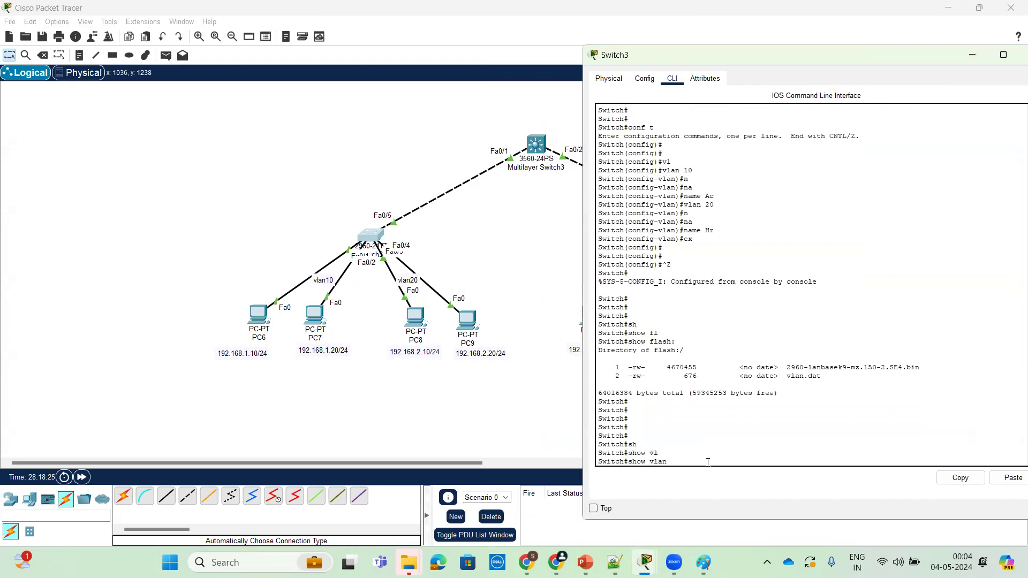
{"action": "key", "text": "Return"}
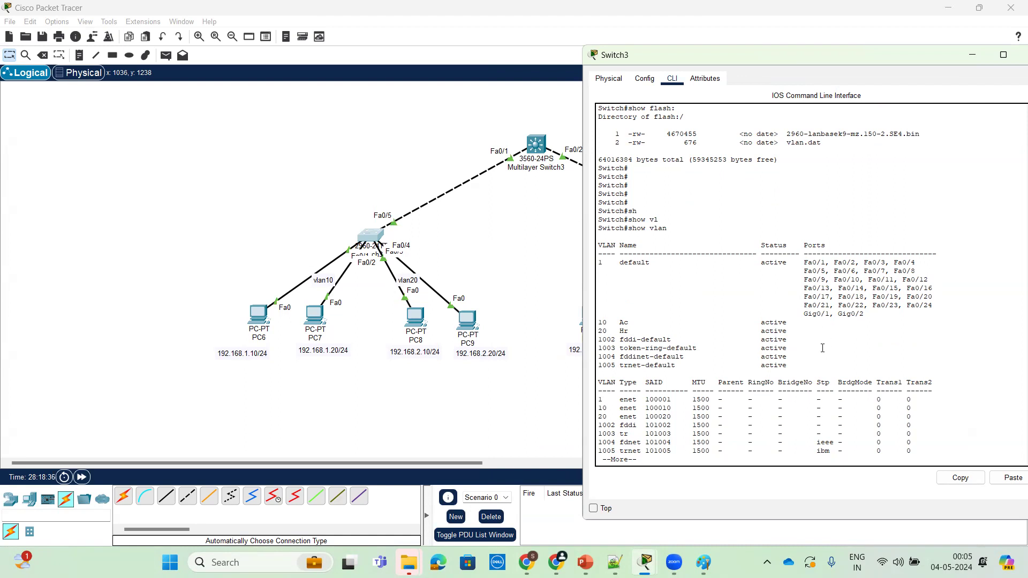
{"action": "key", "text": "Return"}
{"action": "key", "text": "Return"}
{"action": "key", "text": "Return"}
{"action": "key", "text": "Return"}
{"action": "key", "text": "Return"}
{"action": "key", "text": "Return"}
{"action": "key", "text": "Return"}
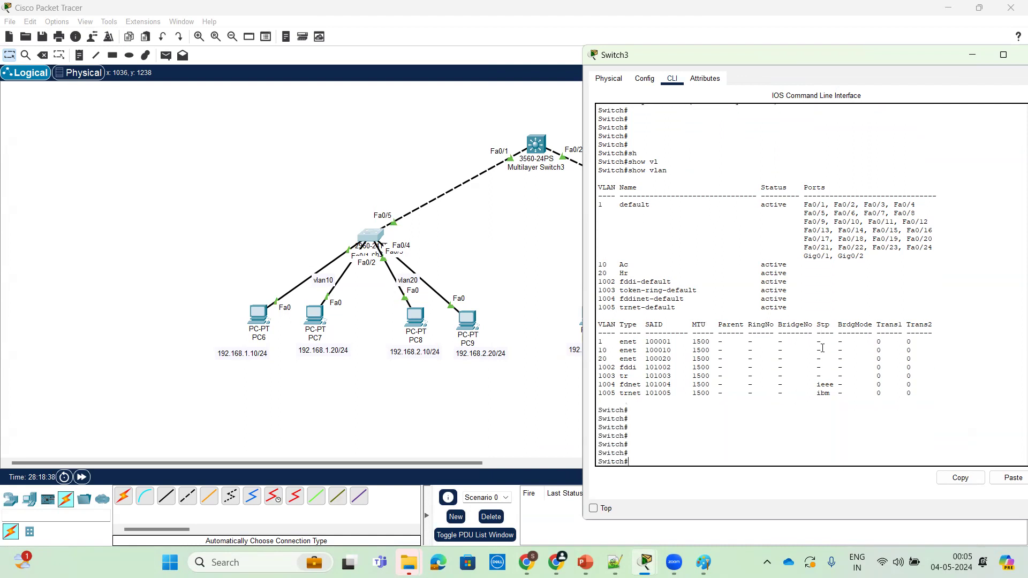
Display the brief IP interface status on Switch3 and look through the port list down to Vlan1
{"action": "type", "text": "sh"}
{"action": "key", "text": "Tab"}
{"action": "type", "text": "ip in br"}
{"action": "key", "text": "Return"}
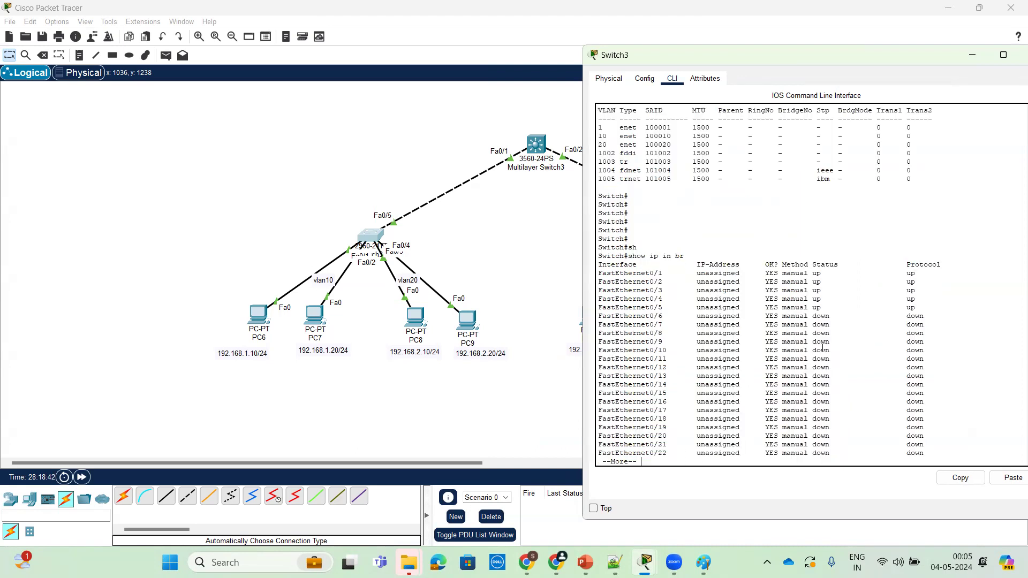
{"action": "key", "text": "space"}
{"action": "key", "text": "Return"}
{"action": "key", "text": "Return"}
{"action": "key", "text": "Return"}
{"action": "key", "text": "Return"}
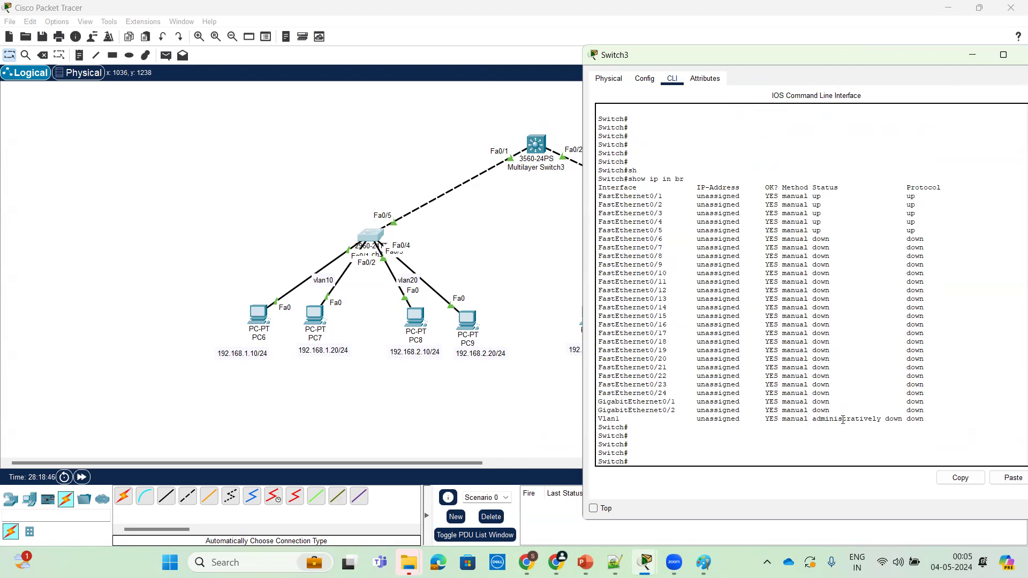
{"action": "scroll", "coordinate": [874, 426], "scroll_direction": "up", "scroll_amount": 6}
{"action": "scroll", "coordinate": [667, 427], "scroll_direction": "down", "scroll_amount": 6}
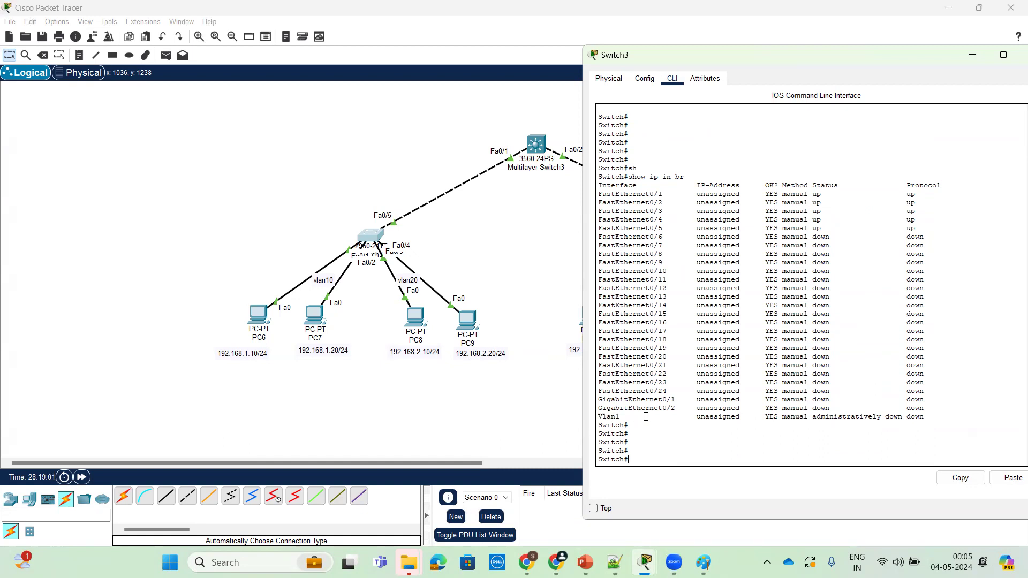
{"action": "key", "text": "Return"}
{"action": "key", "text": "Return"}
{"action": "key", "text": "Return"}
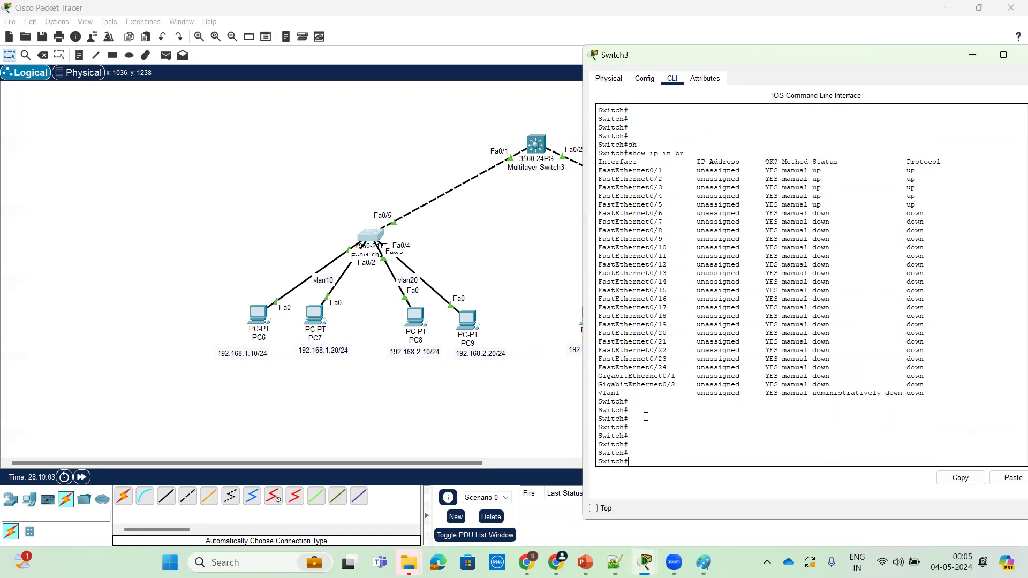
{"action": "key", "text": "Return"}
{"action": "key", "text": "Return"}
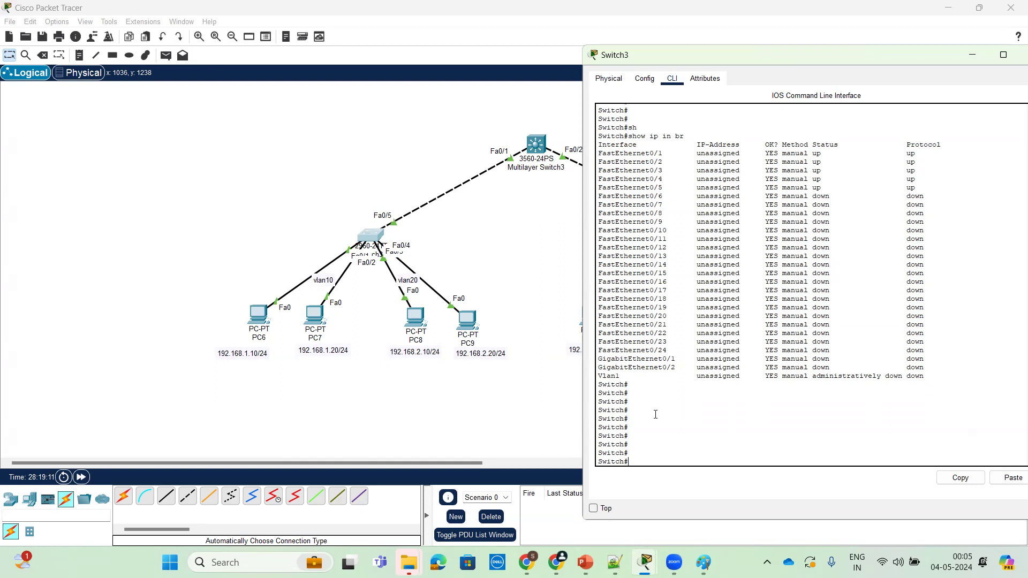
{"action": "key", "text": "Return"}
{"action": "key", "text": "Return"}
{"action": "key", "text": "Return"}
{"action": "key", "text": "Return"}
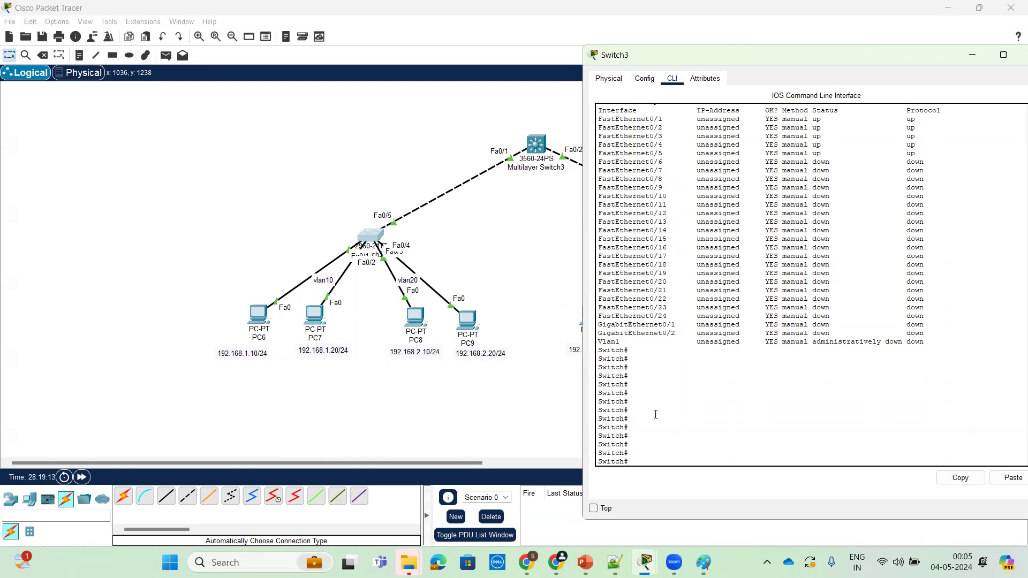
Enter global configuration mode on Switch3 and open the configuration of interface fastEthernet 0/1
{"action": "type", "text": "conf t"}
{"action": "key", "text": "Return"}
{"action": "key", "text": "Return"}
{"action": "key", "text": "Return"}
{"action": "key", "text": "Return"}
{"action": "key", "text": "Return"}
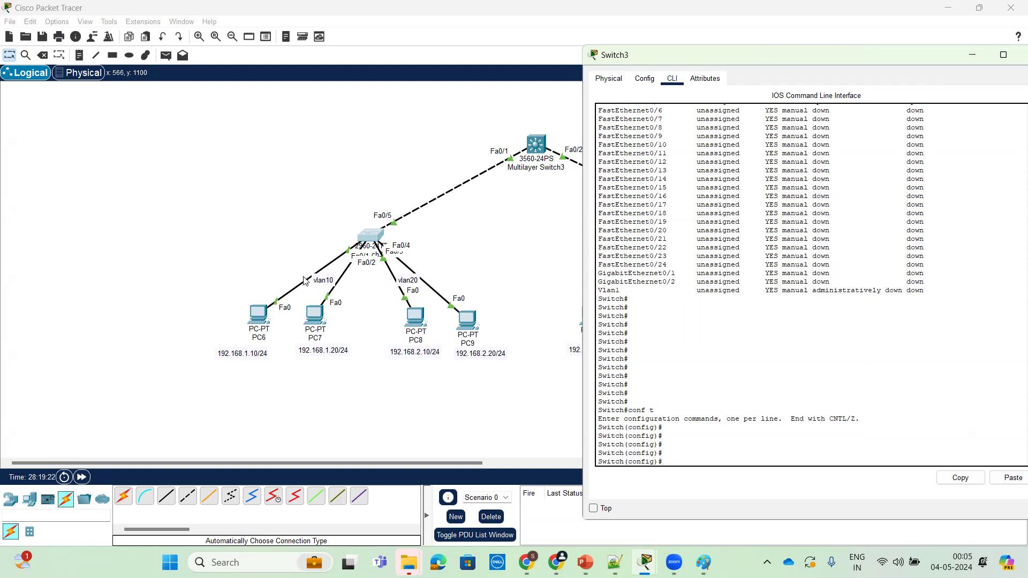
{"action": "type", "text": "int"}
{"action": "key", "text": "Tab"}
{"action": "type", "text": "f"}
{"action": "key", "text": "Tab"}
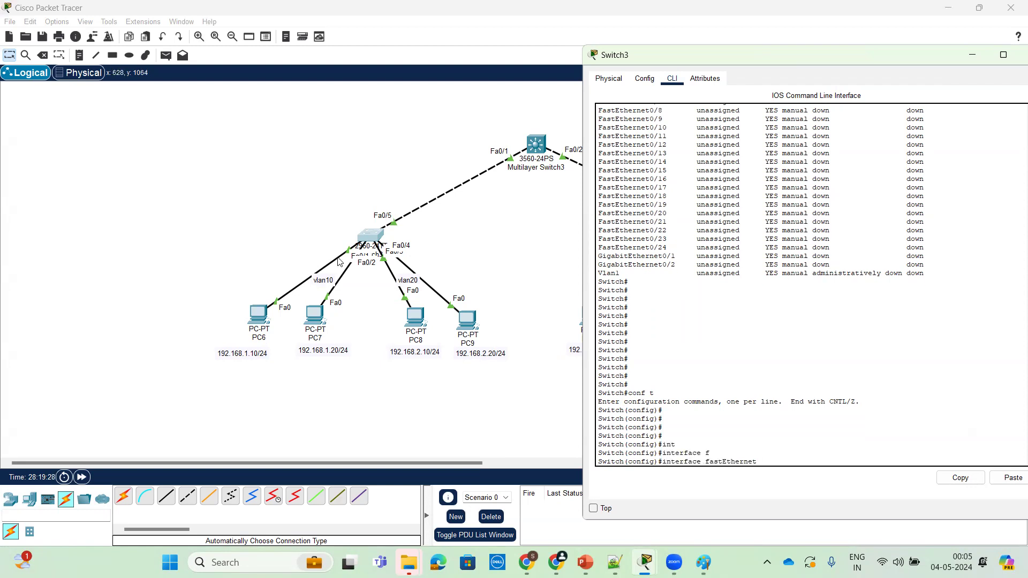
{"action": "type", "text": "0/1"}
{"action": "key", "text": "Return"}
{"action": "type", "text": "."}
{"action": "key", "text": "Return"}
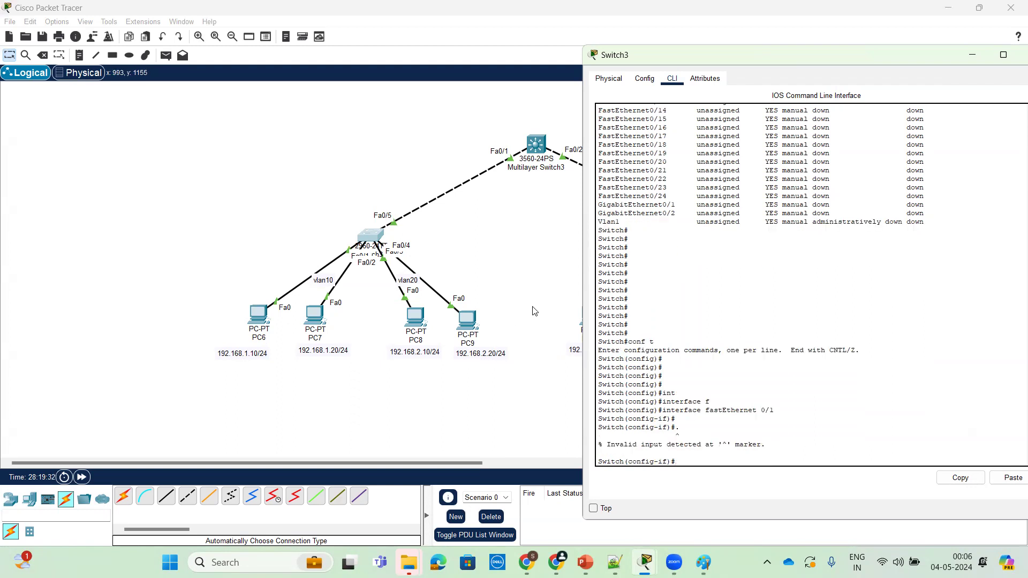
Set the switchport mode of fastEthernet 0/1 to access
{"action": "key", "text": "Return"}
{"action": "key", "text": "Return"}
{"action": "key", "text": "Return"}
{"action": "key", "text": "Return"}
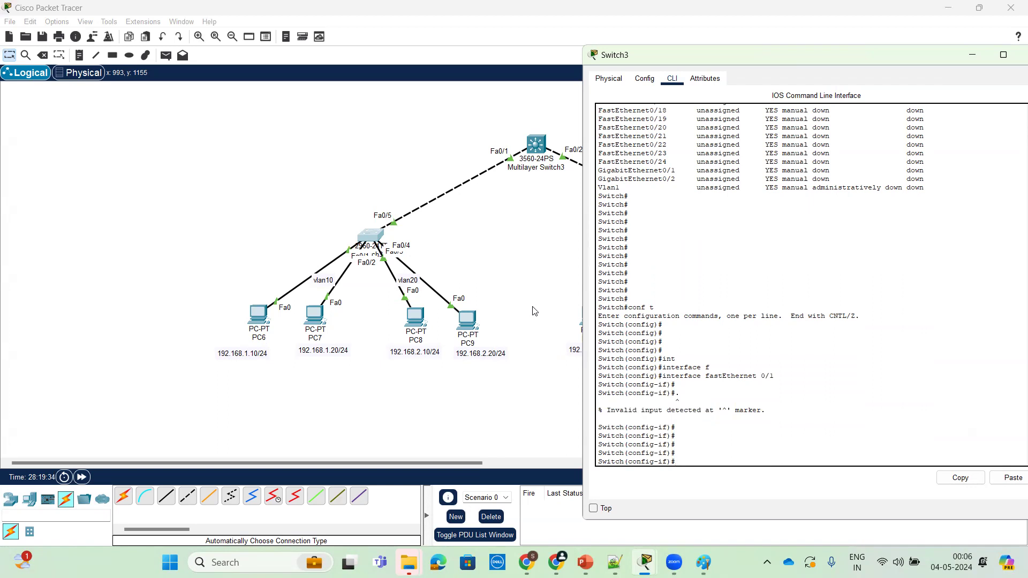
{"action": "type", "text": "sw"}
{"action": "key", "text": "Tab"}
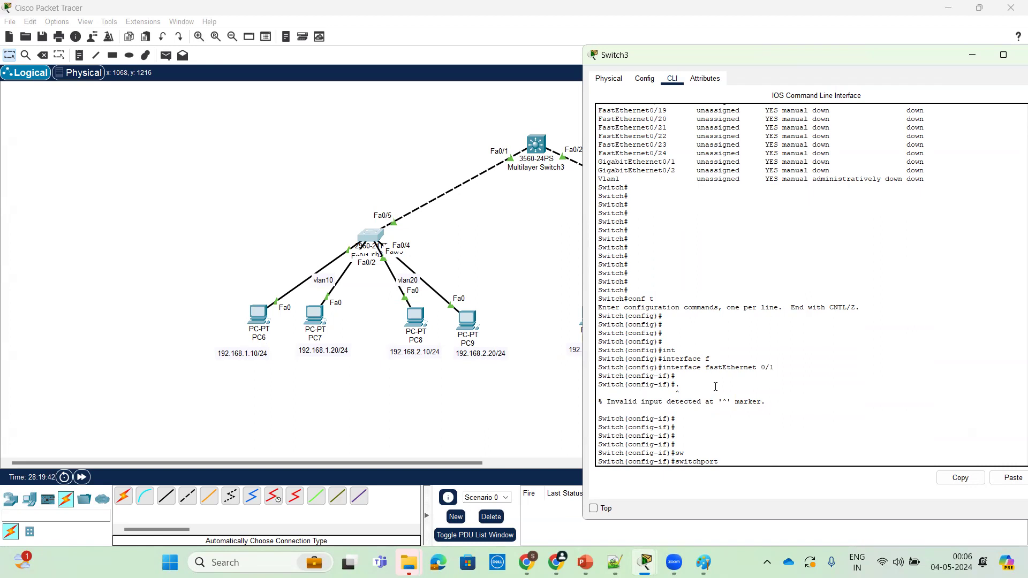
{"action": "type", "text": "mo"}
{"action": "key", "text": "Tab"}
{"action": "type", "text": "a"}
{"action": "key", "text": "Tab"}
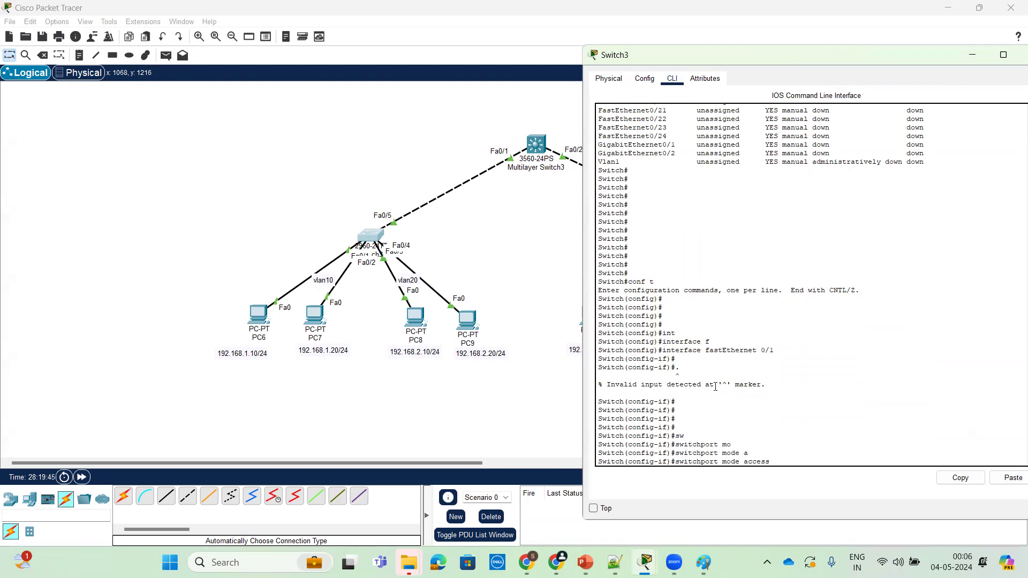
{"action": "key", "text": "Return"}
Assign fastEthernet 0/1 to access VLAN 10 and return to global configuration mode
{"action": "type", "text": "sw"}
{"action": "key", "text": "Tab"}
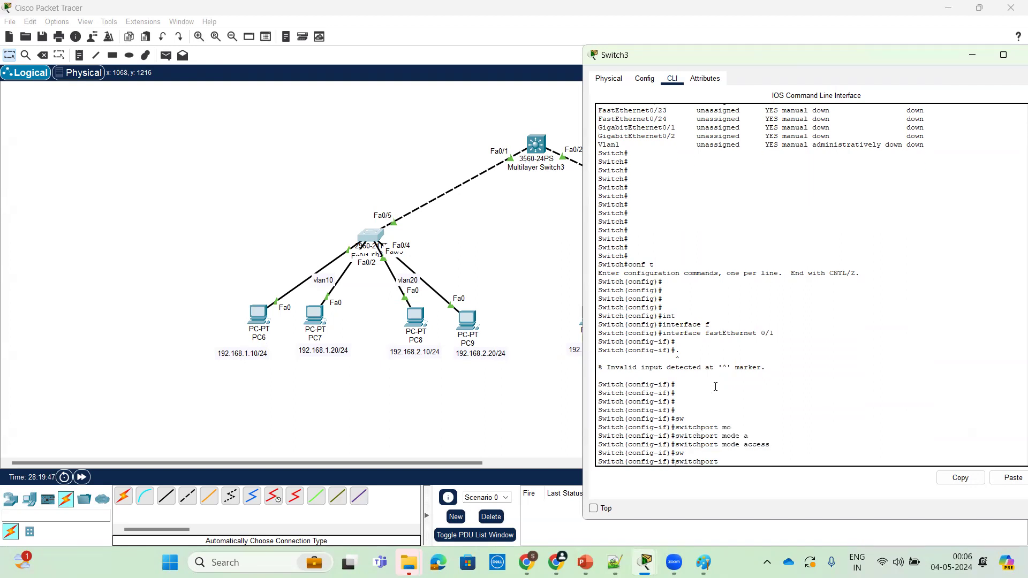
{"action": "type", "text": "ac"}
{"action": "key", "text": "Tab"}
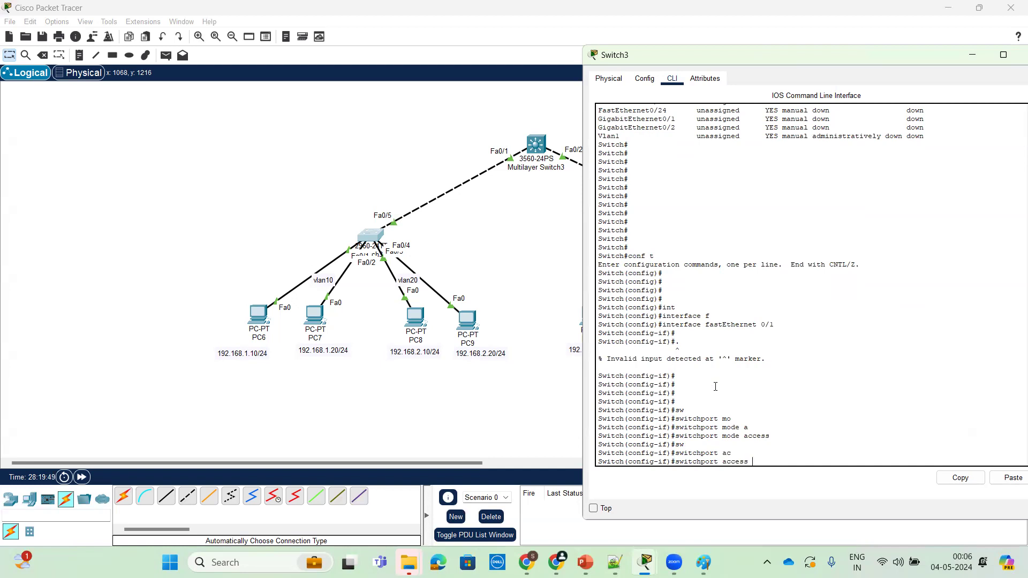
{"action": "type", "text": "v"}
{"action": "key", "text": "Tab"}
{"action": "type", "text": "10"}
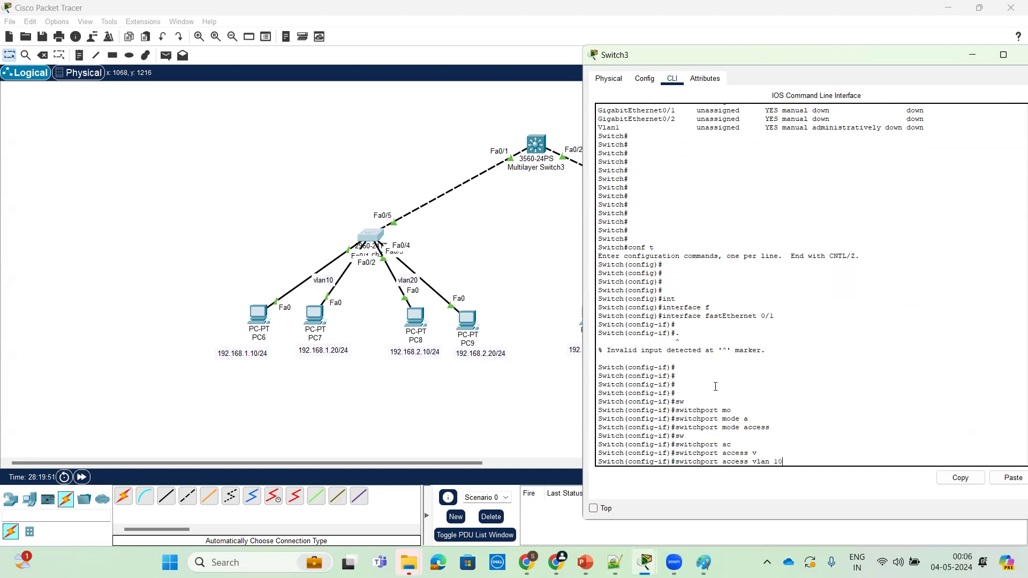
{"action": "key", "text": "Return"}
{"action": "key", "text": "Return"}
{"action": "key", "text": "Return"}
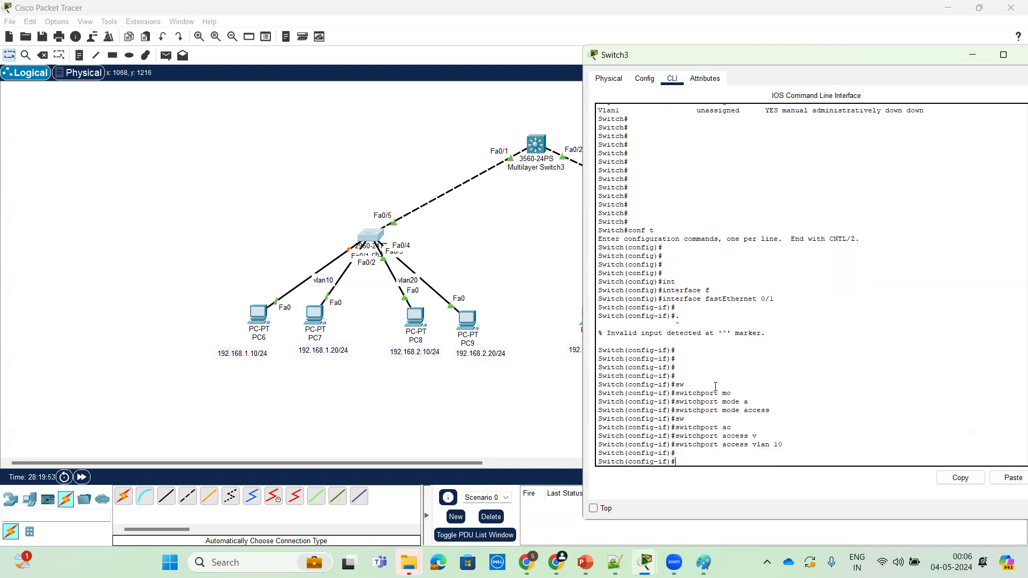
{"action": "type", "text": "ex"}
{"action": "key", "text": "Return"}
{"action": "key", "text": "Return"}
{"action": "key", "text": "Return"}
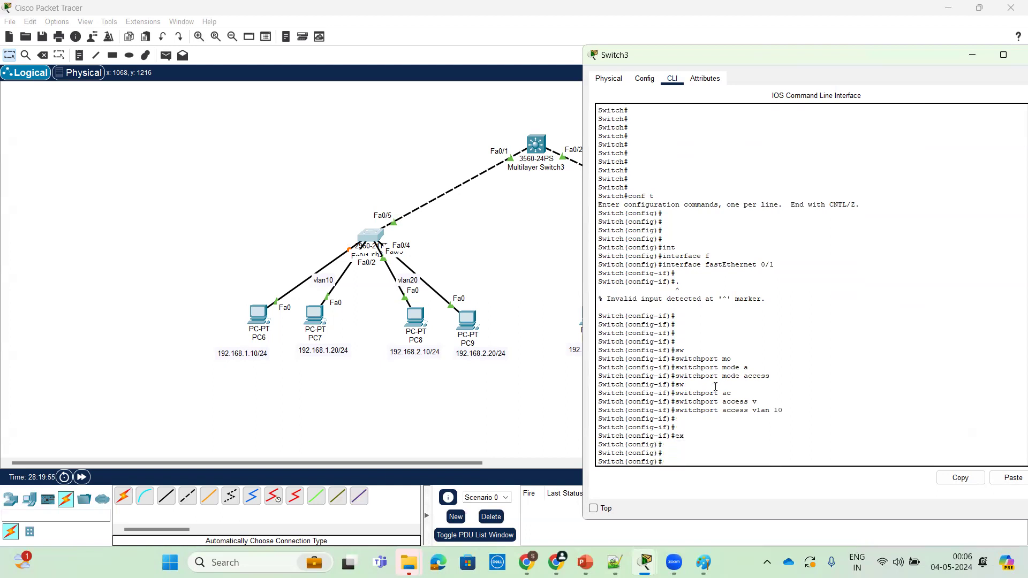
Begin an interface fastEthernet command for the next Switch3 port
{"action": "type", "text": "int"}
{"action": "key", "text": "Tab"}
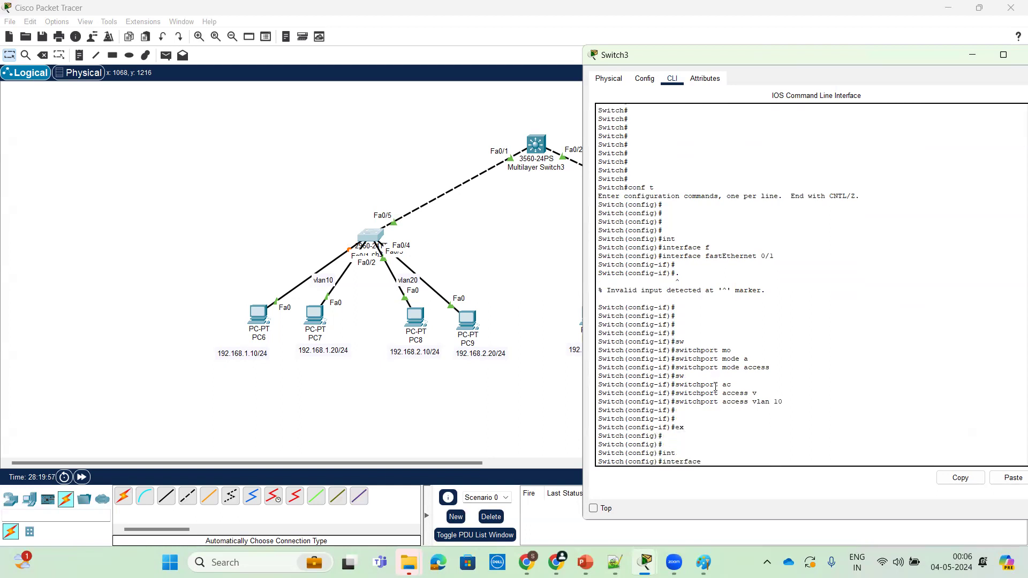
{"action": "type", "text": "f"}
{"action": "key", "text": "Tab"}
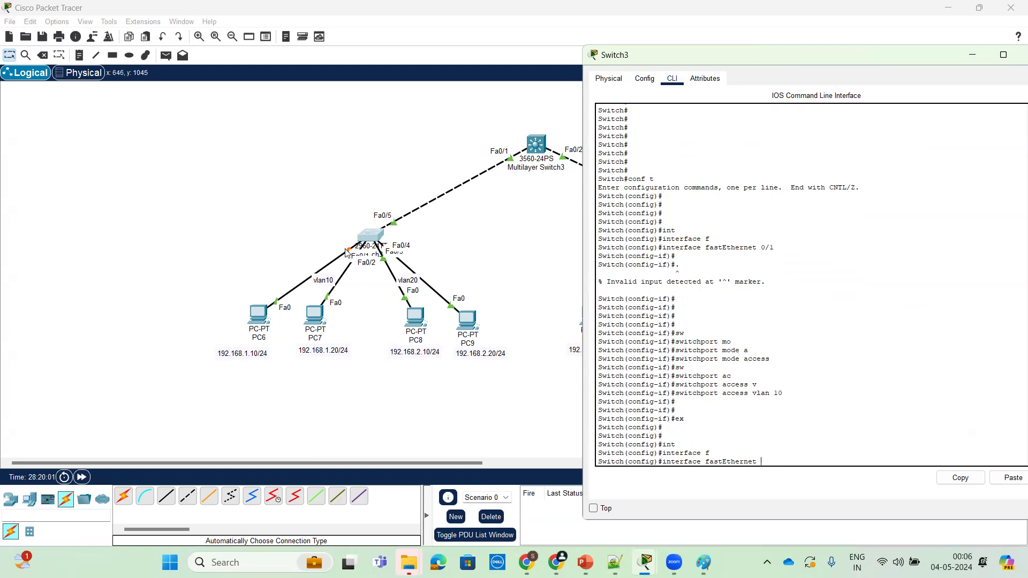
Move PC6 higher up, clear of its address label, and bring the Switch3 command line back to the front
{"action": "left_click_drag", "start_coordinate": [260, 312], "coordinate": [242, 265]}
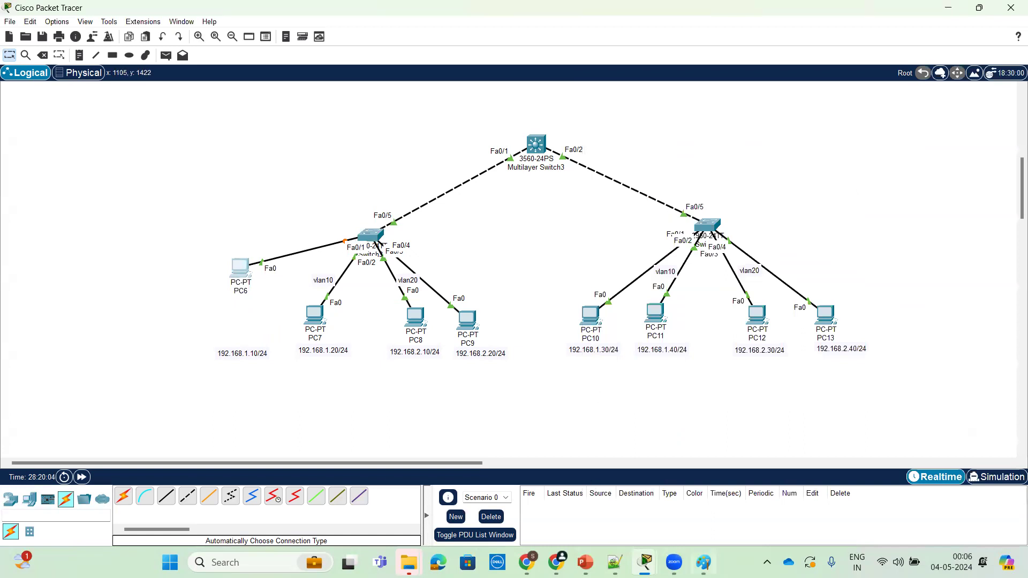
{"action": "mouse_move", "coordinate": [645, 562]}
{"action": "left_click", "coordinate": [792, 492]}
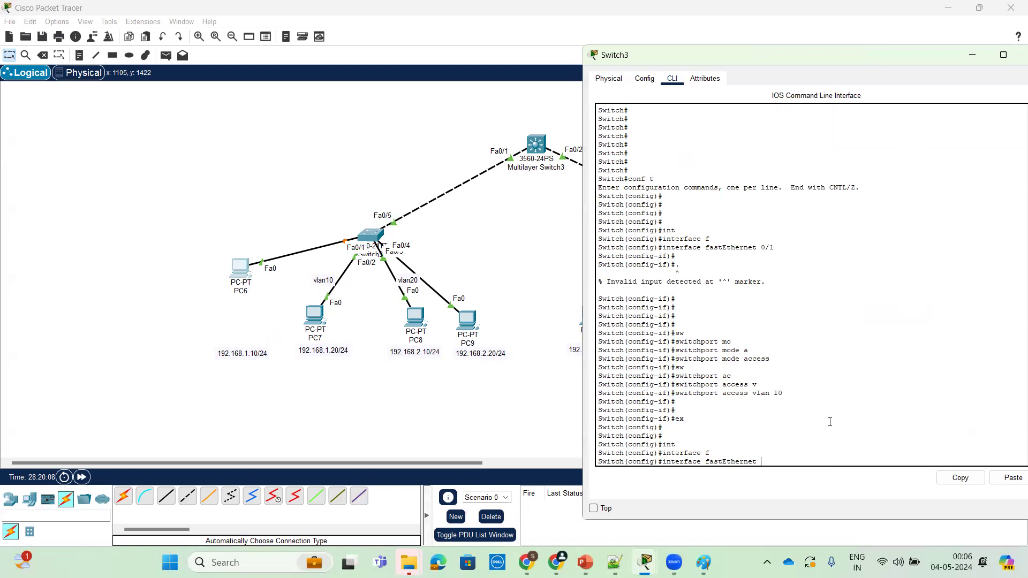
Open interface fastEthernet 0/2 and set its switchport mode to access
{"action": "type", "text": "f"}
{"action": "key", "text": "Tab"}
{"action": "type", "text": "0/2"}
{"action": "key", "text": "Return"}
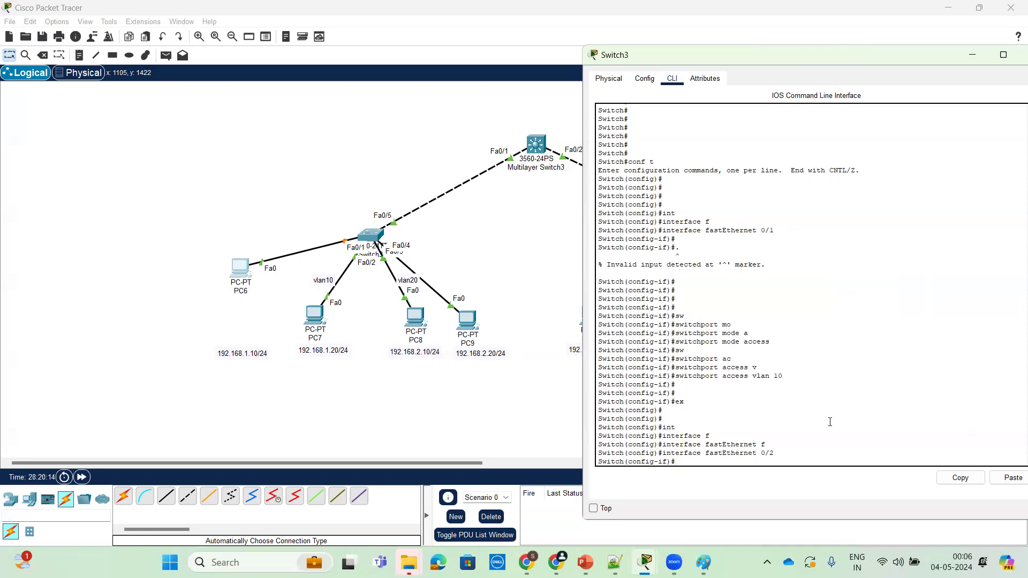
{"action": "type", "text": "sw"}
{"action": "key", "text": "Tab"}
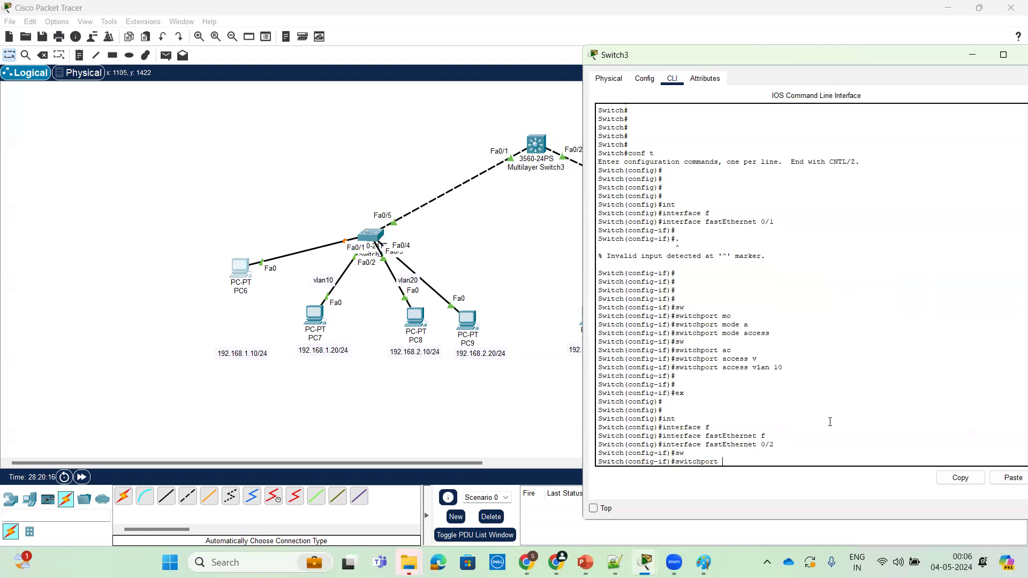
{"action": "type", "text": "m"}
{"action": "key", "text": "Tab"}
{"action": "type", "text": "a"}
{"action": "key", "text": "Tab"}
{"action": "key", "text": "Return"}
List the options available for the switchport command on fastEthernet 0/2
{"action": "type", "text": "sw"}
{"action": "key", "text": "Tab"}
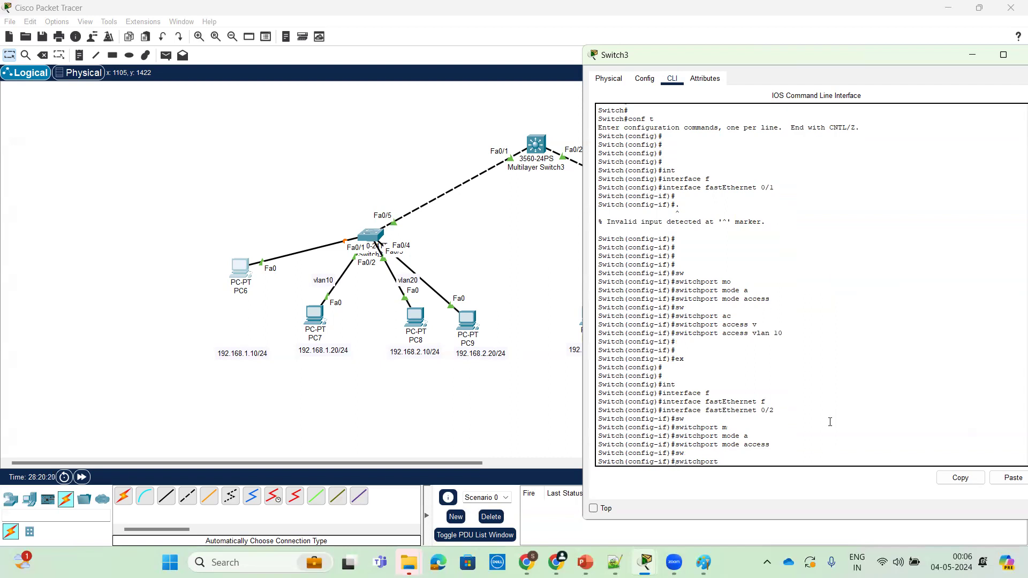
{"action": "type", "text": "?"}
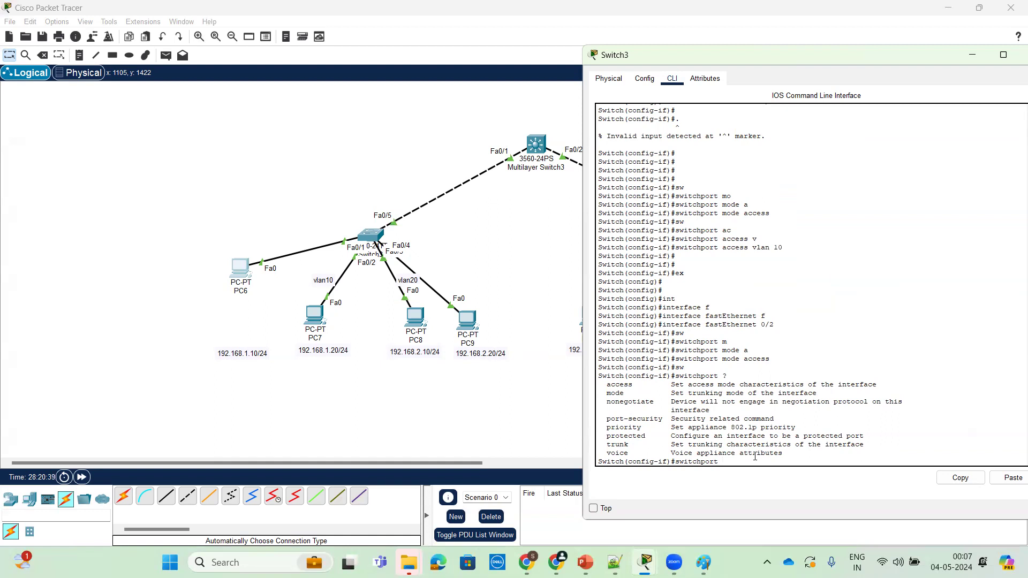
Assign fastEthernet 0/2 to access VLAN 10 and leave the interface configuration
{"action": "type", "text": "ac"}
{"action": "key", "text": "Tab"}
{"action": "type", "text": "v"}
{"action": "key", "text": "Tab"}
{"action": "type", "text": "10"}
{"action": "key", "text": "Return"}
{"action": "key", "text": "Return"}
{"action": "key", "text": "Return"}
{"action": "type", "text": "ex"}
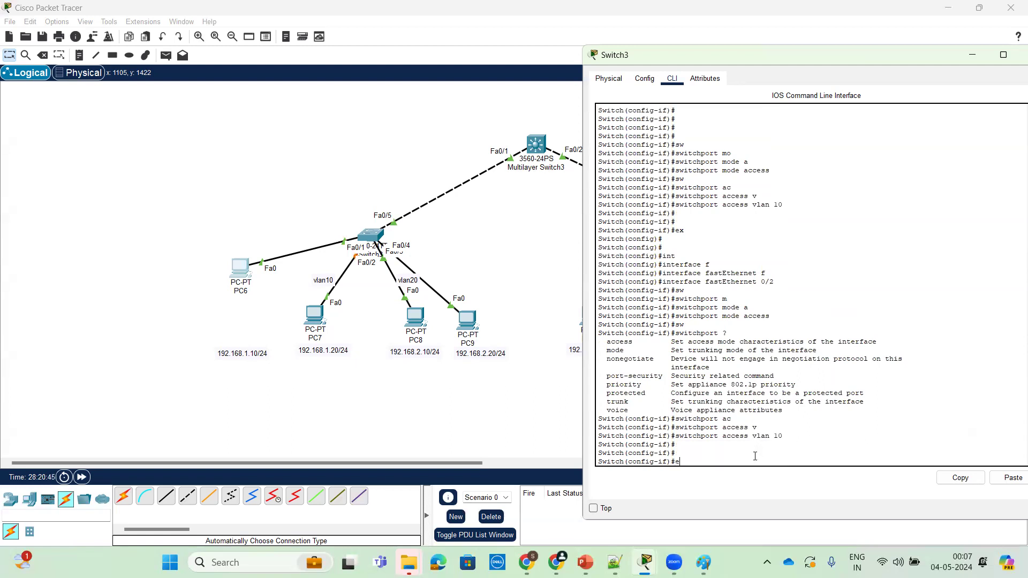
{"action": "key", "text": "Return"}
{"action": "key", "text": "Return"}
{"action": "key", "text": "Return"}
{"action": "key", "text": "Return"}
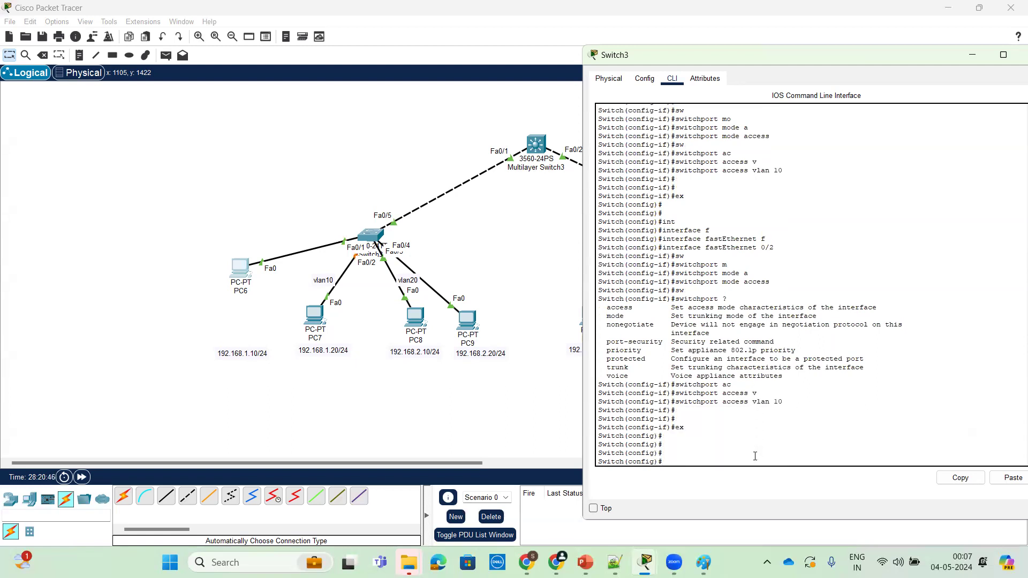
Open the configuration of the interface range fastEthernet 0/3-4
{"action": "type", "text": "int"}
{"action": "key", "text": "Tab"}
{"action": "type", "text": "r"}
{"action": "key", "text": "Tab"}
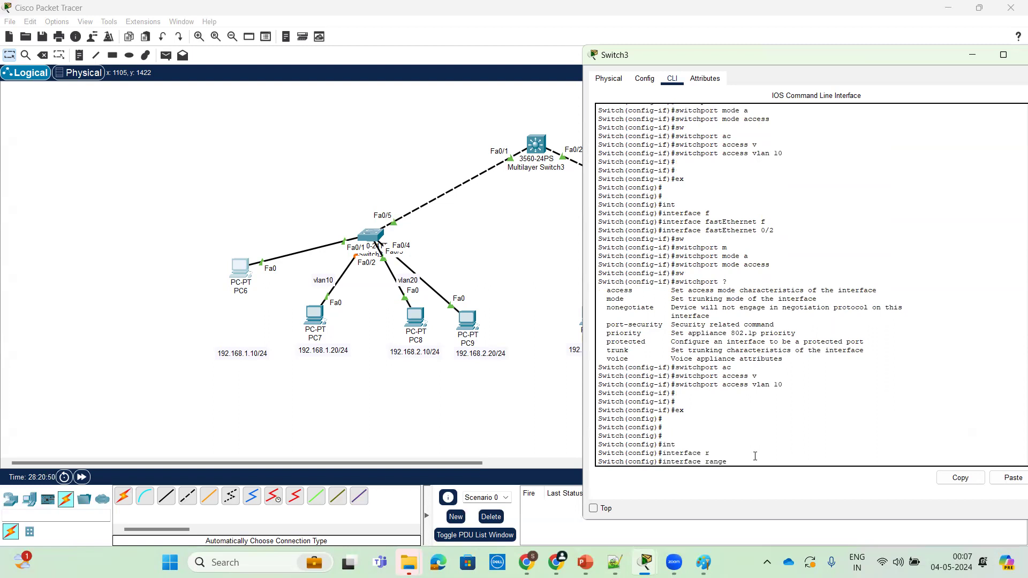
{"action": "type", "text": "f"}
{"action": "key", "text": "Tab"}
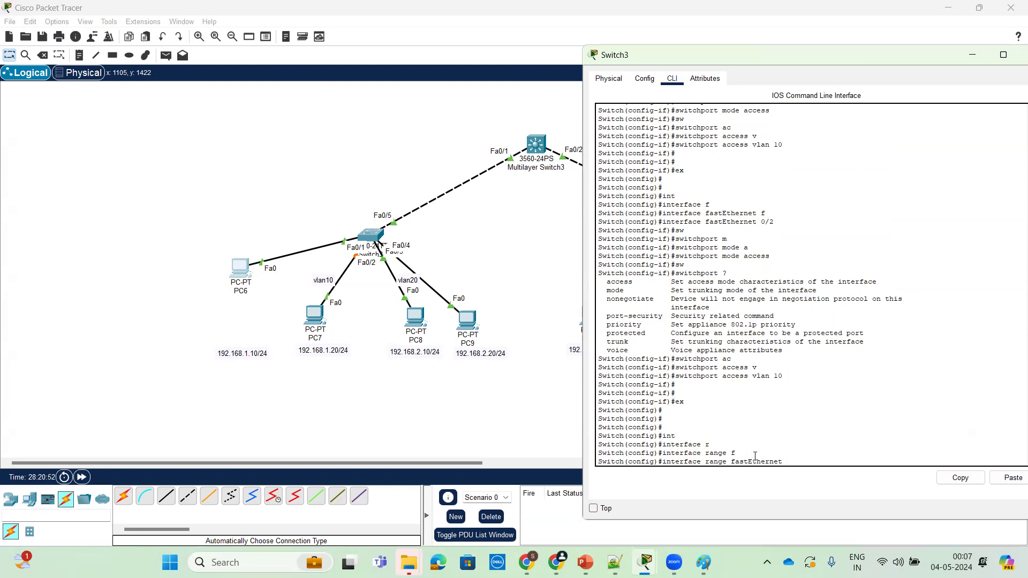
{"action": "type", "text": "0/3-4"}
{"action": "key", "text": "Return"}
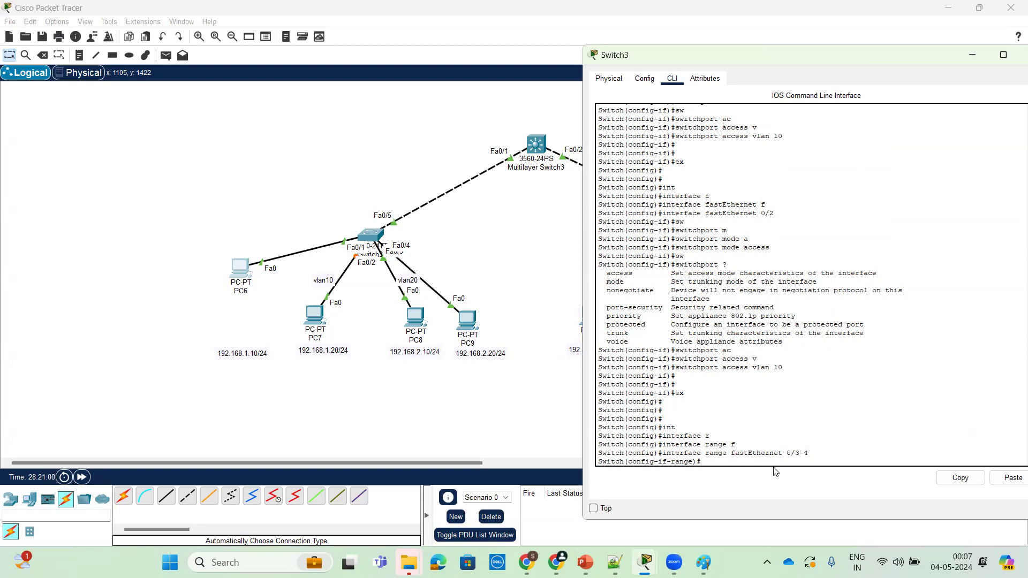
Set the switchport mode of the interface range fastEthernet 0/3-4 to access
{"action": "type", "text": "sw"}
{"action": "key", "text": "Tab"}
{"action": "type", "text": "m"}
{"action": "key", "text": "Tab"}
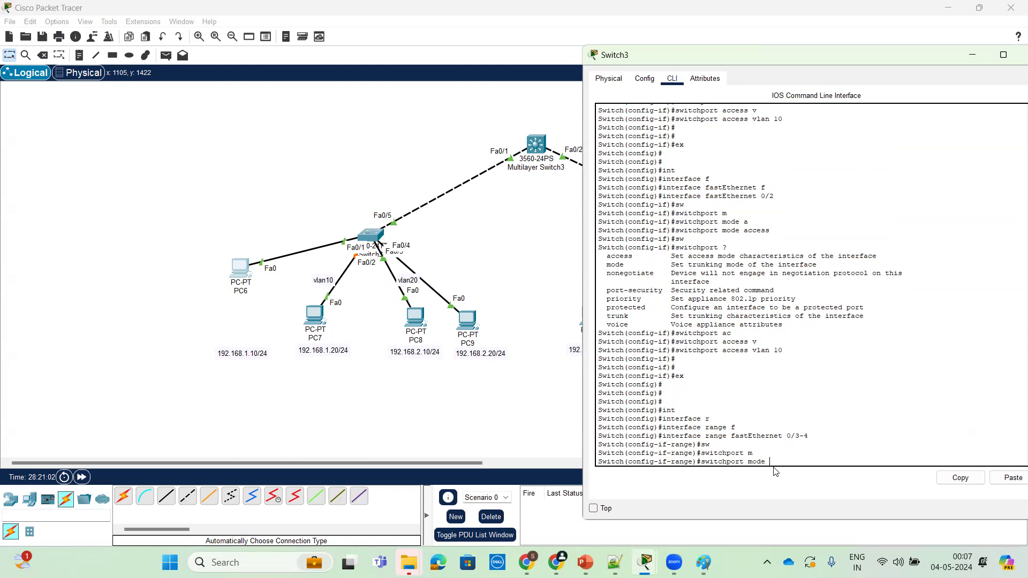
{"action": "type", "text": "a"}
{"action": "key", "text": "Tab"}
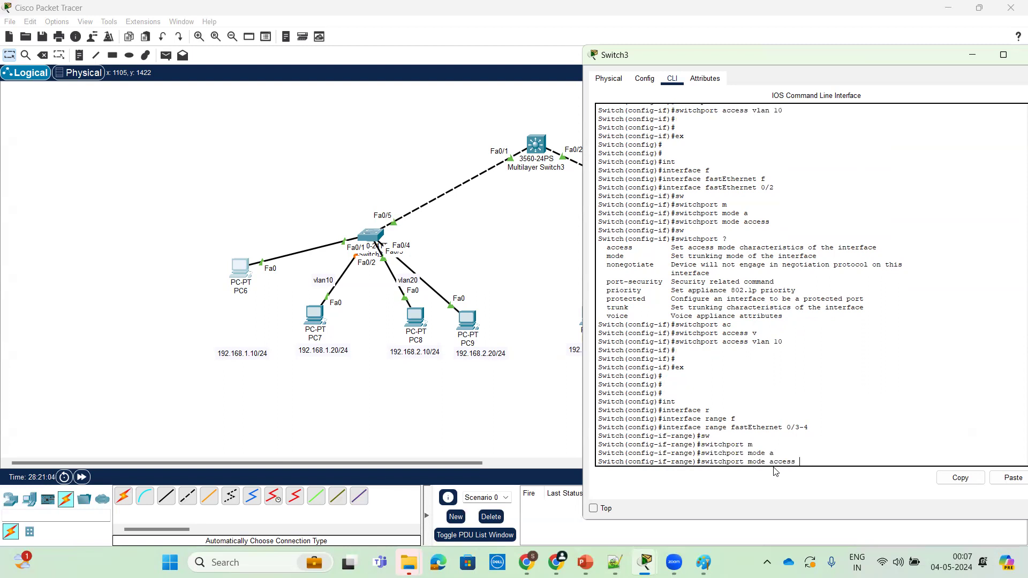
{"action": "type", "text": "2"}
{"action": "key", "text": "BackSpace"}
{"action": "key", "text": "Return"}
Assign the interface range fastEthernet 0/3-4 to access VLAN 20 and leave the interface configuration
{"action": "type", "text": "sw"}
{"action": "key", "text": "Tab"}
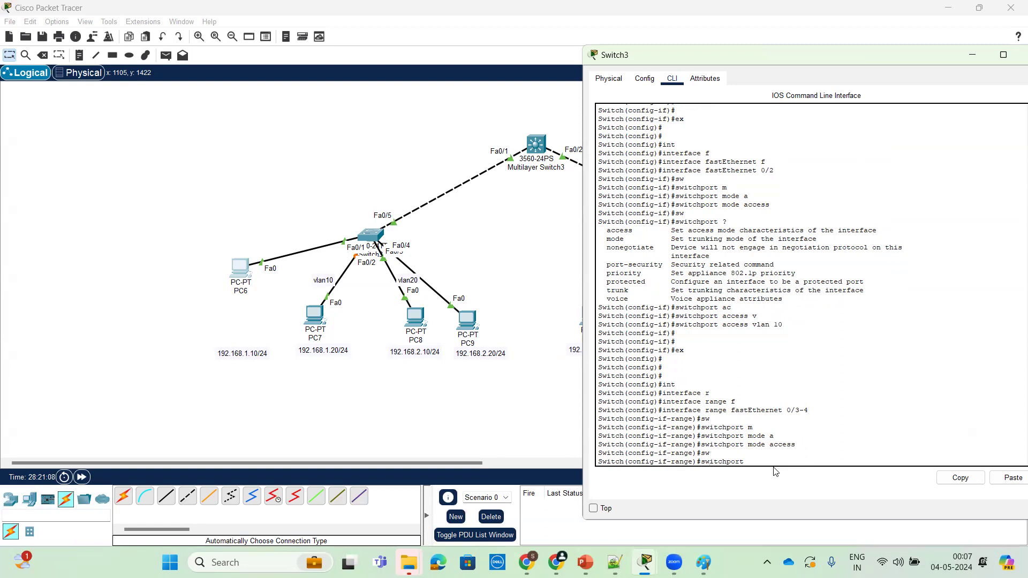
{"action": "type", "text": "a"}
{"action": "key", "text": "Tab"}
{"action": "type", "text": "v"}
{"action": "key", "text": "Tab"}
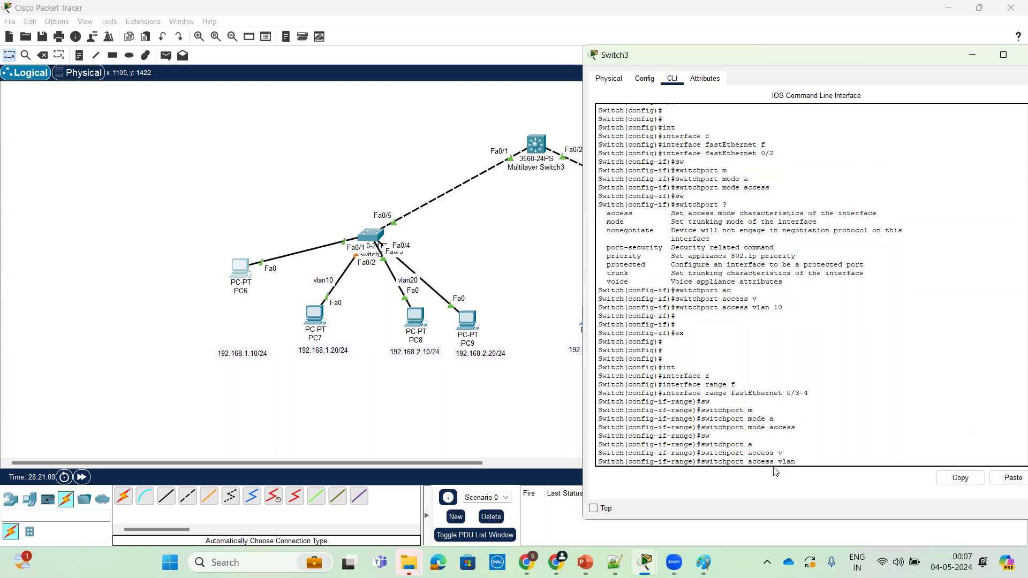
{"action": "type", "text": "20"}
{"action": "key", "text": "Return"}
{"action": "key", "text": "Return"}
{"action": "type", "text": "ex"}
{"action": "key", "text": "Return"}
{"action": "key", "text": "Return"}
{"action": "key", "text": "Return"}
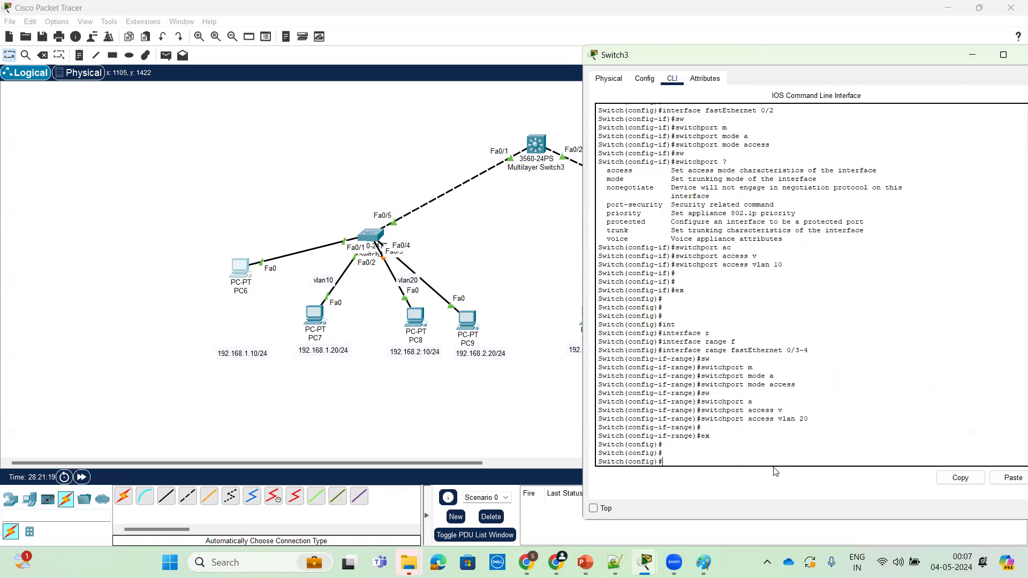
Move PC6 slightly downward beside PC7 and bring up the command-line prompt of Switch4, the 2960 switch serving PC10 to PC13
{"action": "left_click_drag", "start_coordinate": [242, 269], "coordinate": [255, 302]}
{"action": "left_click", "coordinate": [706, 228]}
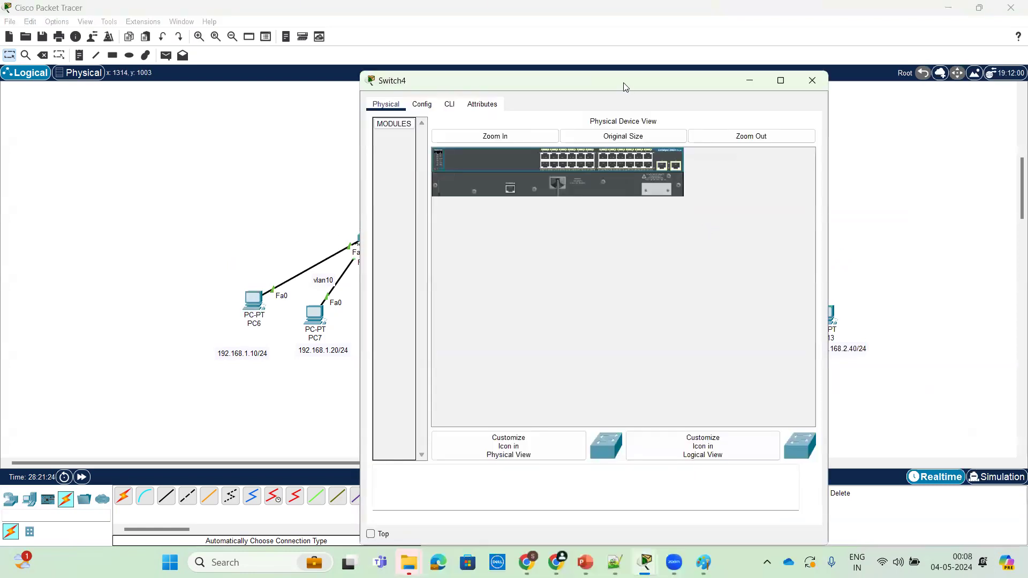
{"action": "left_click_drag", "start_coordinate": [661, 82], "coordinate": [381, 105]}
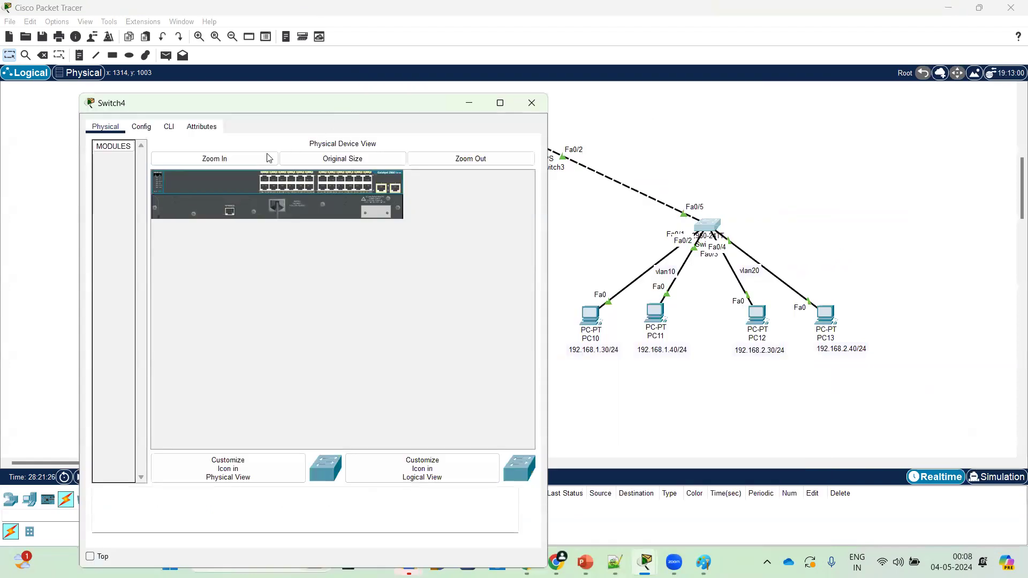
{"action": "left_click", "coordinate": [168, 127]}
{"action": "key", "text": "Return"}
{"action": "key", "text": "Return"}
{"action": "key", "text": "Return"}
{"action": "key", "text": "Return"}
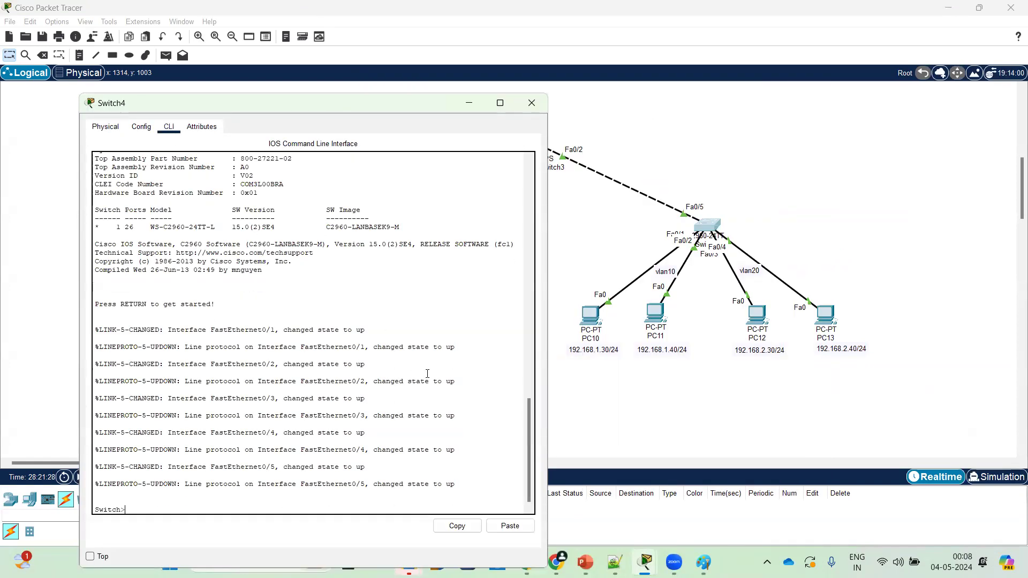
Enter privileged mode and global configuration mode on Switch4, and begin an interface command
{"action": "type", "text": "en"}
{"action": "key", "text": "Return"}
{"action": "key", "text": "Return"}
{"action": "key", "text": "Return"}
{"action": "type", "text": "conf t"}
{"action": "key", "text": "Return"}
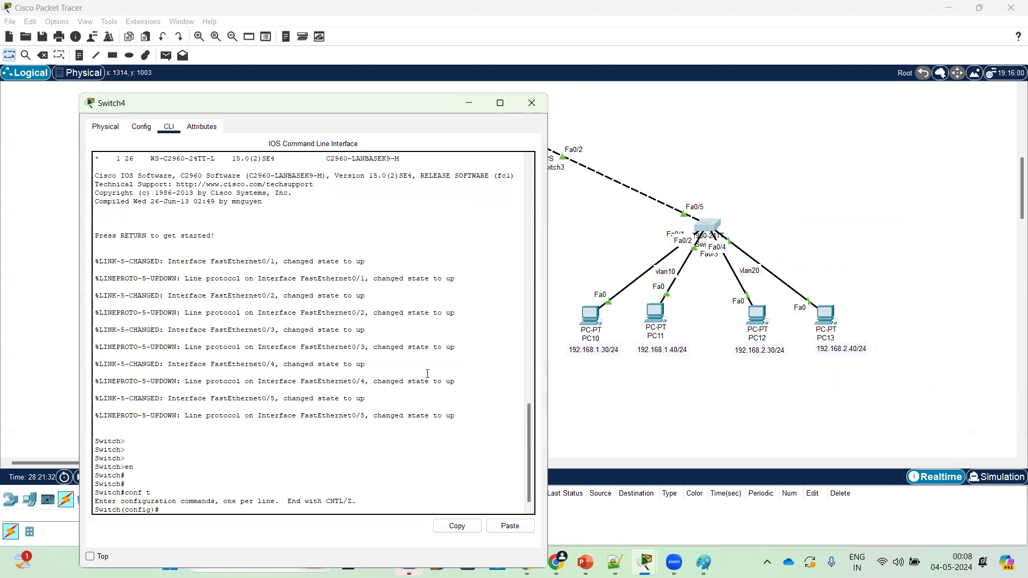
{"action": "type", "text": "int"}
{"action": "key", "text": "Tab"}
{"action": "type", "text": "f"}
{"action": "key", "text": "Tab"}
{"action": "type", "text": "0/"}
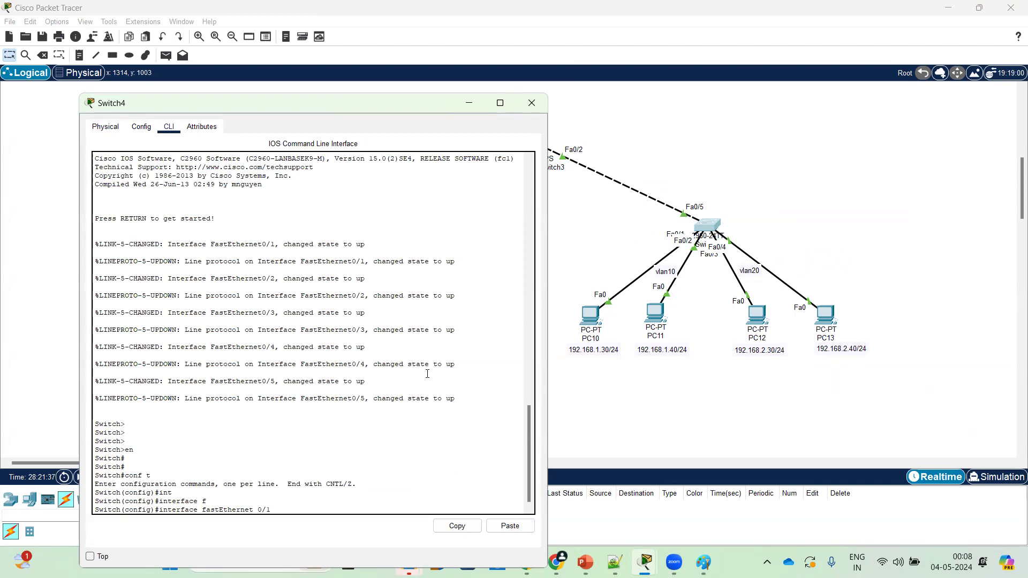
{"action": "key", "text": "BackSpace"}
{"action": "key", "text": "BackSpace"}
{"action": "key", "text": "BackSpace"}
{"action": "key", "text": "BackSpace"}
{"action": "key", "text": "BackSpace"}
{"action": "key", "text": "BackSpace"}
{"action": "key", "text": "BackSpace"}
{"action": "key", "text": "BackSpace"}
{"action": "key", "text": "BackSpace"}
{"action": "key", "text": "BackSpace"}
{"action": "key", "text": "BackSpace"}
{"action": "key", "text": "BackSpace"}
{"action": "key", "text": "BackSpace"}
{"action": "key", "text": "BackSpace"}
{"action": "key", "text": "BackSpace"}
{"action": "key", "text": "BackSpace"}
Extend the interface command on Switch4 to a range of fastEthernet ports in slot 0
{"action": "type", "text": "r"}
{"action": "key", "text": "Tab"}
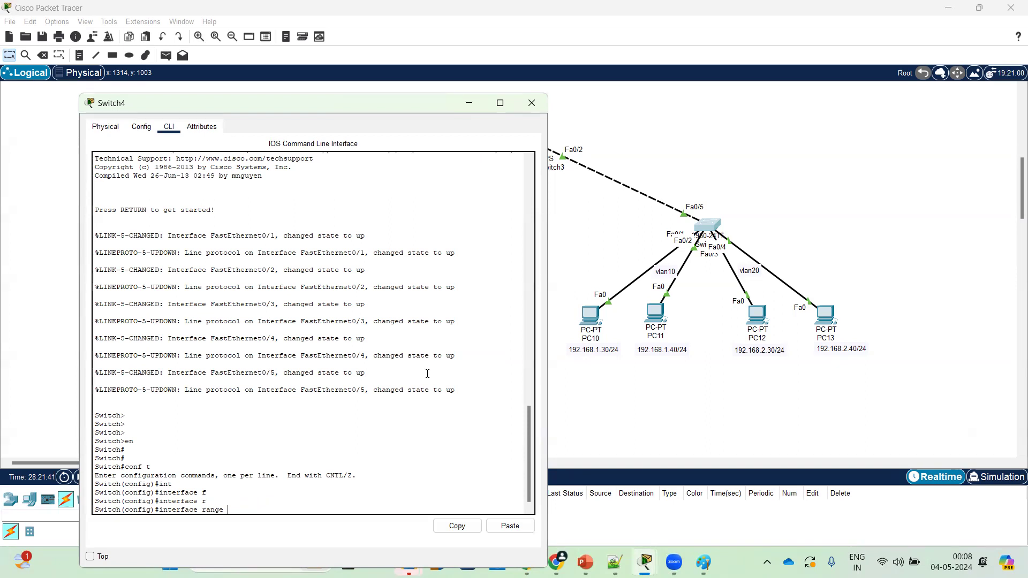
{"action": "type", "text": "f"}
{"action": "key", "text": "Tab"}
{"action": "type", "text": "0"}
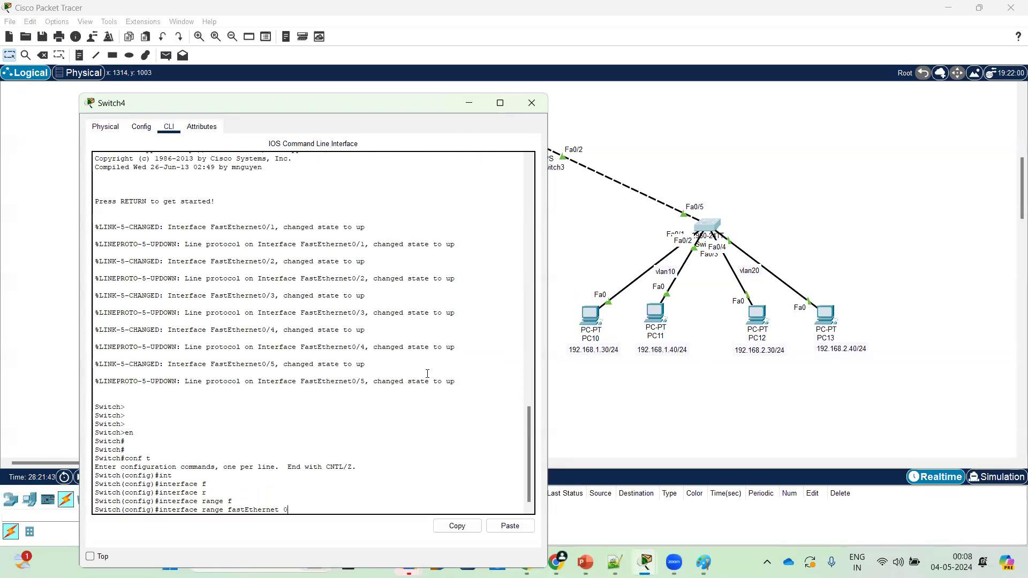
Select the interface range fastEthernet 0/1-2 on Switch4 and set its switchport mode to access
{"action": "type", "text": "/1-2"}
{"action": "key", "text": "Return"}
{"action": "type", "text": "sw"}
{"action": "key", "text": "Tab"}
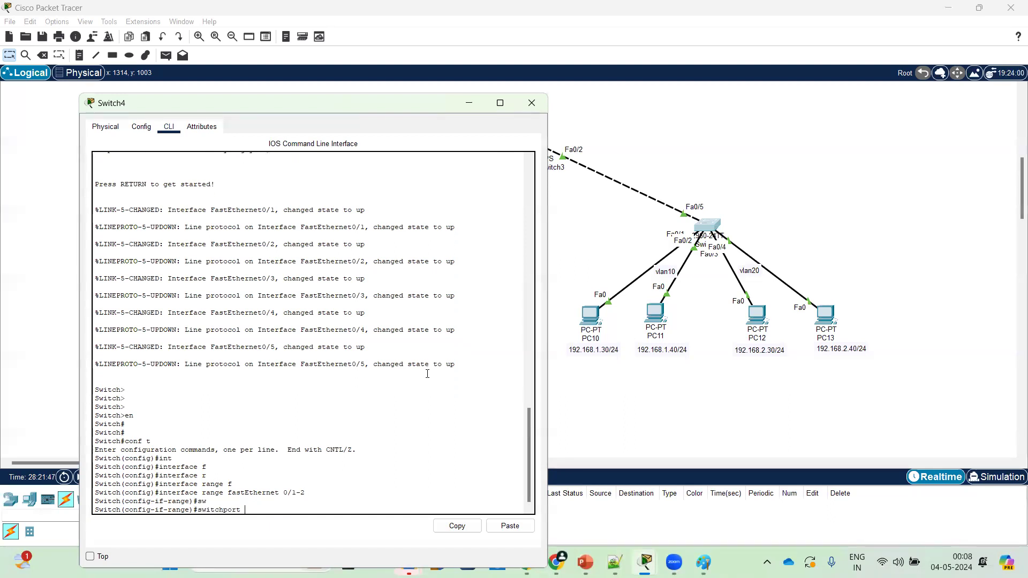
{"action": "type", "text": "m"}
{"action": "key", "text": "Tab"}
{"action": "type", "text": "a"}
{"action": "key", "text": "Tab"}
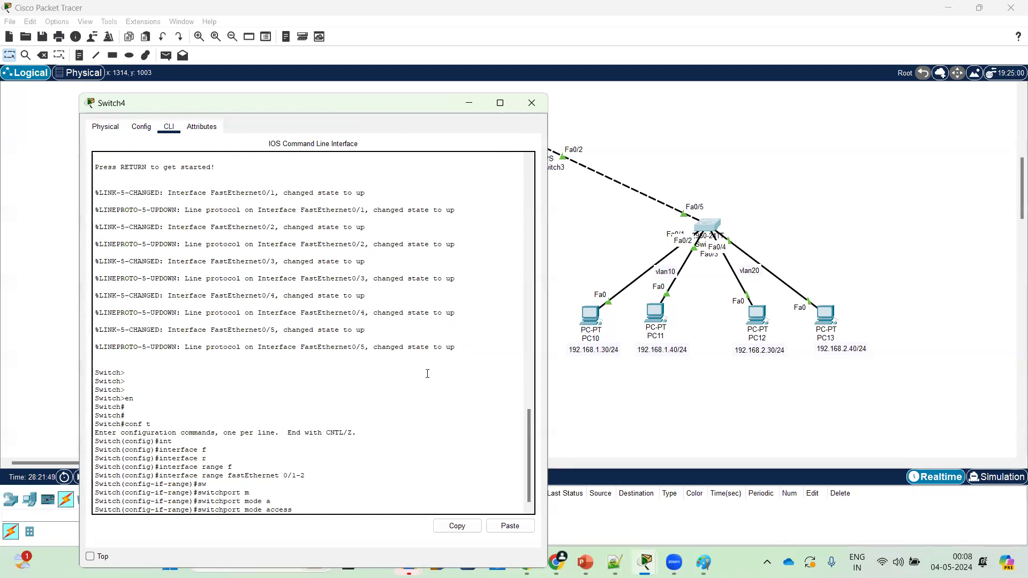
{"action": "key", "text": "Return"}
Assign the fastEthernet 0/1-2 ports to access VLAN 10 and return to global configuration mode
{"action": "type", "text": "sw"}
{"action": "key", "text": "Tab"}
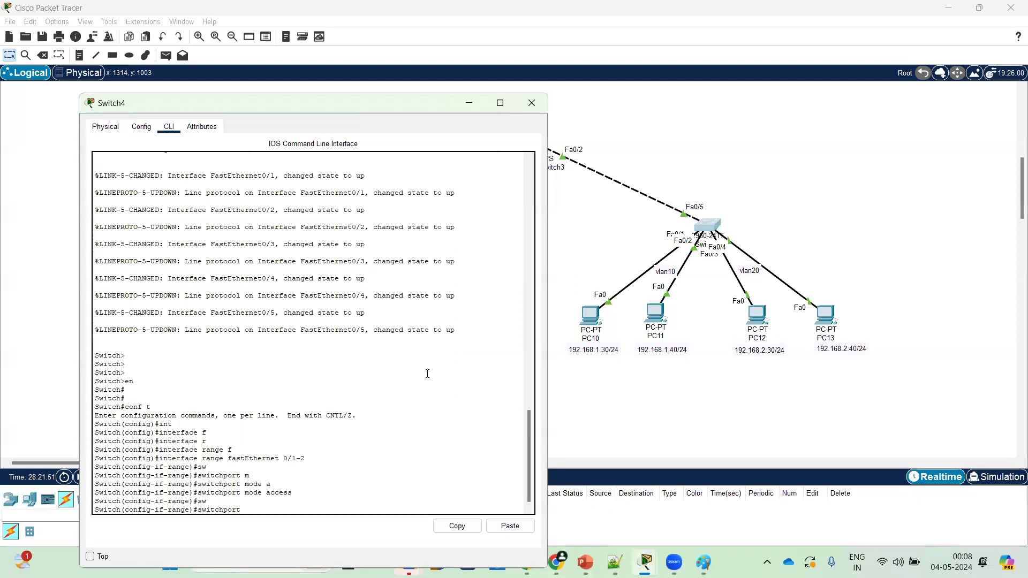
{"action": "type", "text": "a"}
{"action": "key", "text": "Tab"}
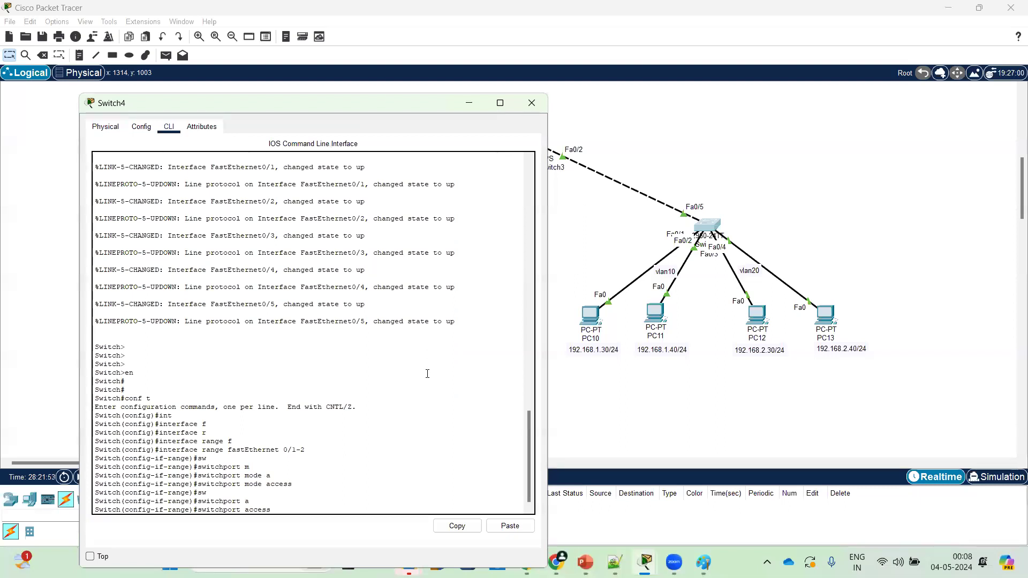
{"action": "type", "text": "v"}
{"action": "key", "text": "Tab"}
{"action": "type", "text": "10"}
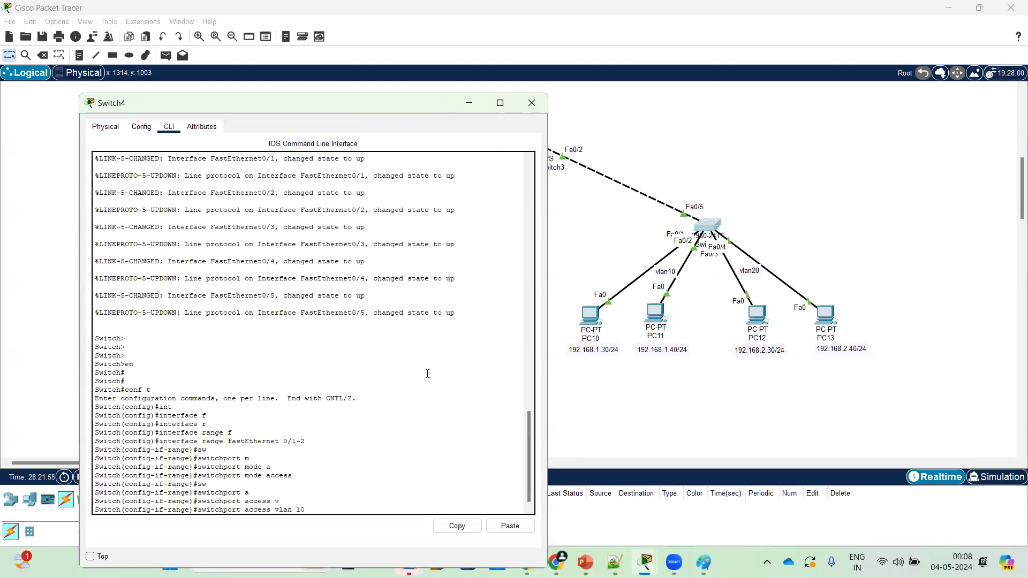
{"action": "key", "text": "Return"}
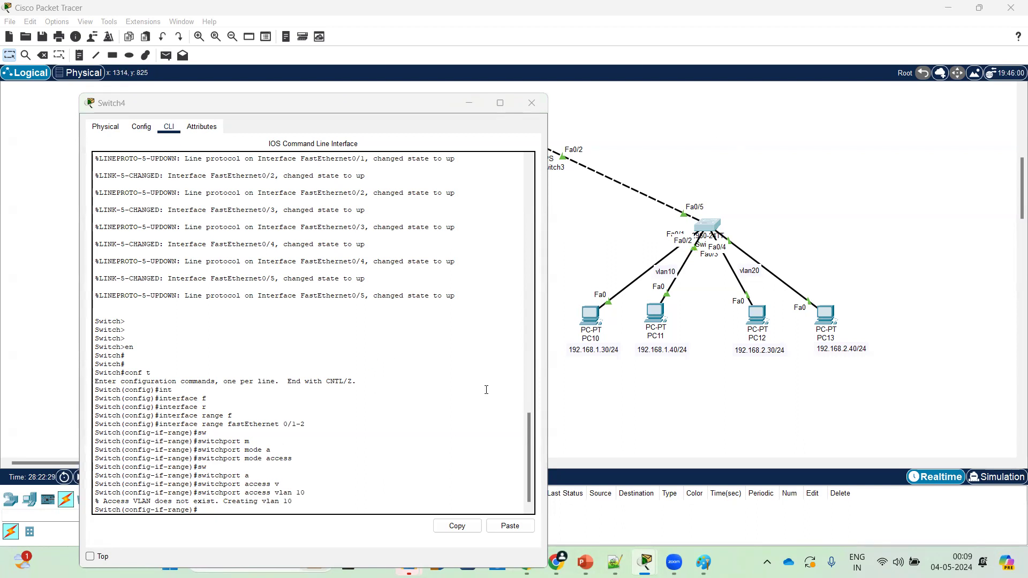
{"action": "key", "text": "Return"}
{"action": "key", "text": "Return"}
{"action": "key", "text": "Return"}
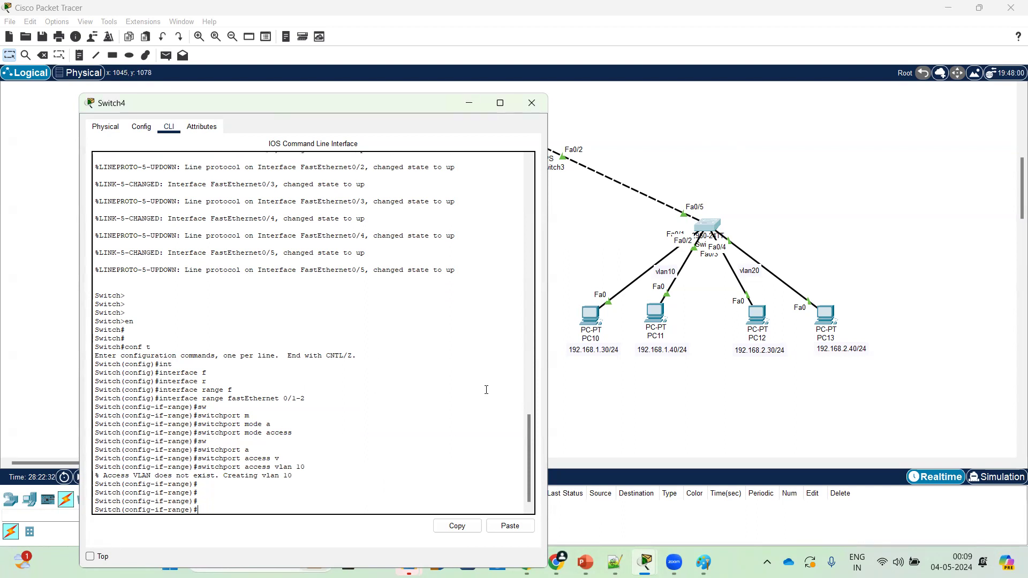
{"action": "type", "text": "ex"}
{"action": "key", "text": "Return"}
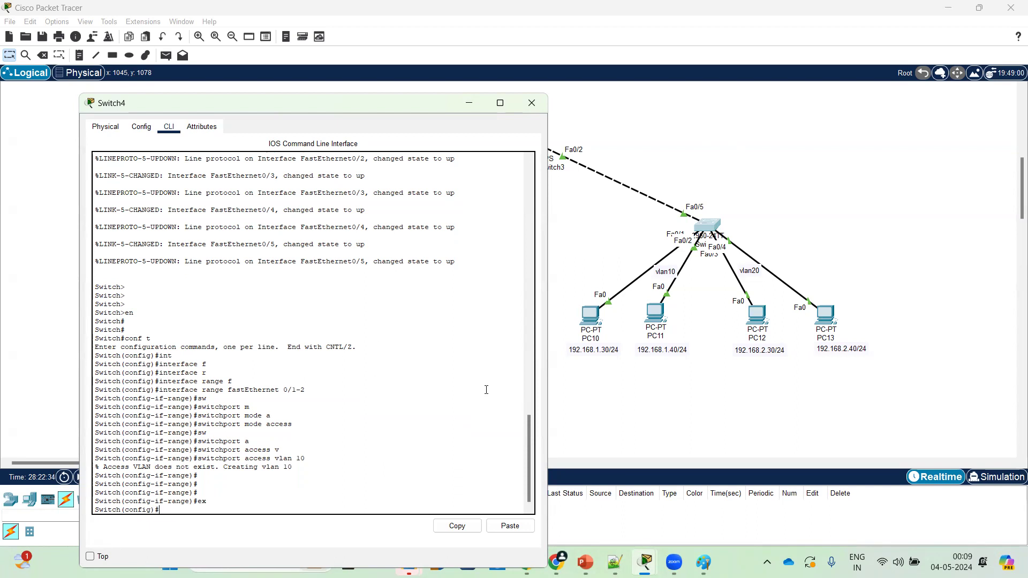
Enter the configuration of VLAN 10 and name it ac
{"action": "type", "text": "vl"}
{"action": "key", "text": "Tab"}
{"action": "type", "text": "10"}
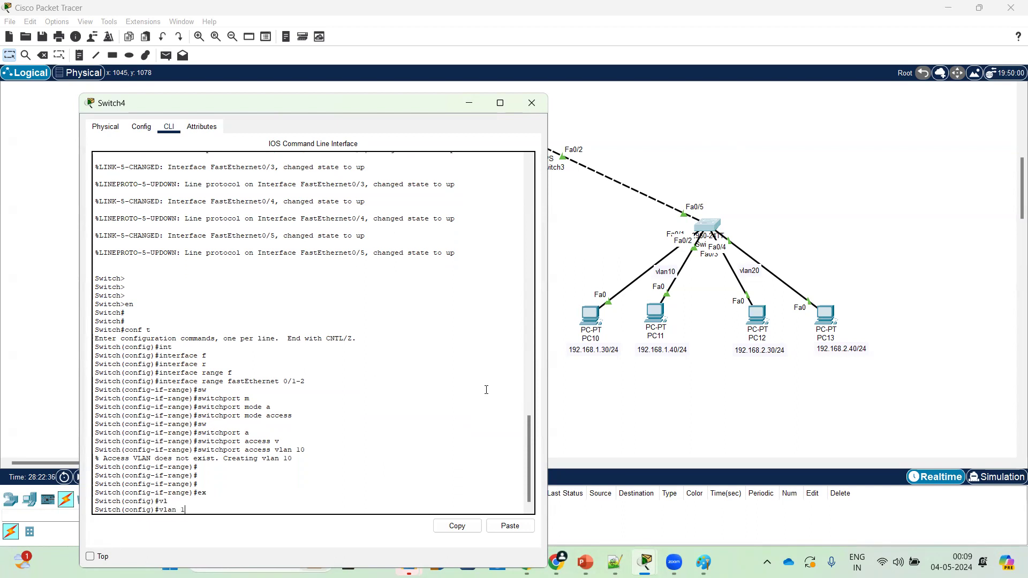
{"action": "key", "text": "Return"}
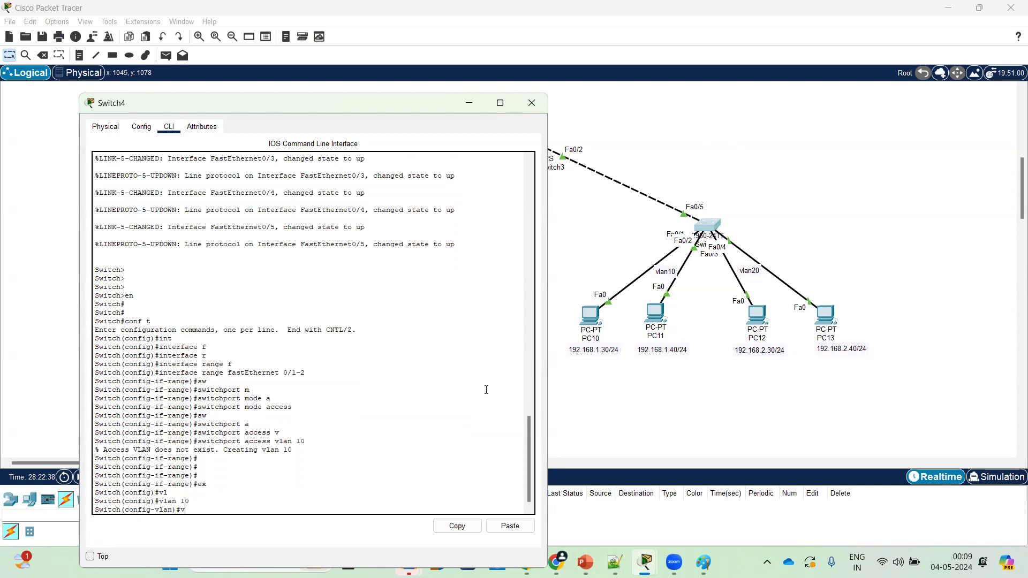
{"action": "type", "text": "n"}
{"action": "key", "text": "Tab"}
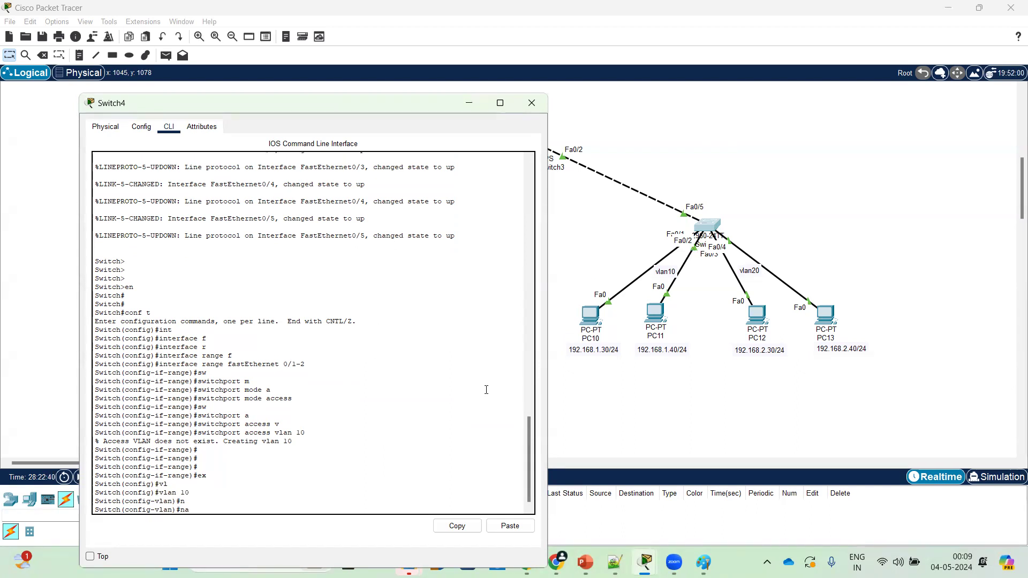
{"action": "type", "text": "a"}
{"action": "key", "text": "Tab"}
{"action": "type", "text": "ac"}
{"action": "key", "text": "Tab"}
{"action": "key", "text": "Return"}
Create VLAN 20, name it hr, and leave configuration mode
{"action": "type", "text": "vl"}
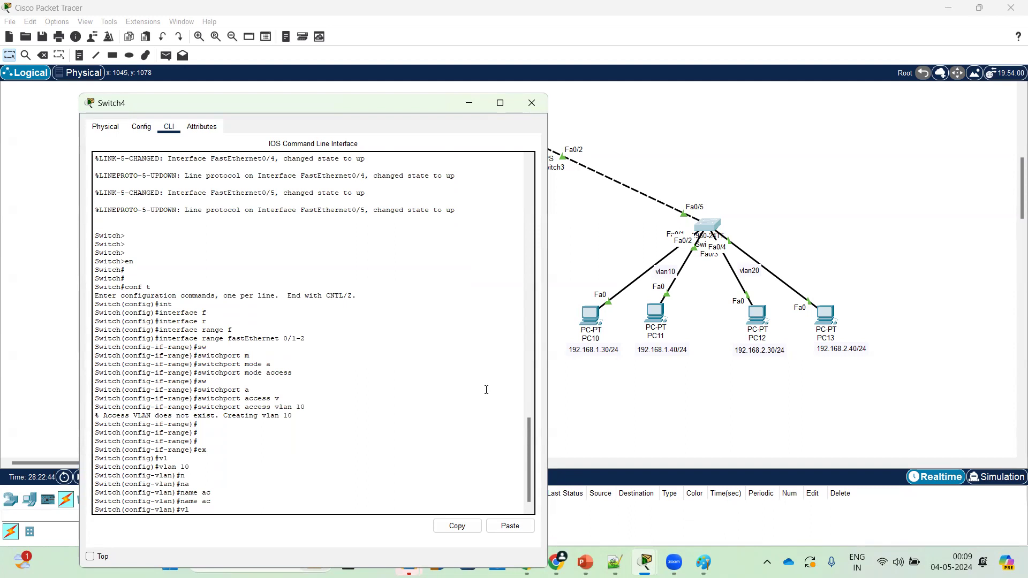
{"action": "type", "text": "an 20"}
{"action": "key", "text": "Return"}
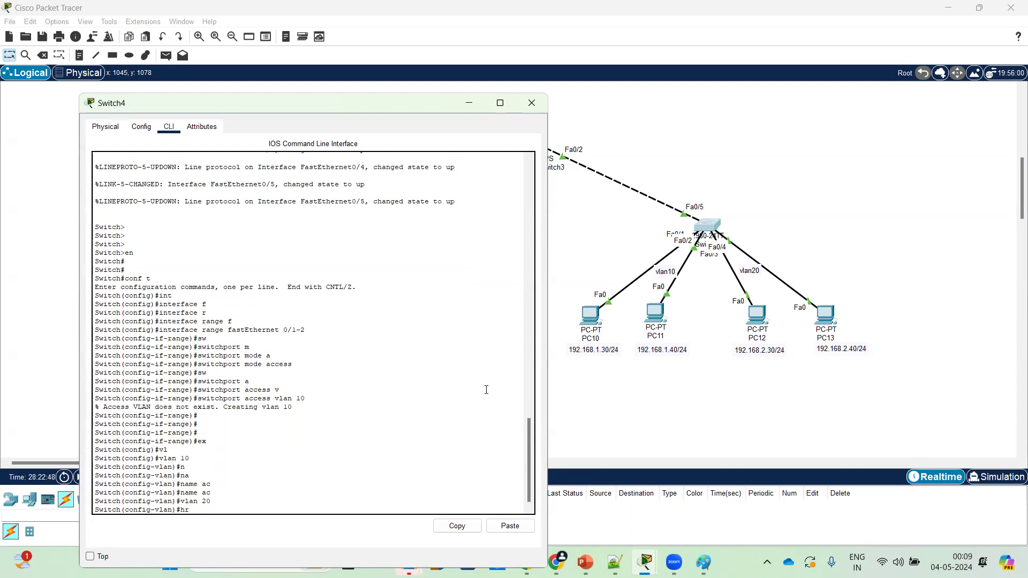
{"action": "key", "text": "Return"}
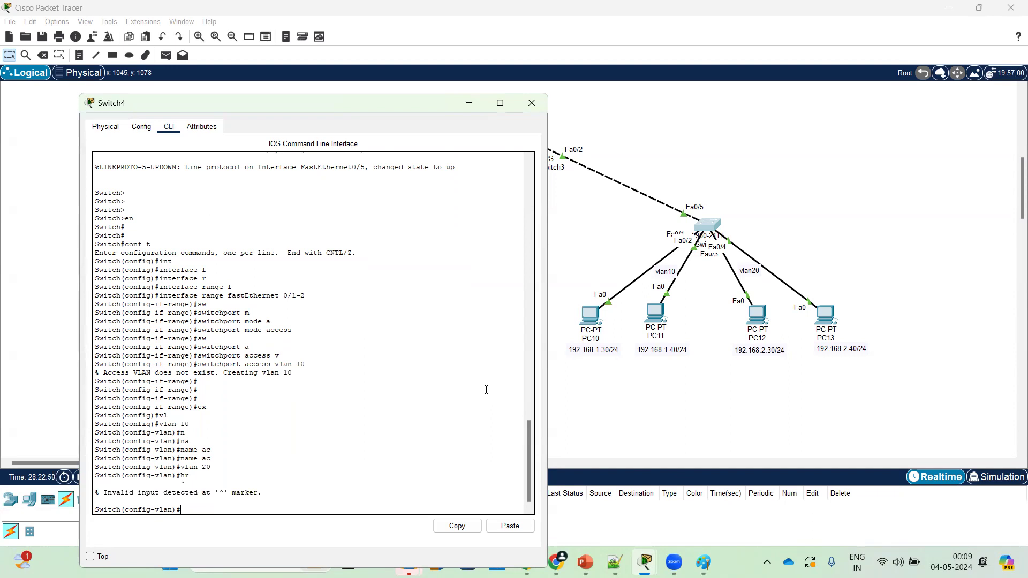
{"action": "type", "text": "na"}
{"action": "key", "text": "Return"}
{"action": "type", "text": "name h"}
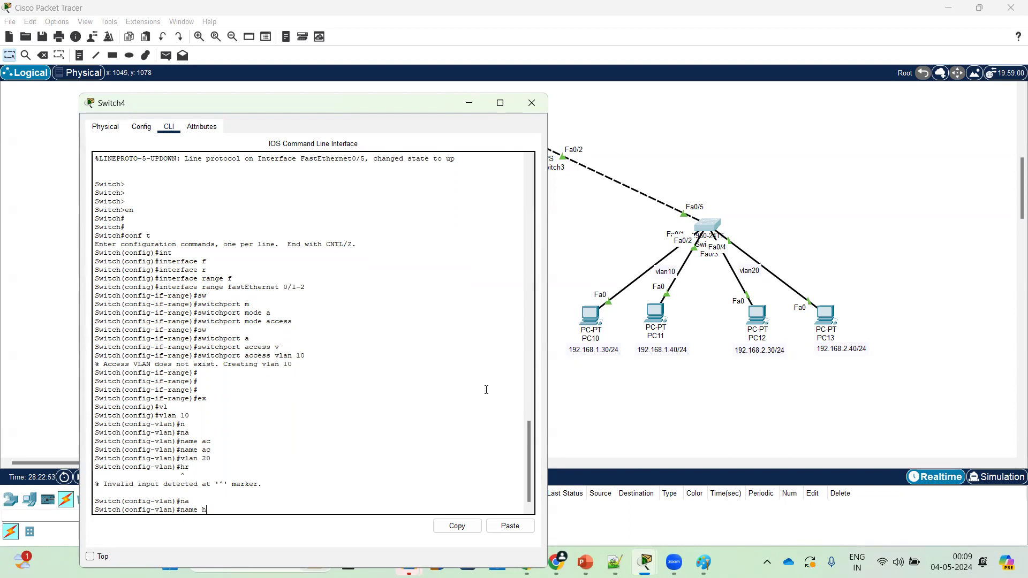
{"action": "type", "text": "r"}
{"action": "key", "text": "Return"}
{"action": "key", "text": "Return"}
{"action": "key", "text": "ctrl+z"}
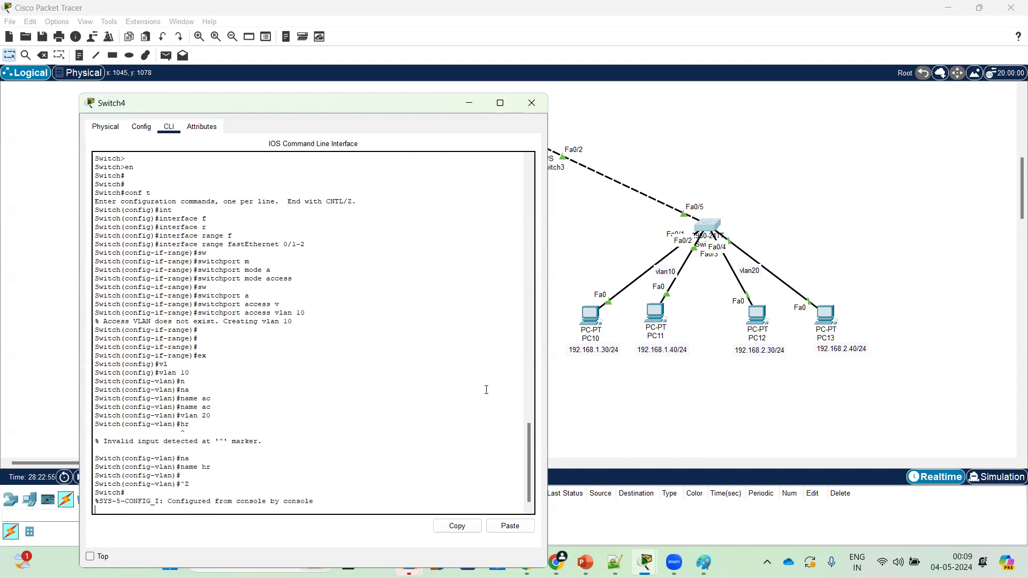
Display the VLAN table of Switch4 to check VLAN names and port assignments
{"action": "key", "text": "Return"}
{"action": "key", "text": "Return"}
{"action": "key", "text": "Return"}
{"action": "key", "text": "Return"}
{"action": "type", "text": "sh"}
{"action": "key", "text": "Tab"}
{"action": "type", "text": "vl"}
{"action": "key", "text": "Tab"}
{"action": "key", "text": "Return"}
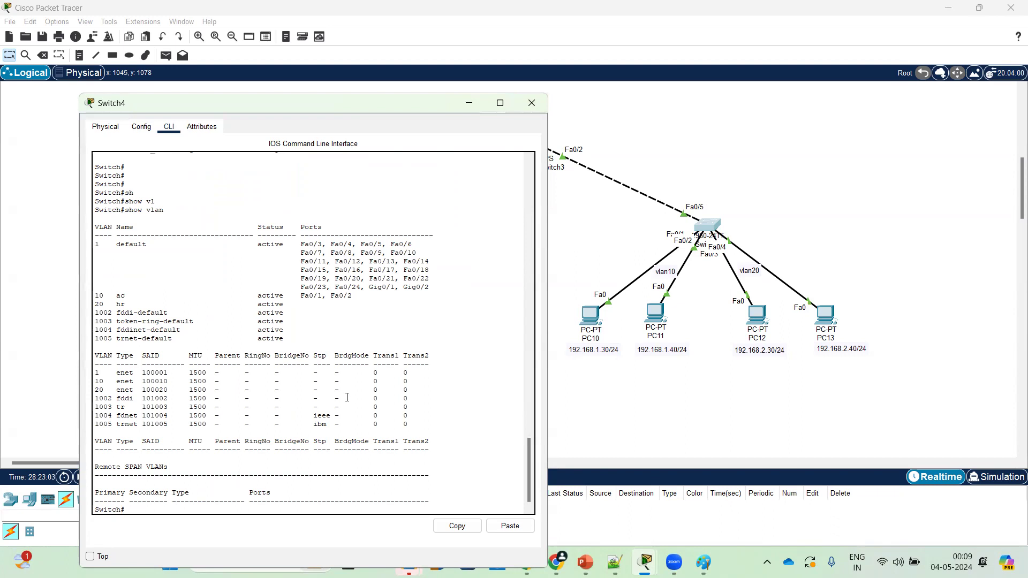
Enter global configuration mode on Switch4 from the terminal
{"action": "key", "text": "Return"}
{"action": "key", "text": "Return"}
{"action": "key", "text": "Return"}
{"action": "type", "text": "co"}
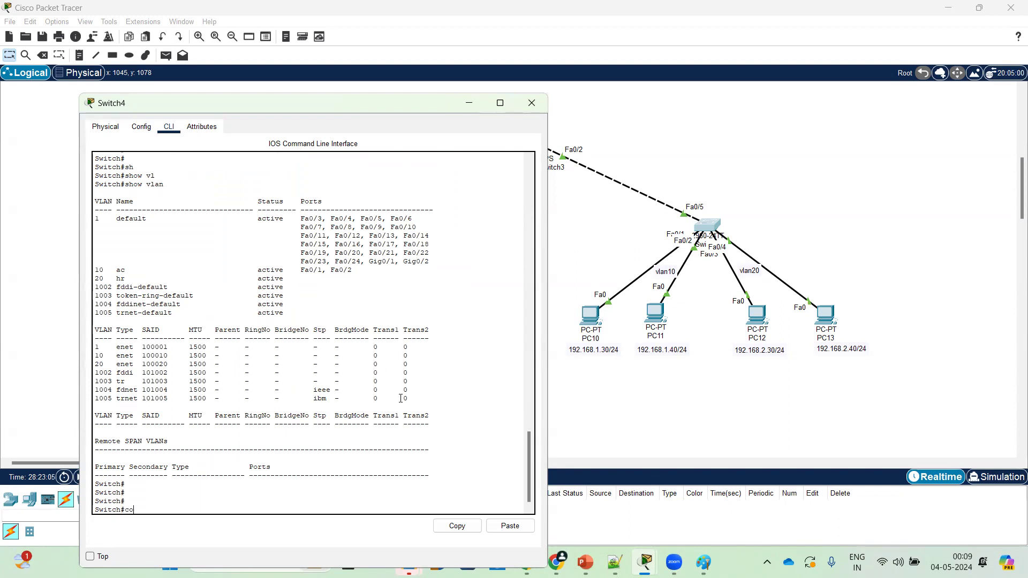
{"action": "type", "text": "nf t"}
{"action": "key", "text": "Return"}
{"action": "key", "text": "Return"}
Select the interface range fastEthernet 0/1-2 again for configuration
{"action": "type", "text": "hr"}
{"action": "key", "text": "BackSpace"}
{"action": "key", "text": "BackSpace"}
{"action": "type", "text": "vlan 20"}
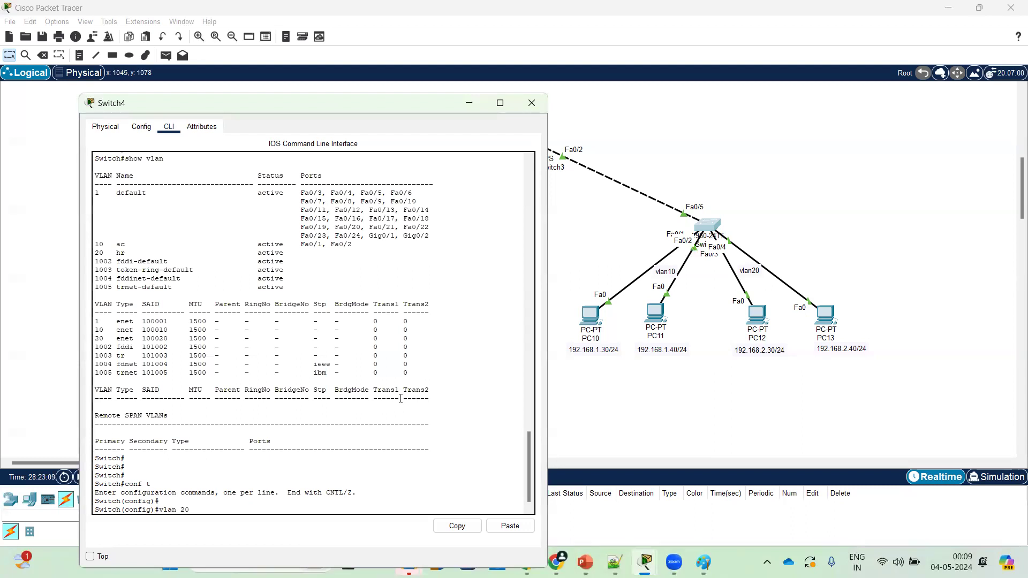
{"action": "key", "text": "Up"}
{"action": "key", "text": "Up"}
{"action": "key", "text": "Up"}
{"action": "key", "text": "Up"}
{"action": "key", "text": "Up"}
{"action": "key", "text": "Up"}
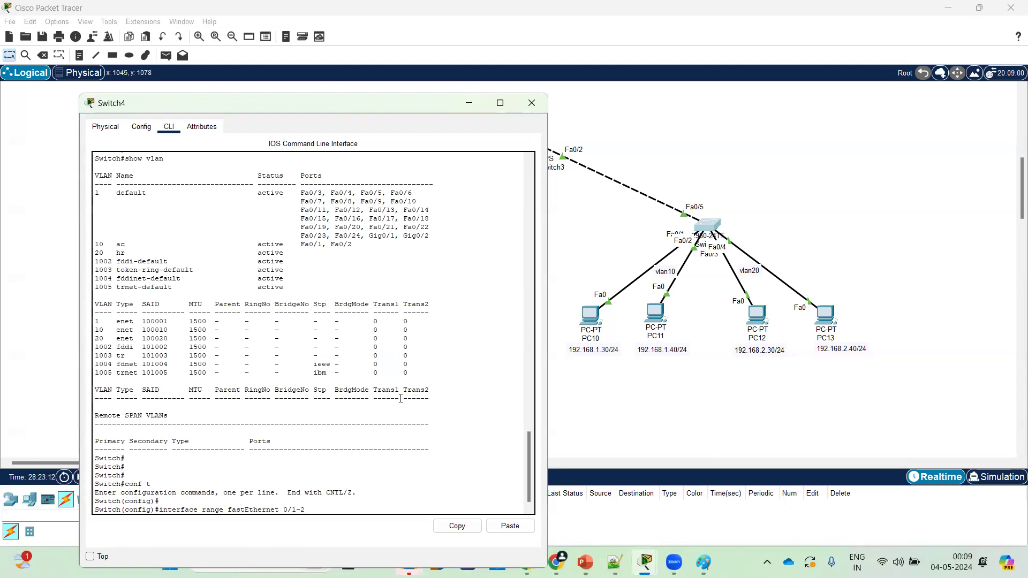
{"action": "key", "text": "Return"}
Reapply access VLAN 10 to the fastEthernet 0/1-2 ports
{"action": "key", "text": "Up"}
{"action": "key", "text": "Up"}
{"action": "key", "text": "Up"}
{"action": "key", "text": "Up"}
{"action": "key", "text": "Up"}
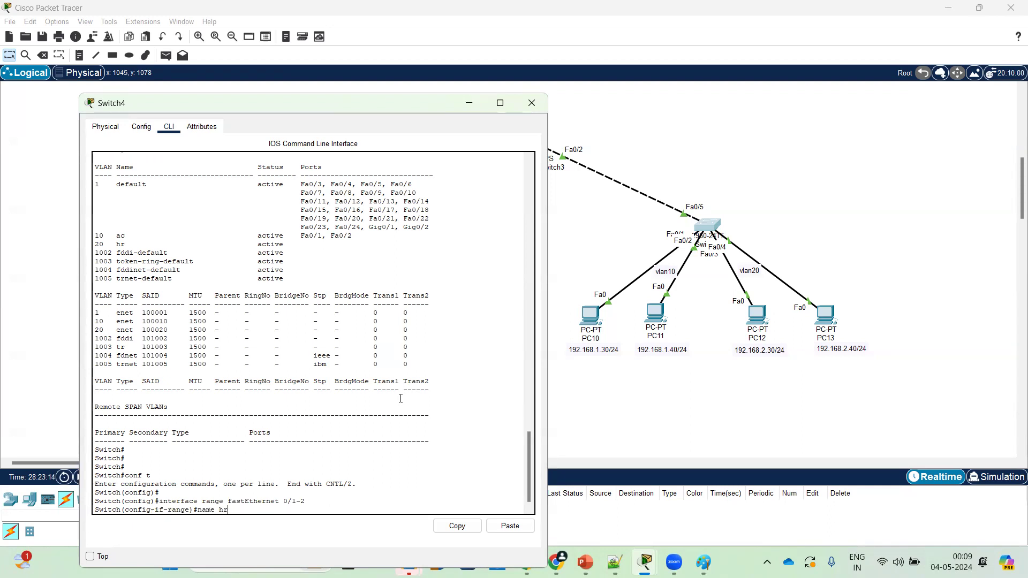
{"action": "key", "text": "Up"}
{"action": "key", "text": "Up"}
{"action": "key", "text": "Up"}
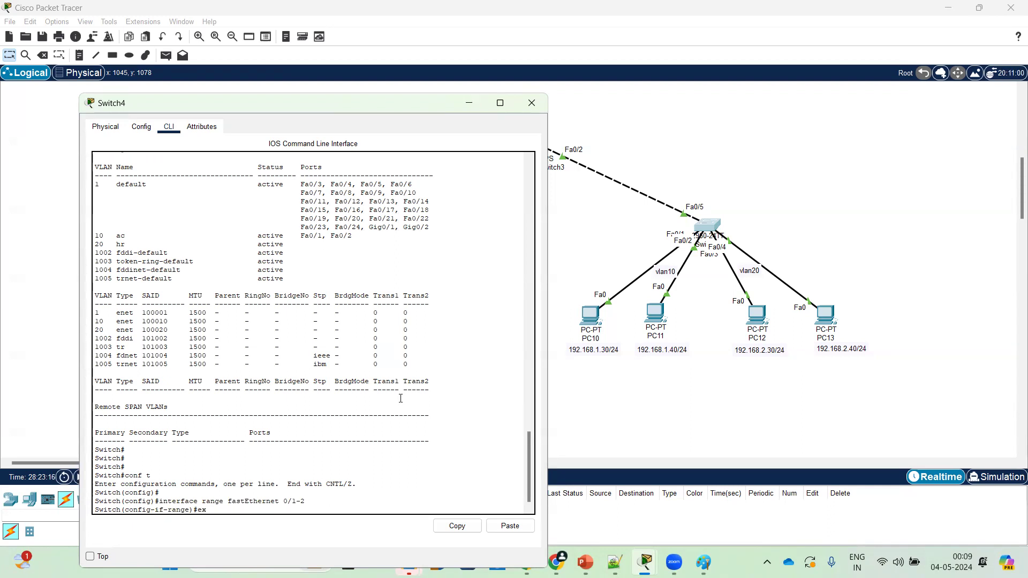
{"action": "key", "text": "Return"}
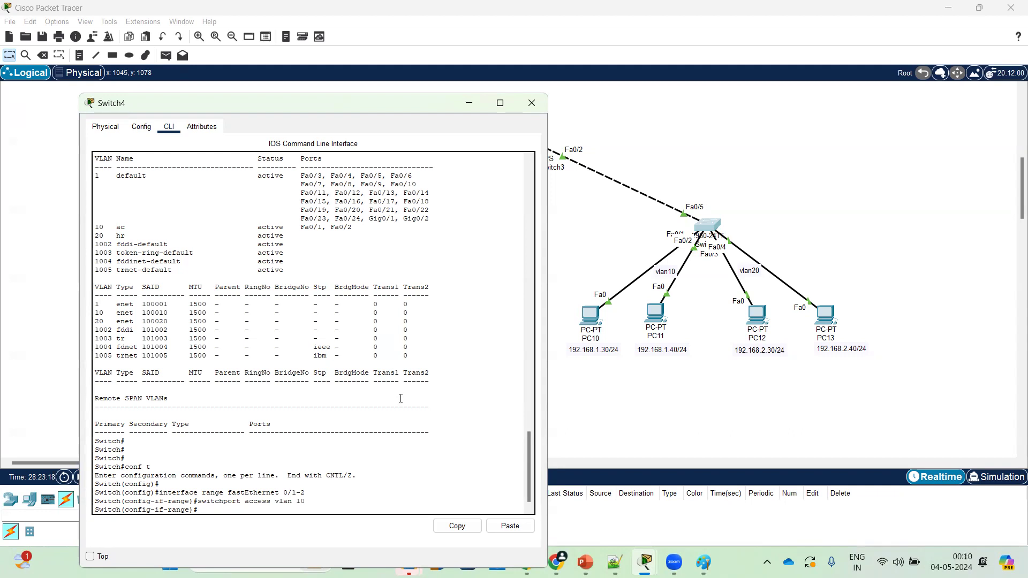
Reapply switchport mode access to the fastEthernet 0/1-2 ports and exit the interface range configuration
{"action": "type", "text": "sw"}
{"action": "key", "text": "Tab"}
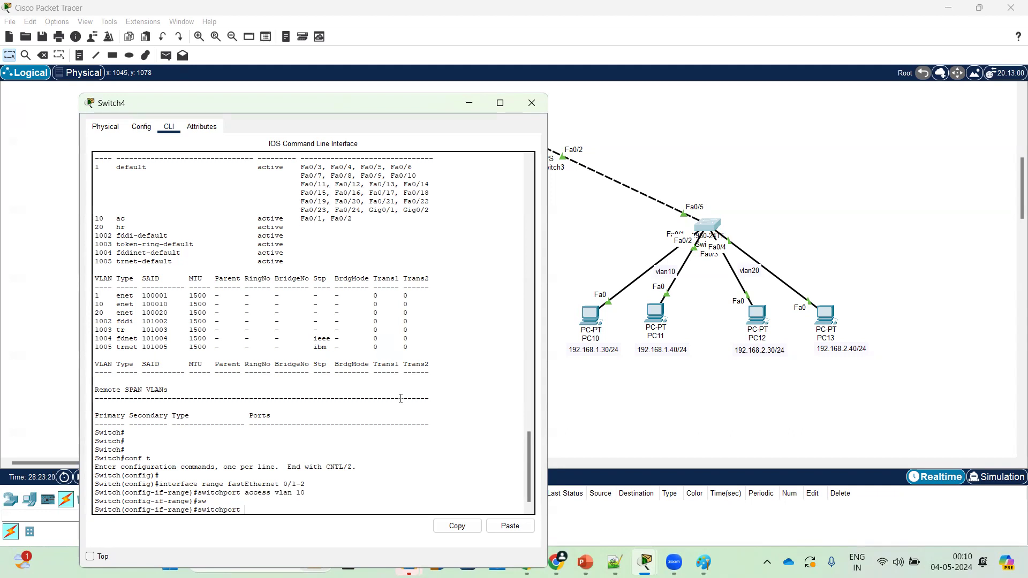
{"action": "type", "text": "a"}
{"action": "key", "text": "Tab"}
{"action": "key", "text": "BackSpace"}
{"action": "key", "text": "BackSpace"}
{"action": "key", "text": "BackSpace"}
{"action": "key", "text": "BackSpace"}
{"action": "key", "text": "BackSpace"}
{"action": "key", "text": "BackSpace"}
{"action": "key", "text": "BackSpace"}
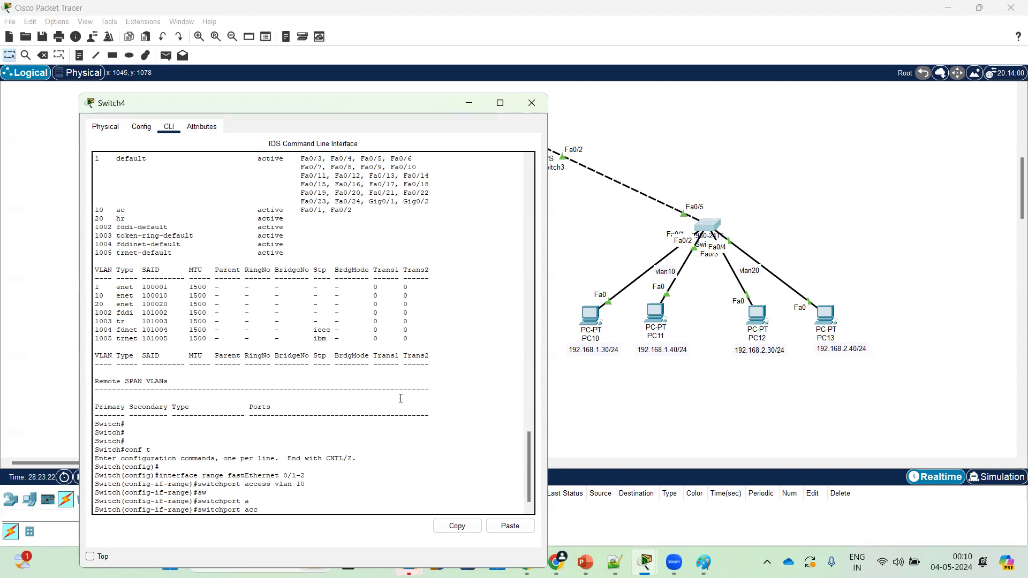
{"action": "type", "text": "mo"}
{"action": "key", "text": "Tab"}
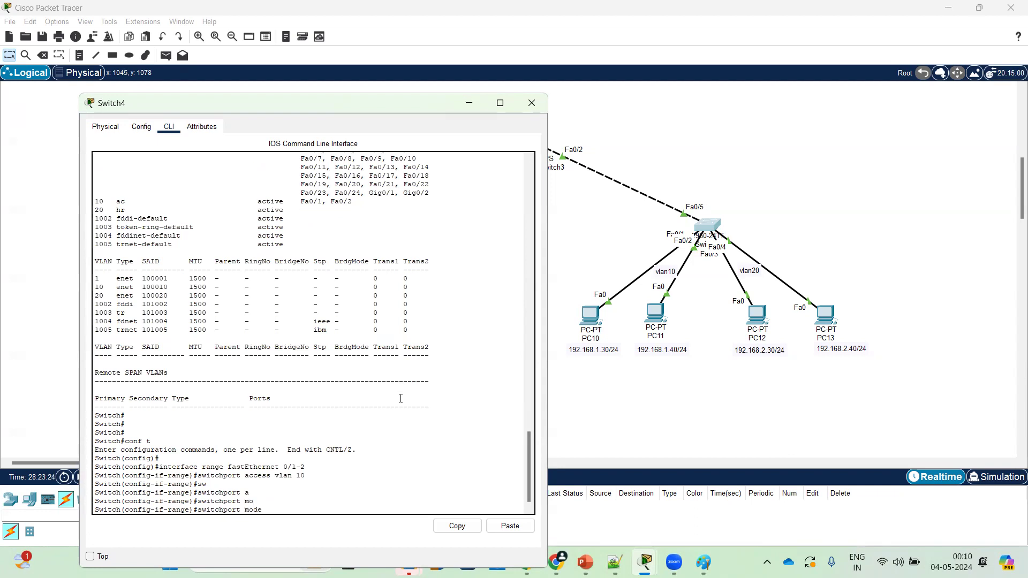
{"action": "type", "text": "ac"}
{"action": "key", "text": "Tab"}
{"action": "key", "text": "Return"}
{"action": "key", "text": "Return"}
{"action": "key", "text": "Return"}
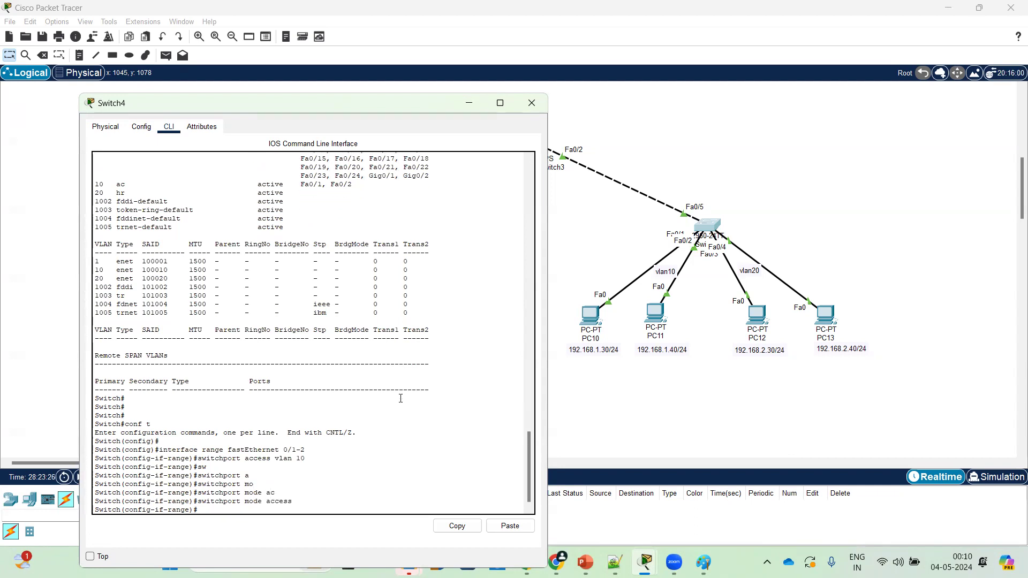
{"action": "type", "text": "ex"}
{"action": "key", "text": "Return"}
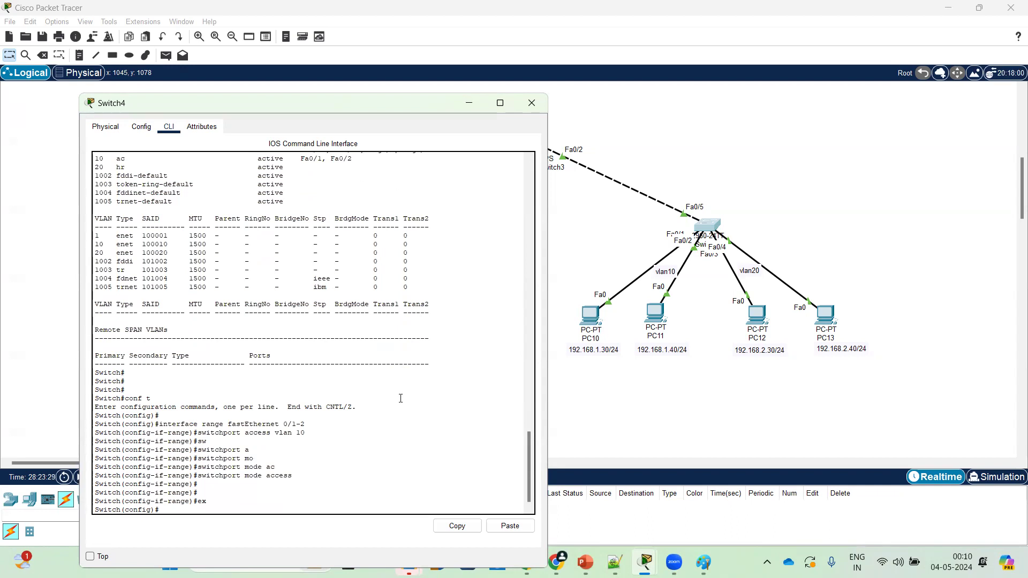
Select the interface range fastEthernet 0/3-4 for configuration
{"action": "type", "text": "int"}
{"action": "key", "text": "Tab"}
{"action": "type", "text": "r"}
{"action": "key", "text": "Tab"}
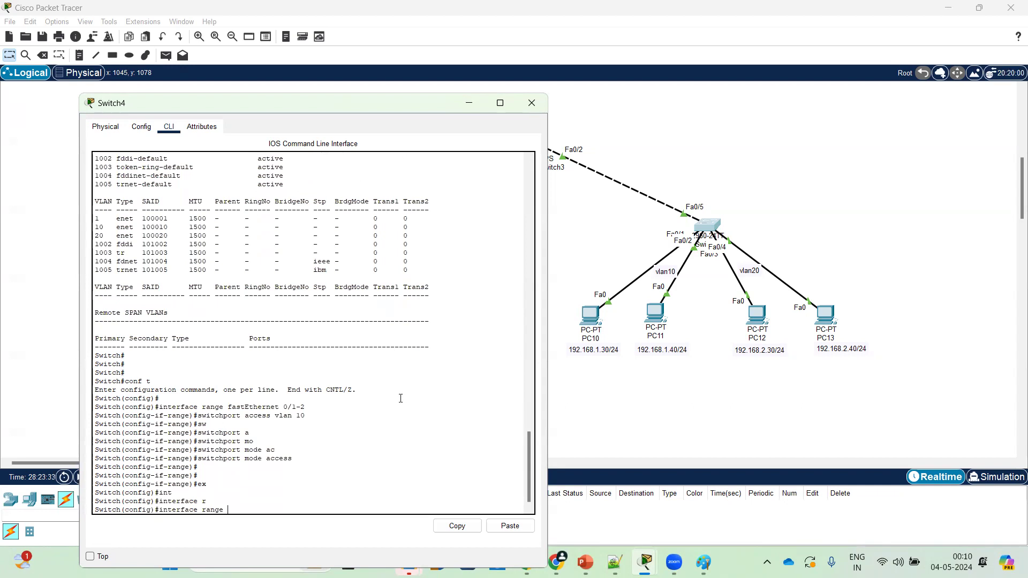
{"action": "type", "text": "f"}
{"action": "key", "text": "Tab"}
{"action": "type", "text": "0/3-"}
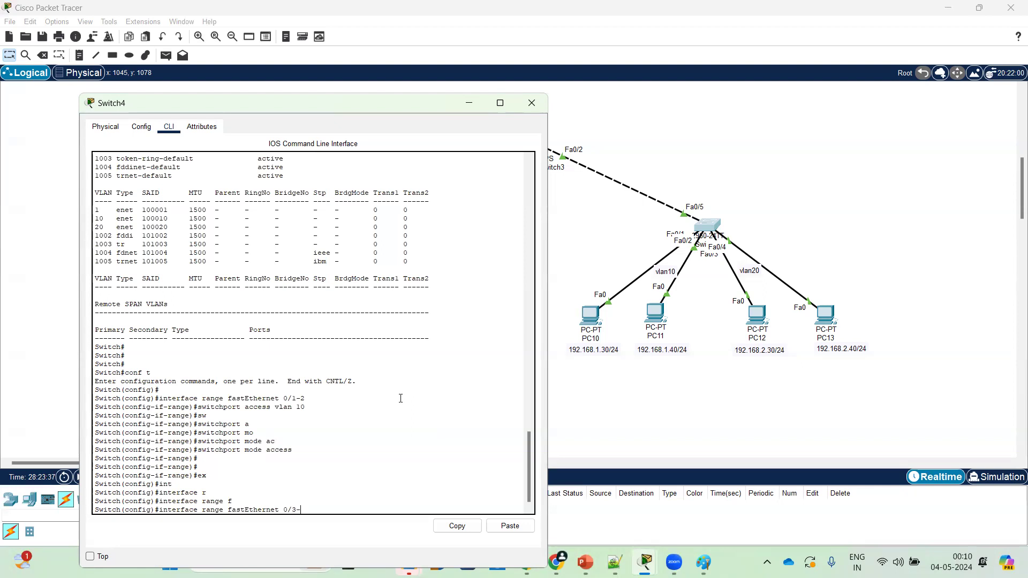
{"action": "type", "text": "4"}
{"action": "key", "text": "Return"}
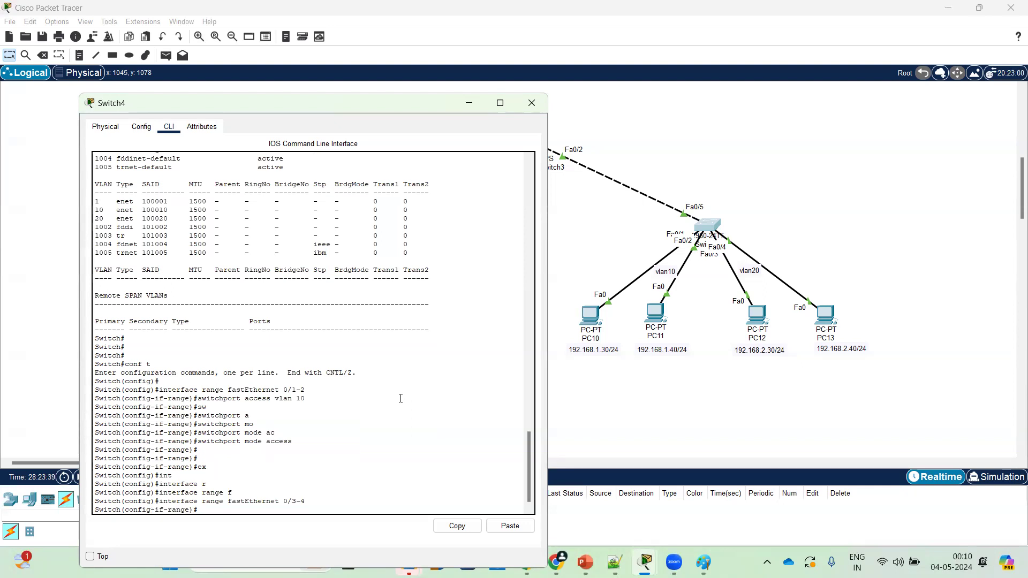
Set the switchport mode of the fastEthernet 0/3-4 ports to access
{"action": "type", "text": "sw"}
{"action": "key", "text": "Tab"}
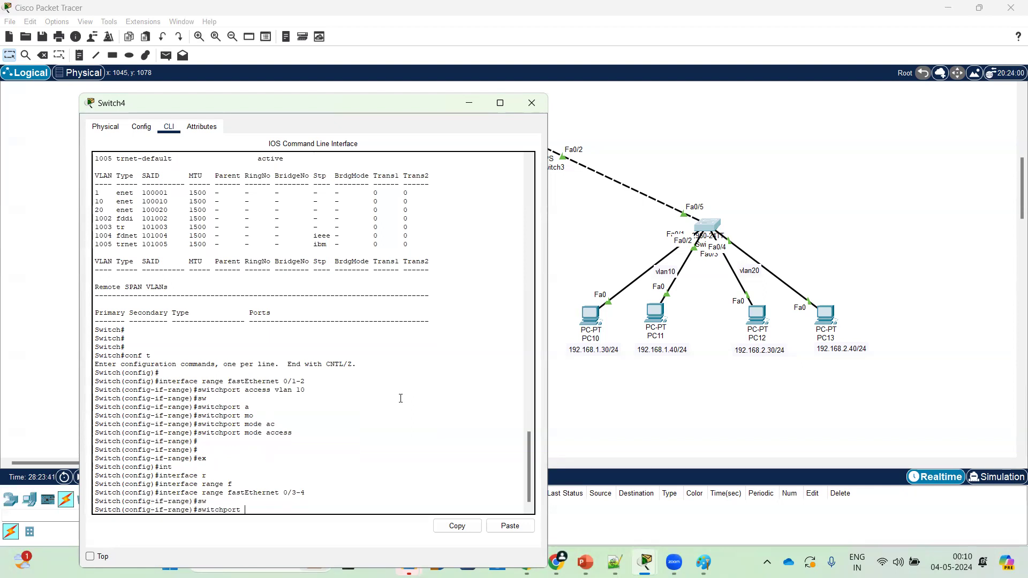
{"action": "type", "text": "m"}
{"action": "key", "text": "Tab"}
{"action": "type", "text": "a"}
{"action": "key", "text": "Tab"}
{"action": "key", "text": "Return"}
Assign the fastEthernet 0/3-4 ports to access VLAN 20
{"action": "type", "text": "sw"}
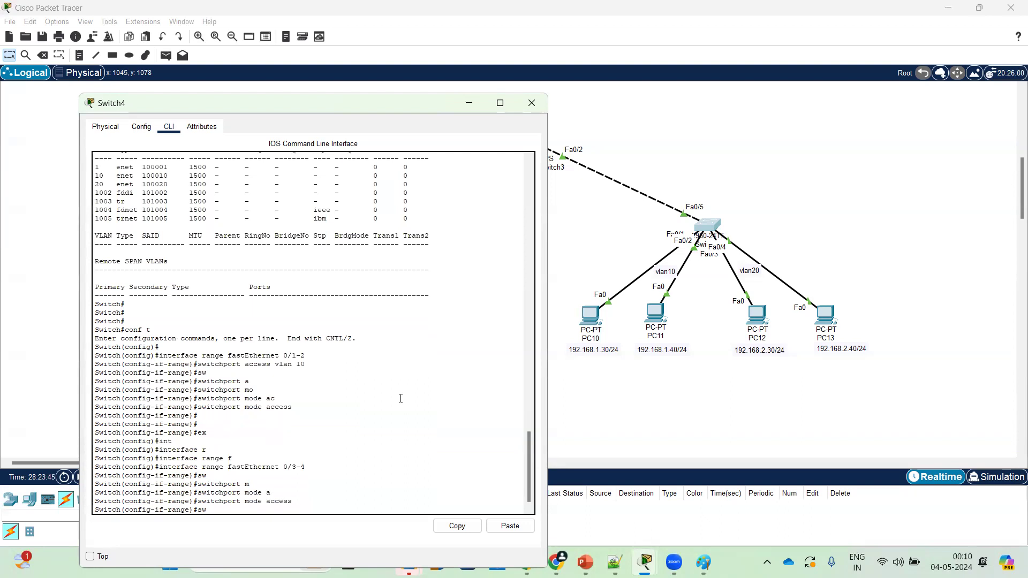
{"action": "key", "text": "Tab"}
{"action": "type", "text": "v"}
{"action": "key", "text": "Tab"}
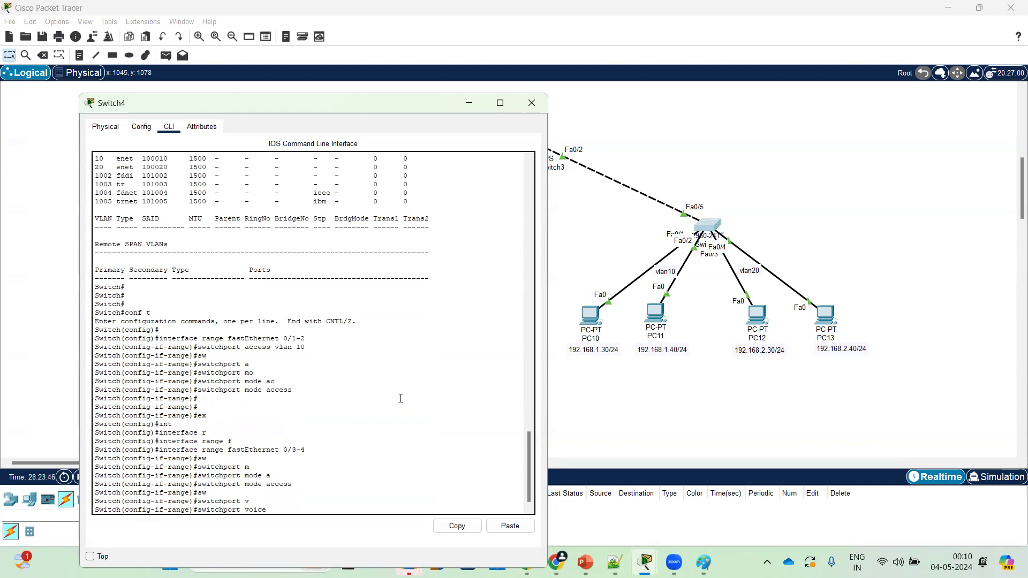
{"action": "key", "text": "BackSpace"}
{"action": "key", "text": "BackSpace"}
{"action": "key", "text": "BackSpace"}
{"action": "key", "text": "BackSpace"}
{"action": "key", "text": "BackSpace"}
{"action": "key", "text": "BackSpace"}
{"action": "type", "text": "ac"}
{"action": "key", "text": "Tab"}
{"action": "type", "text": "v"}
{"action": "key", "text": "Tab"}
{"action": "type", "text": "20"}
{"action": "key", "text": "Return"}
{"action": "key", "text": "Return"}
{"action": "key", "text": "Return"}
Exit the interface range configuration and return to privileged EXEC mode
{"action": "type", "text": "ex"}
{"action": "key", "text": "Return"}
{"action": "key", "text": "Return"}
{"action": "key", "text": "ctrl+z"}
{"action": "key", "text": "Return"}
{"action": "key", "text": "Return"}
{"action": "key", "text": "Return"}
{"action": "key", "text": "Return"}
{"action": "key", "text": "Return"}
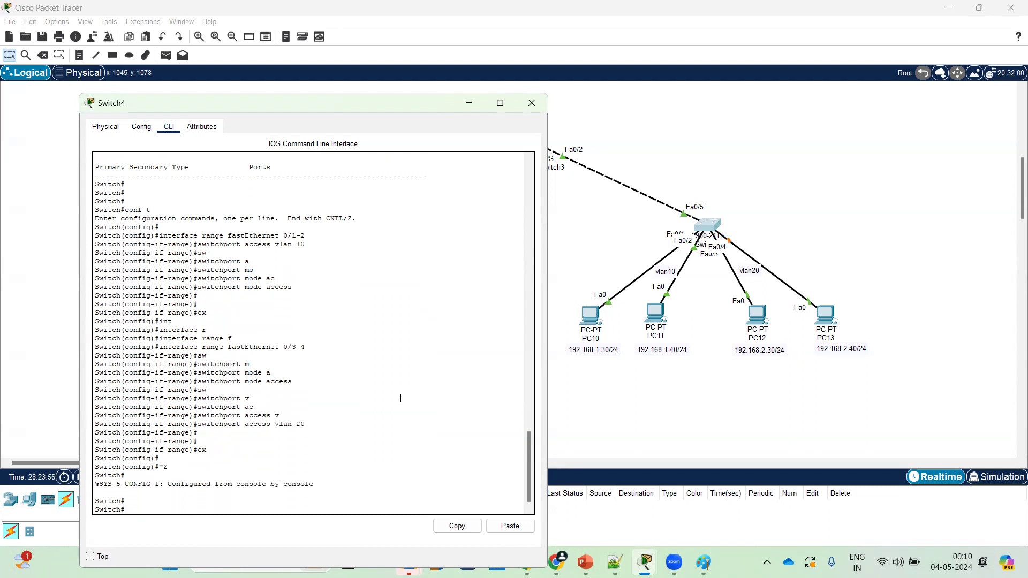
Display Switch4's VLAN table with show vlan and page through to the end of the listing
{"action": "type", "text": "sh"}
{"action": "key", "text": "Tab"}
{"action": "type", "text": "vl"}
{"action": "key", "text": "Tab"}
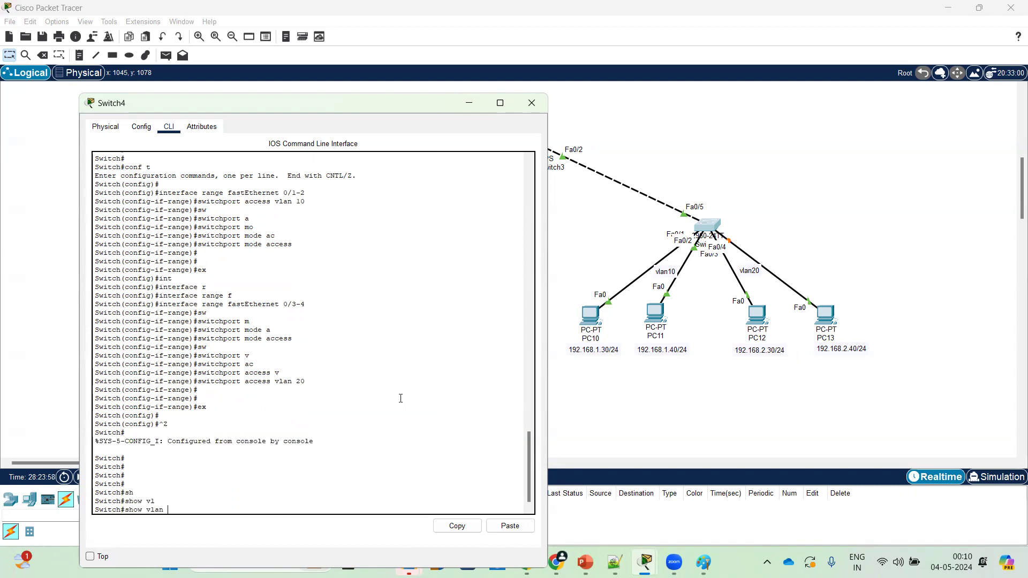
{"action": "key", "text": "Return"}
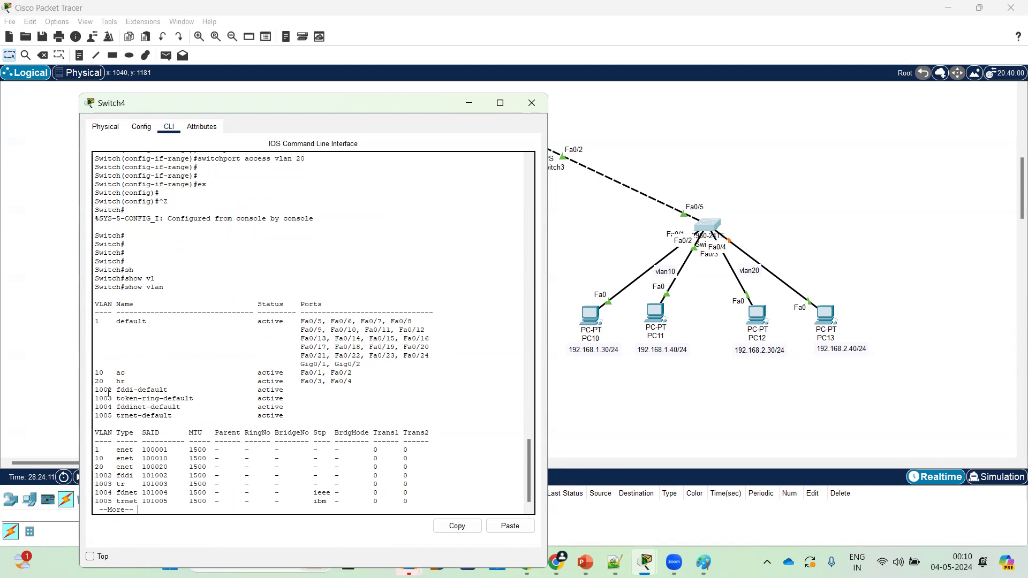
{"action": "scroll", "coordinate": [431, 420], "scroll_direction": "down", "scroll_amount": 1}
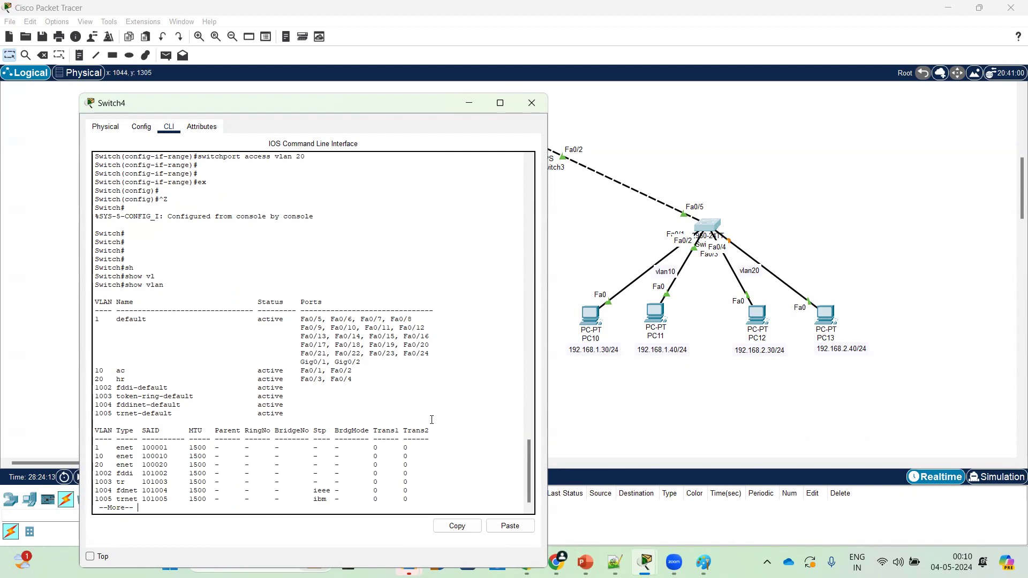
{"action": "key", "text": "space"}
{"action": "key", "text": "Return"}
{"action": "key", "text": "Return"}
{"action": "key", "text": "Return"}
{"action": "key", "text": "Return"}
Display Switch4's running configuration to check the VLAN assignments of its access ports, and minimize the Switch4 window
{"action": "type", "text": "sh"}
{"action": "key", "text": "Tab"}
{"action": "type", "text": "ru"}
{"action": "key", "text": "Tab"}
{"action": "key", "text": "Return"}
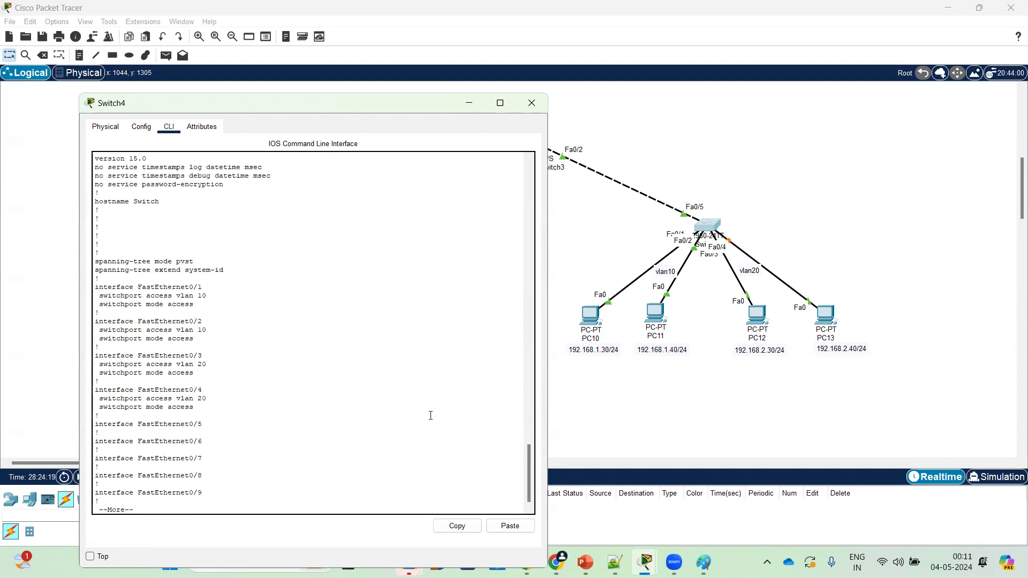
{"action": "key", "text": "Return"}
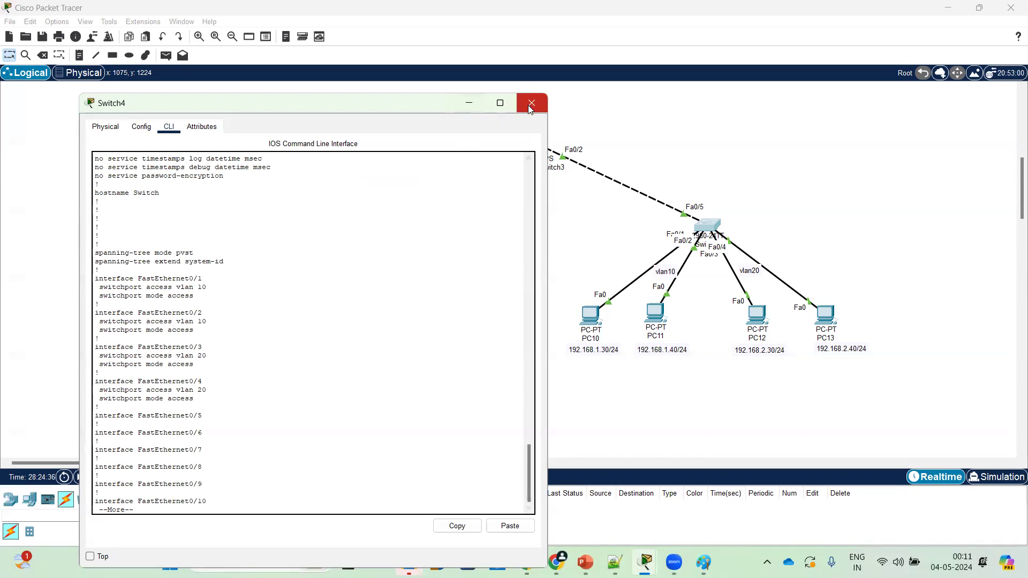
{"action": "left_click", "coordinate": [468, 102]}
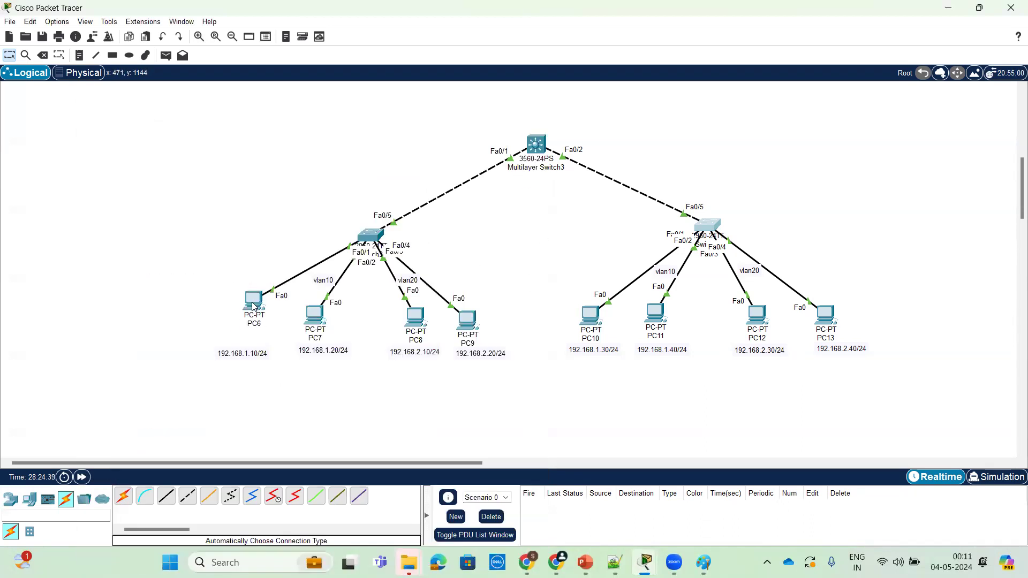
Move PC6 slightly down in the topology, closer to its 192.168.1.10/24 label
{"action": "left_click_drag", "start_coordinate": [254, 304], "coordinate": [249, 322]}
{"action": "left_click", "coordinate": [248, 318]}
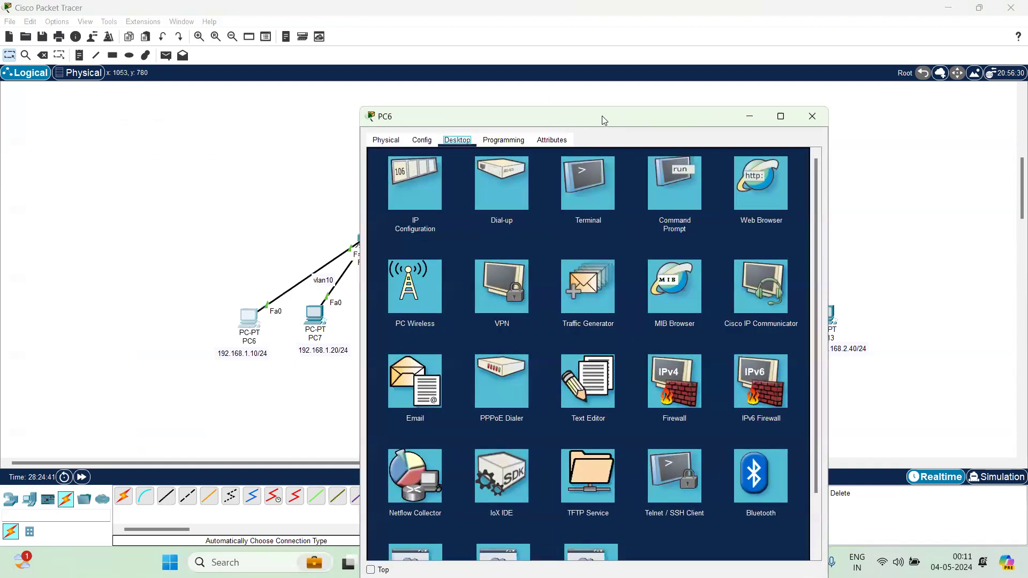
{"action": "left_click_drag", "start_coordinate": [601, 120], "coordinate": [702, 79]}
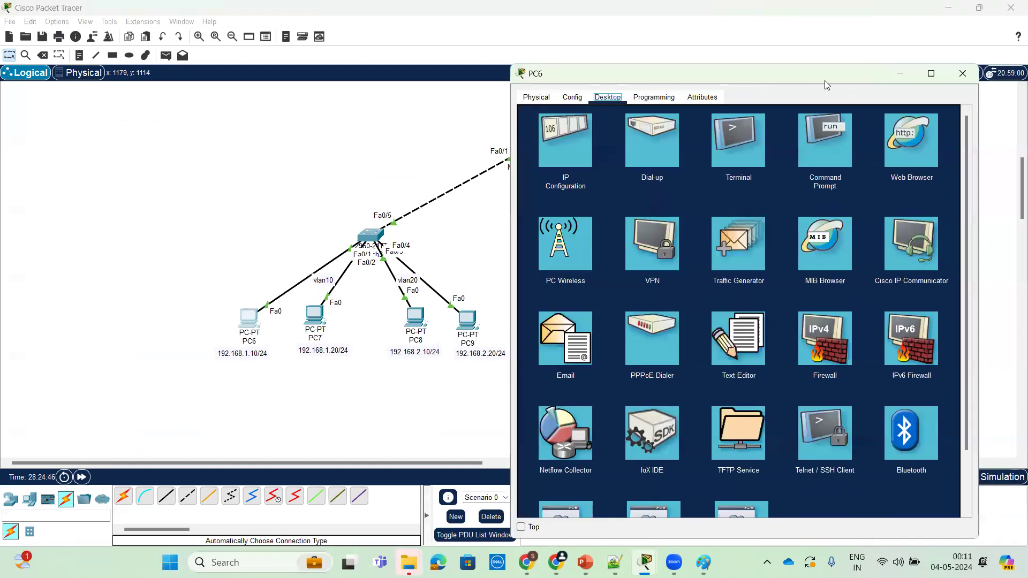
{"action": "left_click", "coordinate": [963, 74]}
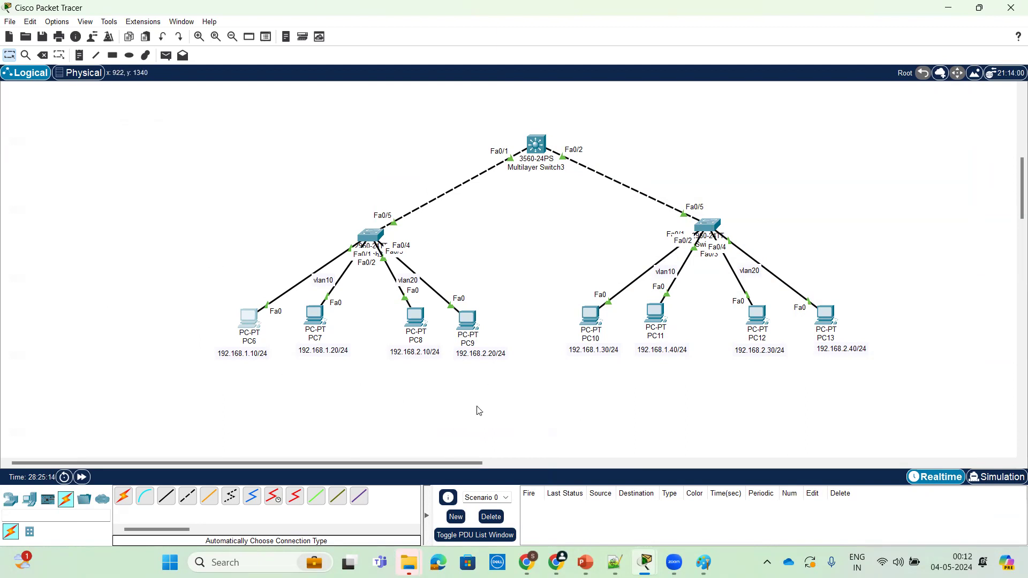
Ping 192.168.1.30 from PC6's Command Prompt and close the PC6 window
{"action": "left_click", "coordinate": [248, 324]}
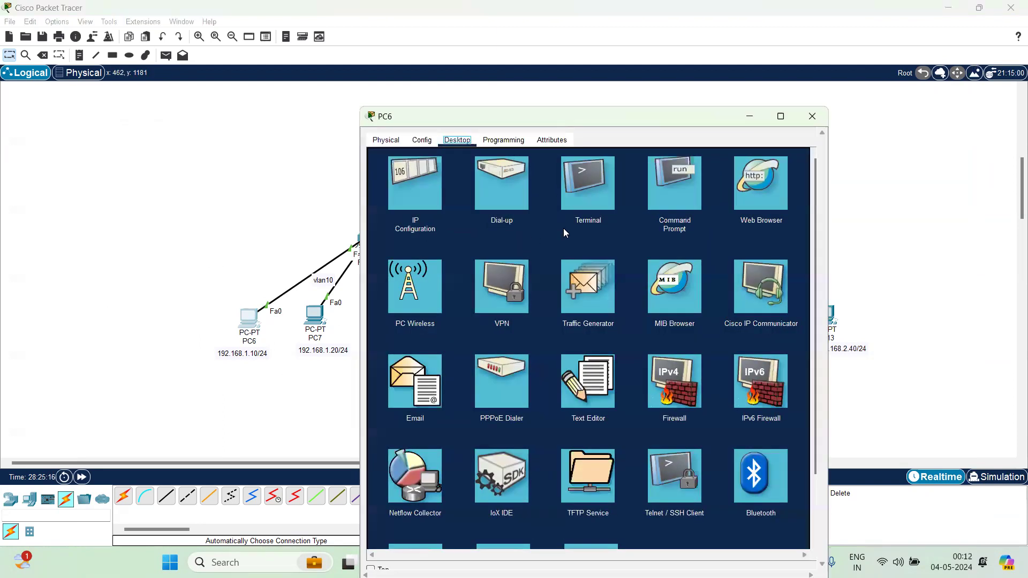
{"action": "left_click_drag", "start_coordinate": [620, 124], "coordinate": [765, 102]}
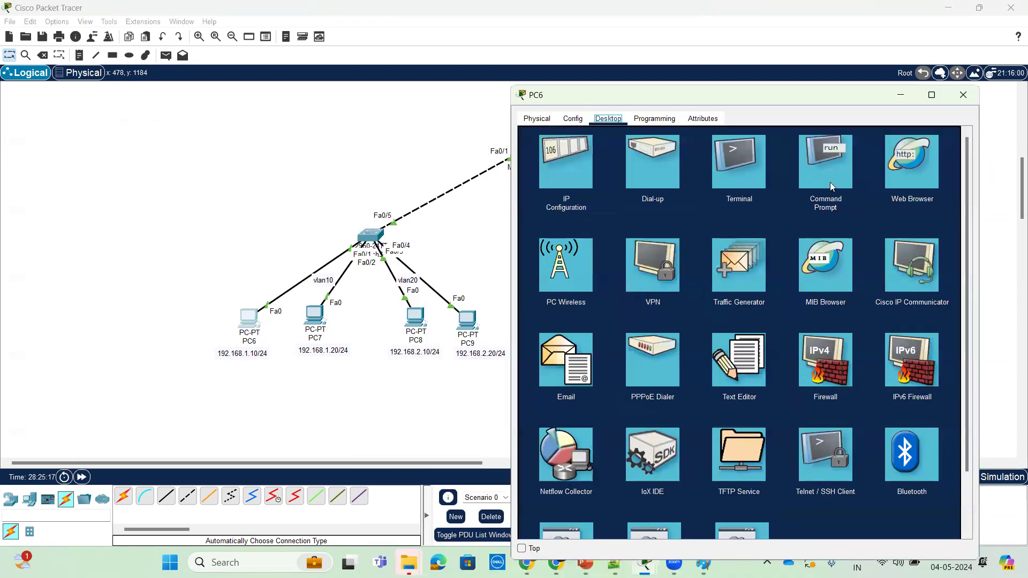
{"action": "left_click", "coordinate": [830, 182]}
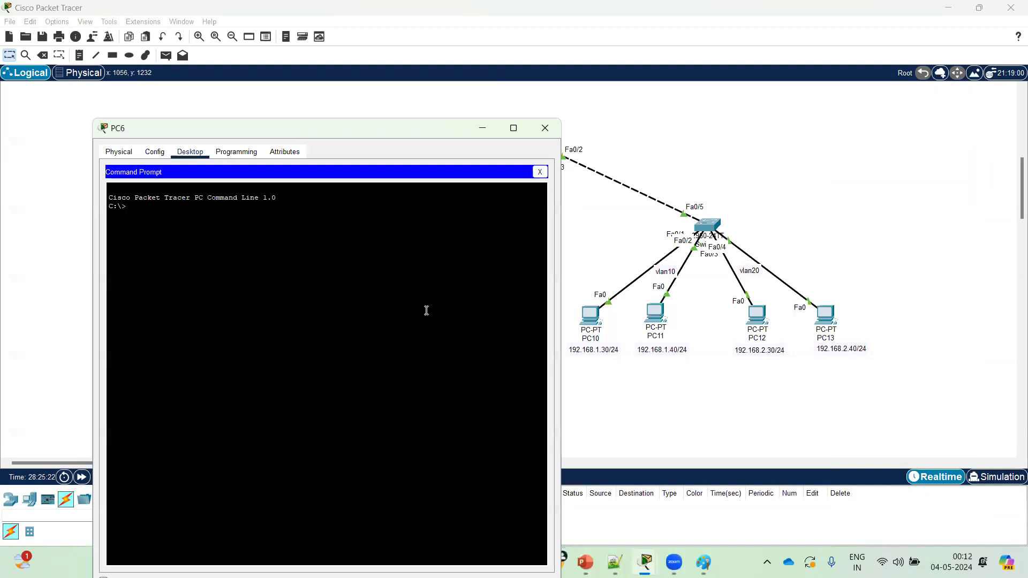
{"action": "type", "text": "ping 192.168.1.30"}
{"action": "key", "text": "Return"}
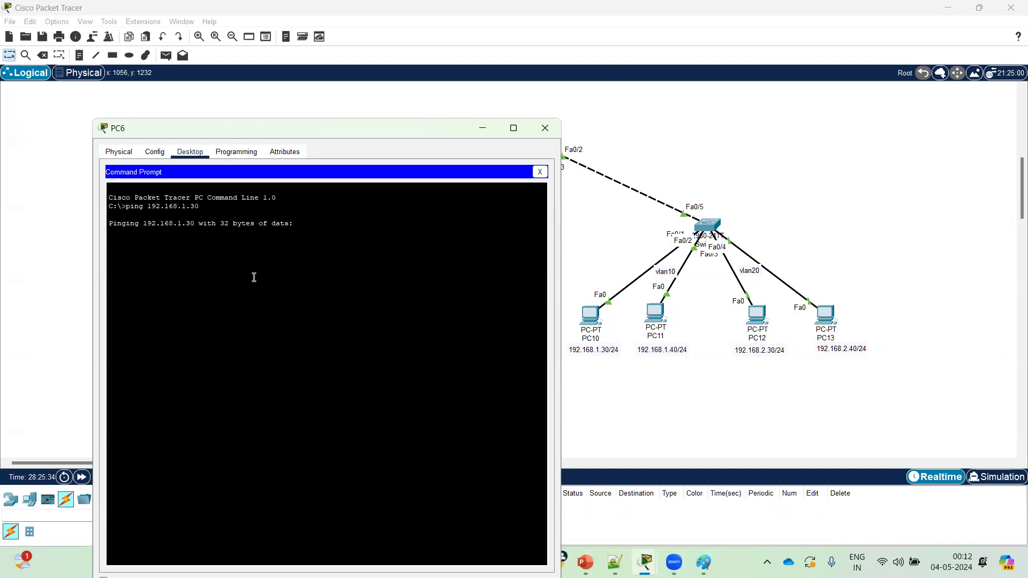
{"action": "left_click", "coordinate": [544, 128]}
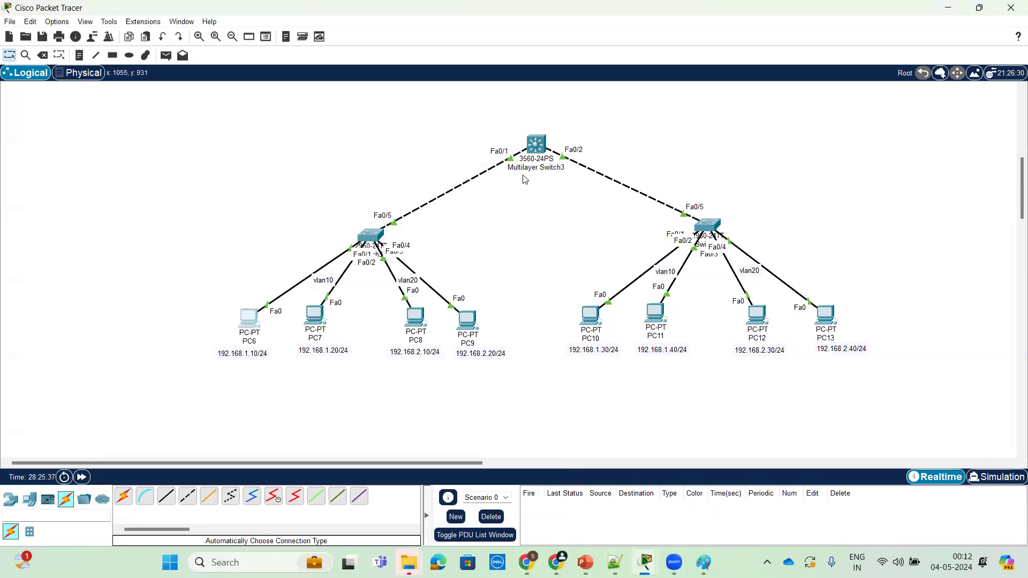
Open the command line of Multilayer Switch3 and answer no to the initial configuration dialog to reach the user EXEC prompt
{"action": "left_click", "coordinate": [540, 147]}
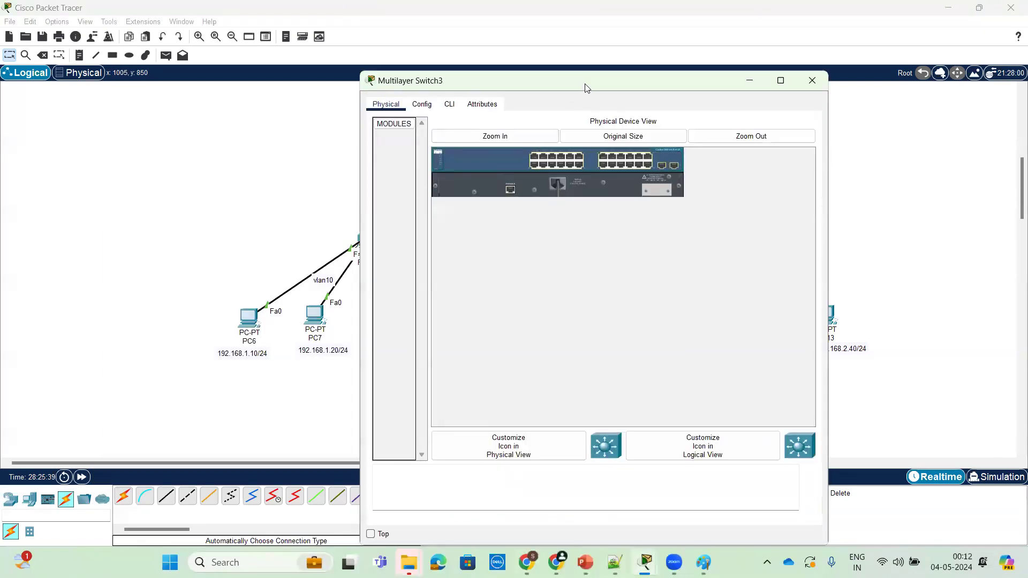
{"action": "left_click_drag", "start_coordinate": [586, 87], "coordinate": [750, 127]}
{"action": "left_click", "coordinate": [470, 204]}
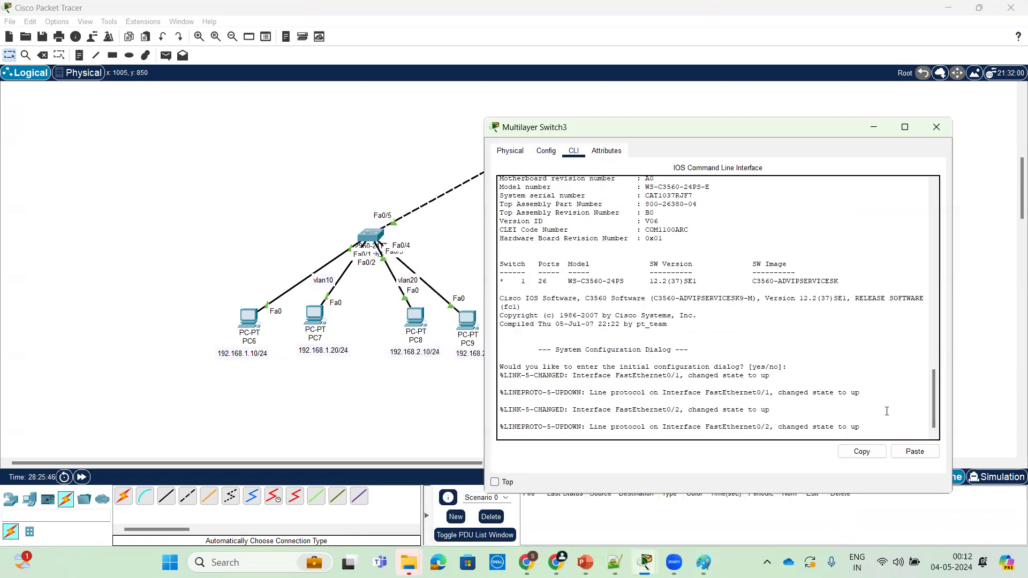
{"action": "key", "text": "Return"}
{"action": "key", "text": "Return"}
{"action": "key", "text": "Return"}
{"action": "key", "text": "Return"}
{"action": "key", "text": "Return"}
{"action": "type", "text": "nop"}
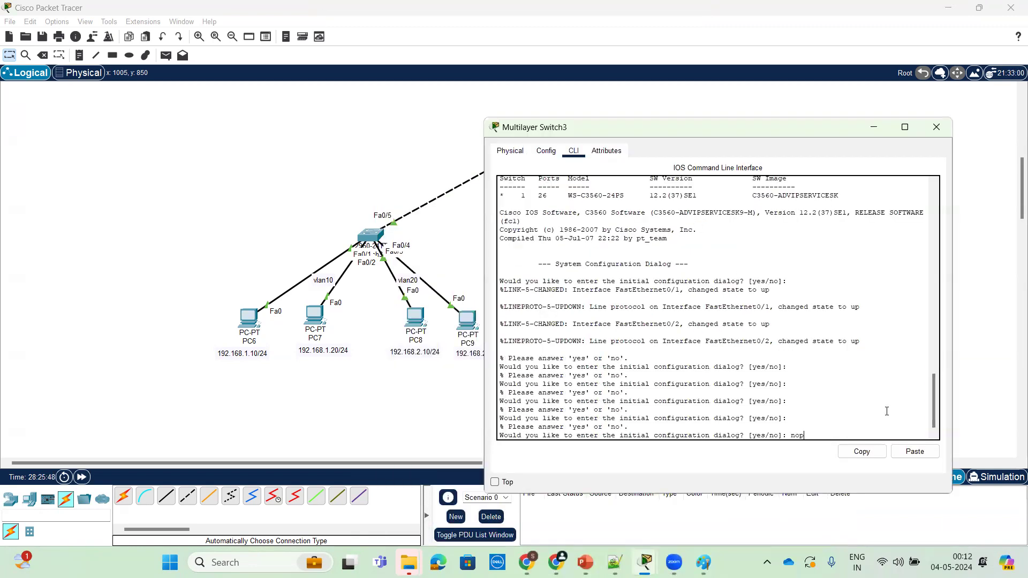
{"action": "key", "text": "Return"}
{"action": "key", "text": "Return"}
{"action": "type", "text": "no"}
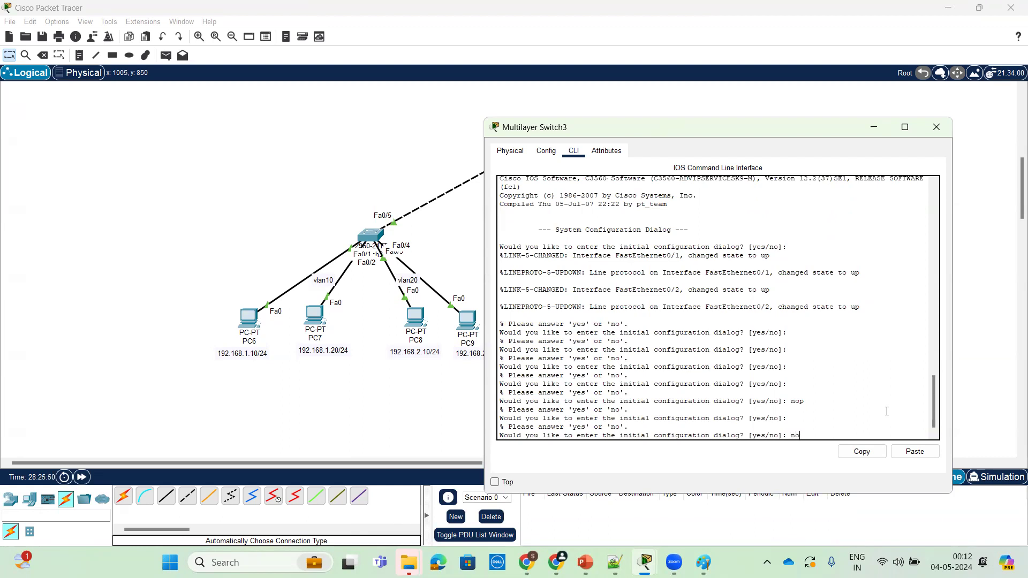
{"action": "key", "text": "Return"}
{"action": "key", "text": "Return"}
{"action": "key", "text": "Return"}
{"action": "key", "text": "Return"}
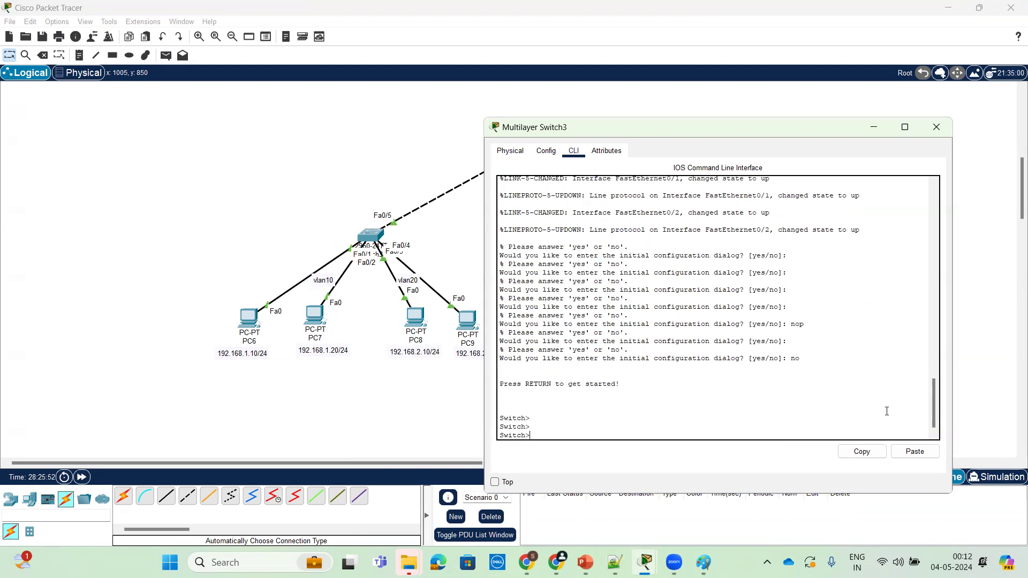
Enter privileged EXEC mode and go on to global configuration mode on Multilayer Switch3
{"action": "type", "text": "en"}
{"action": "key", "text": "Return"}
{"action": "key", "text": "Return"}
{"action": "key", "text": "Return"}
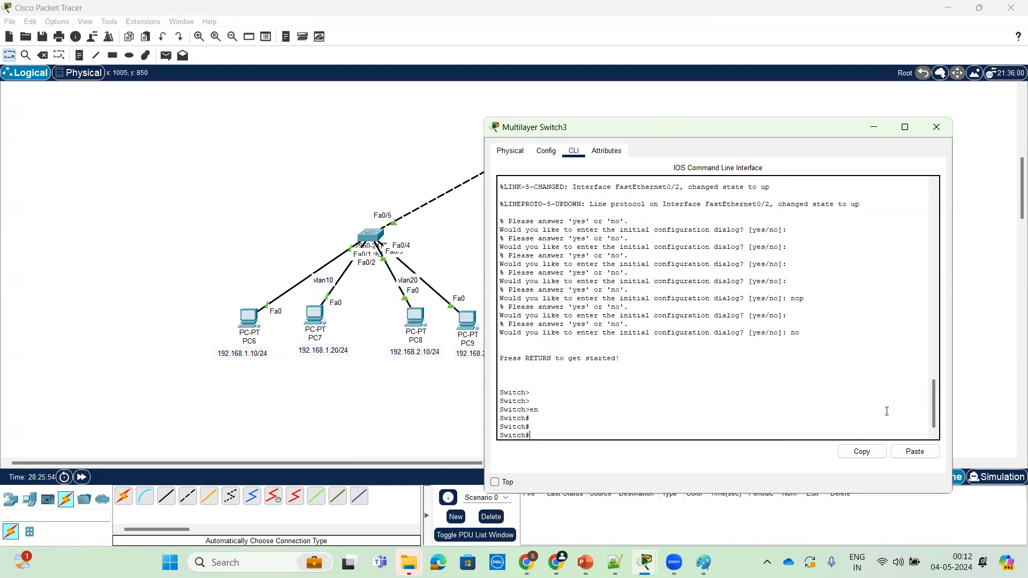
{"action": "type", "text": "conf t"}
{"action": "key", "text": "Return"}
{"action": "key", "text": "Return"}
{"action": "key", "text": "Return"}
{"action": "key", "text": "Return"}
{"action": "key", "text": "Return"}
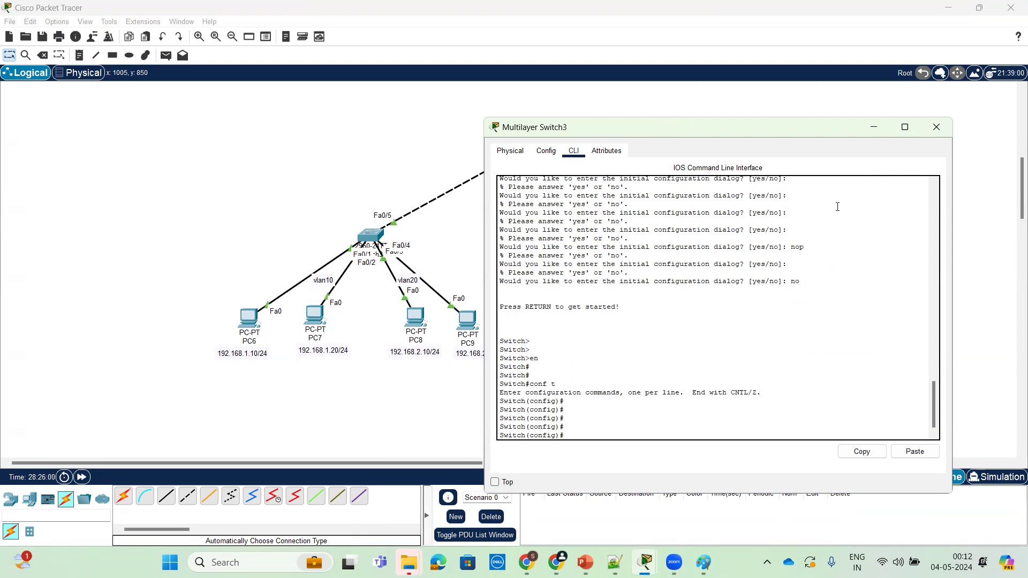
Create VLAN 10 and VLAN 20 on Multilayer Switch3 and exit to global configuration mode
{"action": "left_click_drag", "start_coordinate": [736, 119], "coordinate": [736, 183]}
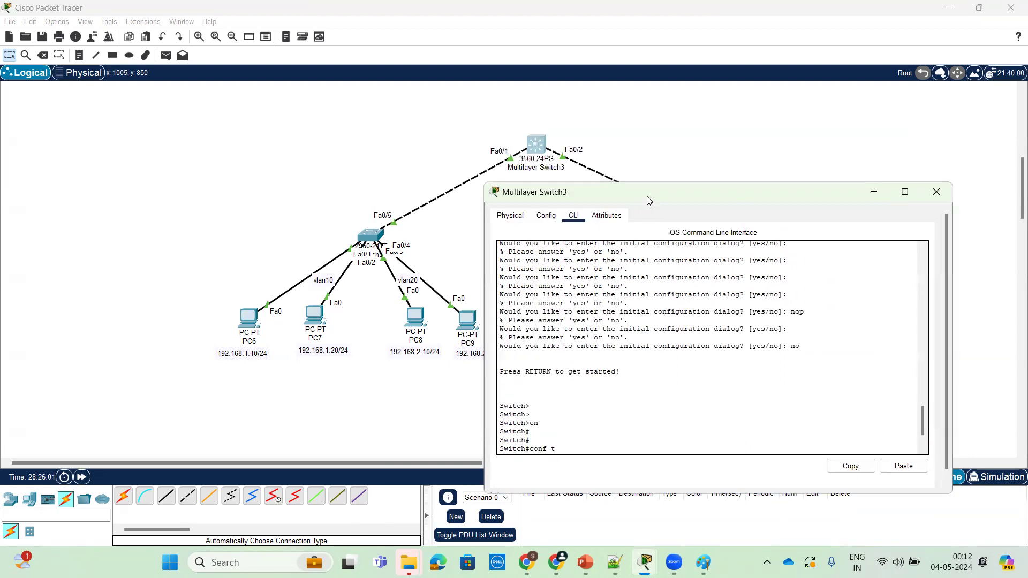
{"action": "left_click_drag", "start_coordinate": [567, 191], "coordinate": [487, 185]}
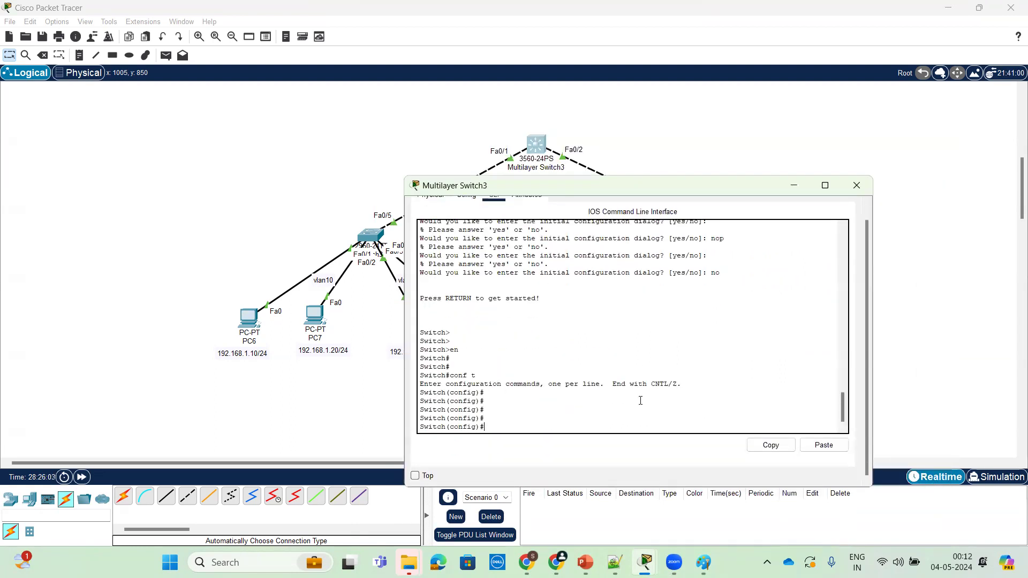
{"action": "type", "text": "in"}
{"action": "key", "text": "BackSpace"}
{"action": "key", "text": "BackSpace"}
{"action": "type", "text": "vl"}
{"action": "key", "text": "Tab"}
{"action": "type", "text": "10"}
{"action": "key", "text": "Return"}
{"action": "type", "text": "vlan"}
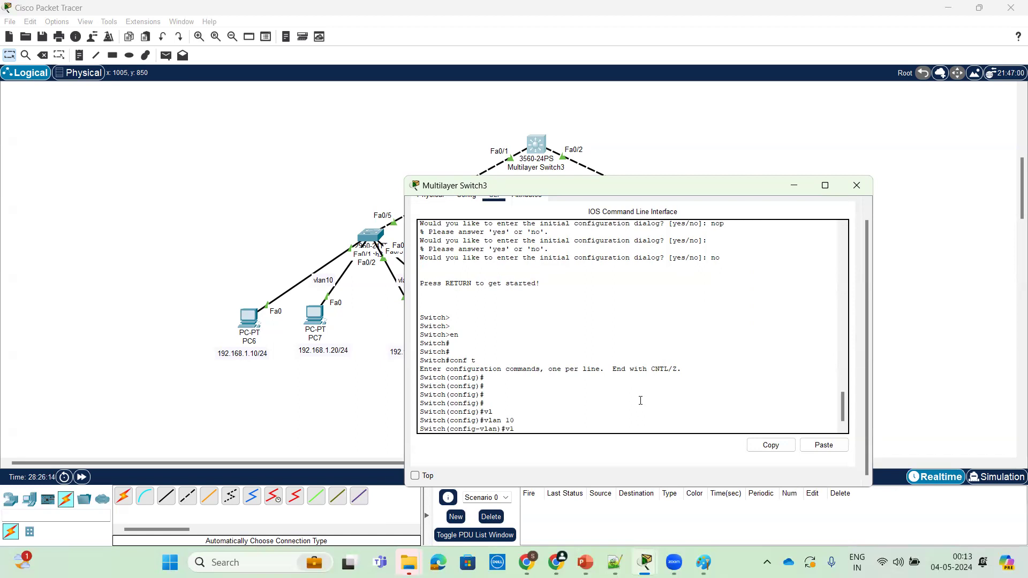
{"action": "type", "text": " 20"}
{"action": "key", "text": "Return"}
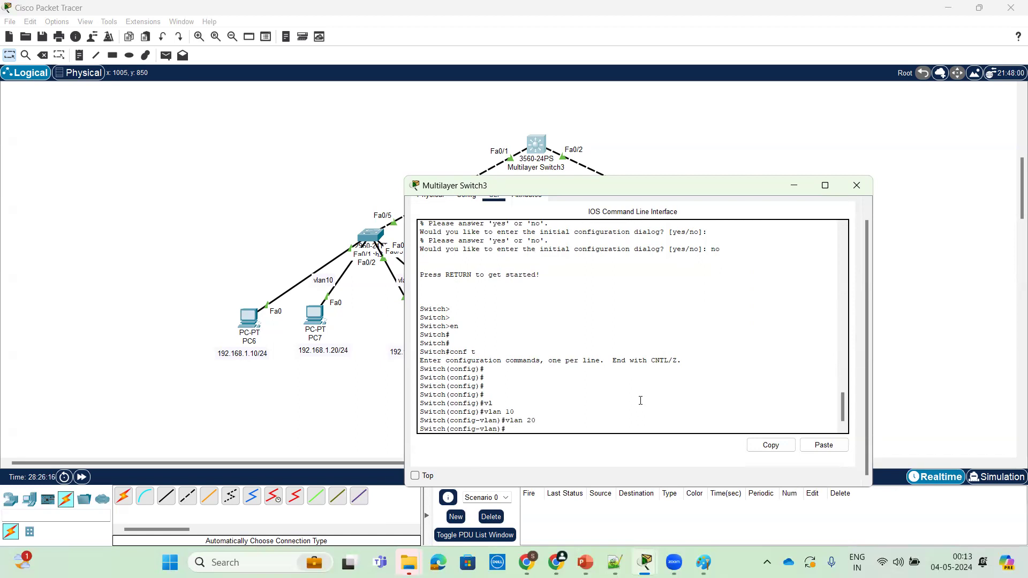
{"action": "type", "text": "ex"}
{"action": "type", "text": "i"}
{"action": "key", "text": "Return"}
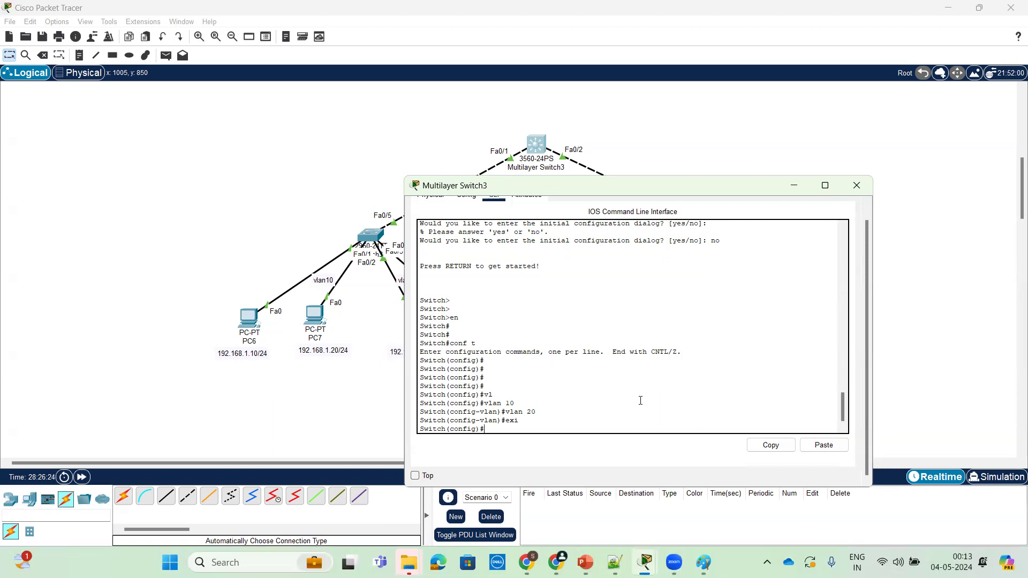
Create the VLAN 10 interface on Multilayer Switch3 and enter its interface configuration
{"action": "type", "text": "intg"}
{"action": "key", "text": "Tab"}
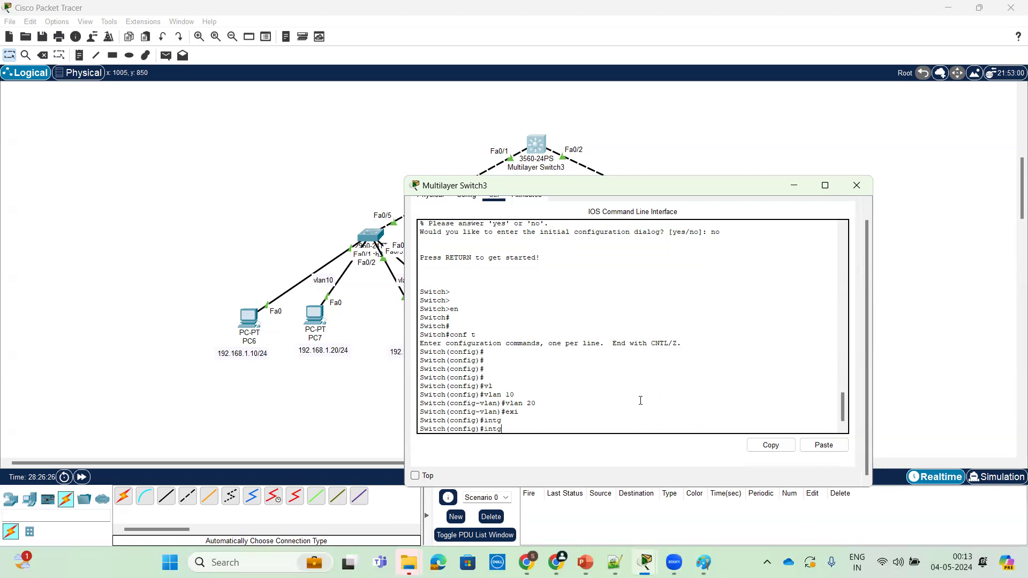
{"action": "key", "text": "BackSpace"}
{"action": "key", "text": "BackSpace"}
{"action": "type", "text": "interface v"}
{"action": "key", "text": "Tab"}
{"action": "type", "text": "v"}
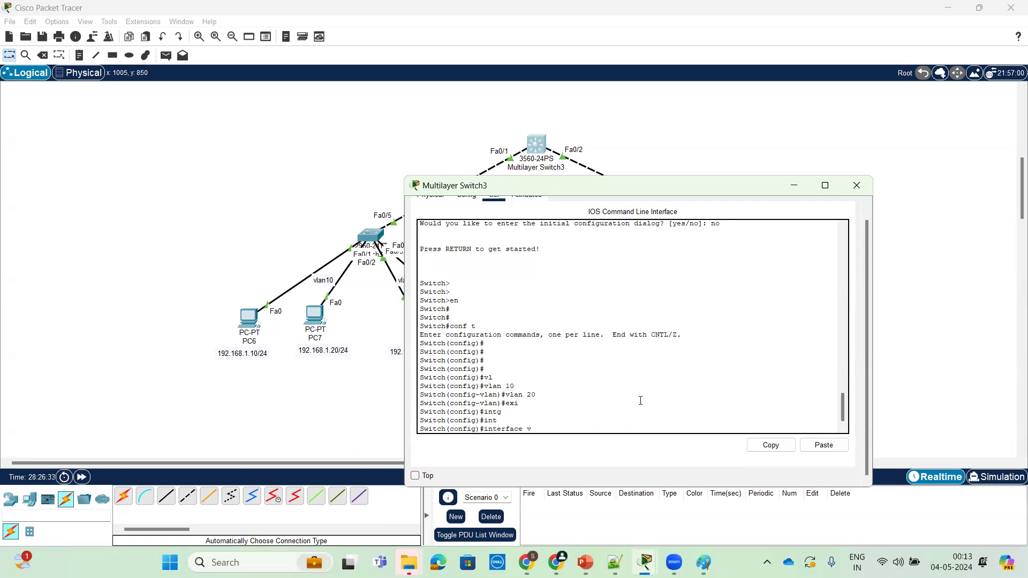
{"action": "type", "text": "la"}
{"action": "key", "text": "Tab"}
{"action": "type", "text": "n"}
{"action": "key", "text": "Tab"}
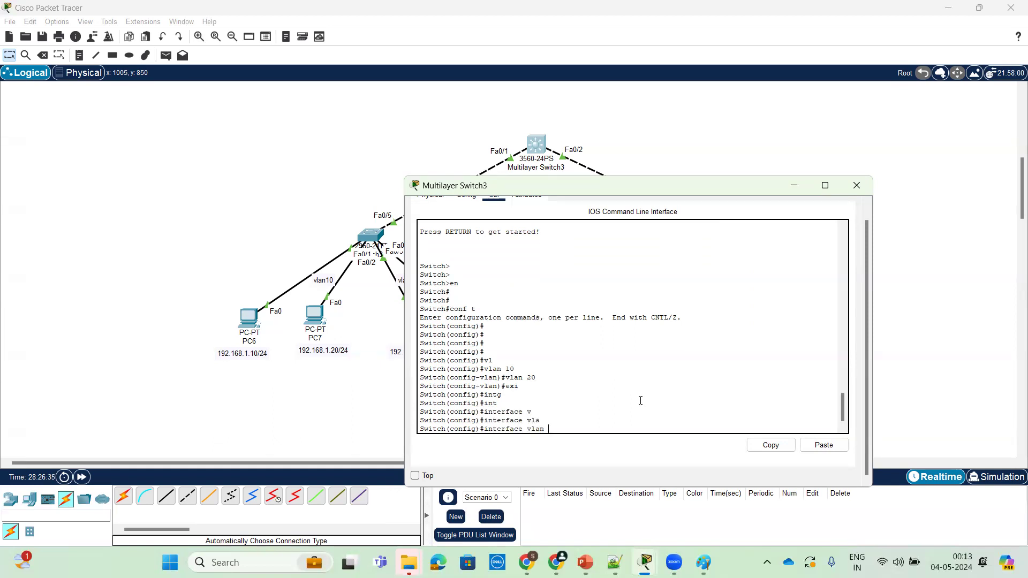
{"action": "type", "text": "10"}
{"action": "key", "text": "Return"}
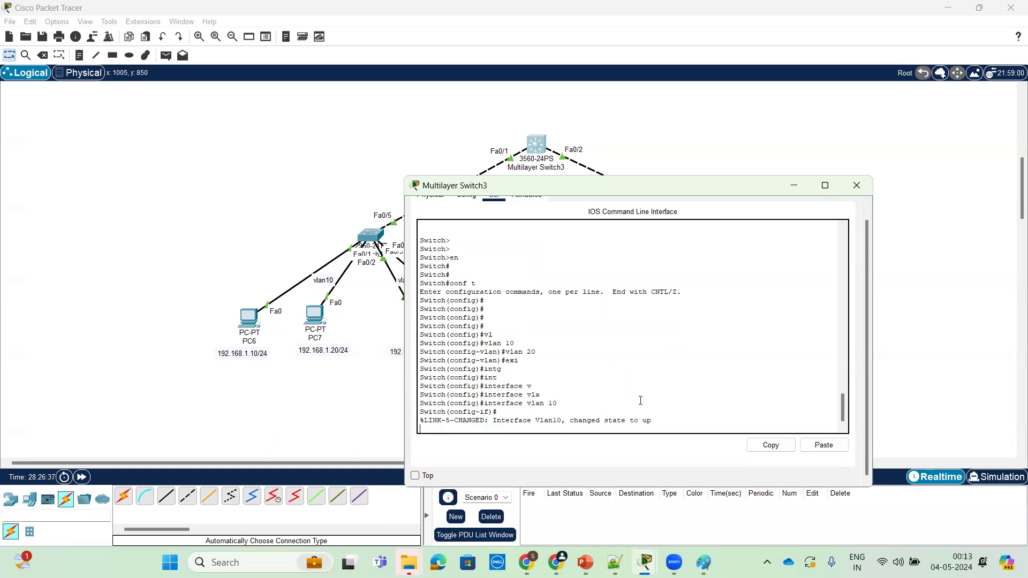
{"action": "key", "text": "Return"}
{"action": "key", "text": "Return"}
{"action": "key", "text": "Return"}
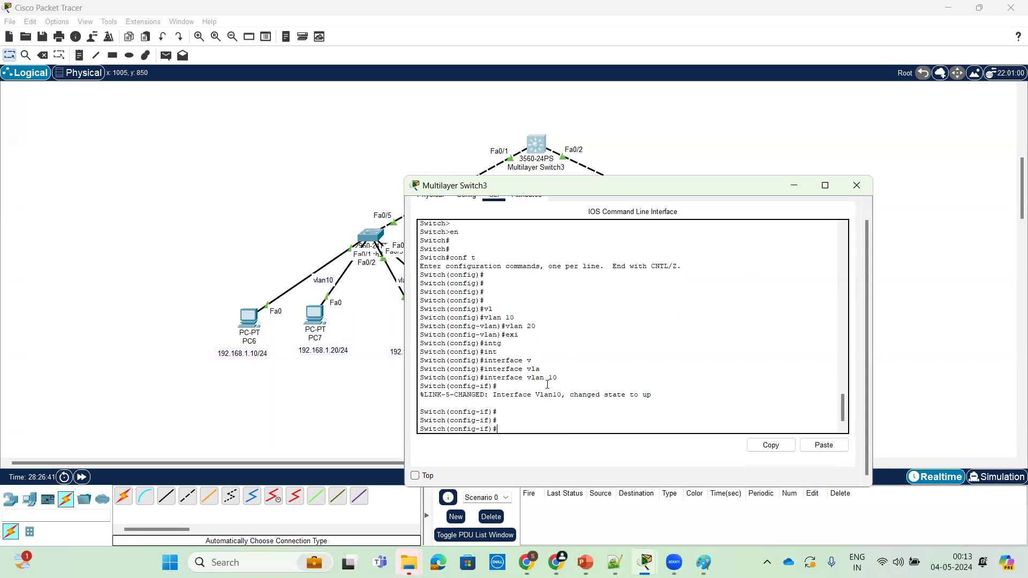
Leave the VLAN 10 interface configuration and return to privileged EXEC mode
{"action": "key", "text": "ctrl+z"}
{"action": "key", "text": "Return"}
{"action": "key", "text": "Return"}
{"action": "key", "text": "Return"}
{"action": "key", "text": "Return"}
{"action": "key", "text": "Return"}
Display the brief IP interface summary of Multilayer Switch3 and examine its VLAN and FastEthernet interfaces
{"action": "type", "text": "sh"}
{"action": "key", "text": "Tab"}
{"action": "type", "text": "ip int br"}
{"action": "key", "text": "Return"}
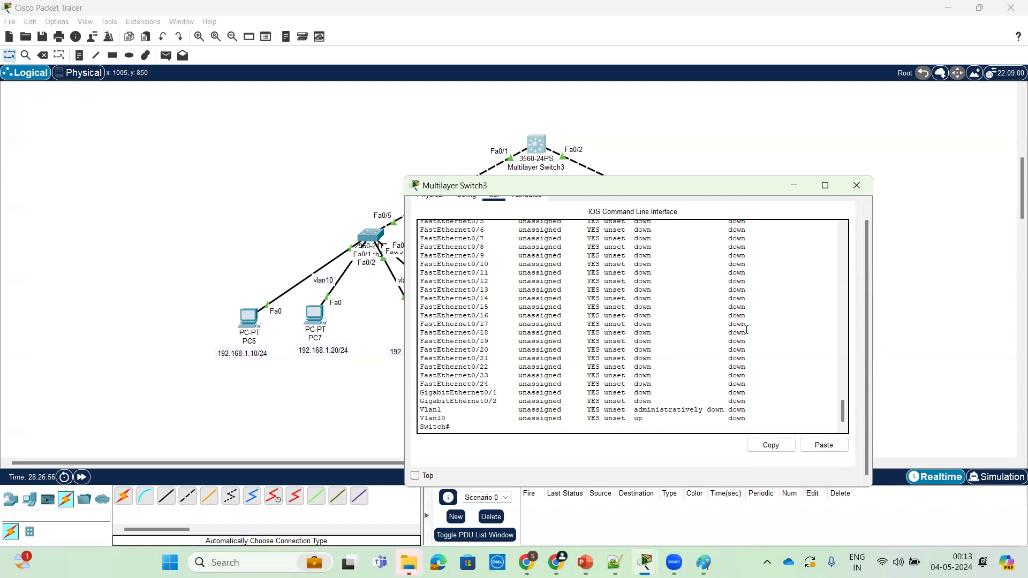
{"action": "scroll", "coordinate": [754, 396], "scroll_direction": "up", "scroll_amount": 8}
{"action": "scroll", "coordinate": [749, 358], "scroll_direction": "down", "scroll_amount": 8}
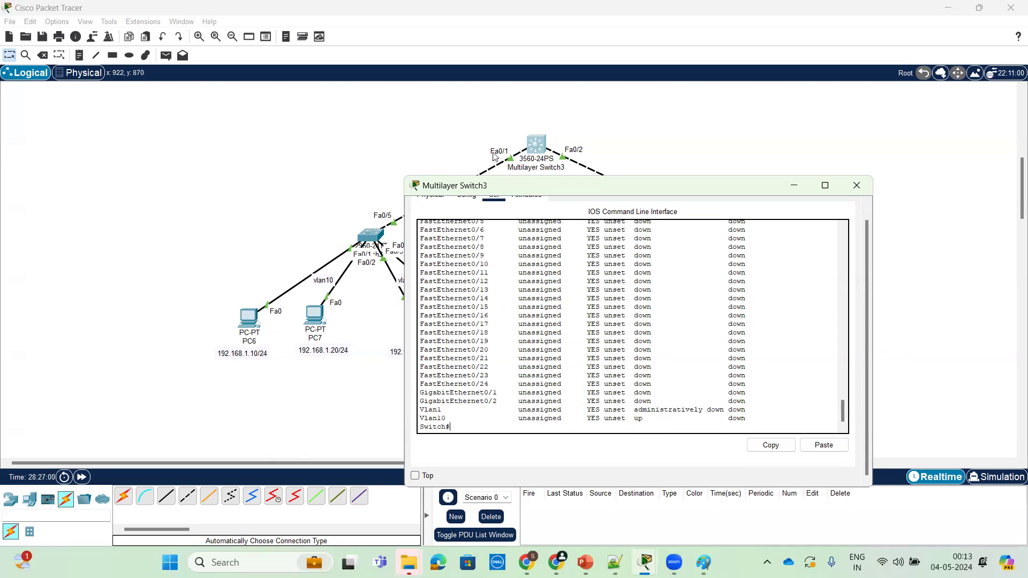
{"action": "scroll", "coordinate": [736, 414], "scroll_direction": "up", "scroll_amount": 5}
{"action": "scroll", "coordinate": [744, 374], "scroll_direction": "down", "scroll_amount": 5}
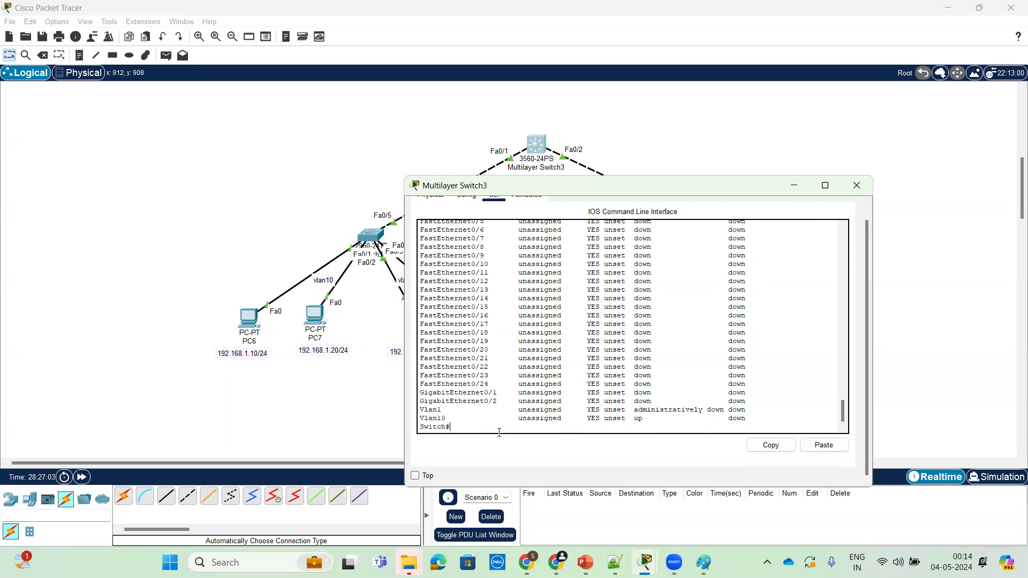
Create the VLAN 20 interface on Multilayer Switch3 from global configuration mode and return to privileged EXEC mode
{"action": "type", "text": "ch#conf t"}
{"action": "key", "text": "Return"}
{"action": "key", "text": "Return"}
{"action": "type", "text": "int"}
{"action": "key", "text": "Tab"}
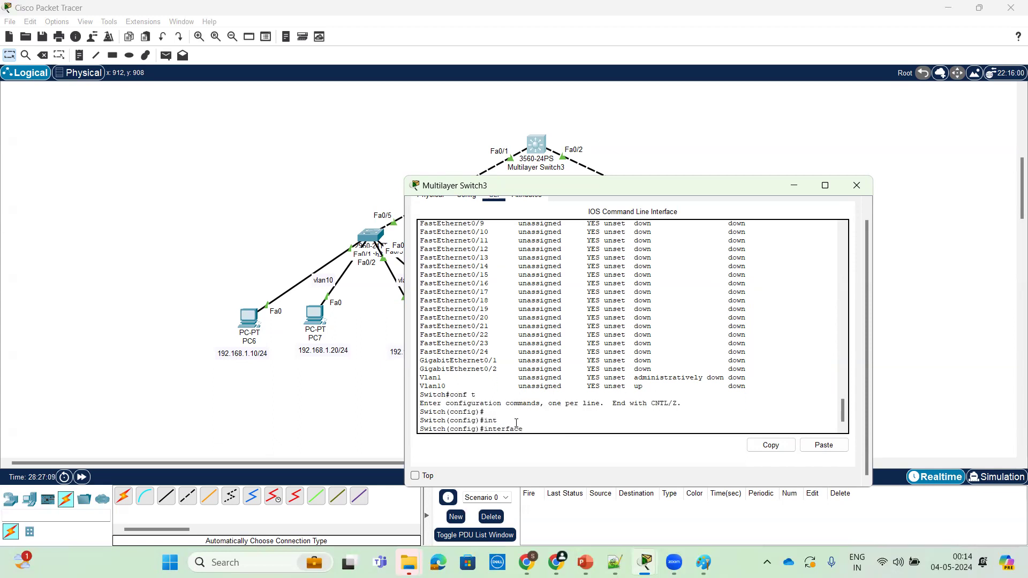
{"action": "type", "text": "vl"}
{"action": "key", "text": "Tab"}
{"action": "type", "text": "20"}
{"action": "key", "text": "Return"}
{"action": "key", "text": "Return"}
{"action": "key", "text": "Return"}
{"action": "key", "text": "Return"}
{"action": "key", "text": "Return"}
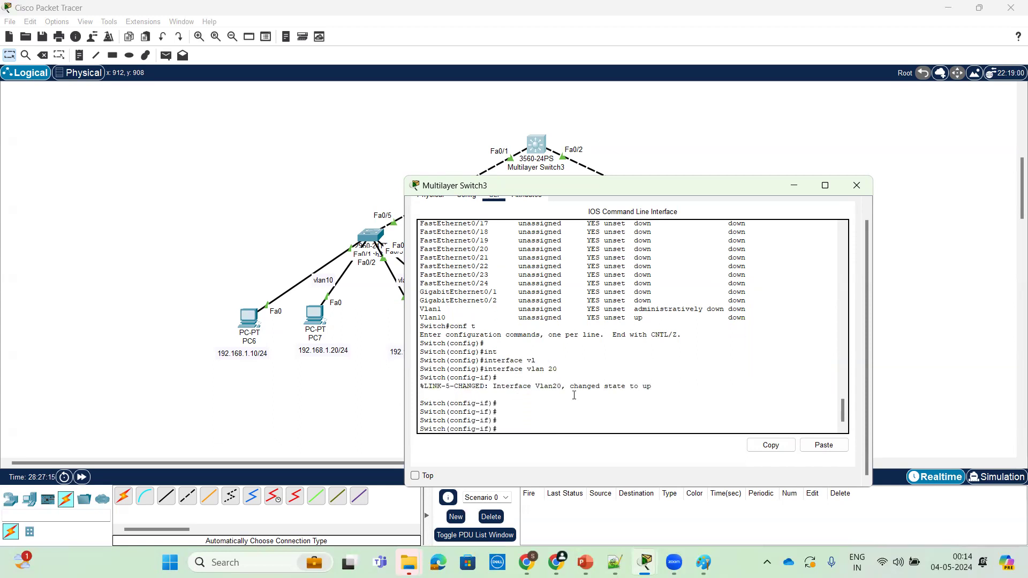
{"action": "key", "text": "ctrl+z"}
{"action": "key", "text": "Return"}
{"action": "key", "text": "Return"}
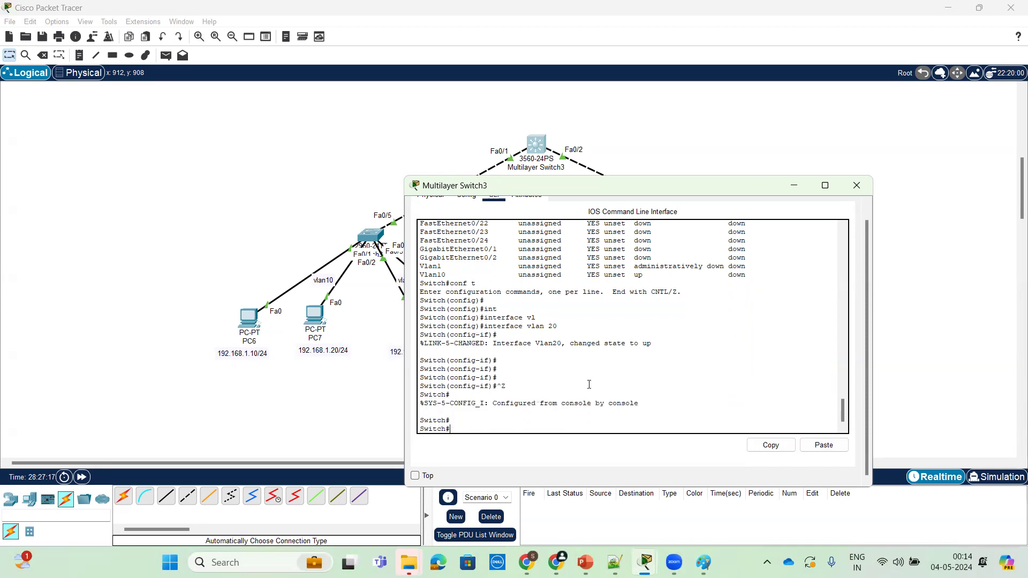
{"action": "key", "text": "Return"}
Display the brief IP interface summary and examine the status of the FastEthernet, VLAN 10 and VLAN 20 interfaces
{"action": "type", "text": "show ip int br"}
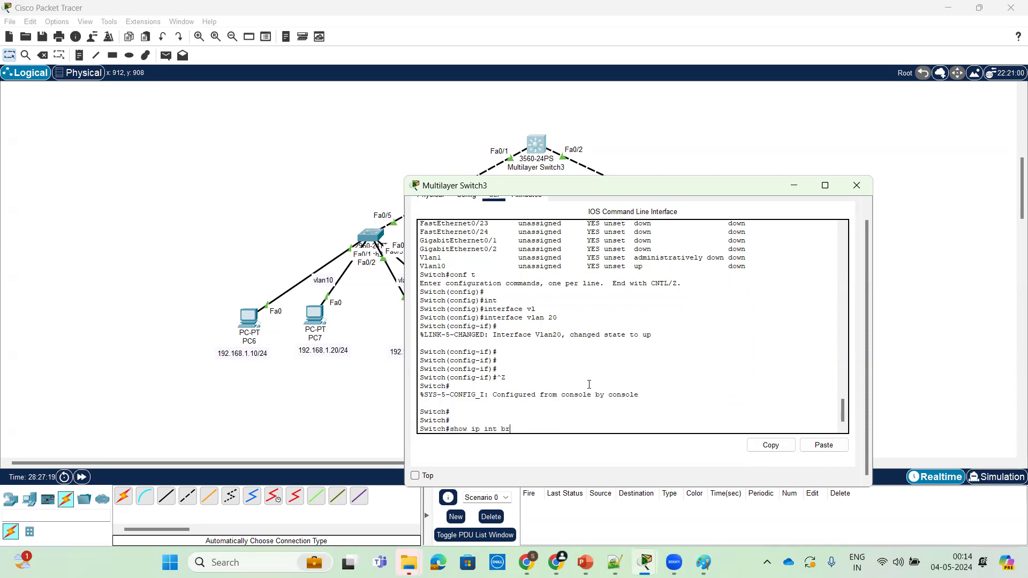
{"action": "key", "text": "Return"}
{"action": "key", "text": "space"}
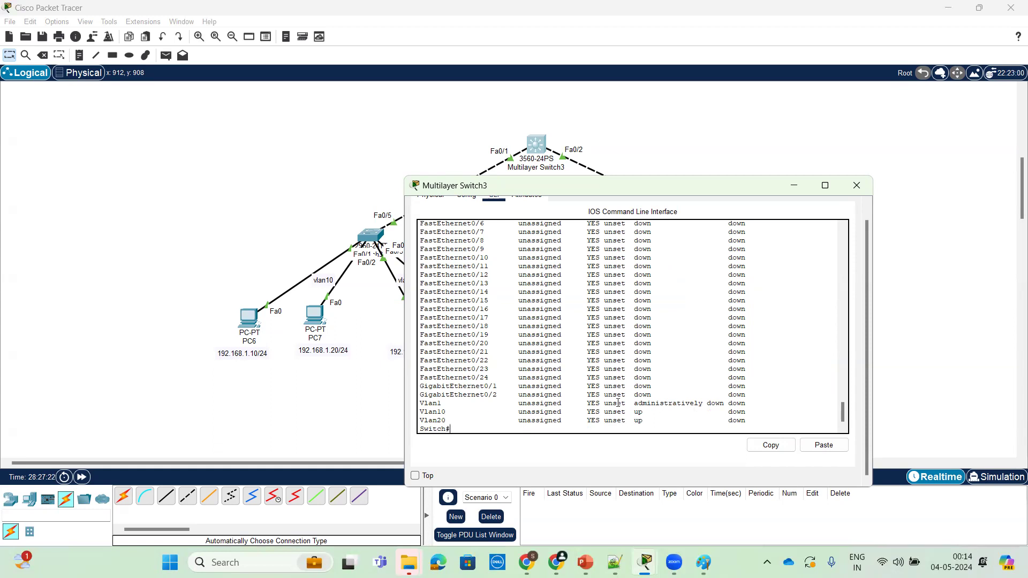
{"action": "scroll", "coordinate": [640, 402], "scroll_direction": "up", "scroll_amount": 5}
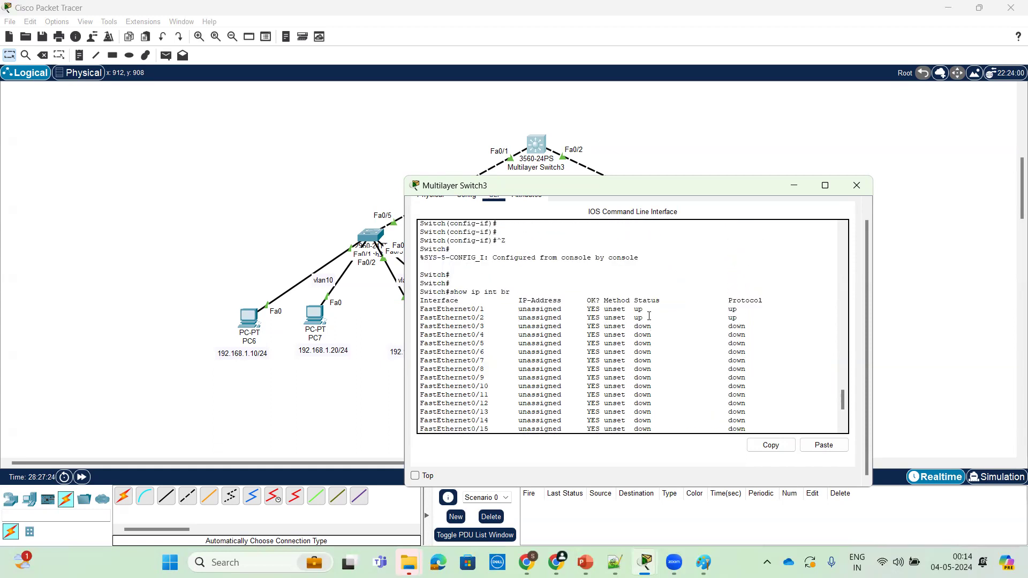
{"action": "scroll", "coordinate": [648, 316], "scroll_direction": "down", "scroll_amount": 1}
{"action": "scroll", "coordinate": [642, 348], "scroll_direction": "down", "scroll_amount": 3}
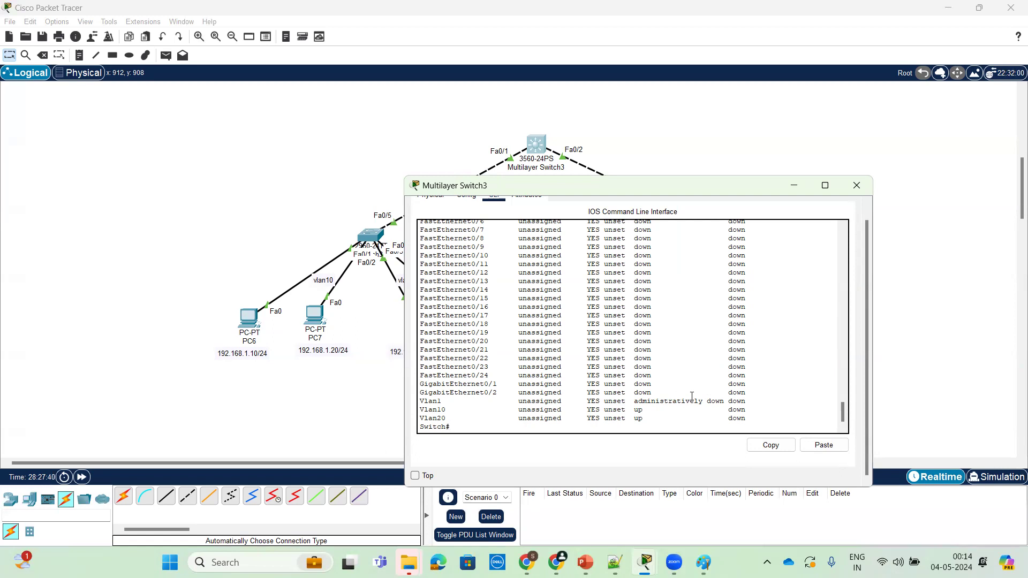
Enter global configuration mode and open the interface configuration of VLAN 10 on Multilayer Switch3
{"action": "key", "text": "Return"}
{"action": "key", "text": "Return"}
{"action": "key", "text": "Return"}
{"action": "key", "text": "Return"}
{"action": "key", "text": "Return"}
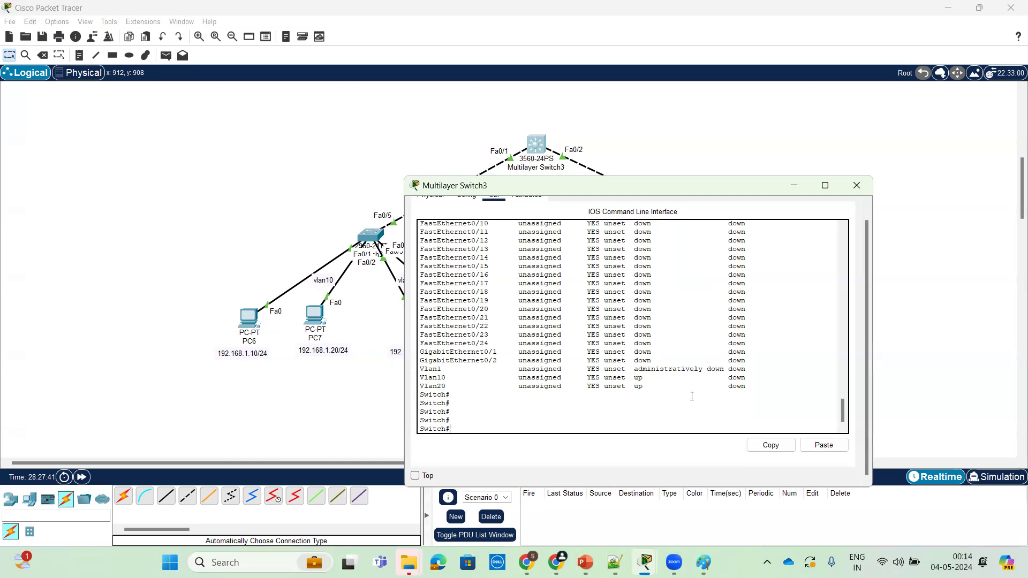
{"action": "type", "text": "conf t"}
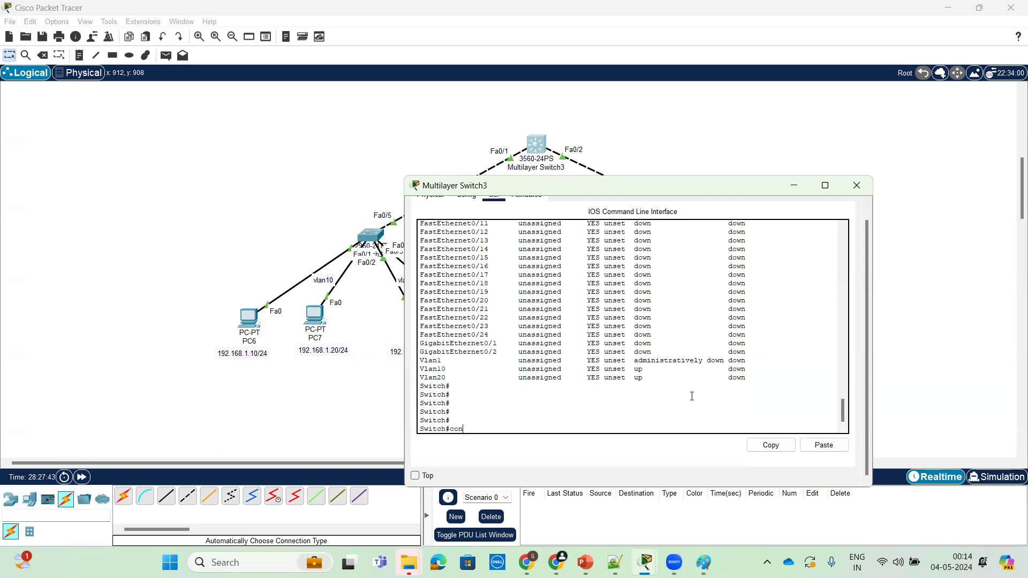
{"action": "key", "text": "Return"}
{"action": "type", "text": "inf"}
{"action": "key", "text": "Tab"}
{"action": "key", "text": "BackSpace"}
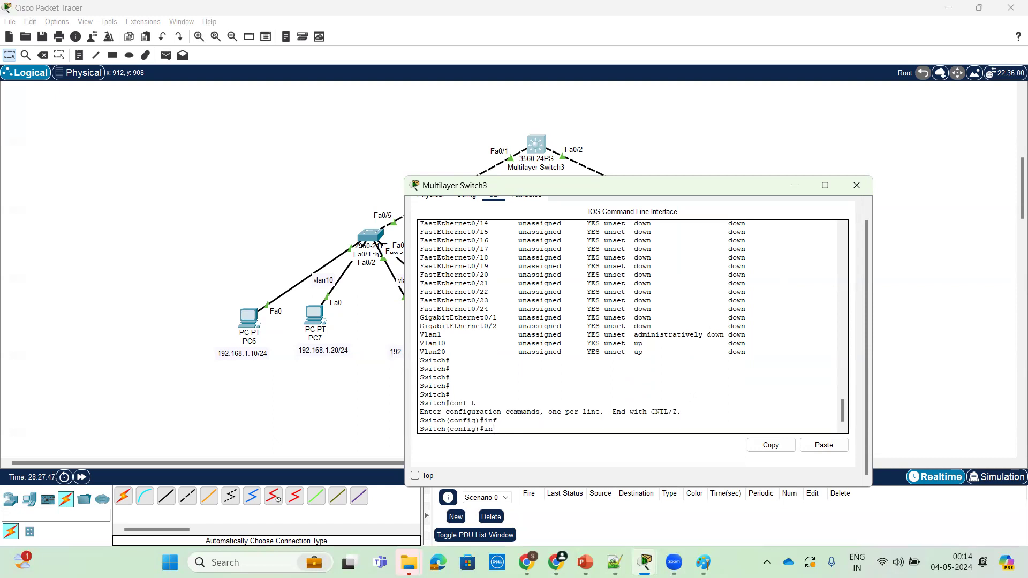
{"action": "type", "text": "t"}
{"action": "key", "text": "Tab"}
{"action": "type", "text": "vla"}
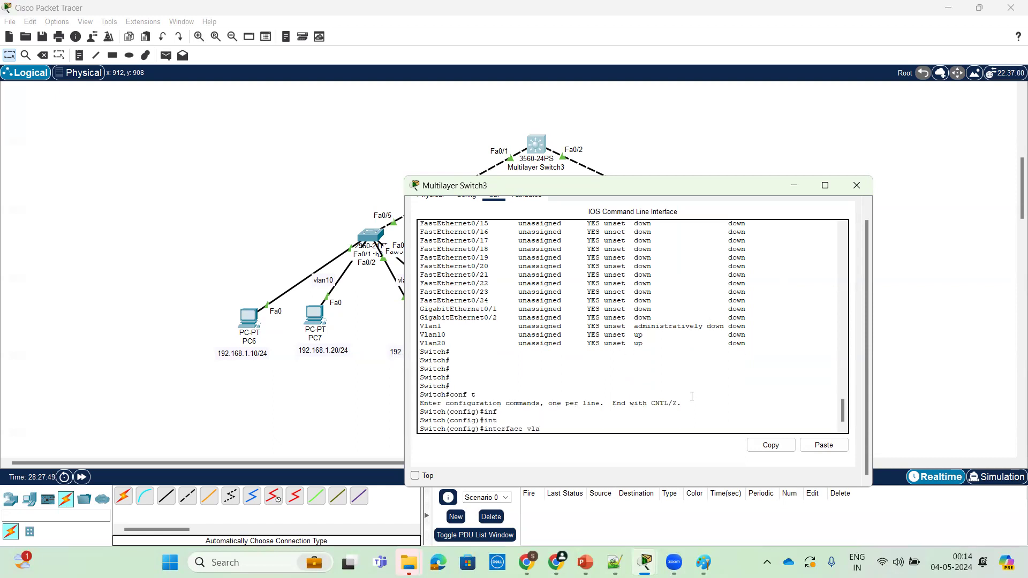
{"action": "type", "text": "n 10"}
{"action": "key", "text": "Return"}
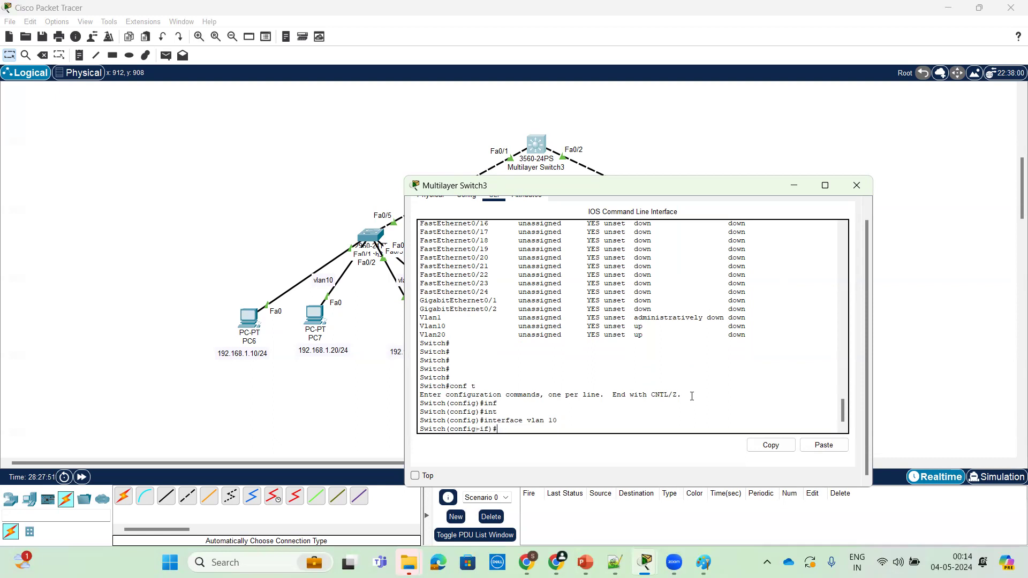
Assign the VLAN 10 interface the IP address 192.168.1.1 with mask 255.255.255.0 and exit its configuration
{"action": "type", "text": "ip add"}
{"action": "key", "text": "Tab"}
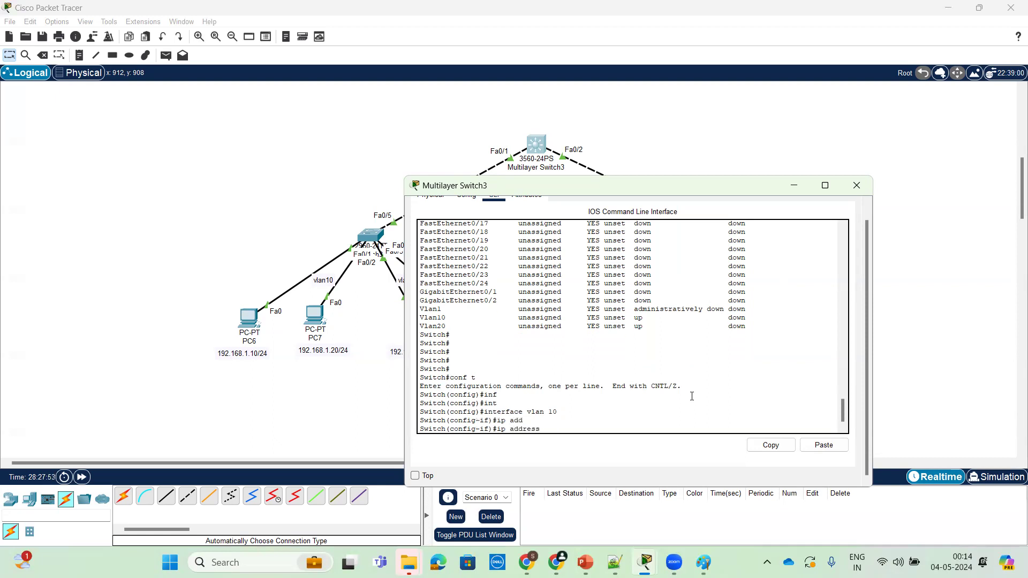
{"action": "type", "text": "192.168.1."}
{"action": "type", "text": "1 255.255.255.0"}
{"action": "key", "text": "Return"}
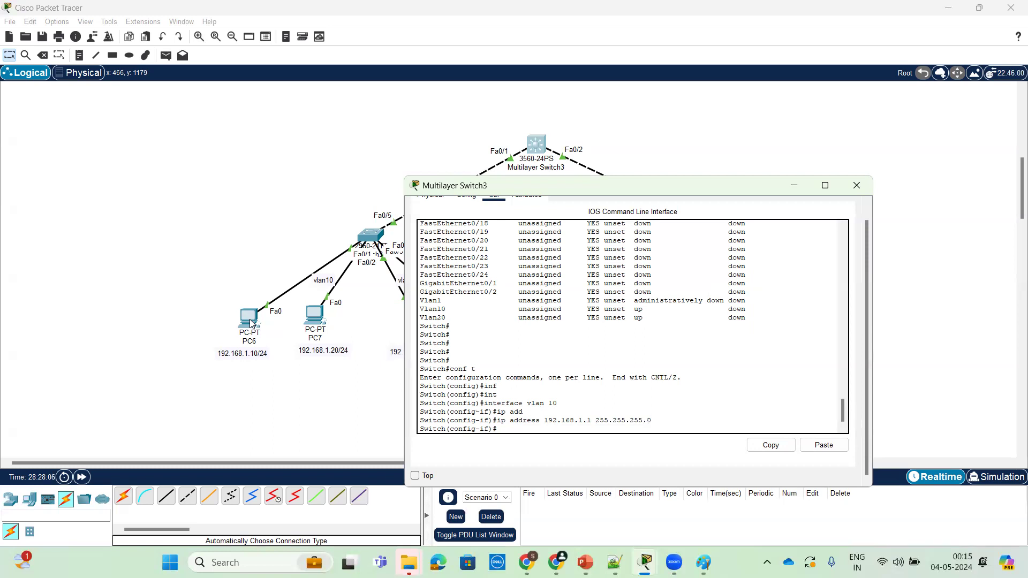
{"action": "type", "text": "ex"}
{"action": "key", "text": "Return"}
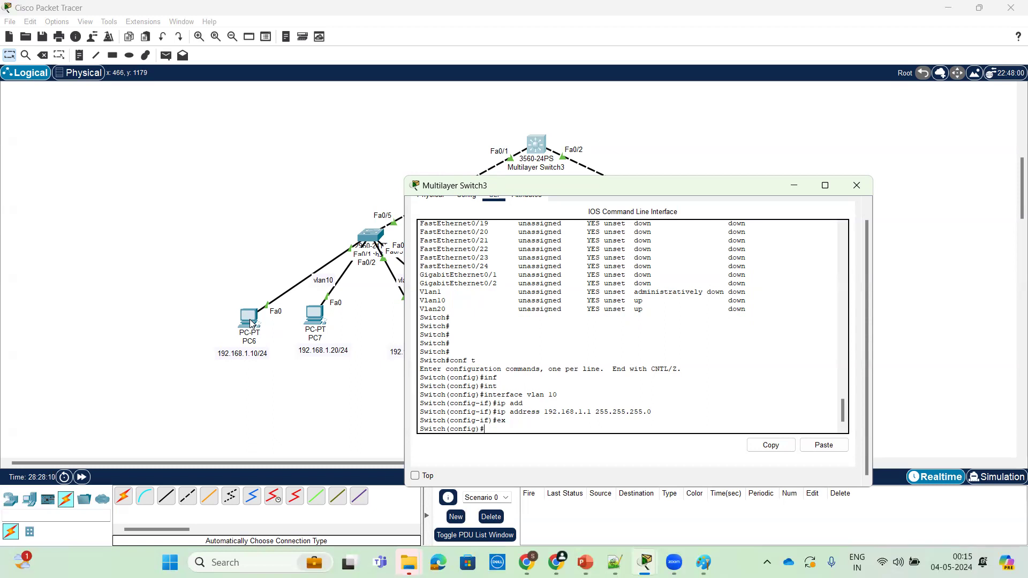
Enter the interface configuration of VLAN 20 on Multilayer Switch3
{"action": "type", "text": "in"}
{"action": "key", "text": "Tab"}
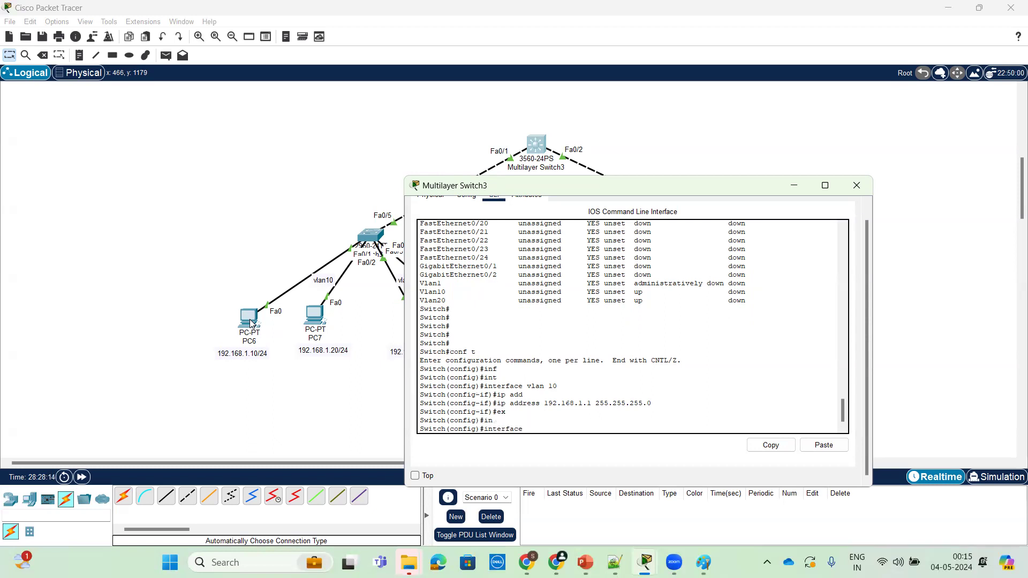
{"action": "type", "text": "v"}
{"action": "key", "text": "Tab"}
{"action": "type", "text": "l"}
{"action": "key", "text": "Tab"}
{"action": "type", "text": "20"}
{"action": "key", "text": "Return"}
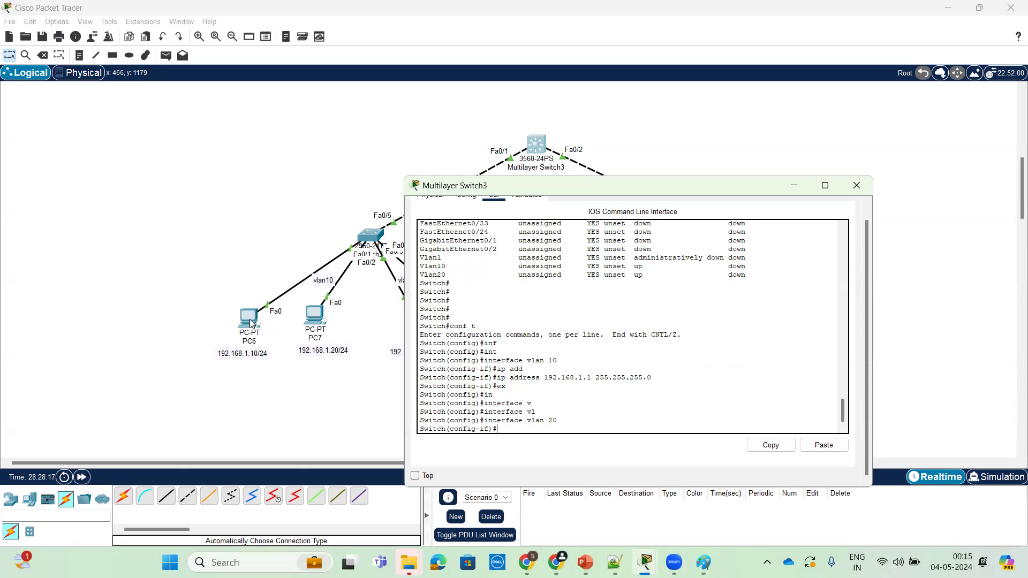
Assign the VLAN 20 interface the IP address 192.168.2.1 with mask 255.255.255.0 and exit to global configuration mode
{"action": "type", "text": "ip add"}
{"action": "key", "text": "Tab"}
{"action": "type", "text": "192"}
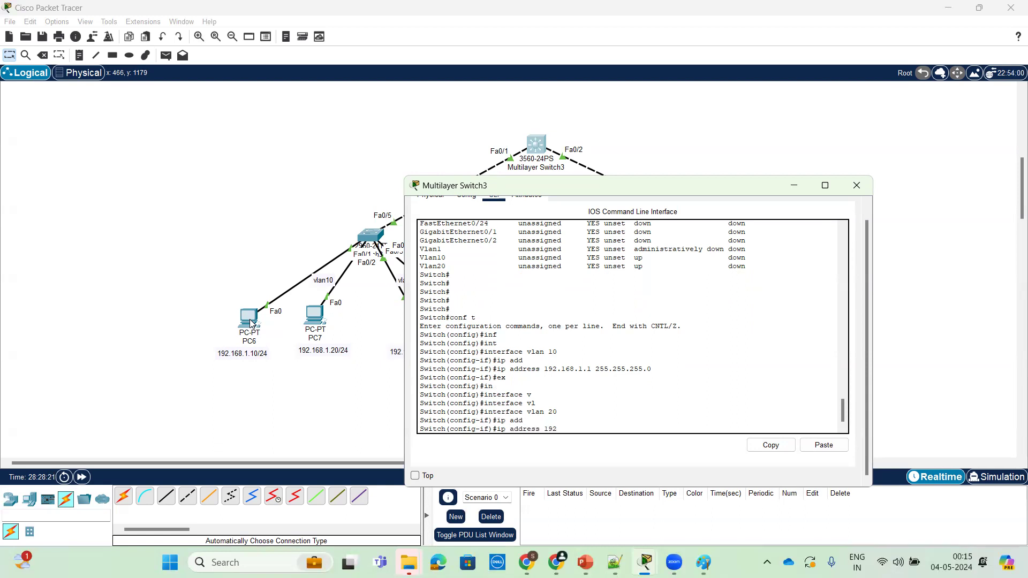
{"action": "type", "text": ".168.2.1 255.2"}
{"action": "type", "text": "255.0"}
{"action": "key", "text": "Return"}
{"action": "type", "text": "ex"}
{"action": "key", "text": "Return"}
{"action": "key", "text": "Return"}
{"action": "key", "text": "Return"}
{"action": "key", "text": "Return"}
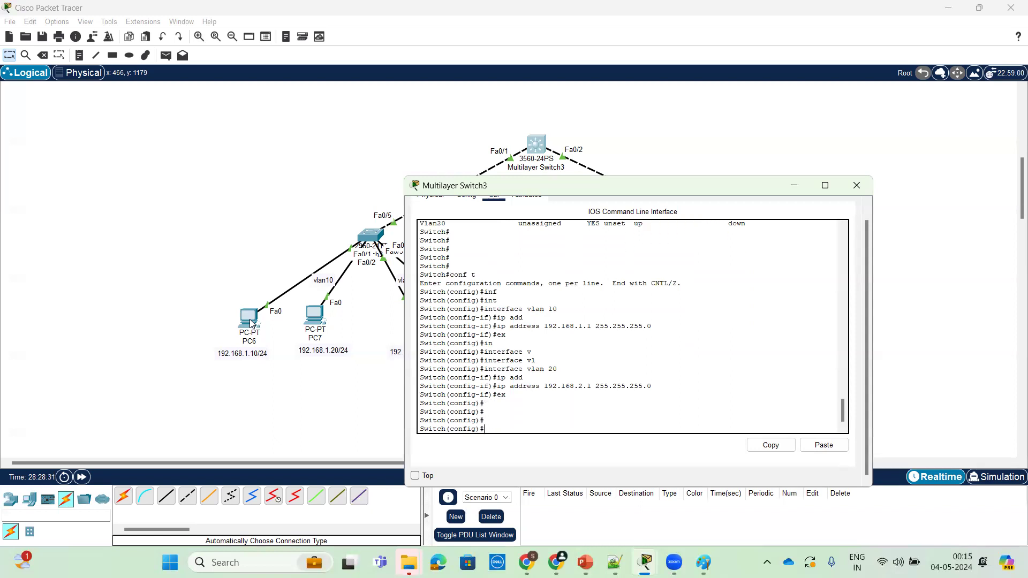
Return to privileged EXEC mode and check the VLAN interface addresses in the brief IP interface summary
{"action": "key", "text": "ctrl+z"}
{"action": "key", "text": "Return"}
{"action": "key", "text": "Return"}
{"action": "key", "text": "Return"}
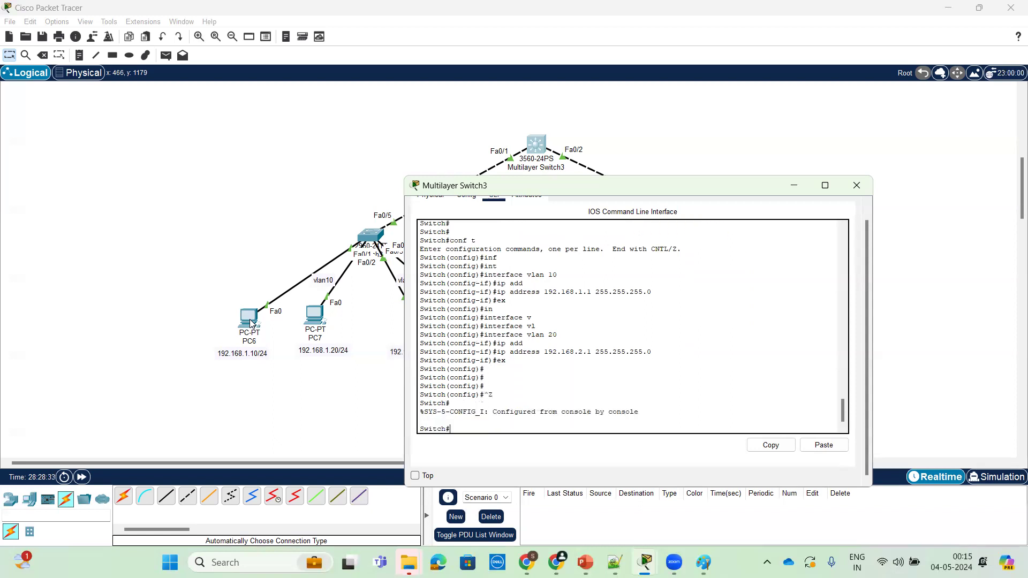
{"action": "type", "text": "sh ip int br"}
{"action": "key", "text": "Return"}
{"action": "key", "text": "space"}
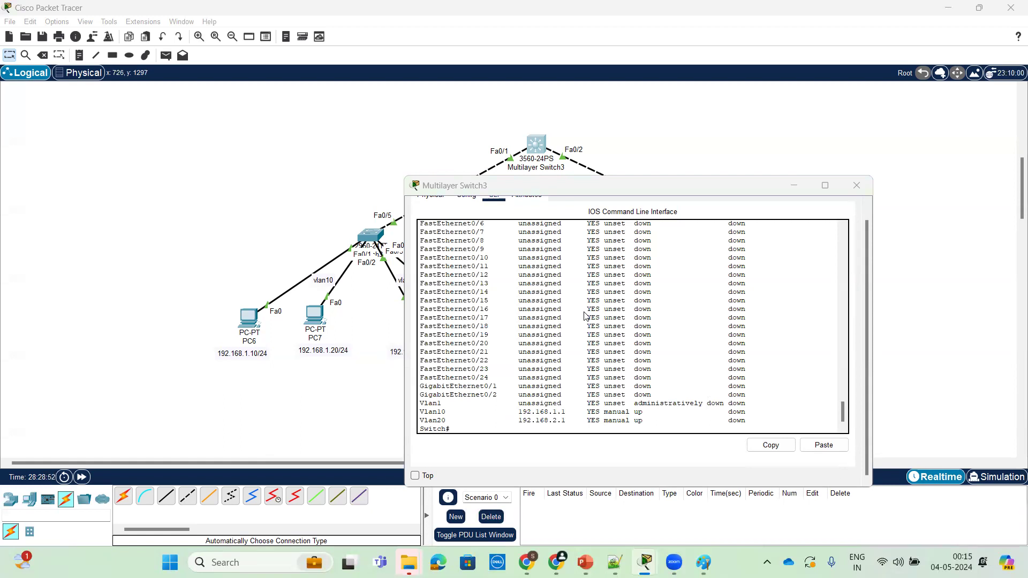
{"action": "scroll", "coordinate": [734, 376], "scroll_direction": "down", "scroll_amount": 1}
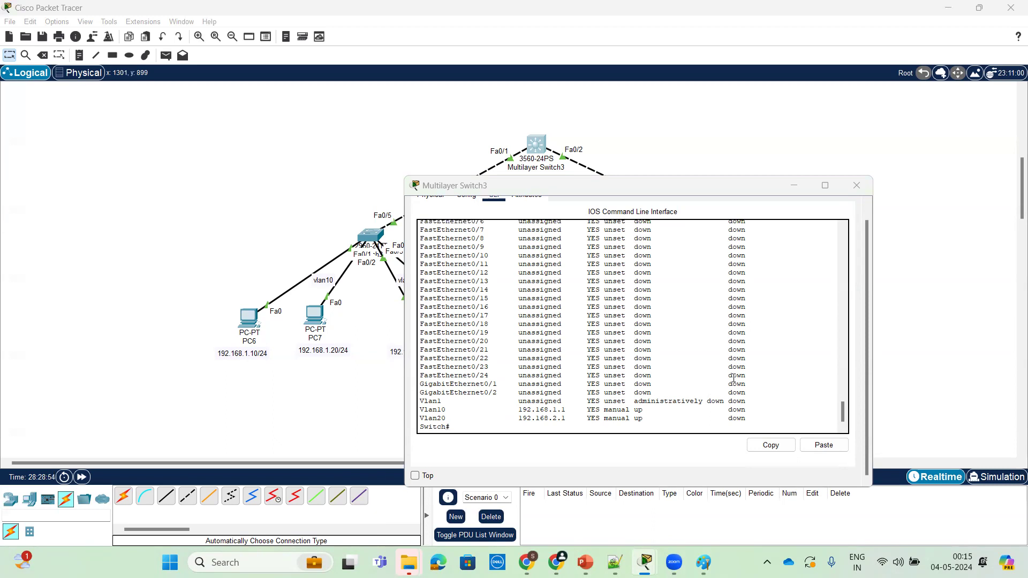
Reopen the Multilayer Switch3 window and move it below the switch in the topology, ready at the command prompt
{"action": "left_click", "coordinate": [792, 189]}
{"action": "left_click", "coordinate": [531, 145]}
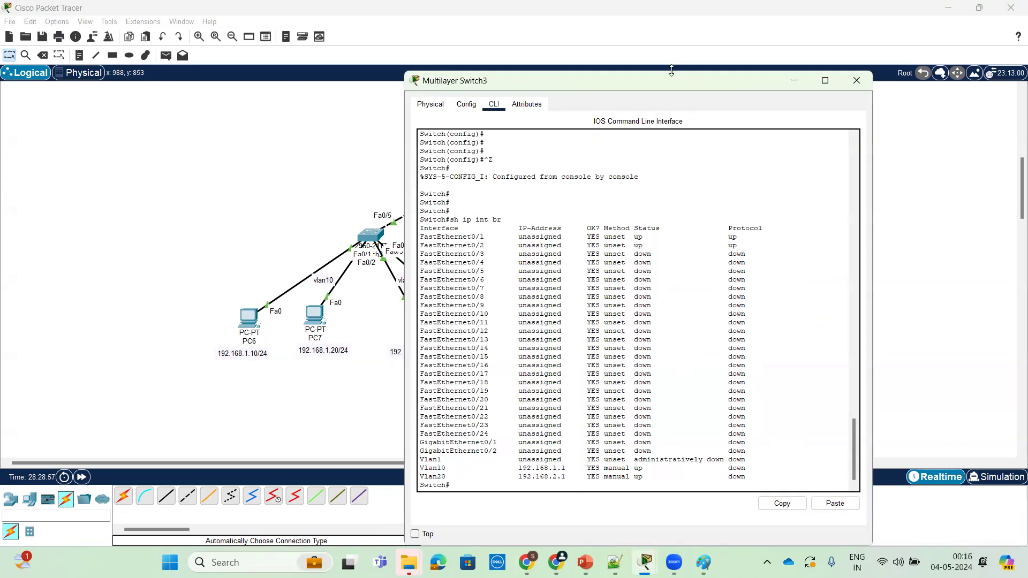
{"action": "left_click_drag", "start_coordinate": [668, 71], "coordinate": [639, 196]}
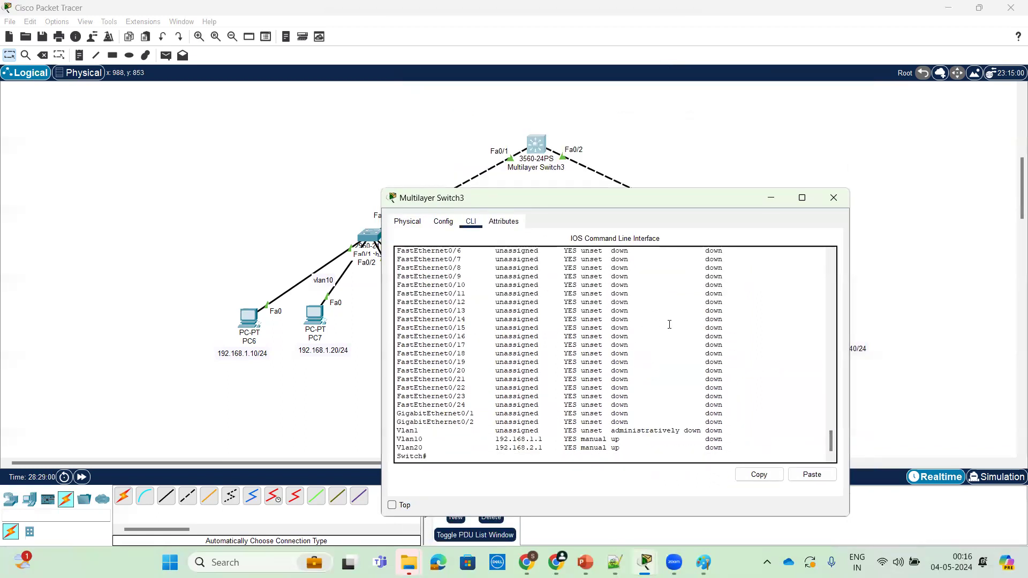
{"action": "key", "text": "Return"}
{"action": "key", "text": "Return"}
{"action": "key", "text": "Return"}
{"action": "key", "text": "Return"}
{"action": "key", "text": "Return"}
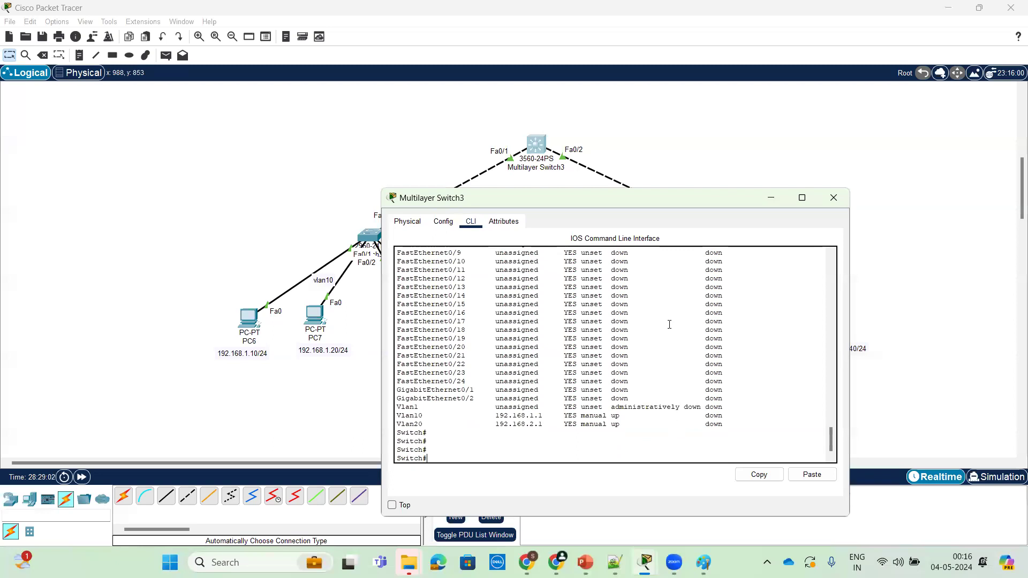
Enter global configuration mode and open the interface configuration of FastEthernet 0/1 on Multilayer Switch3
{"action": "type", "text": "conf t"}
{"action": "key", "text": "Return"}
{"action": "key", "text": "Return"}
{"action": "key", "text": "Return"}
{"action": "type", "text": "in"}
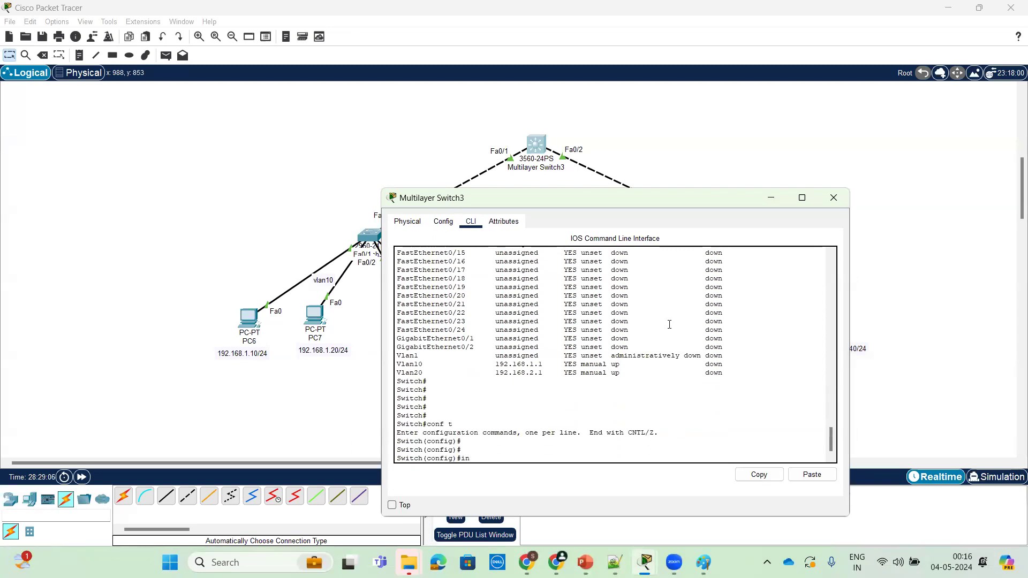
{"action": "type", "text": "f"}
{"action": "key", "text": "Tab"}
{"action": "key", "text": "BackSpace"}
{"action": "type", "text": "t"}
{"action": "key", "text": "Tab"}
{"action": "type", "text": "f"}
{"action": "key", "text": "Tab"}
{"action": "type", "text": "0/1"}
{"action": "key", "text": "Return"}
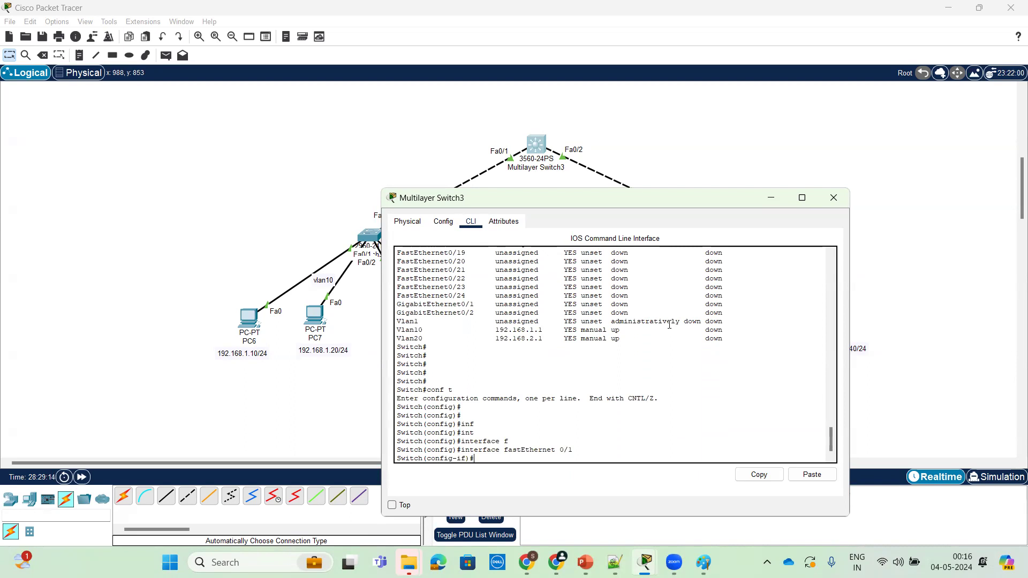
Look up the available switchport modes and try to set FastEthernet 0/1 to trunk mode
{"action": "type", "text": "sw"}
{"action": "key", "text": "Tab"}
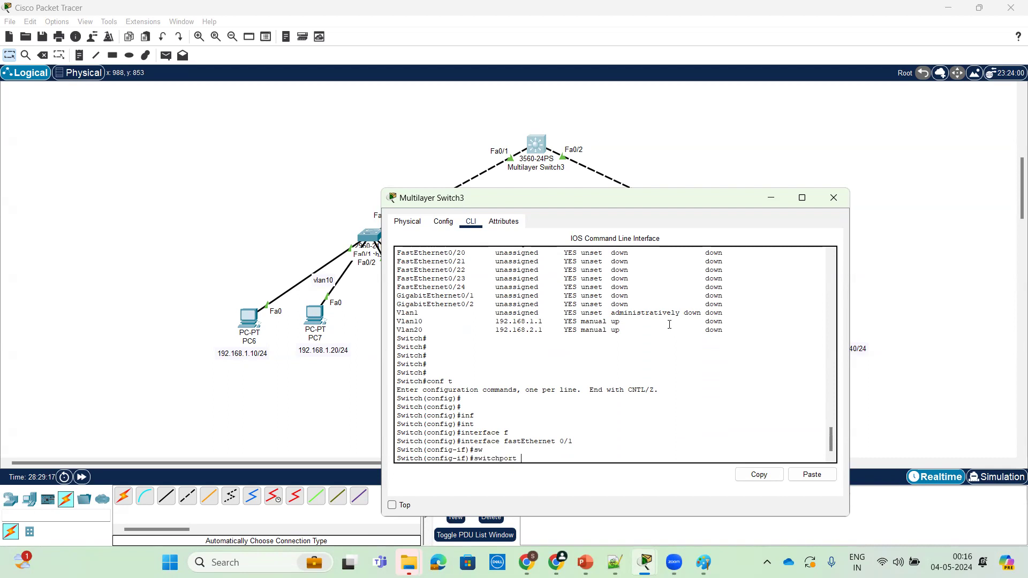
{"action": "type", "text": "mo"}
{"action": "key", "text": "Tab"}
{"action": "type", "text": "?"}
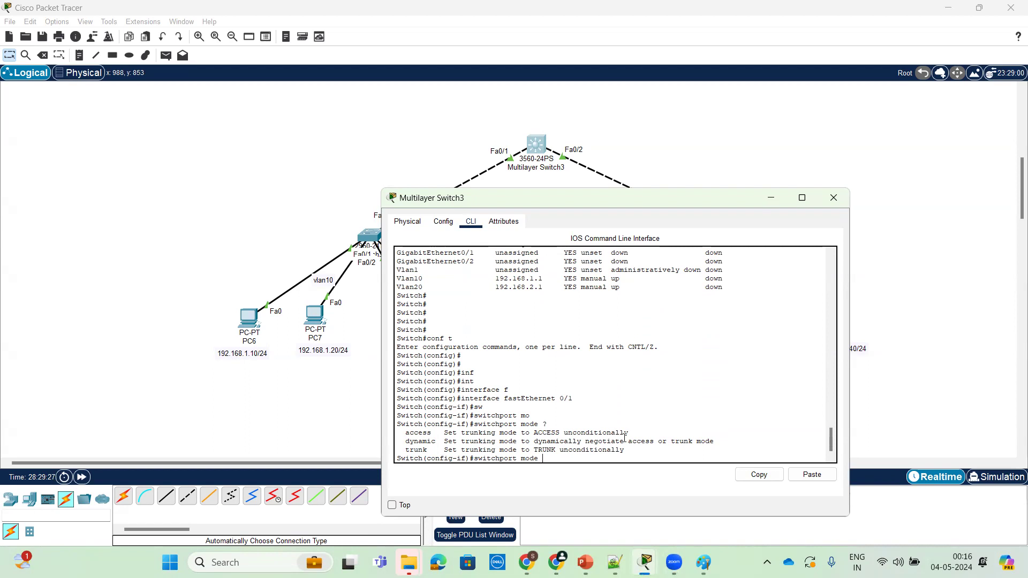
{"action": "type", "text": "t"}
{"action": "key", "text": "Tab"}
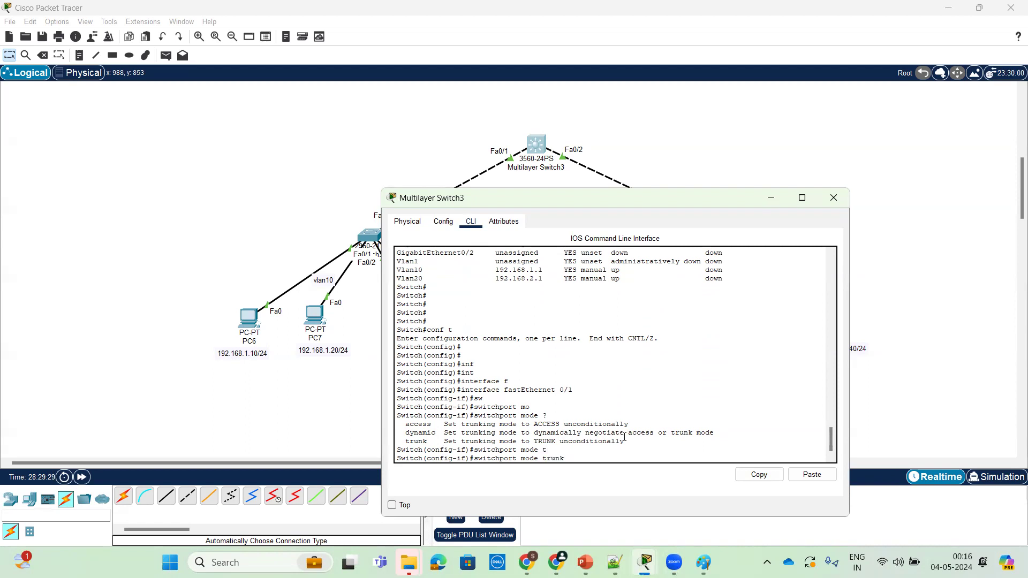
{"action": "key", "text": "Return"}
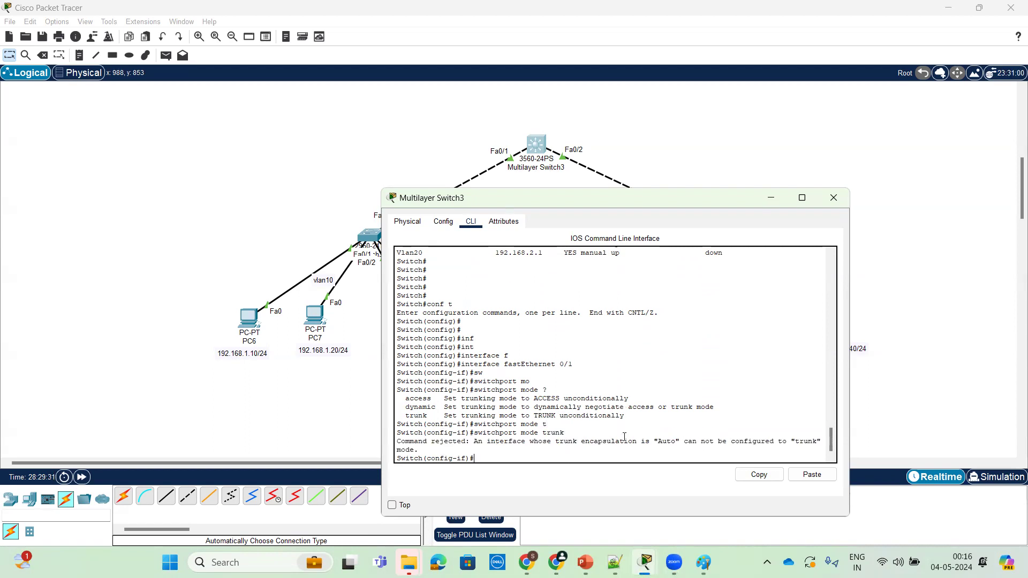
{"action": "key", "text": "Return"}
{"action": "key", "text": "Return"}
{"action": "key", "text": "Return"}
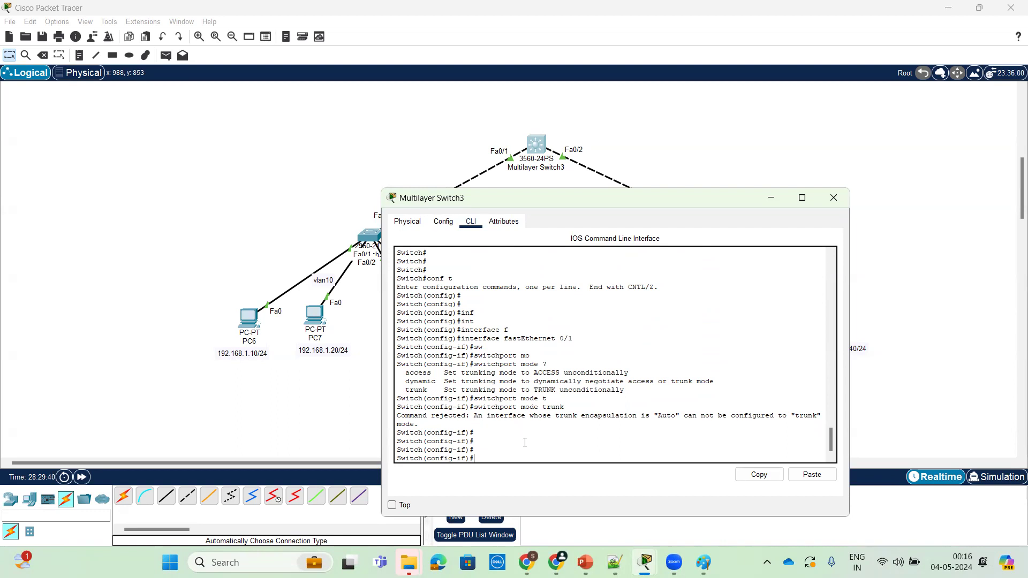
Look up the switchport trunk options and set the trunk encapsulation of FastEthernet 0/1 on Multilayer Switch3 to dot1q
{"action": "type", "text": "sw"}
{"action": "key", "text": "Tab"}
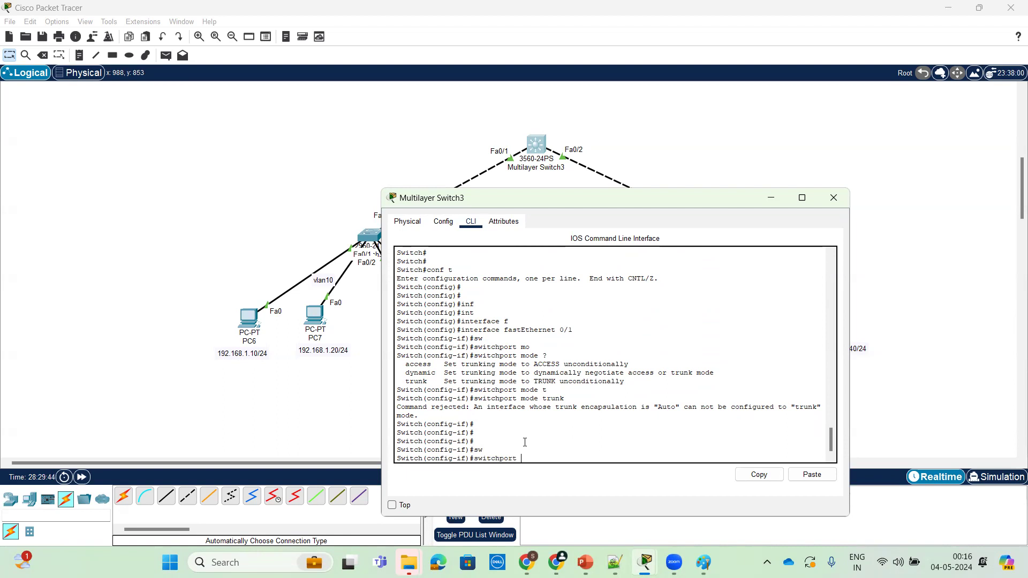
{"action": "type", "text": "?"}
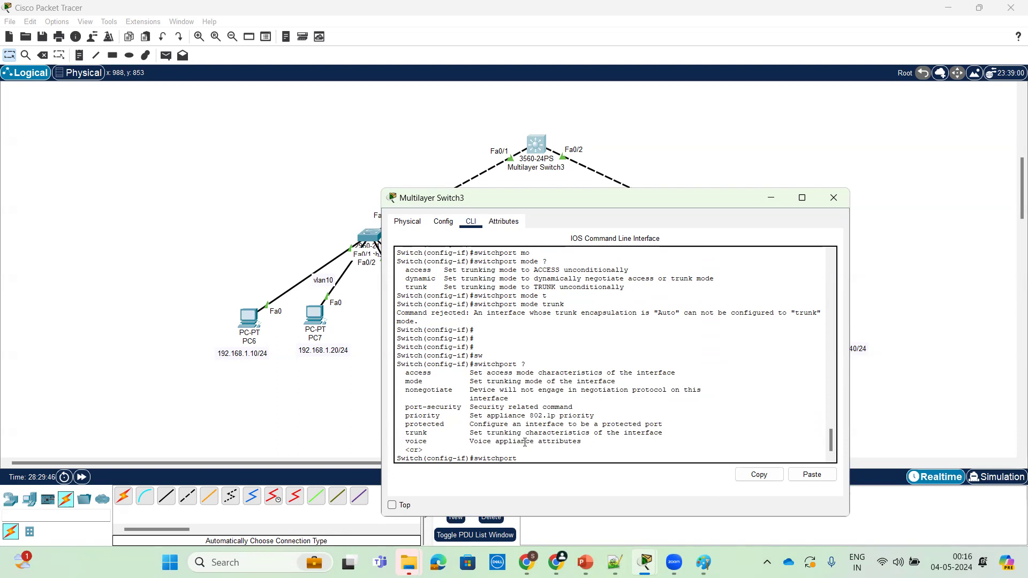
{"action": "type", "text": "tr"}
{"action": "key", "text": "Tab"}
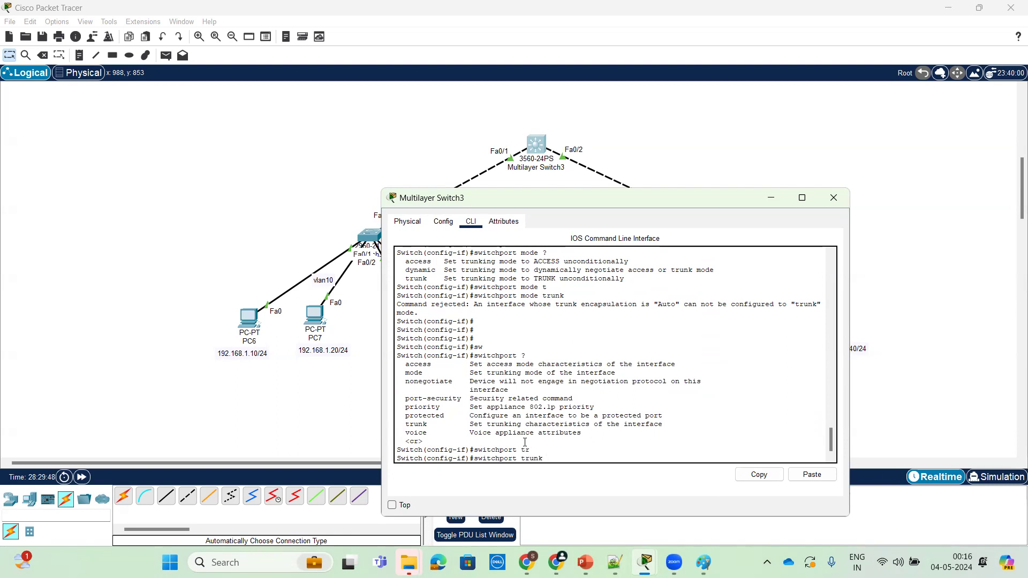
{"action": "type", "text": "?"}
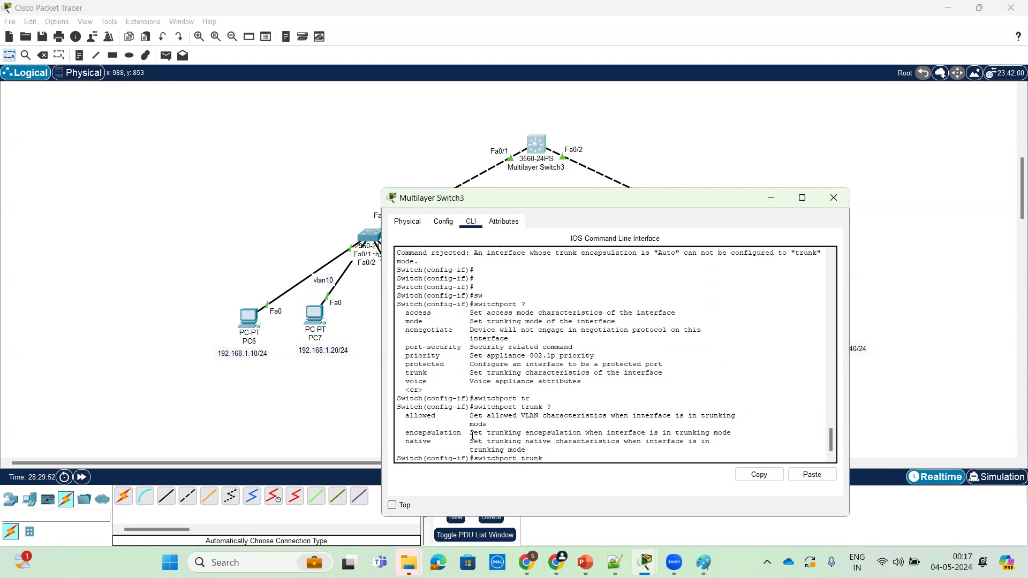
{"action": "type", "text": "eb"}
{"action": "type", "text": "n"}
{"action": "key", "text": "Tab"}
{"action": "type", "text": "?"}
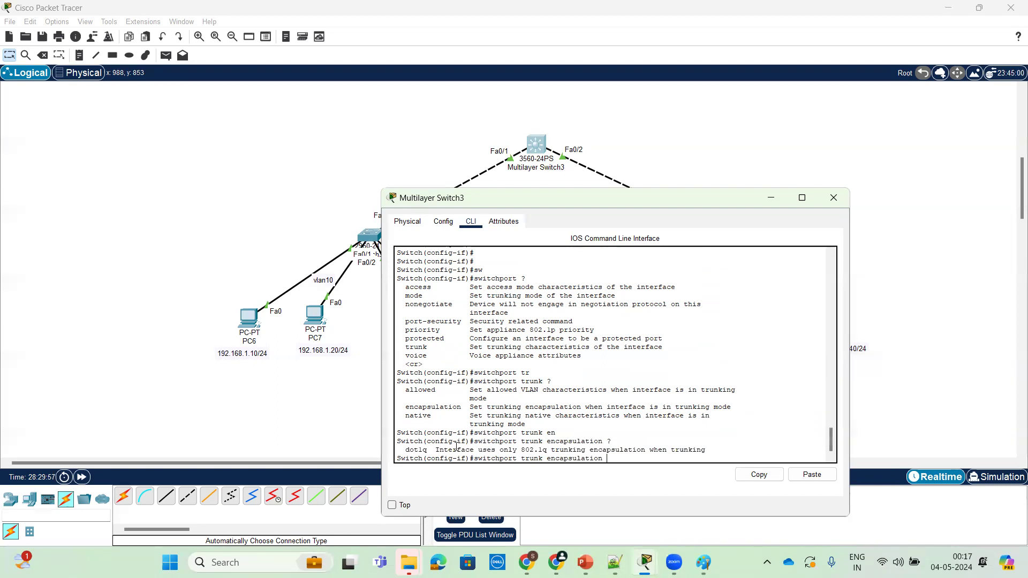
{"action": "type", "text": "d"}
{"action": "key", "text": "Tab"}
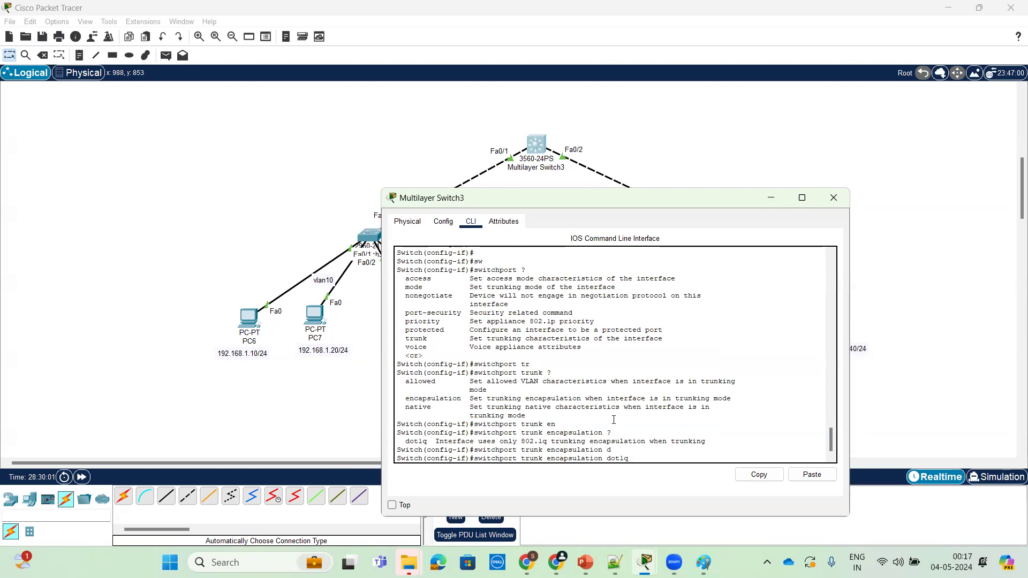
{"action": "type", "text": "?"}
{"action": "key", "text": "Return"}
{"action": "key", "text": "Return"}
{"action": "key", "text": "Return"}
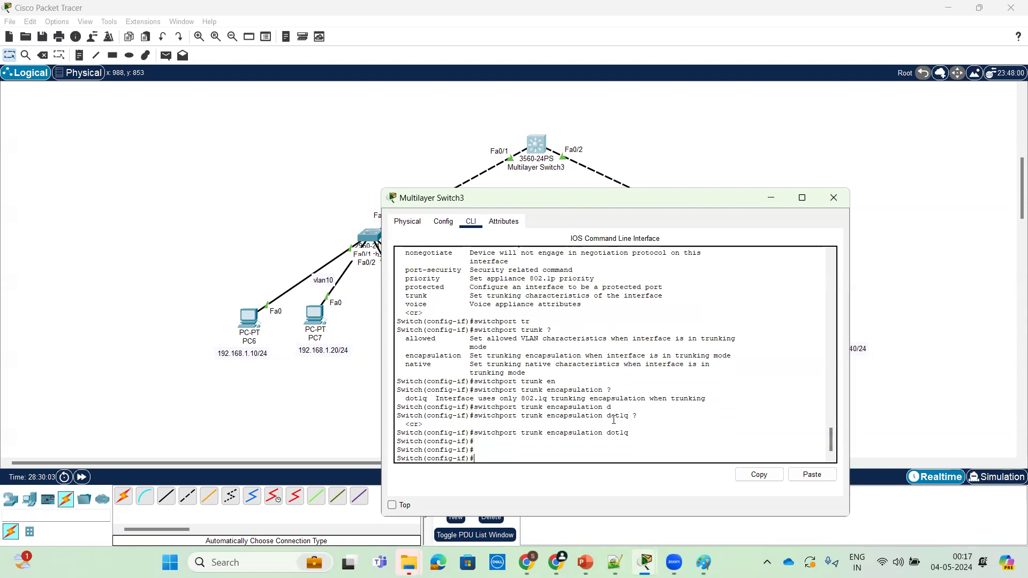
Set FastEthernet 0/1 on Multilayer Switch3 to trunk mode and exit its interface configuration
{"action": "type", "text": "sw"}
{"action": "key", "text": "Tab"}
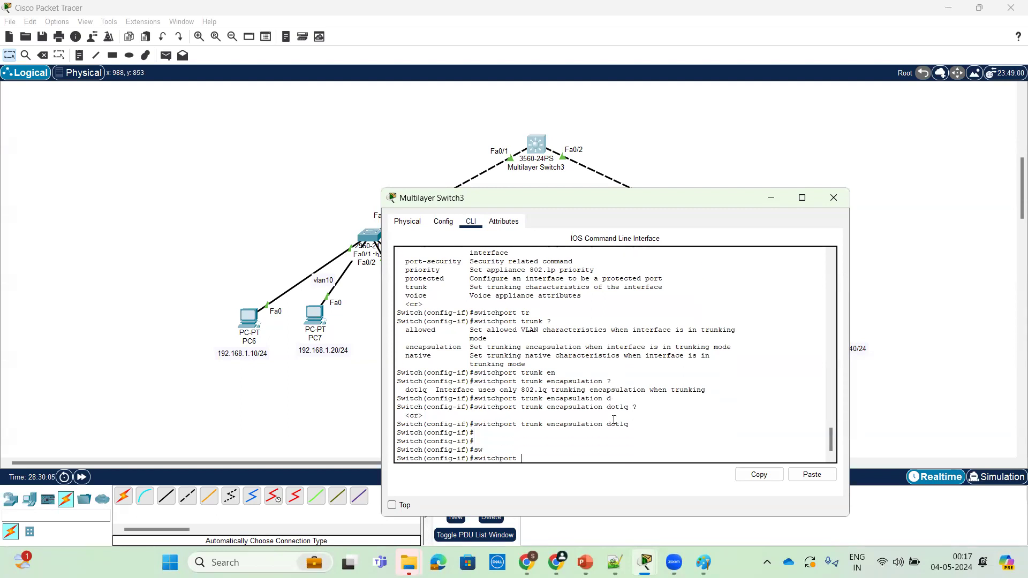
{"action": "type", "text": "mo"}
{"action": "key", "text": "Tab"}
{"action": "type", "text": "tr"}
{"action": "key", "text": "Tab"}
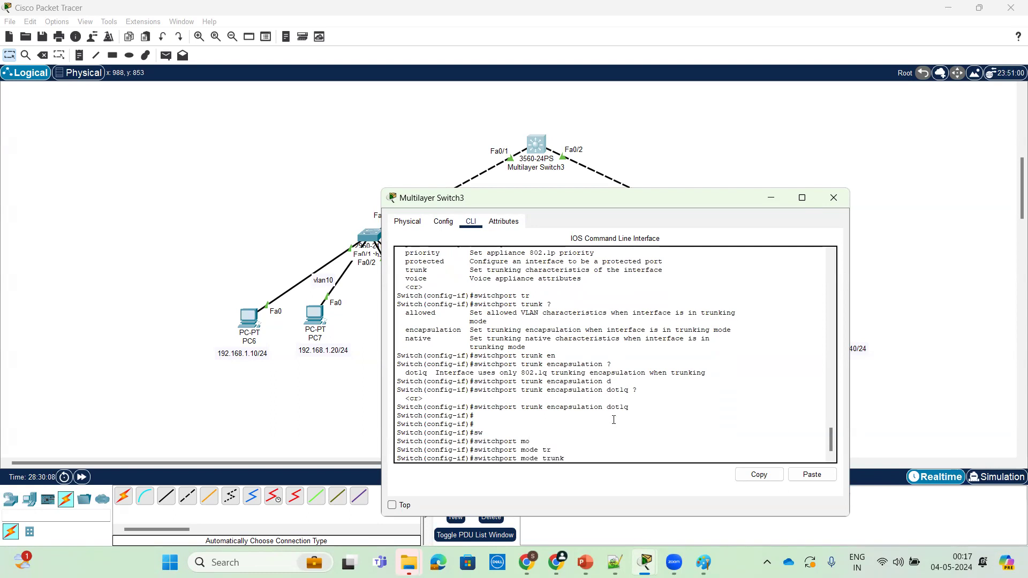
{"action": "key", "text": "Return"}
{"action": "key", "text": "Return"}
{"action": "key", "text": "Return"}
{"action": "key", "text": "Return"}
{"action": "key", "text": "Return"}
{"action": "key", "text": "Return"}
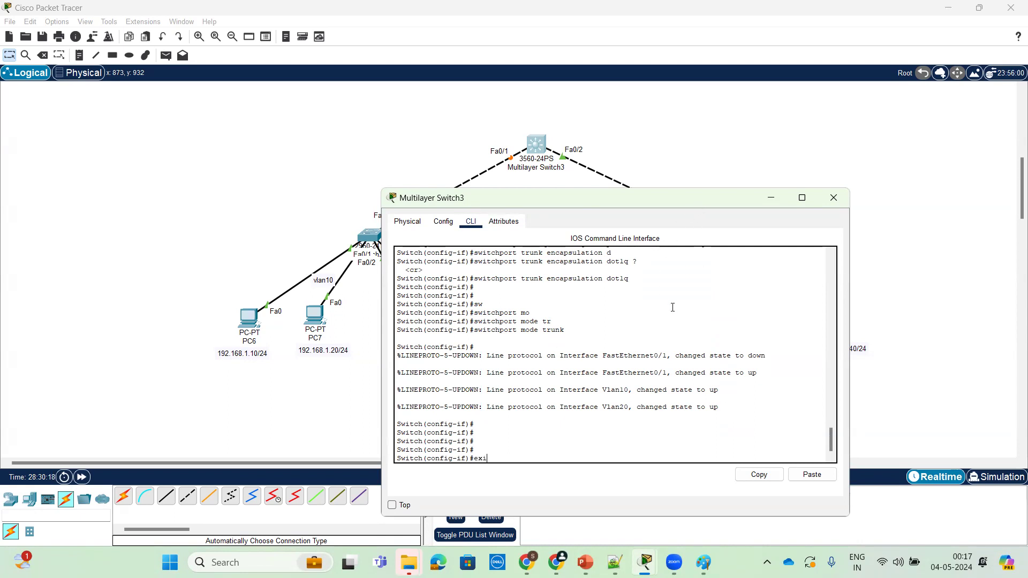
{"action": "key", "text": "Return"}
Open the interface configuration of FastEthernet 0/2 on Multilayer Switch3
{"action": "type", "text": "inf"}
{"action": "key", "text": "Tab"}
{"action": "key", "text": "BackSpace"}
{"action": "type", "text": "terface"}
{"action": "key", "text": "Tab"}
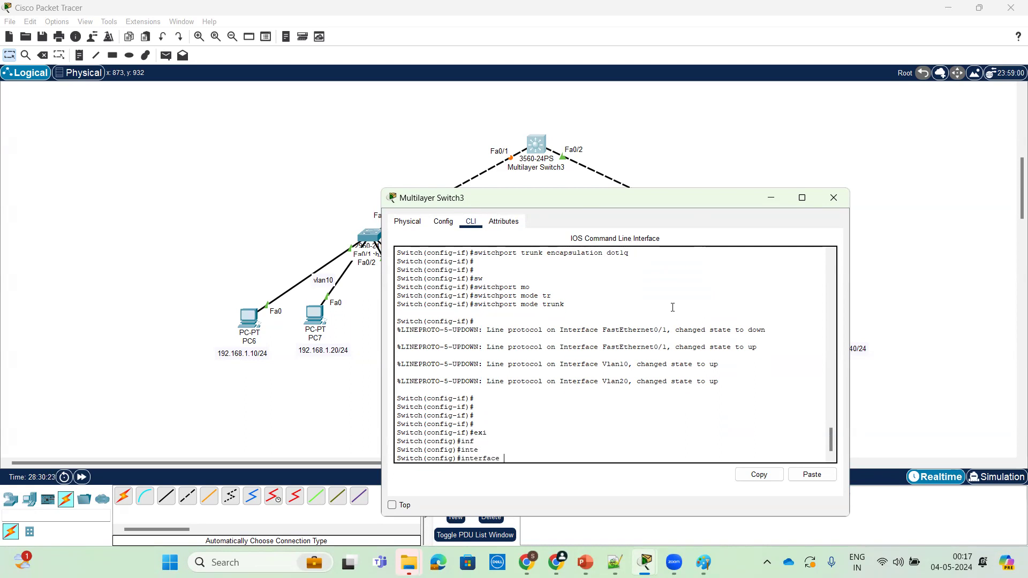
{"action": "type", "text": "f"}
{"action": "key", "text": "Tab"}
{"action": "type", "text": "0/2"}
{"action": "key", "text": "Return"}
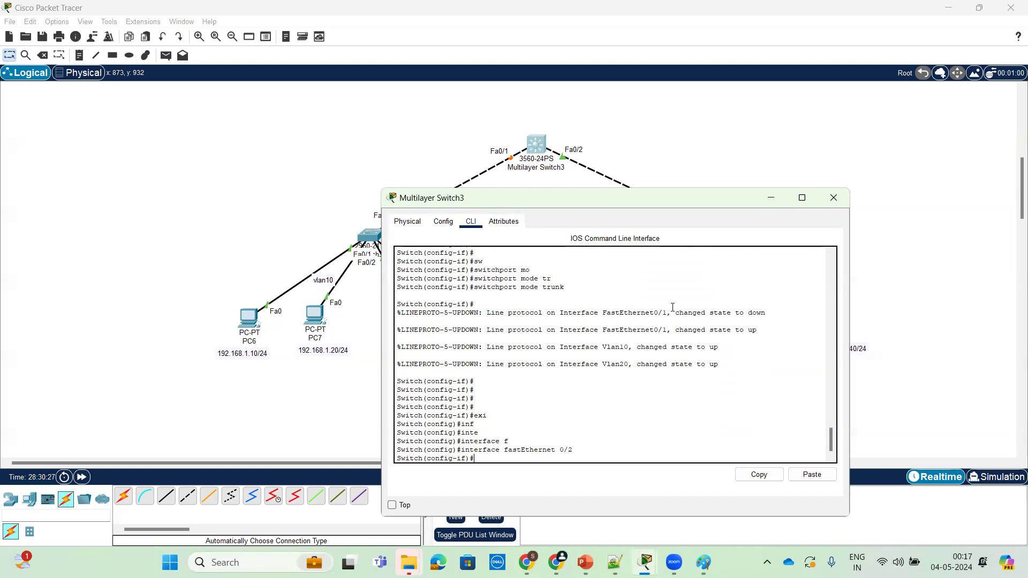
Set the trunk encapsulation of FastEthernet 0/2 on Multilayer Switch3 to dot1q
{"action": "type", "text": "sw"}
{"action": "key", "text": "Tab"}
{"action": "type", "text": "t"}
{"action": "key", "text": "Tab"}
{"action": "type", "text": "e"}
{"action": "key", "text": "Tab"}
{"action": "type", "text": "d"}
{"action": "key", "text": "Tab"}
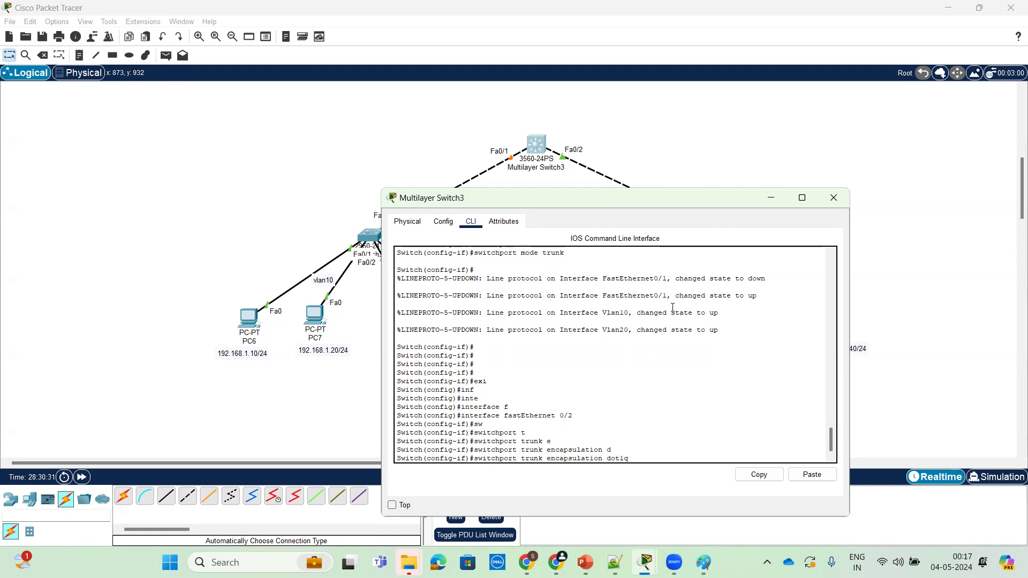
{"action": "key", "text": "Return"}
Set FastEthernet 0/2 on Multilayer Switch3 to trunk mode and return to privileged EXEC mode
{"action": "type", "text": "sw"}
{"action": "key", "text": "Tab"}
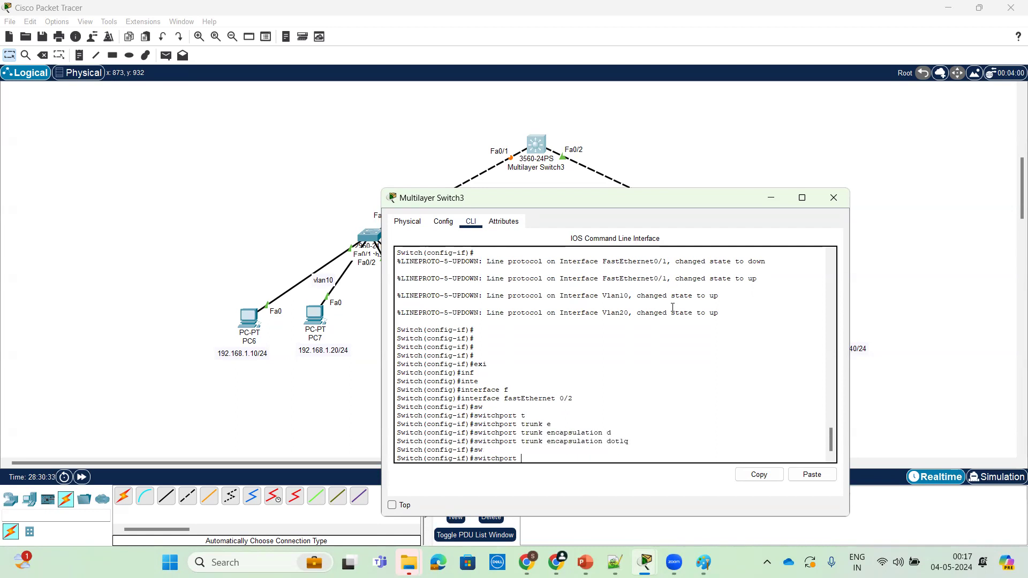
{"action": "type", "text": "mo"}
{"action": "key", "text": "Tab"}
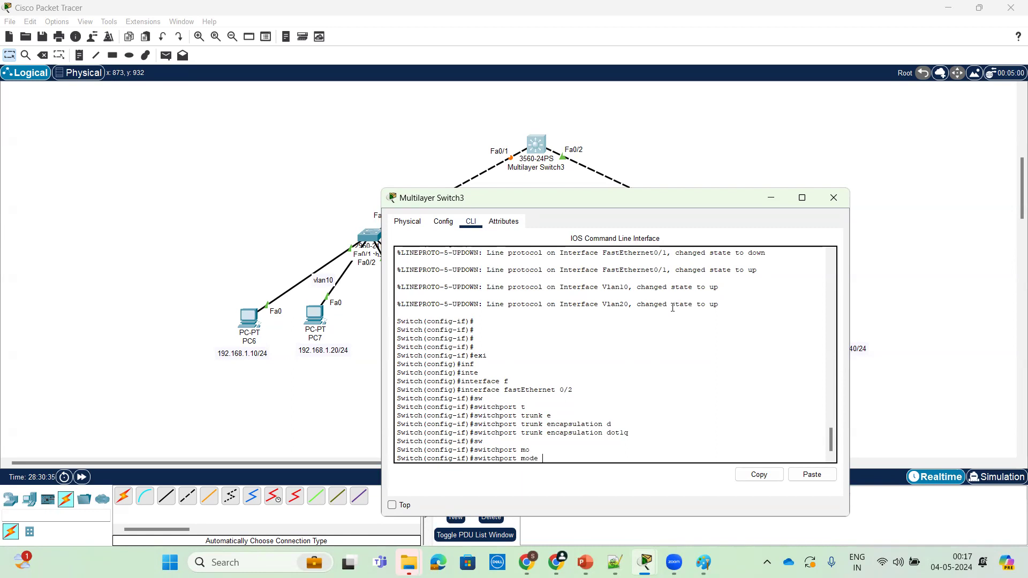
{"action": "type", "text": "tr"}
{"action": "key", "text": "Tab"}
{"action": "key", "text": "Return"}
{"action": "key", "text": "Return"}
{"action": "key", "text": "Return"}
{"action": "key", "text": "Return"}
{"action": "key", "text": "ctrl+z"}
{"action": "key", "text": "Return"}
{"action": "key", "text": "Return"}
{"action": "key", "text": "Return"}
{"action": "key", "text": "Return"}
Display the interface trunk information on Multilayer Switch3 to check both uplinks
{"action": "type", "text": "s"}
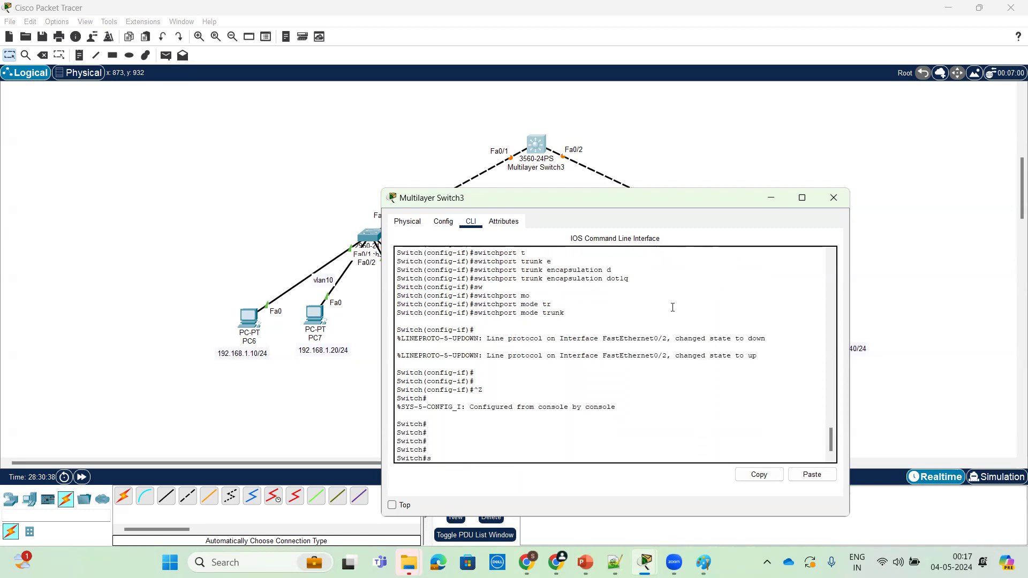
{"action": "type", "text": "h"}
{"action": "key", "text": "Tab"}
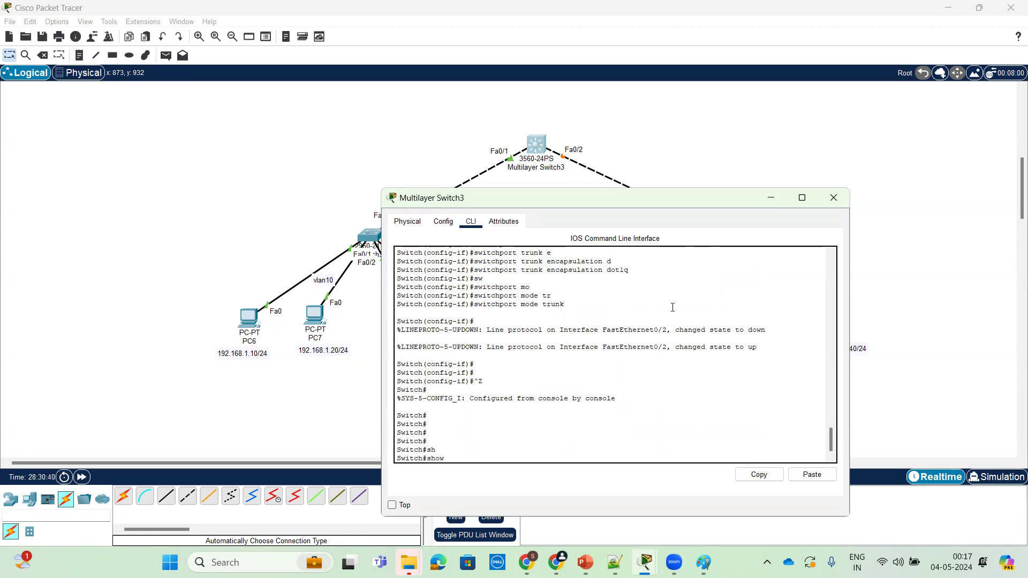
{"action": "type", "text": "in"}
{"action": "key", "text": "Tab"}
{"action": "type", "text": "tr"}
{"action": "key", "text": "Tab"}
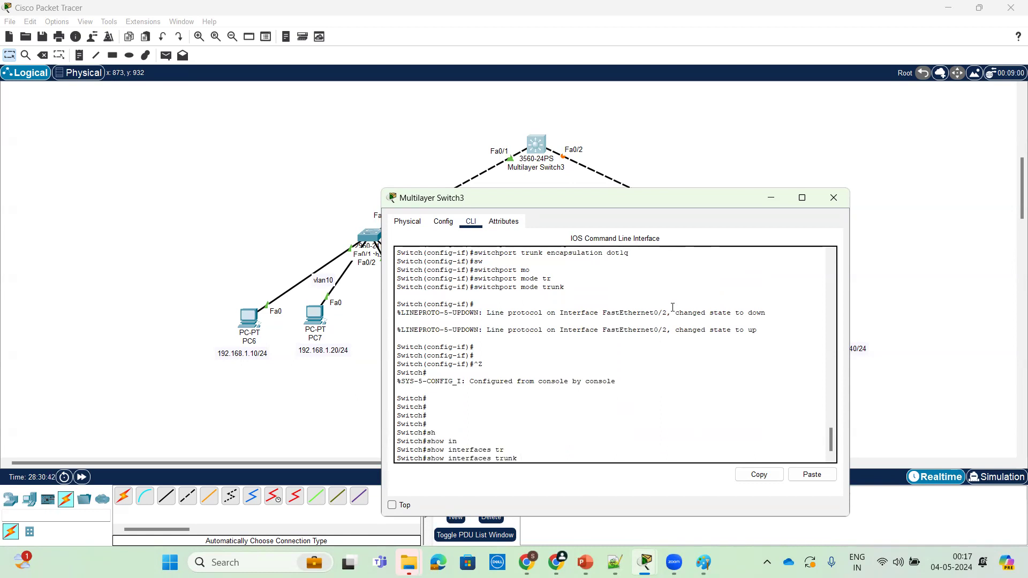
{"action": "key", "text": "Return"}
{"action": "key", "text": "Return"}
{"action": "key", "text": "Return"}
{"action": "key", "text": "Return"}
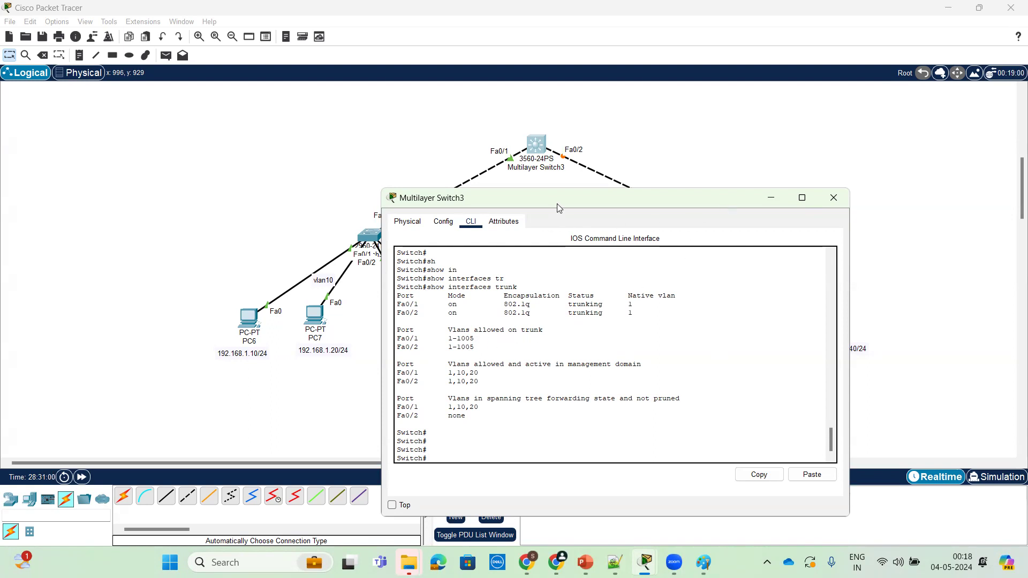
Minimise the Multilayer Switch3 window and open Switch3 at its global configuration prompt
{"action": "left_click_drag", "start_coordinate": [556, 204], "coordinate": [558, 200]}
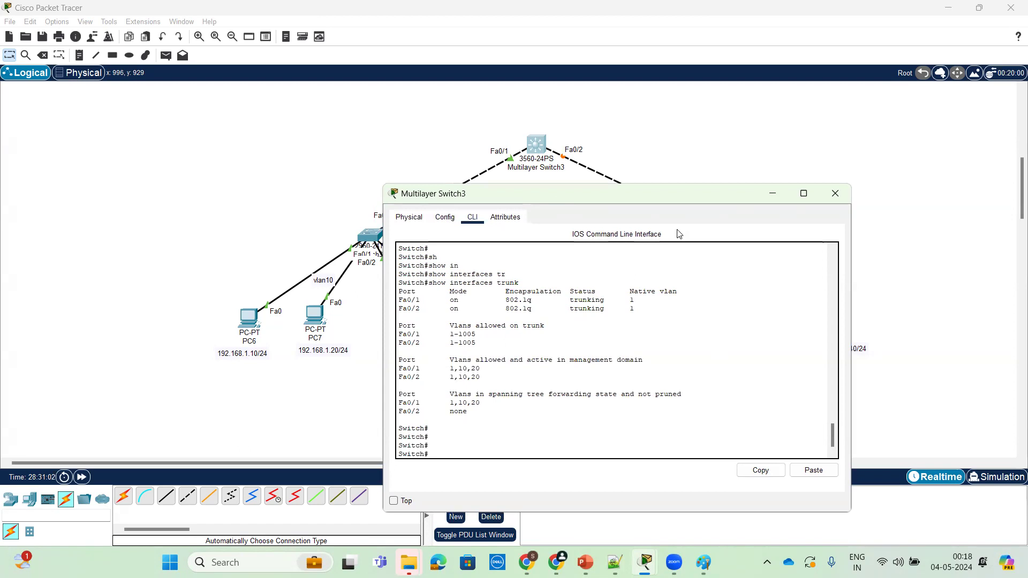
{"action": "left_click", "coordinate": [772, 194]}
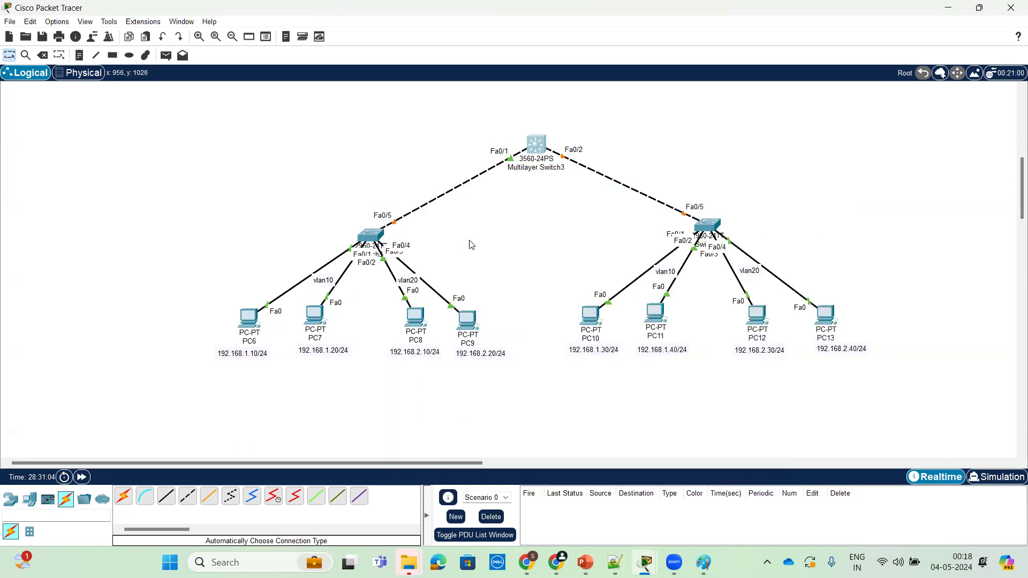
{"action": "left_click", "coordinate": [369, 234]}
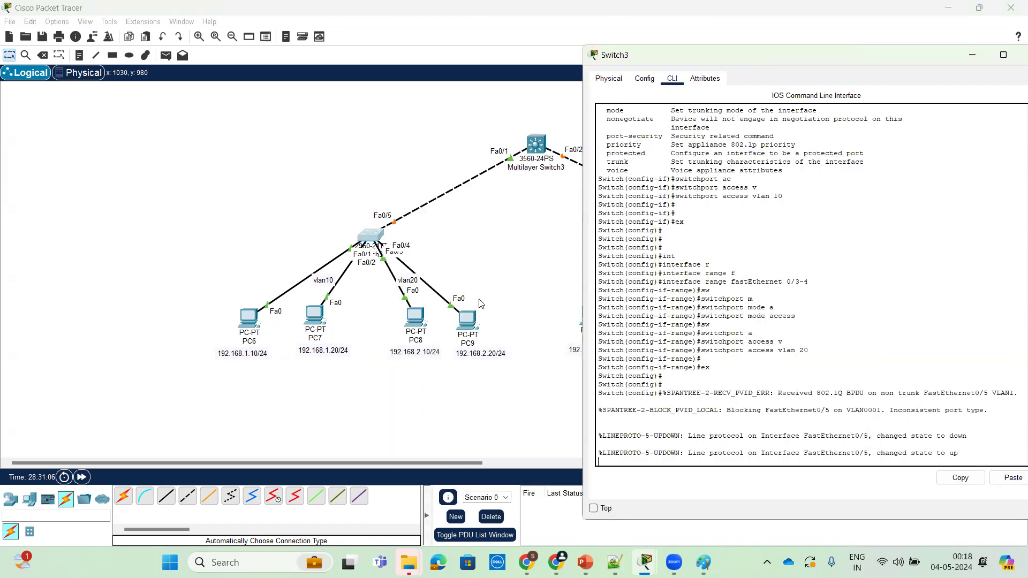
{"action": "key", "text": "Return"}
{"action": "key", "text": "Return"}
{"action": "key", "text": "Return"}
{"action": "key", "text": "Return"}
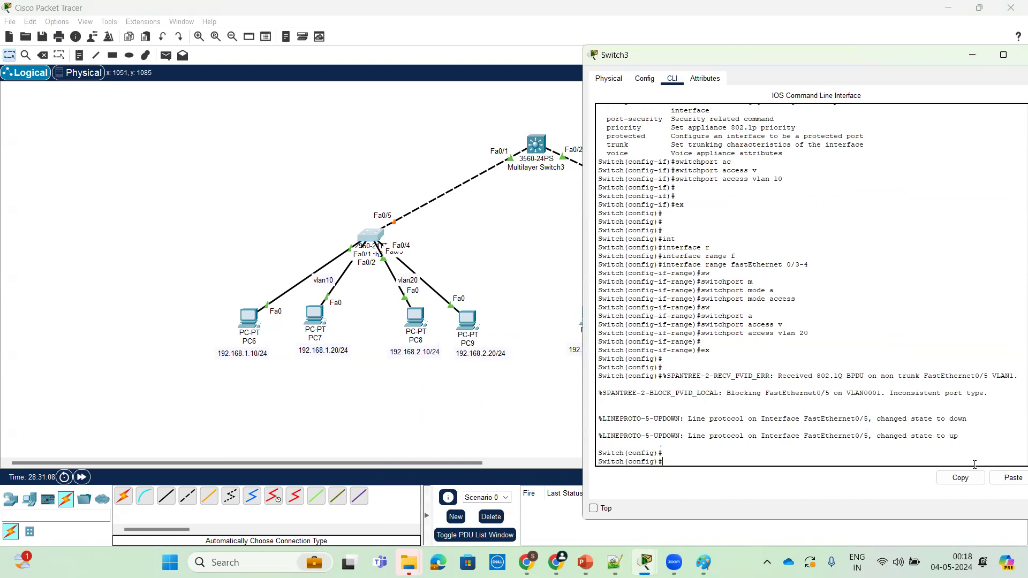
Open the interface configuration of FastEthernet 0/5 on Switch3
{"action": "type", "text": "inf"}
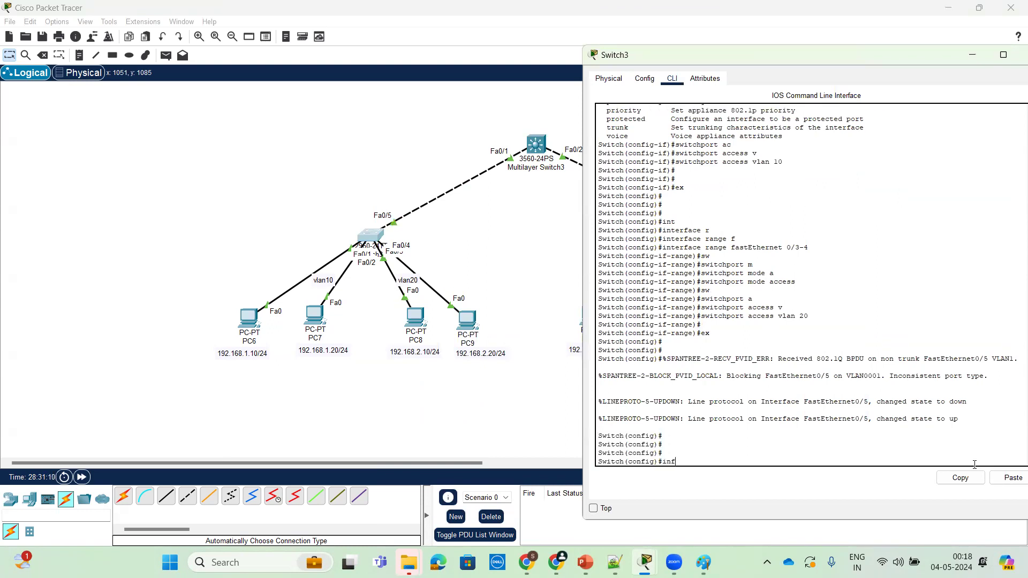
{"action": "type", "text": "t"}
{"action": "key", "text": "Tab"}
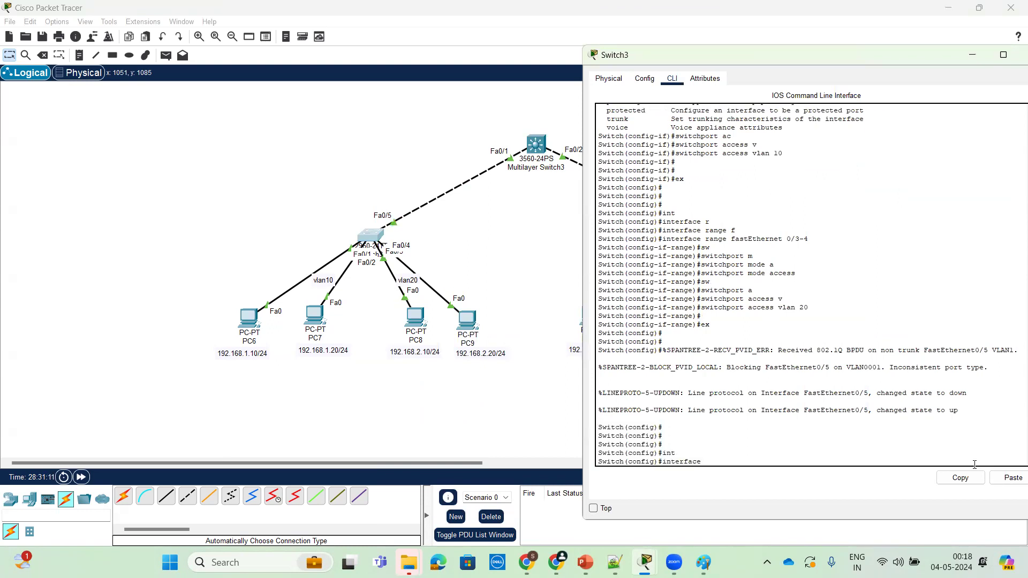
{"action": "type", "text": "f"}
{"action": "key", "text": "Tab"}
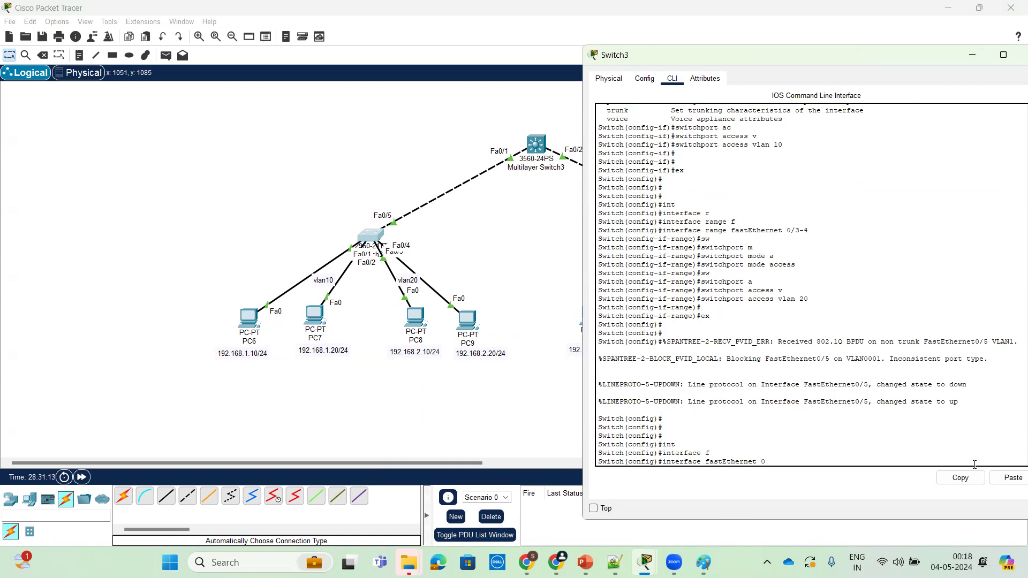
{"action": "type", "text": "0/5"}
{"action": "key", "text": "Return"}
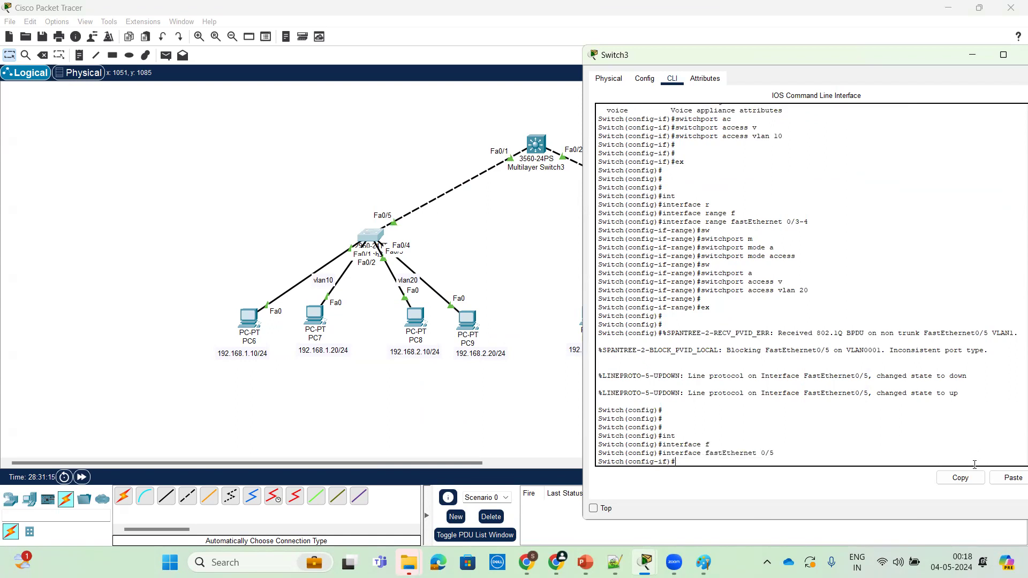
Set FastEthernet 0/5 on Switch3 to trunk mode and exit to global configuration mode
{"action": "type", "text": "sw"}
{"action": "key", "text": "Tab"}
{"action": "type", "text": "m"}
{"action": "key", "text": "Tab"}
{"action": "type", "text": "t"}
{"action": "key", "text": "Tab"}
{"action": "key", "text": "Return"}
{"action": "type", "text": "ex"}
{"action": "key", "text": "Return"}
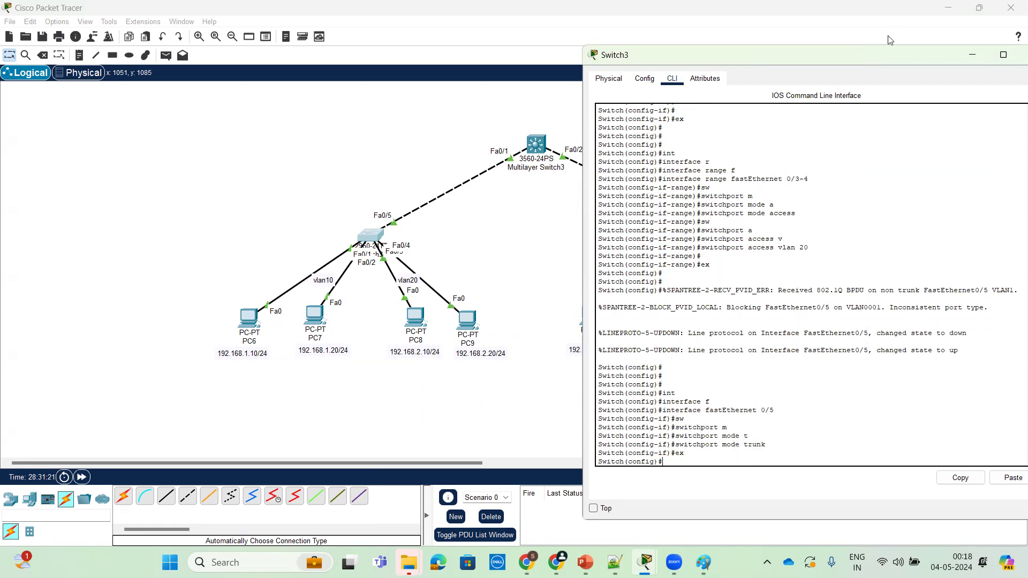
Minimise the Switch3 window, open Switch4 and quit its paused configuration listing to reach the privileged prompt
{"action": "left_click_drag", "start_coordinate": [852, 55], "coordinate": [685, 53]}
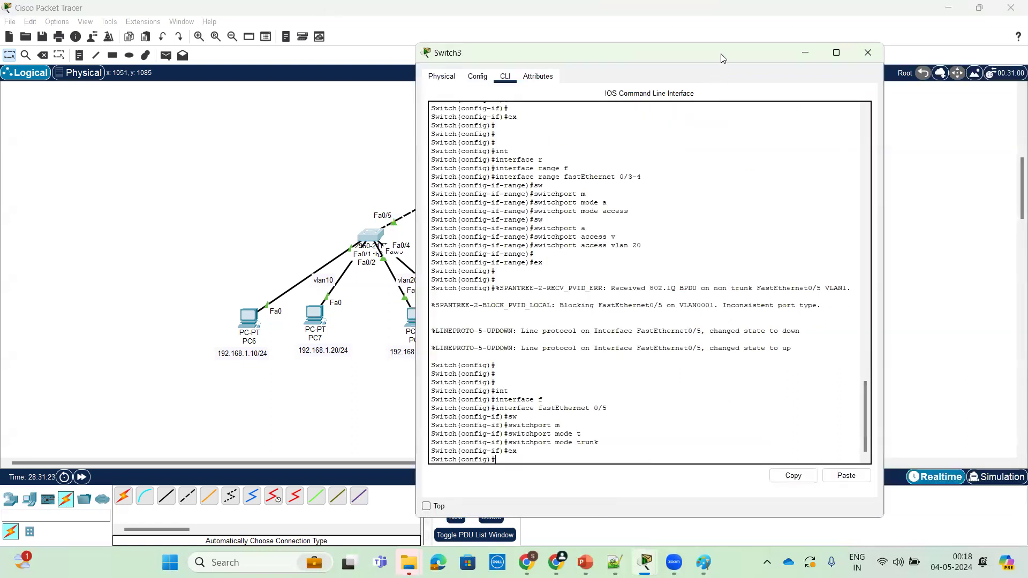
{"action": "left_click", "coordinate": [807, 56]}
{"action": "left_click", "coordinate": [707, 226]}
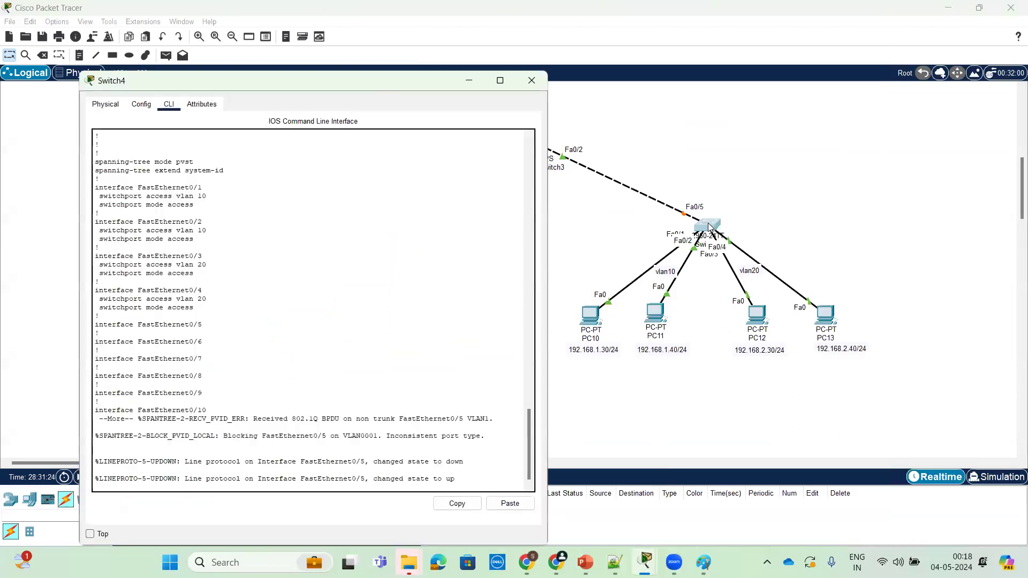
{"action": "key", "text": "Return"}
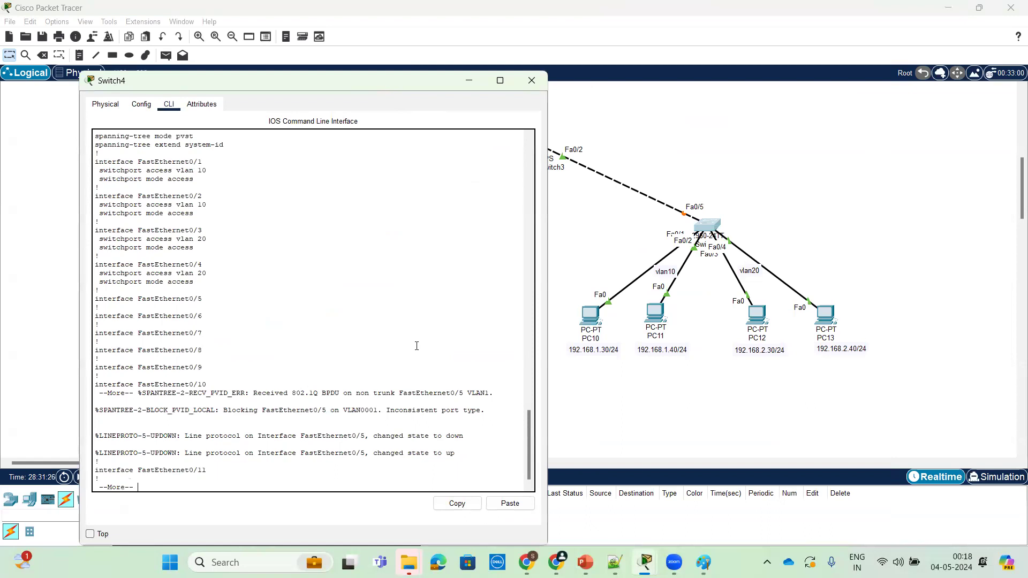
{"action": "key", "text": "q"}
{"action": "key", "text": "Return"}
{"action": "key", "text": "Return"}
{"action": "key", "text": "Return"}
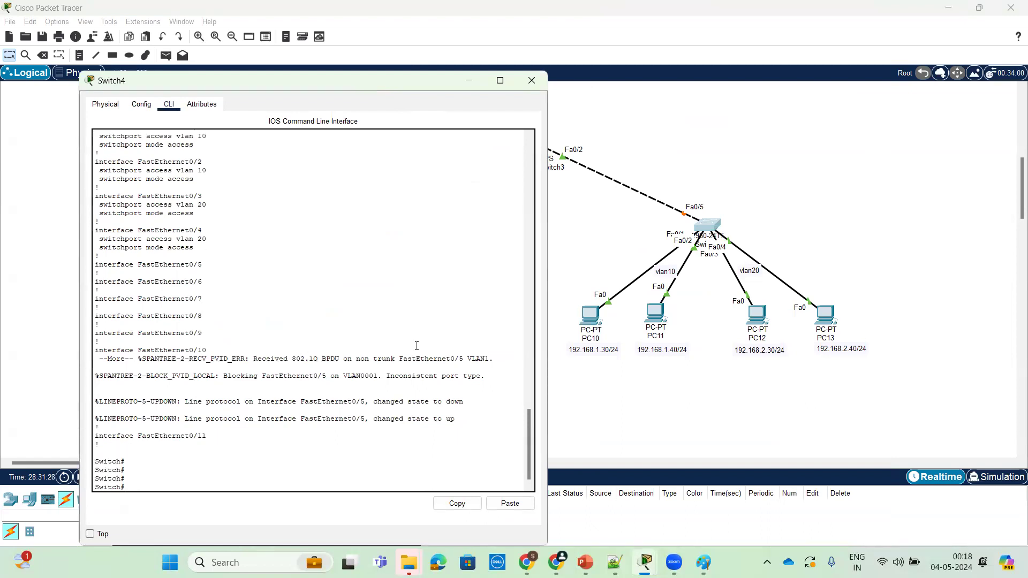
{"action": "type", "text": "con ft"}
{"action": "key", "text": "Return"}
{"action": "key", "text": "Return"}
{"action": "key", "text": "Return"}
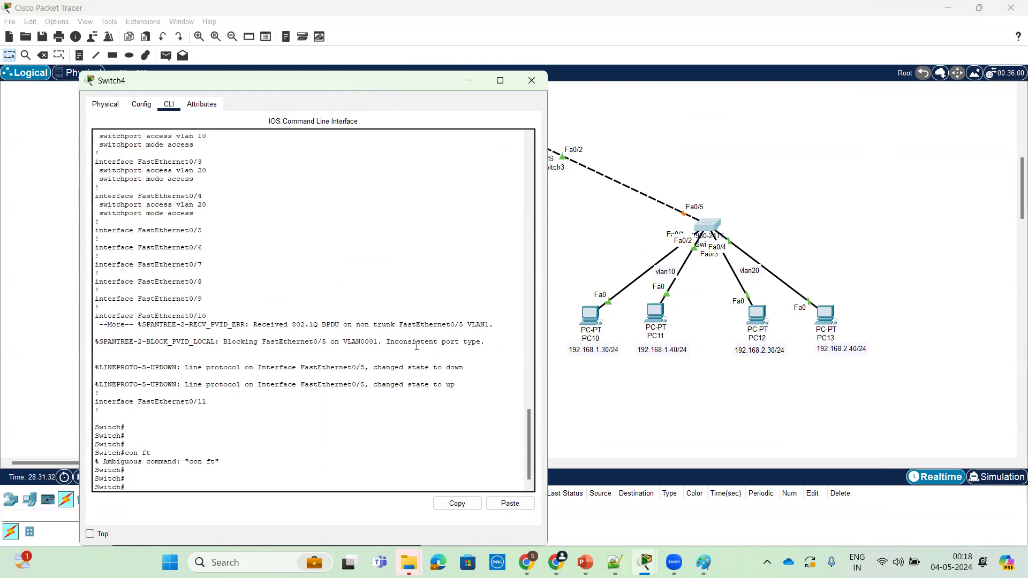
Enter global configuration mode on Switch4 and open the interface configuration of FastEthernet 0/5
{"action": "type", "text": "nf t"}
{"action": "key", "text": "Return"}
{"action": "key", "text": "Return"}
{"action": "type", "text": "int"}
{"action": "key", "text": "Tab"}
{"action": "type", "text": "f"}
{"action": "key", "text": "Tab"}
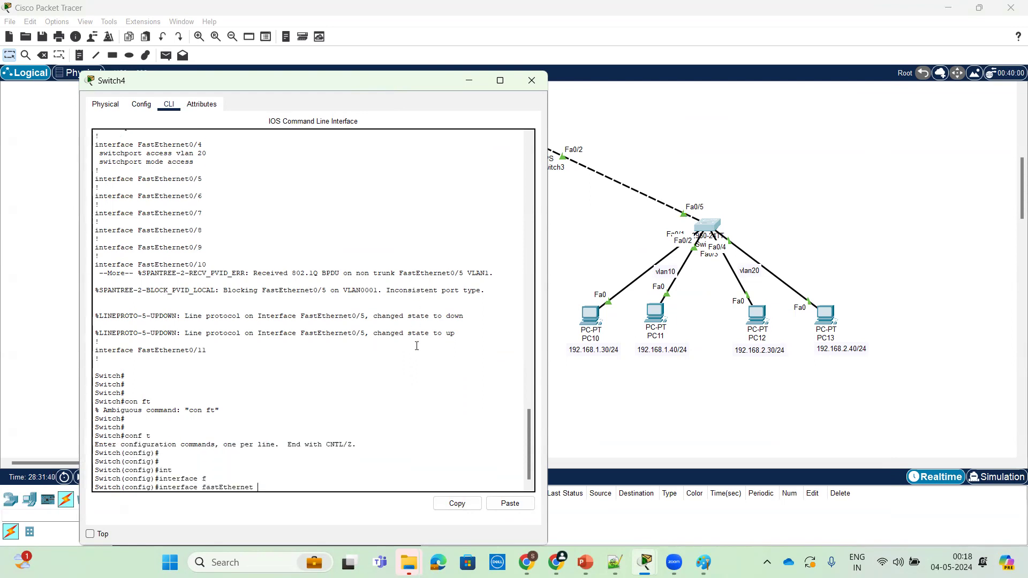
{"action": "type", "text": "0/5"}
{"action": "key", "text": "Return"}
Set FastEthernet 0/5 on Switch4 to trunk mode, return to the privileged prompt and minimise the Switch4 window
{"action": "type", "text": "sw"}
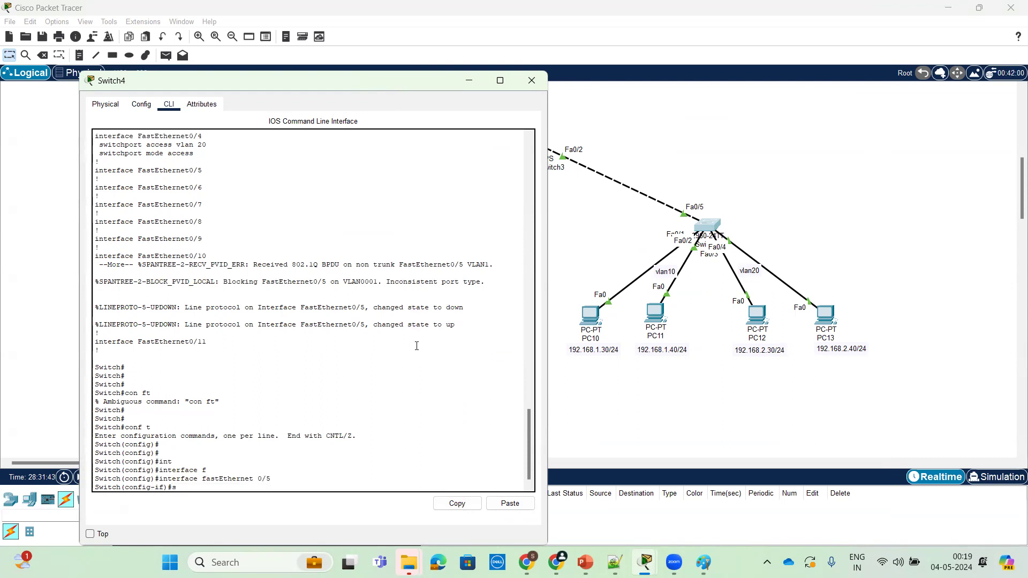
{"action": "key", "text": "Tab"}
{"action": "type", "text": "m"}
{"action": "key", "text": "Tab"}
{"action": "type", "text": "t"}
{"action": "key", "text": "Tab"}
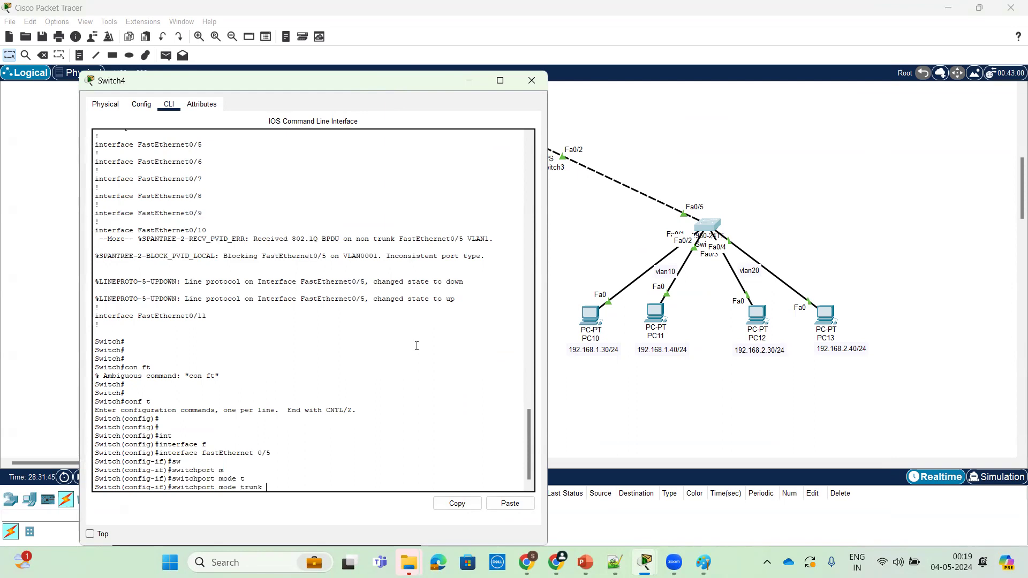
{"action": "key", "text": "Return"}
{"action": "key", "text": "Return"}
{"action": "key", "text": "ctrl+z"}
{"action": "key", "text": "Return"}
{"action": "key", "text": "Return"}
{"action": "key", "text": "Return"}
{"action": "key", "text": "Return"}
{"action": "key", "text": "Return"}
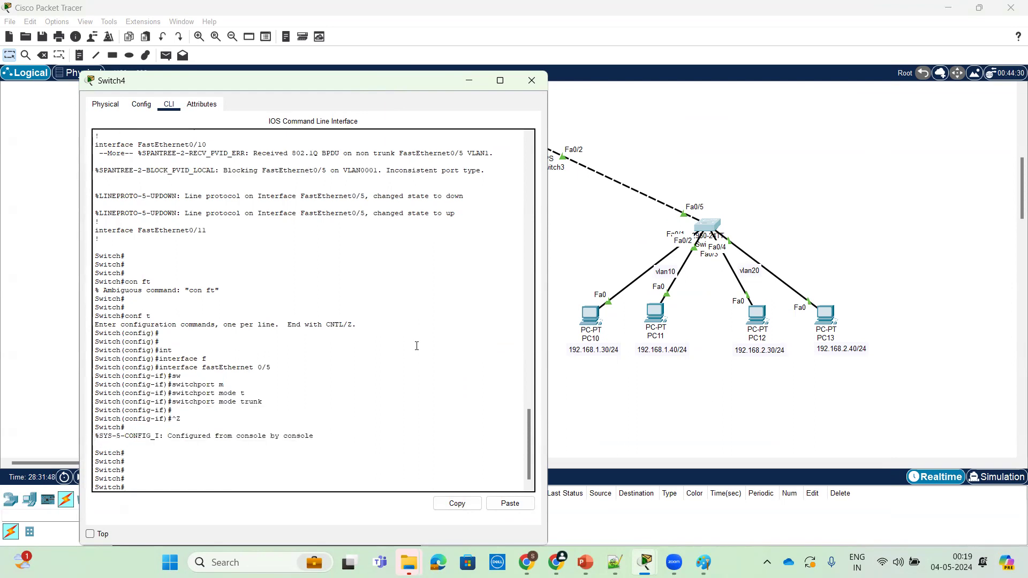
{"action": "left_click", "coordinate": [471, 82]}
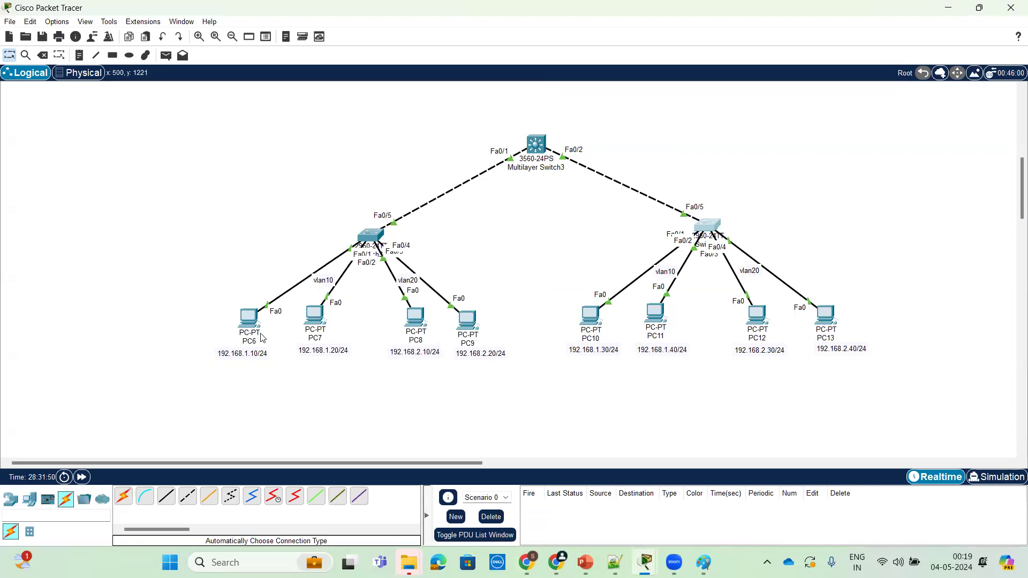
{"action": "left_click", "coordinate": [832, 319]}
{"action": "left_click", "coordinate": [449, 104]}
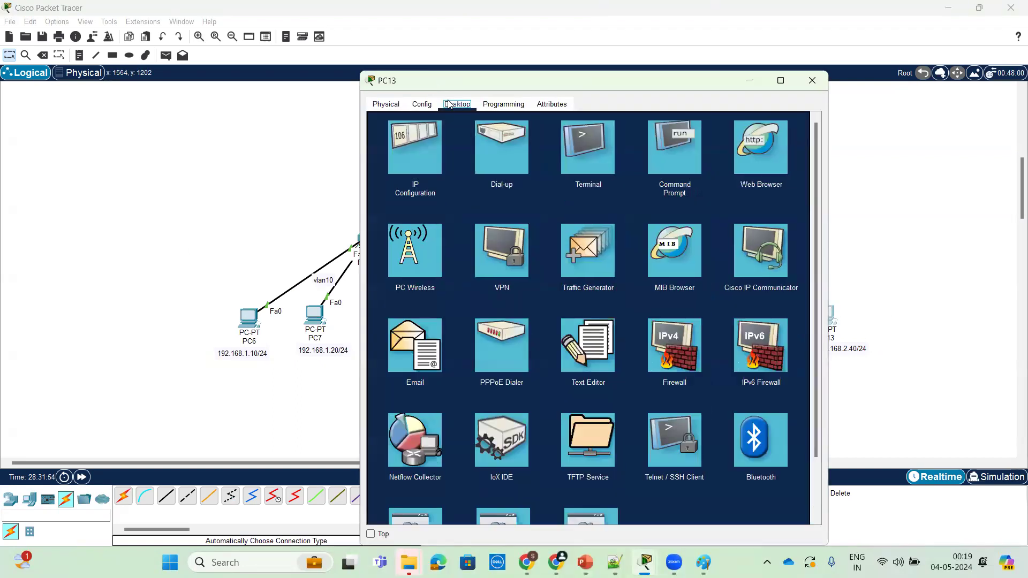
{"action": "left_click", "coordinate": [681, 159]}
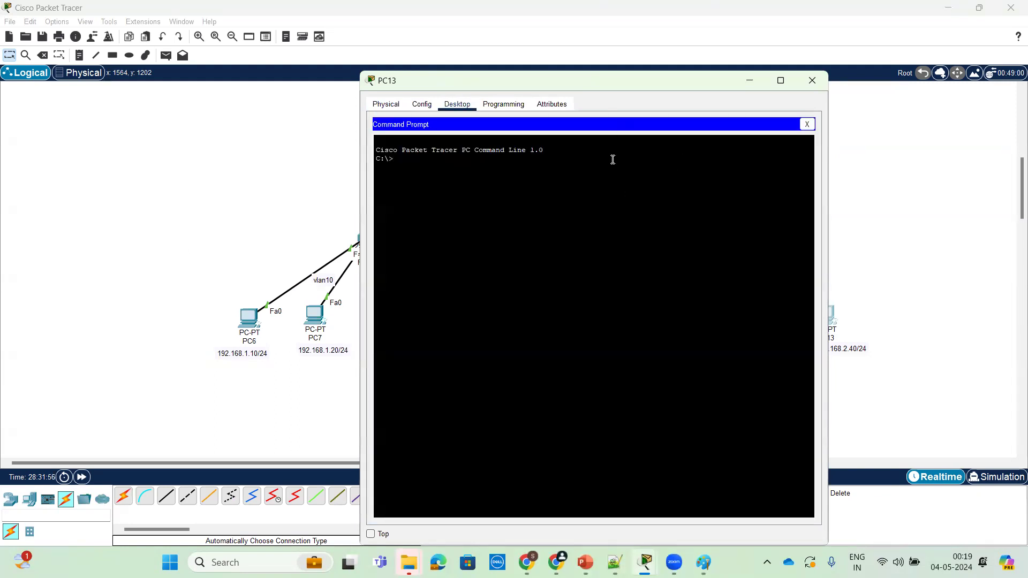
{"action": "left_click", "coordinate": [811, 79]}
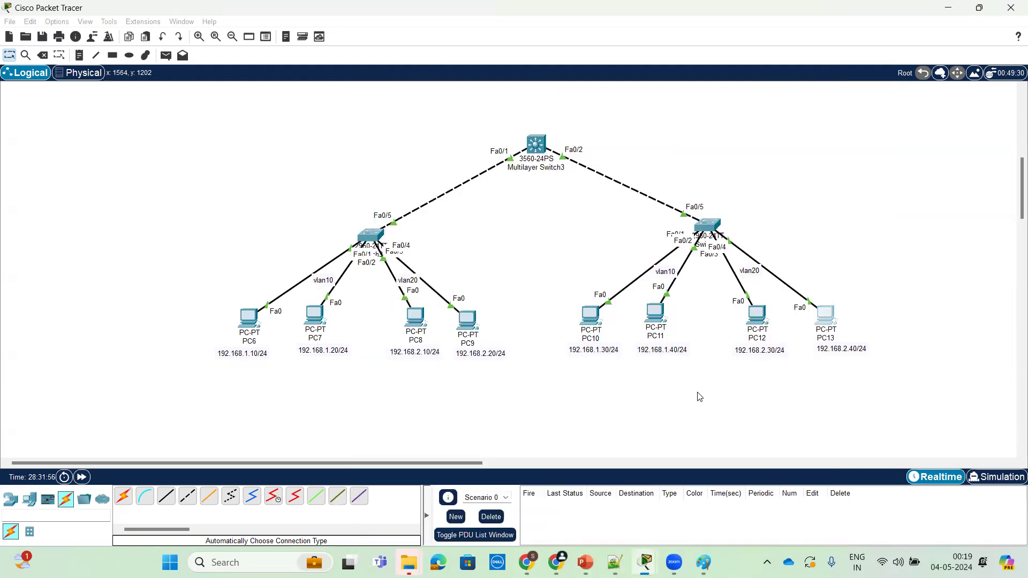
{"action": "left_click", "coordinate": [582, 321]}
{"action": "left_click", "coordinate": [457, 105]}
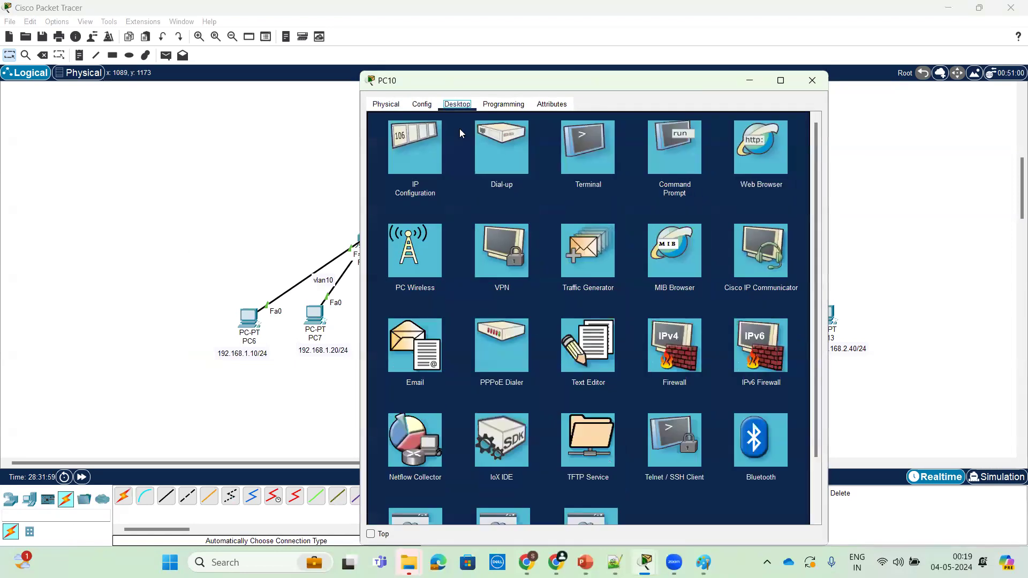
{"action": "left_click", "coordinate": [676, 161]}
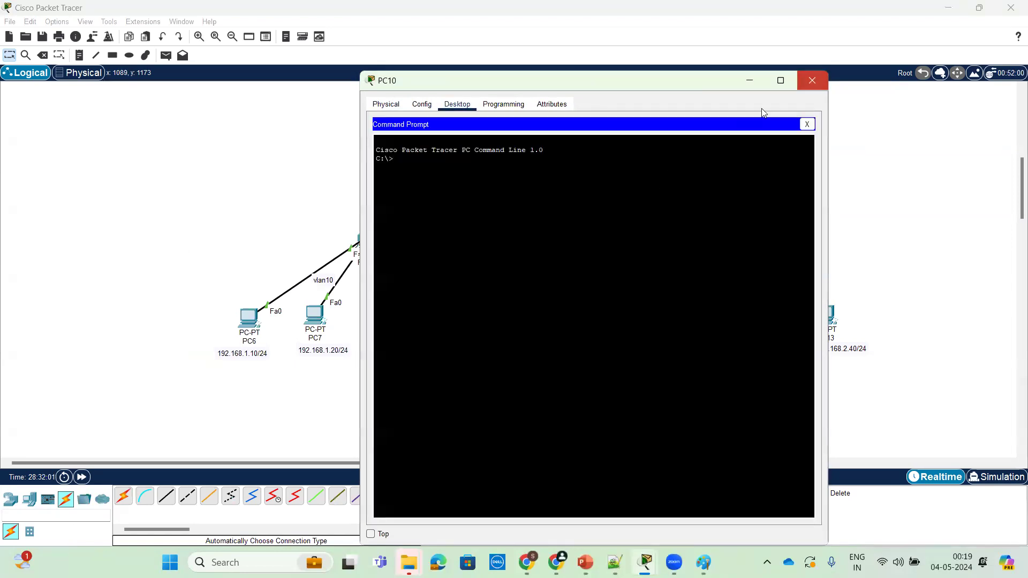
{"action": "left_click", "coordinate": [812, 80]}
Open the command prompt of PC6 and repeat the ping to 192.168.1.30
{"action": "left_click", "coordinate": [256, 320]}
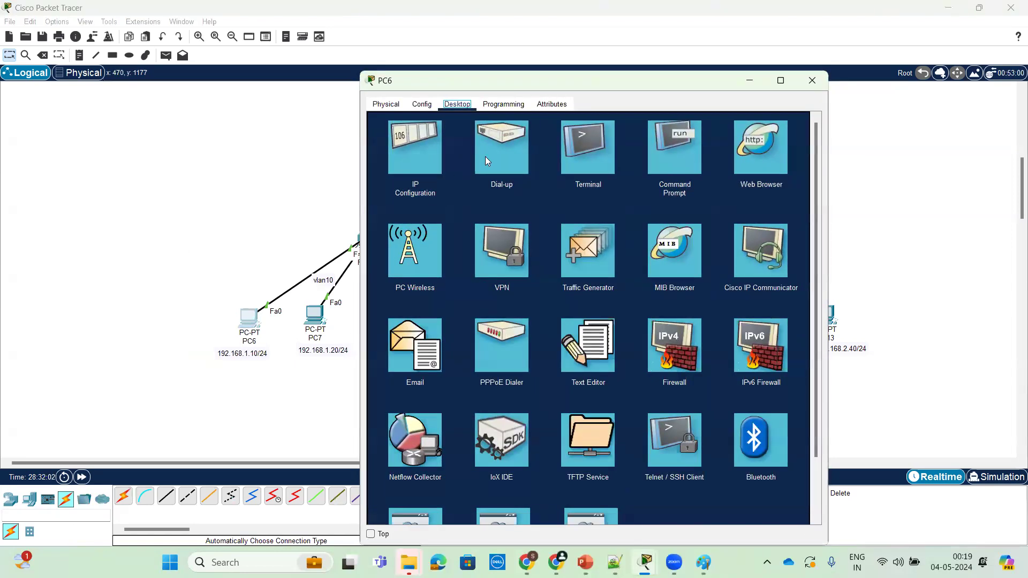
{"action": "left_click", "coordinate": [659, 163]}
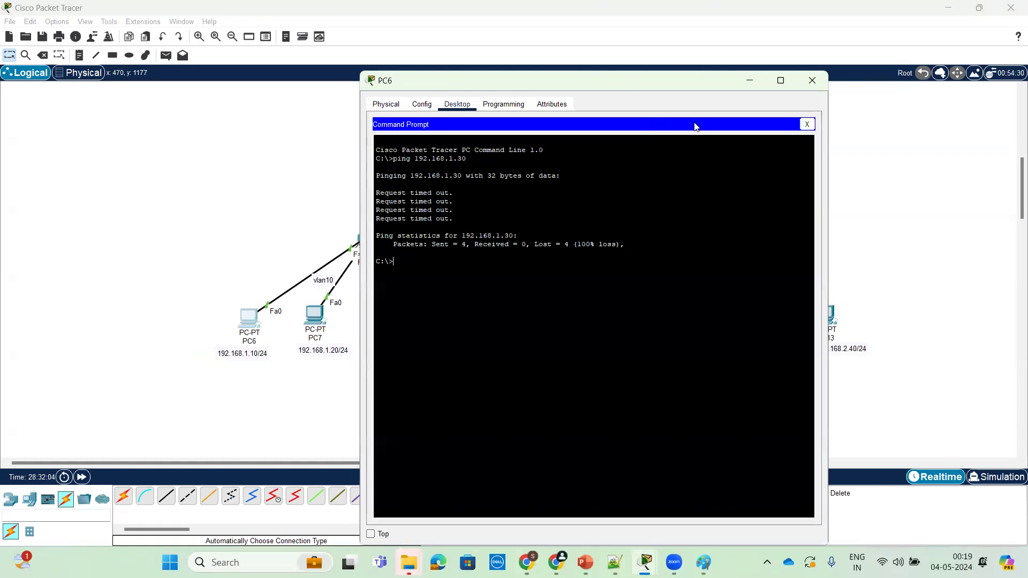
{"action": "left_click_drag", "start_coordinate": [695, 127], "coordinate": [389, 127]}
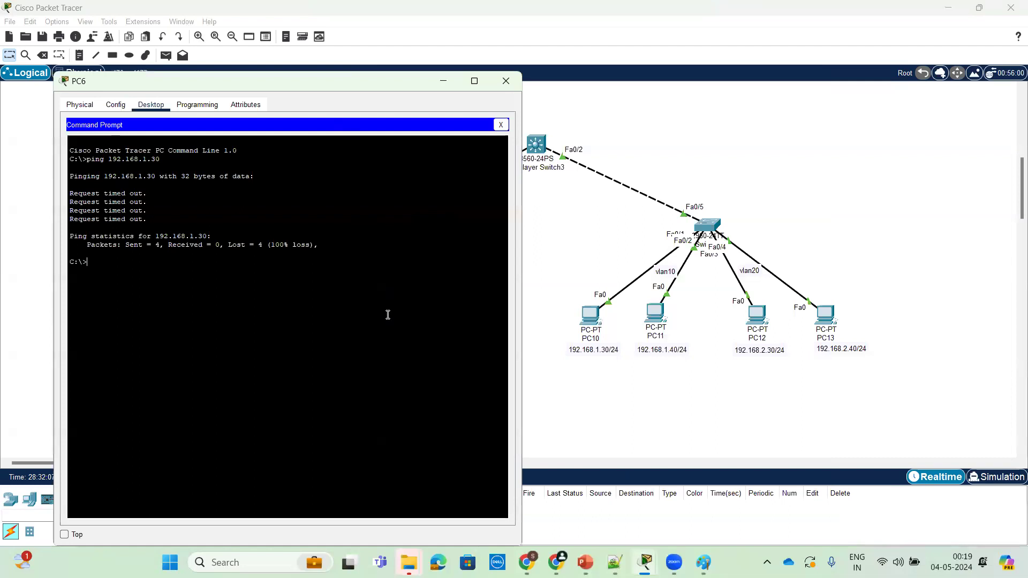
{"action": "key", "text": "Up"}
{"action": "key", "text": "Return"}
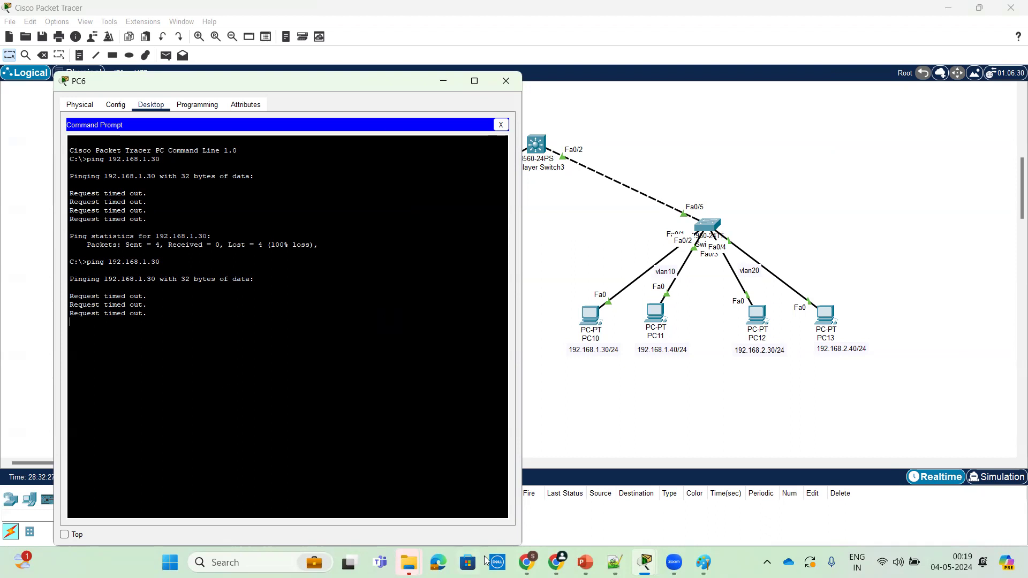
{"action": "left_click", "coordinate": [485, 560]}
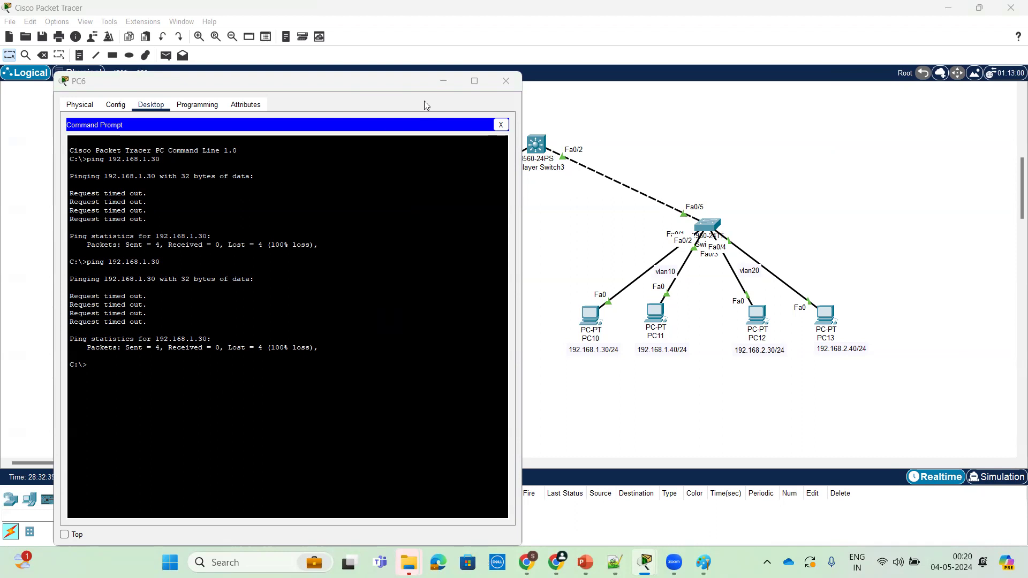
Minimise the PC6 window and open the command line of Multilayer Switch3
{"action": "left_click", "coordinate": [443, 81]}
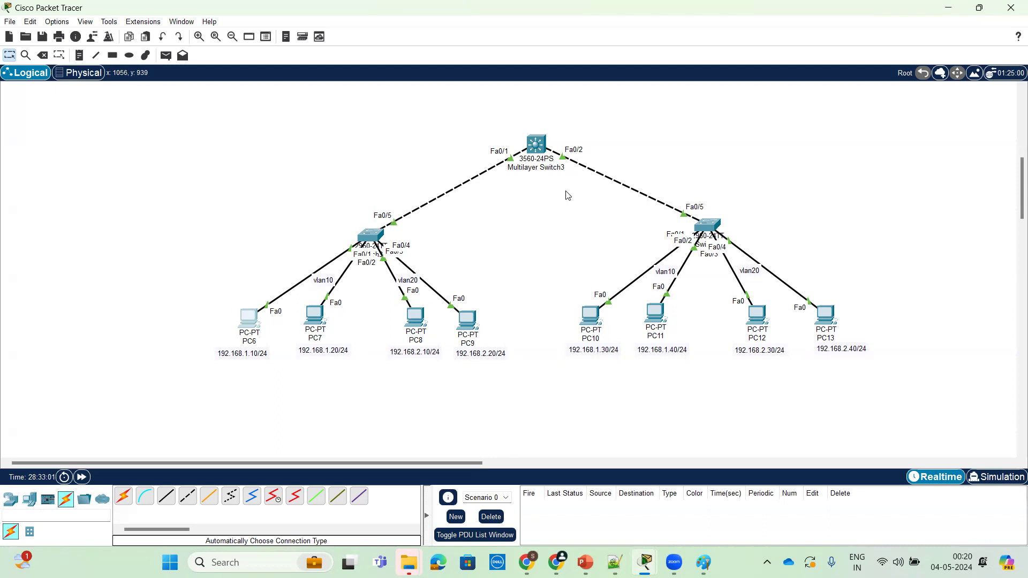
{"action": "left_click", "coordinate": [535, 144]}
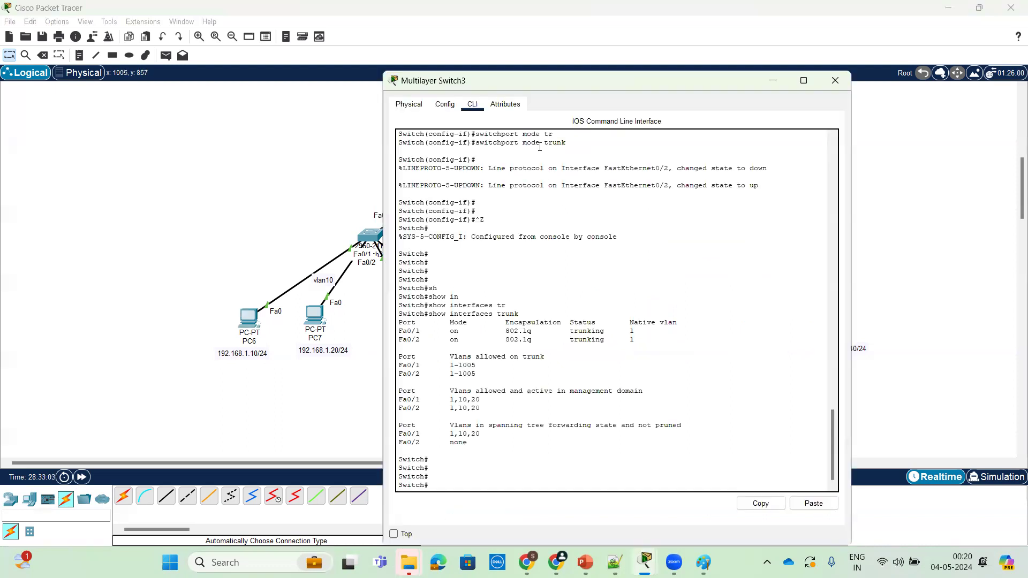
{"action": "left_click_drag", "start_coordinate": [593, 83], "coordinate": [717, 85]}
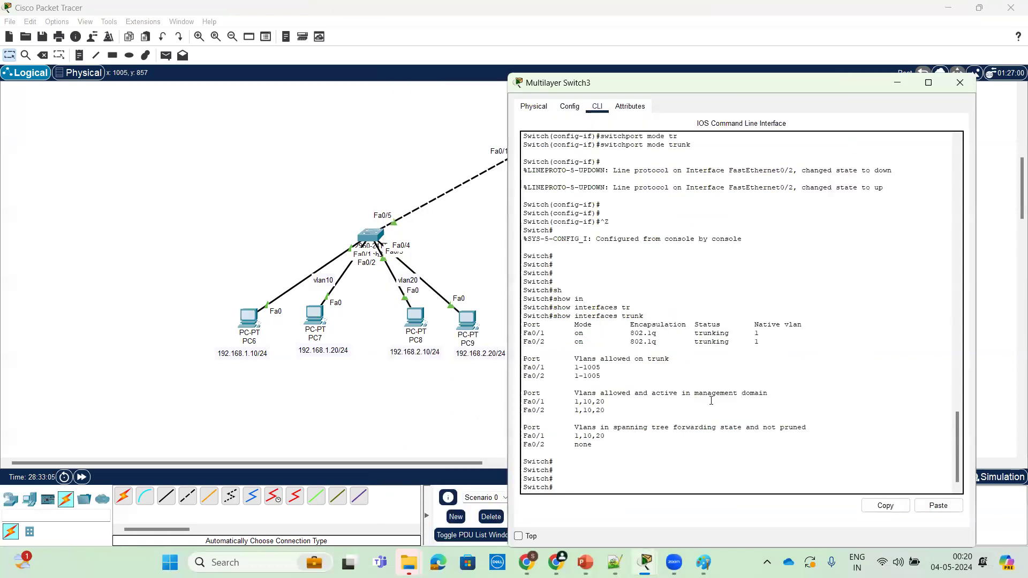
{"action": "key", "text": "Return"}
{"action": "key", "text": "Return"}
{"action": "key", "text": "Return"}
{"action": "type", "text": "con f"}
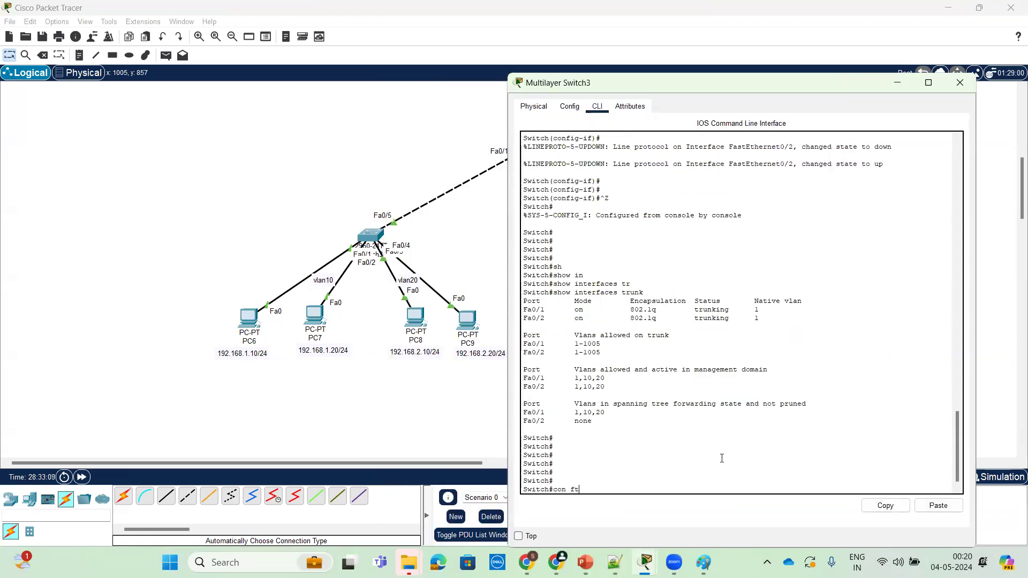
{"action": "key", "text": "Return"}
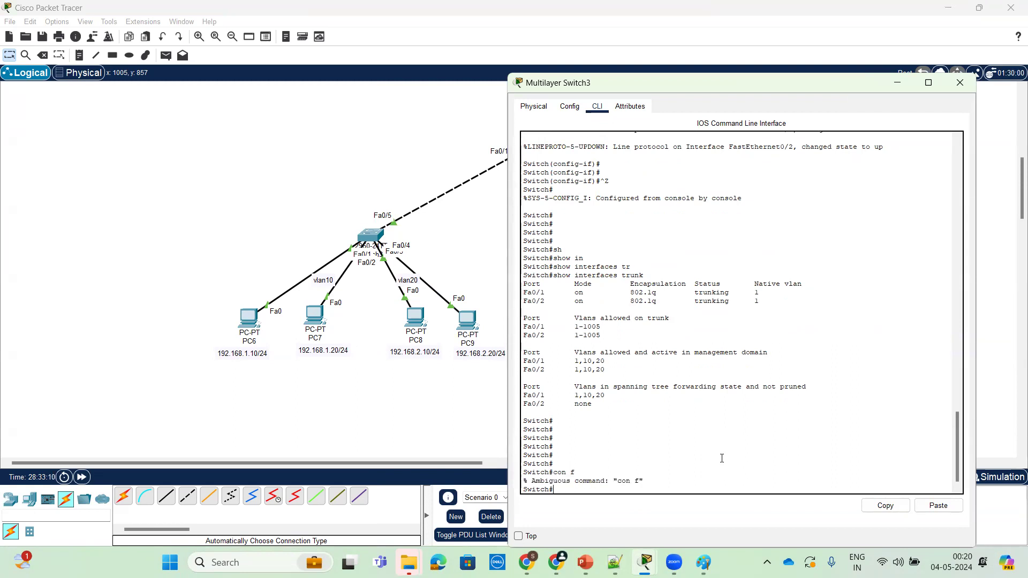
{"action": "type", "text": "conf t"}
{"action": "key", "text": "Return"}
{"action": "key", "text": "Return"}
{"action": "key", "text": "Return"}
{"action": "key", "text": "Return"}
{"action": "key", "text": "Return"}
{"action": "key", "text": "Return"}
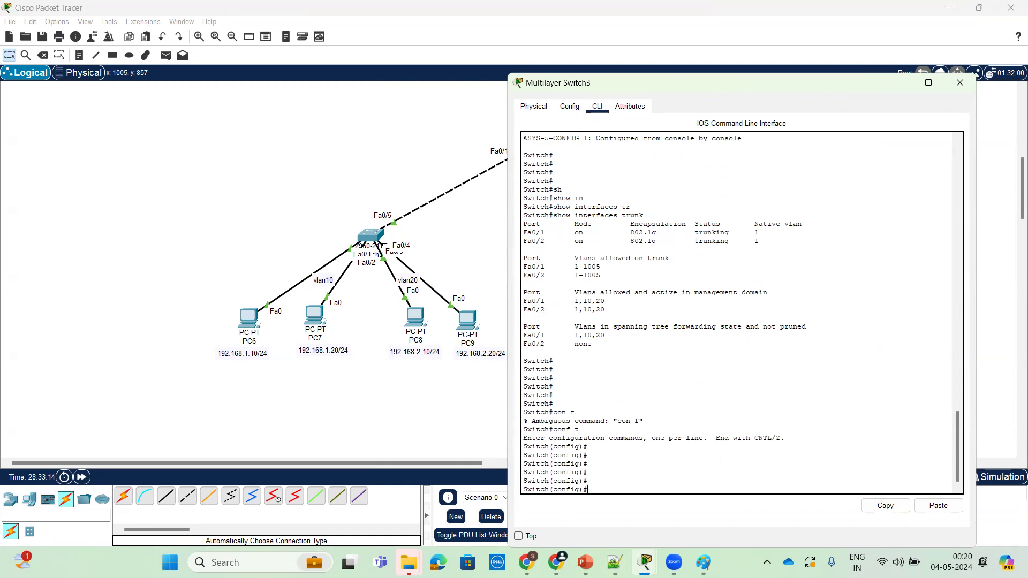
{"action": "type", "text": "ip rou"}
{"action": "key", "text": "Return"}
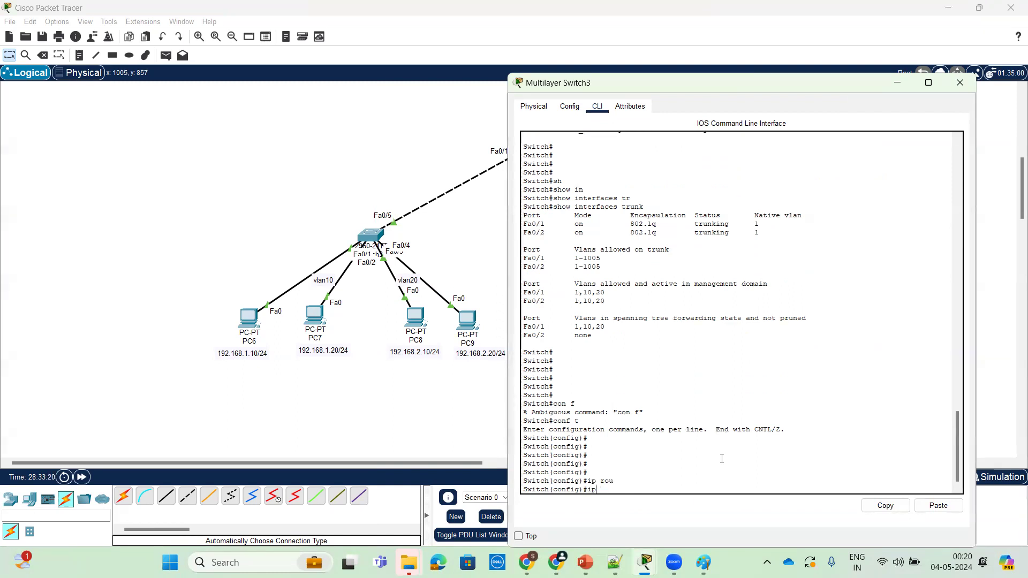
{"action": "key", "text": "ctrl+z"}
Display the IP routing table of Multilayer Switch3 from the privileged prompt
{"action": "key", "text": "Return"}
{"action": "key", "text": "Return"}
{"action": "key", "text": "Return"}
{"action": "key", "text": "Return"}
{"action": "key", "text": "Return"}
{"action": "key", "text": "Return"}
{"action": "key", "text": "Return"}
{"action": "key", "text": "Return"}
{"action": "type", "text": "sh ip rou"}
{"action": "key", "text": "Tab"}
{"action": "key", "text": "Return"}
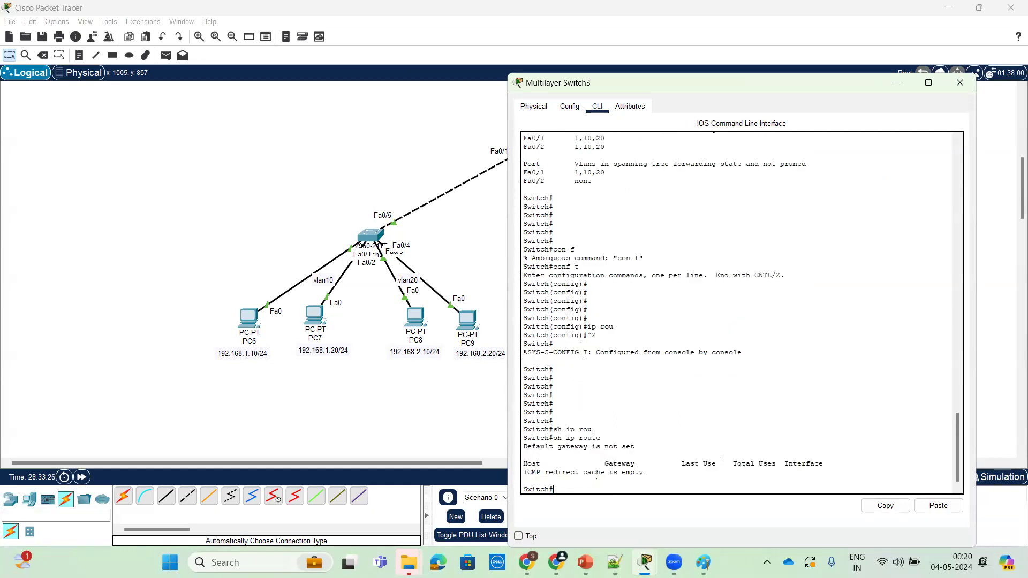
{"action": "key", "text": "Return"}
{"action": "key", "text": "Return"}
{"action": "key", "text": "Return"}
{"action": "key", "text": "Return"}
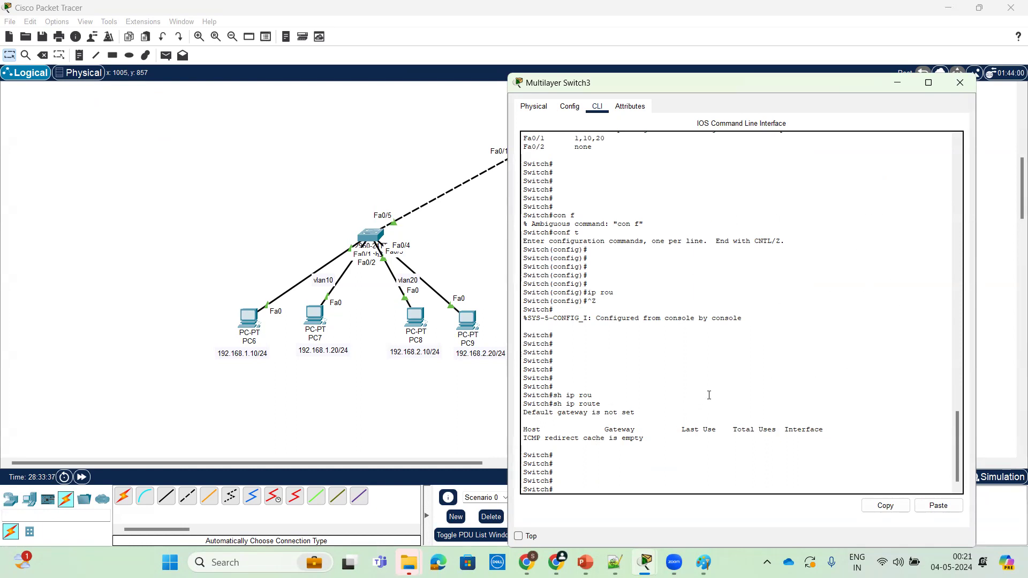
Enter global configuration mode on Multilayer Switch3 and list the commands that begin with "ip rou"
{"action": "type", "text": "onf t"}
{"action": "key", "text": "Return"}
{"action": "key", "text": "Return"}
{"action": "key", "text": "Return"}
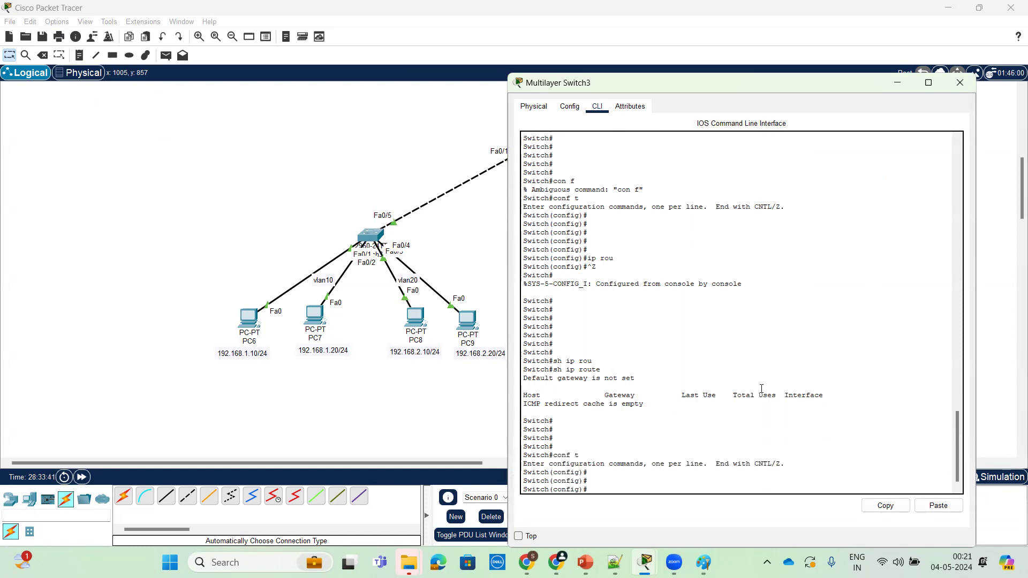
{"action": "type", "text": "ip rou?"}
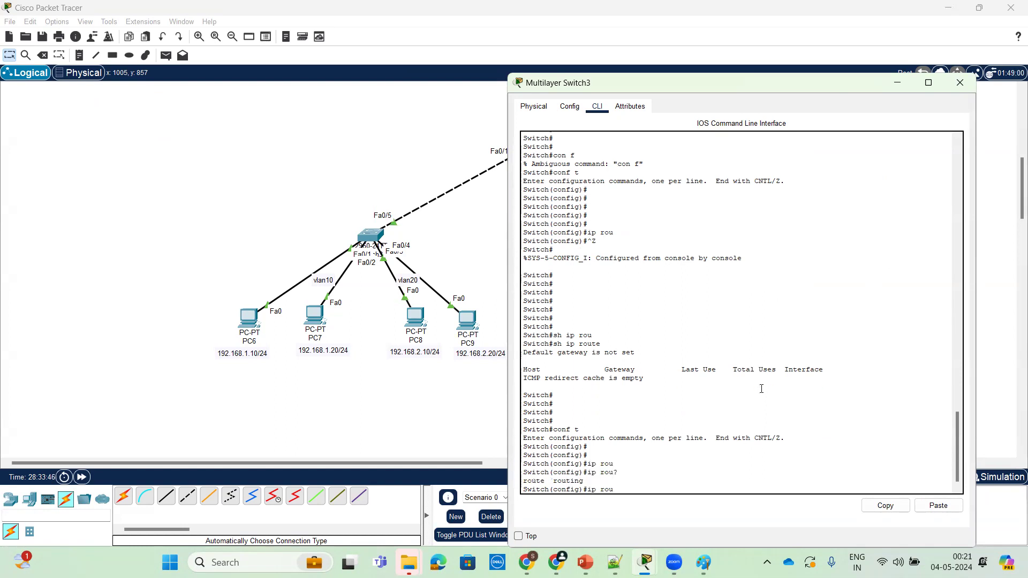
Enable IP routing on Multilayer Switch3 with "ip routing" and return to the privileged prompt
{"action": "type", "text": "t"}
{"action": "key", "text": "Tab"}
{"action": "type", "text": "i"}
{"action": "key", "text": "Tab"}
{"action": "key", "text": "Return"}
{"action": "key", "text": "Return"}
{"action": "key", "text": "ctrl+z"}
{"action": "key", "text": "Return"}
{"action": "key", "text": "Return"}
{"action": "key", "text": "Return"}
{"action": "key", "text": "Return"}
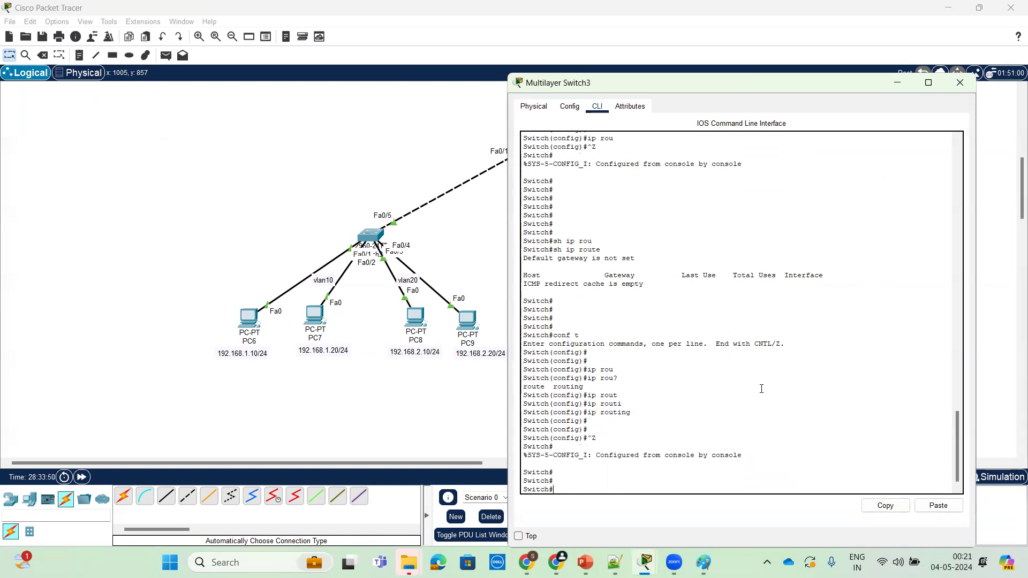
Show the IP routes on Multilayer Switch3 again and review the connected VLAN networks
{"action": "type", "text": "sh"}
{"action": "key", "text": "Tab"}
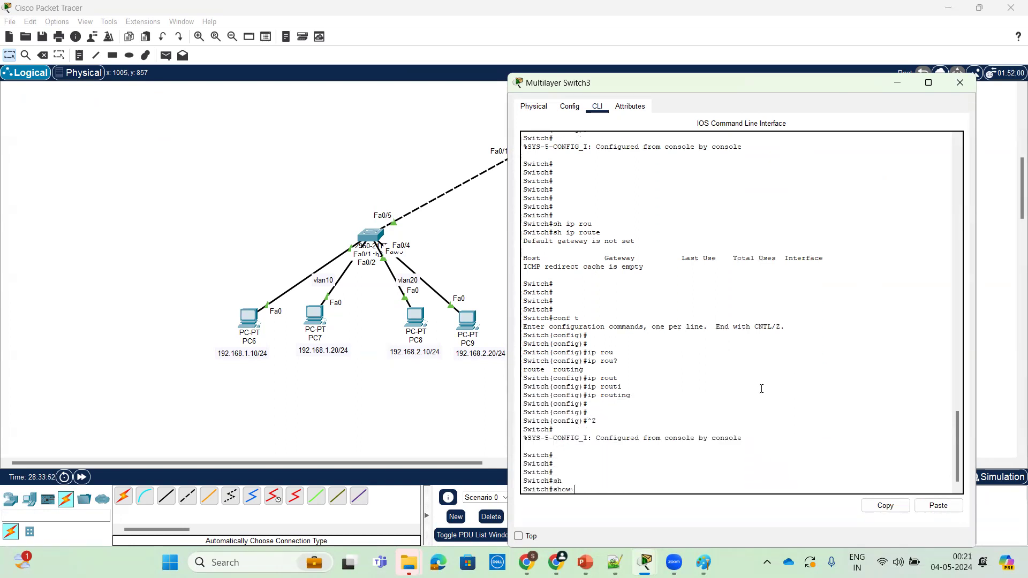
{"action": "type", "text": "ip rou"}
{"action": "key", "text": "Tab"}
{"action": "key", "text": "Return"}
{"action": "key", "text": "Return"}
{"action": "key", "text": "Return"}
{"action": "key", "text": "Return"}
{"action": "key", "text": "Return"}
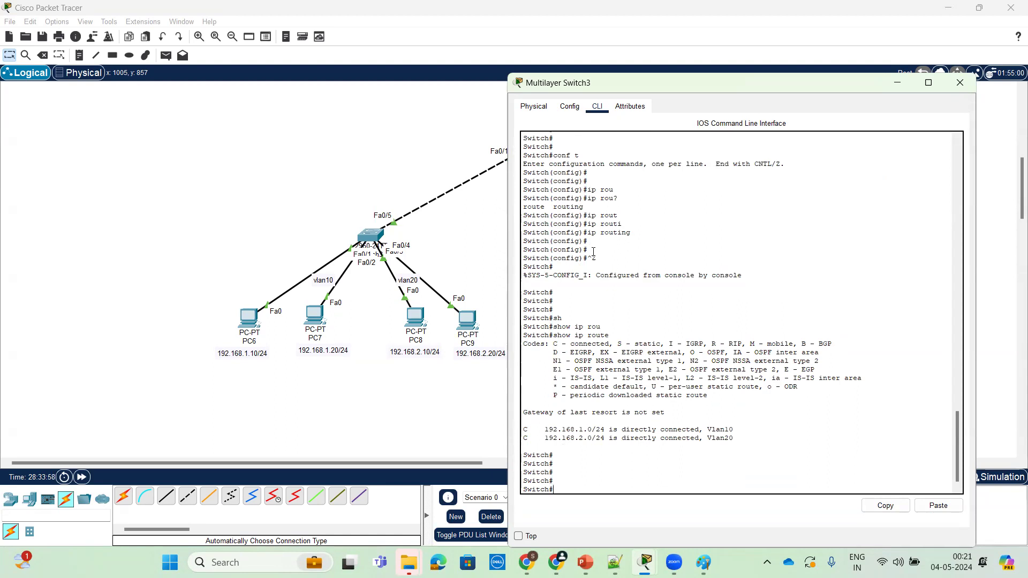
{"action": "scroll", "coordinate": [616, 257], "scroll_direction": "up", "scroll_amount": 5}
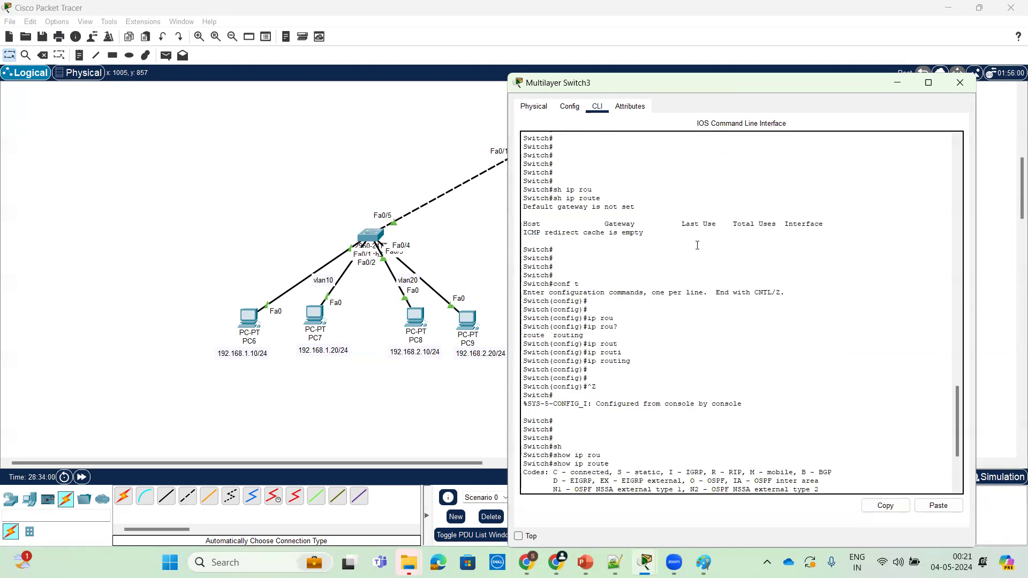
{"action": "scroll", "coordinate": [697, 245], "scroll_direction": "down", "scroll_amount": 5}
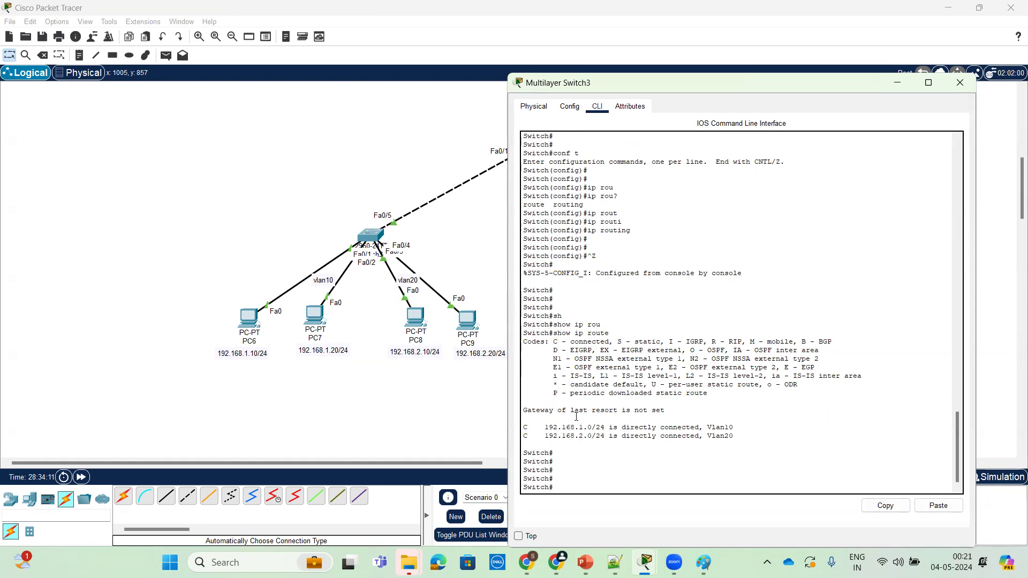
Minimise the Multilayer Switch3 window, rerun the ping to 192.168.1.30 from PC6 and check its replies
{"action": "left_click", "coordinate": [898, 83]}
{"action": "left_click", "coordinate": [250, 320]}
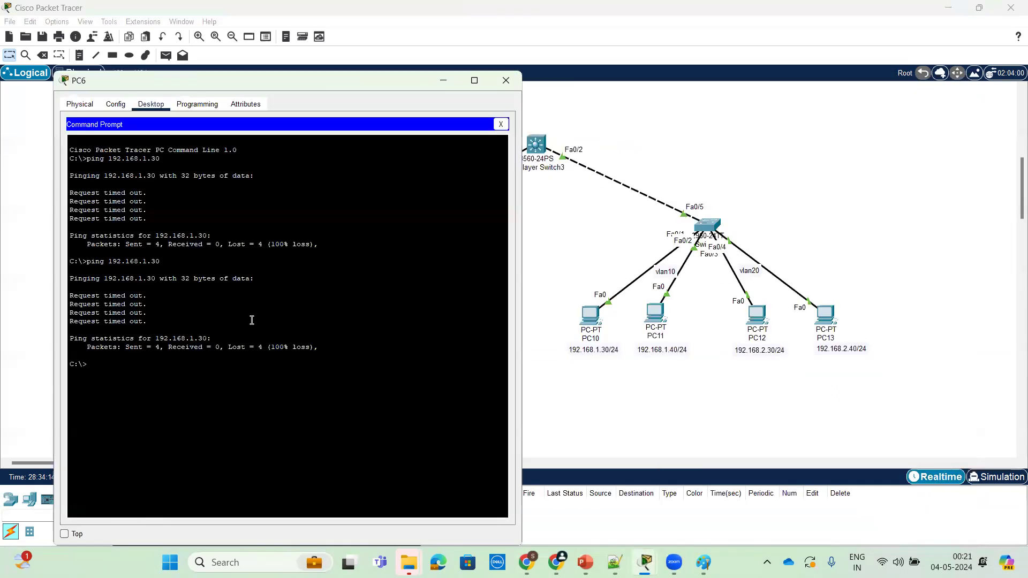
{"action": "key", "text": "Up"}
{"action": "key", "text": "Return"}
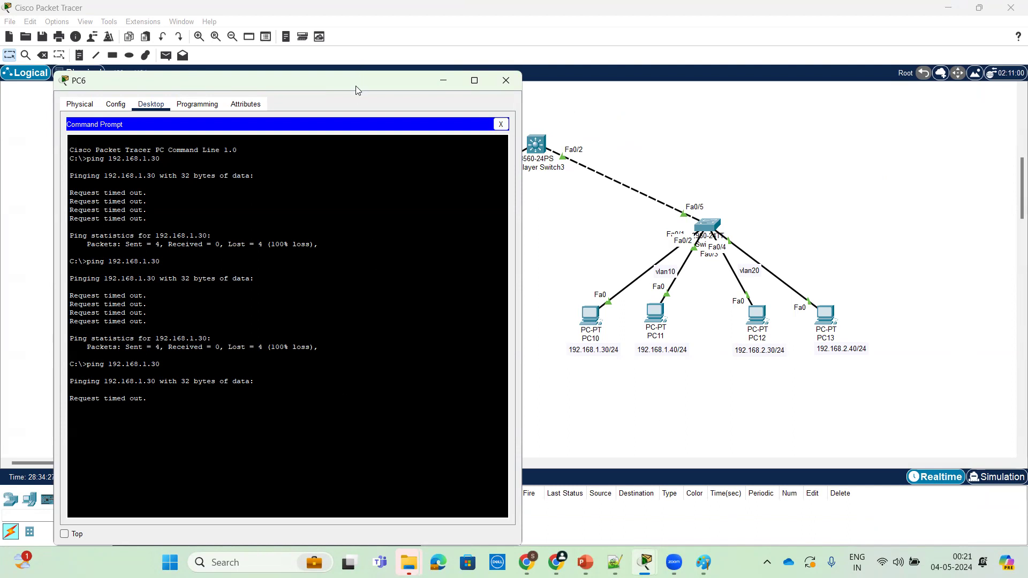
{"action": "left_click_drag", "start_coordinate": [355, 86], "coordinate": [479, 82]}
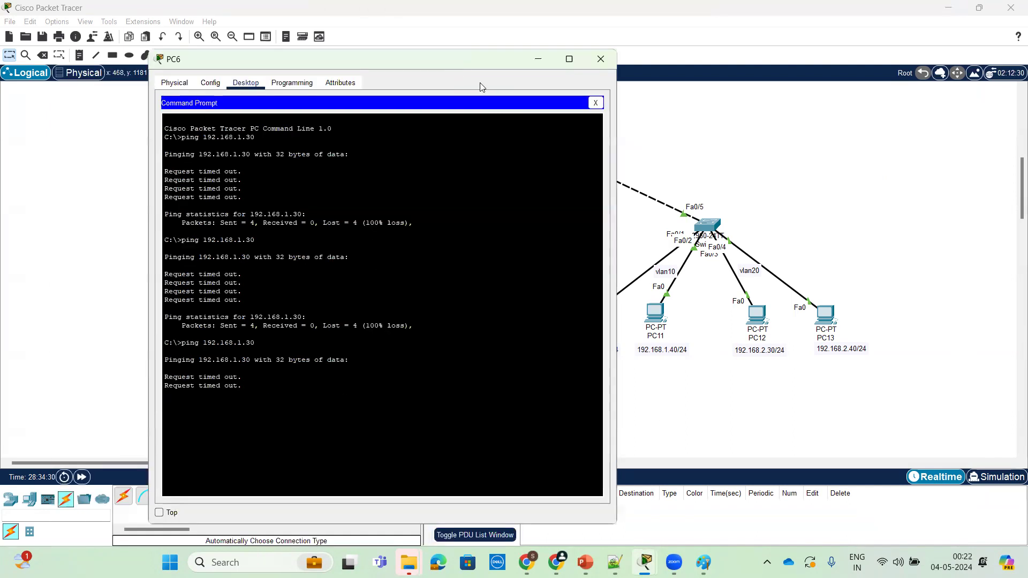
{"action": "left_click", "coordinate": [536, 61]}
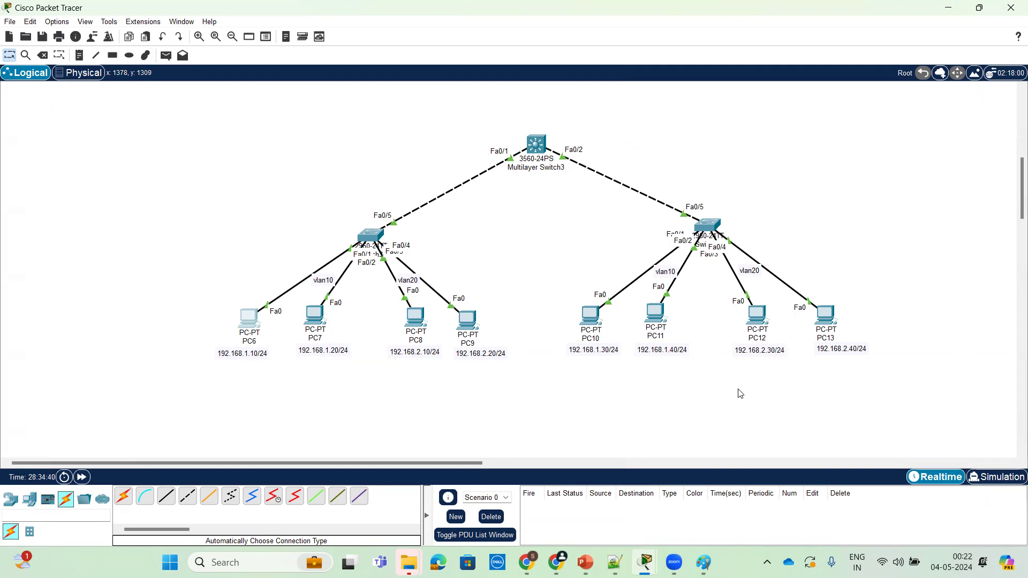
{"action": "left_click", "coordinate": [249, 318]}
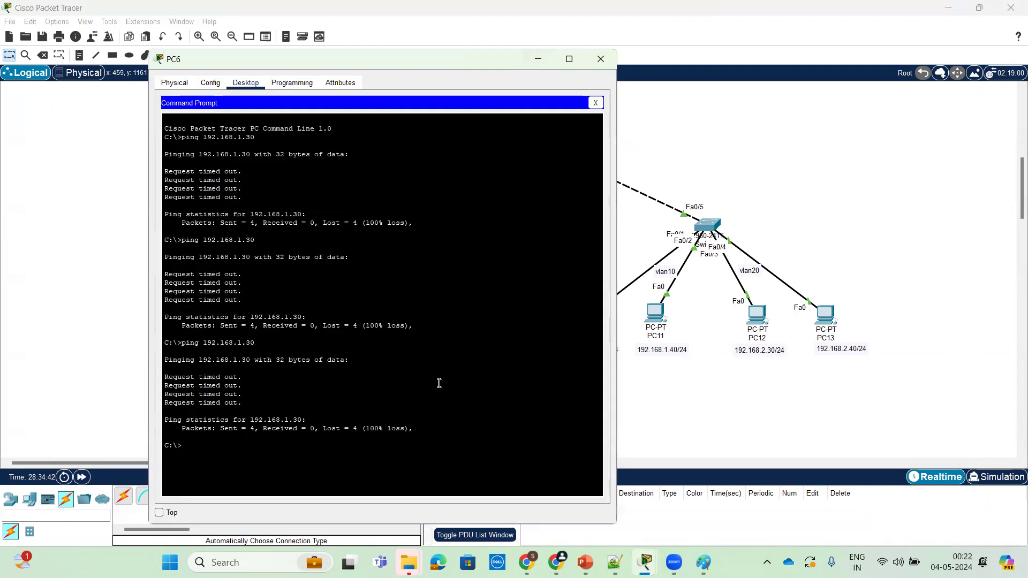
Repeat the ping to 192.168.1.30 from PC6 and close the PC6 window
{"action": "key", "text": "Up"}
{"action": "key", "text": "Return"}
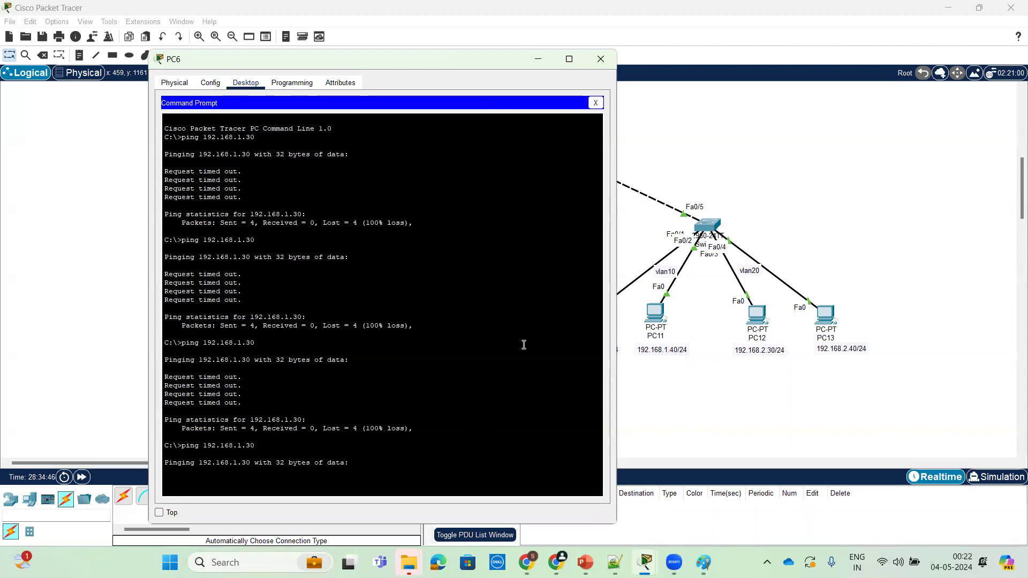
{"action": "left_click", "coordinate": [600, 62]}
Open PC7's command prompt and ping the VLAN 10 gateway at 192.168.1.1
{"action": "left_click", "coordinate": [311, 324]}
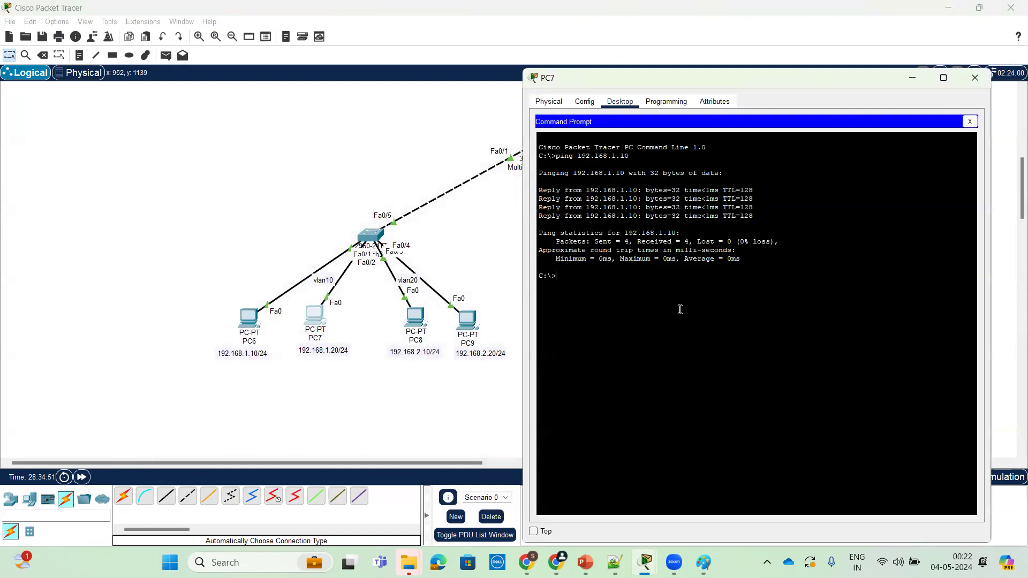
{"action": "key", "text": "Up"}
{"action": "key", "text": "Return"}
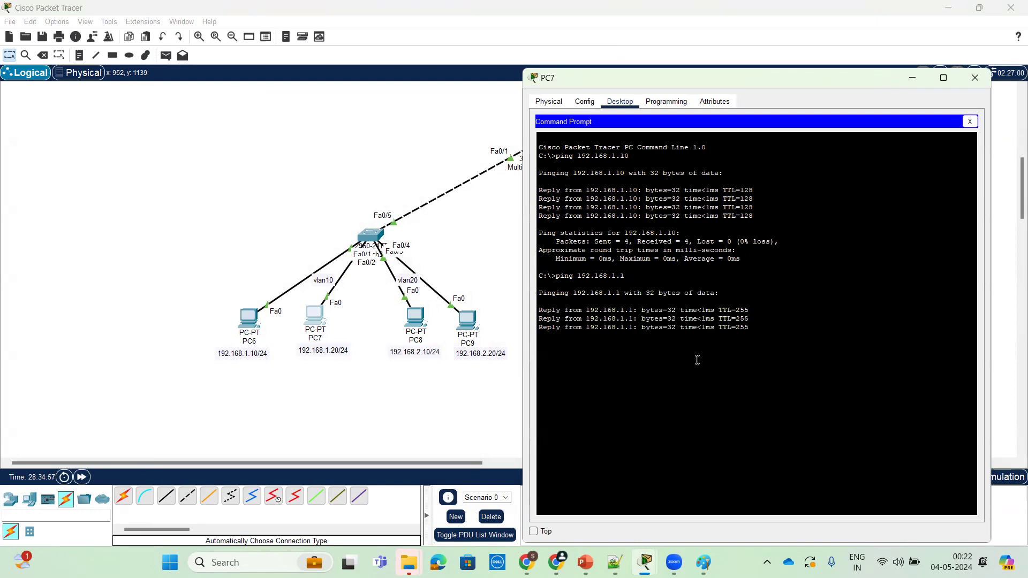
Ping the VLAN 20 gateway at 192.168.2.1 from PC7
{"action": "key", "text": "Up"}
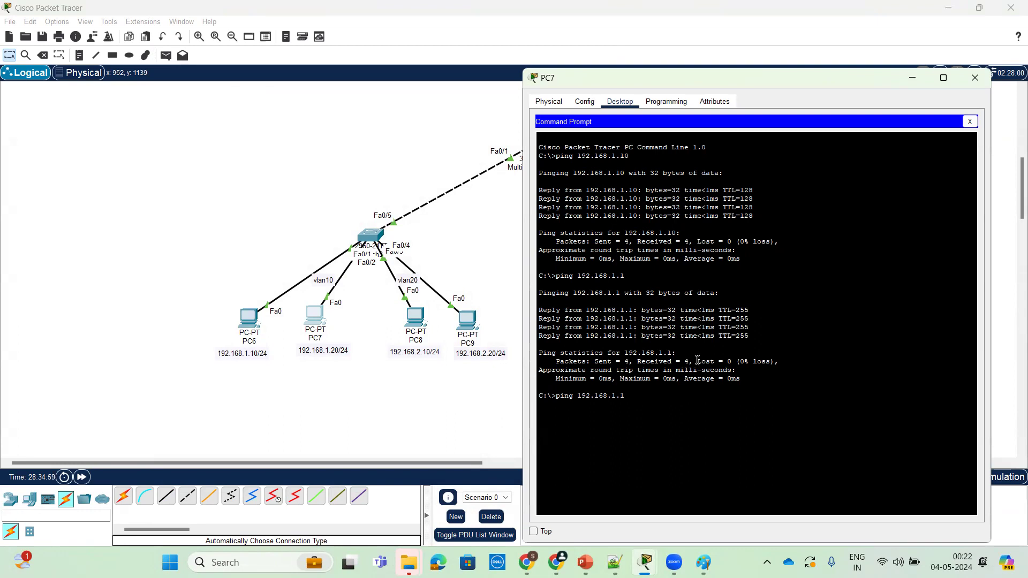
{"action": "key", "text": "BackSpace"}
{"action": "key", "text": "BackSpace"}
{"action": "key", "text": "BackSpace"}
{"action": "left_click_drag", "start_coordinate": [750, 80], "coordinate": [782, 94]}
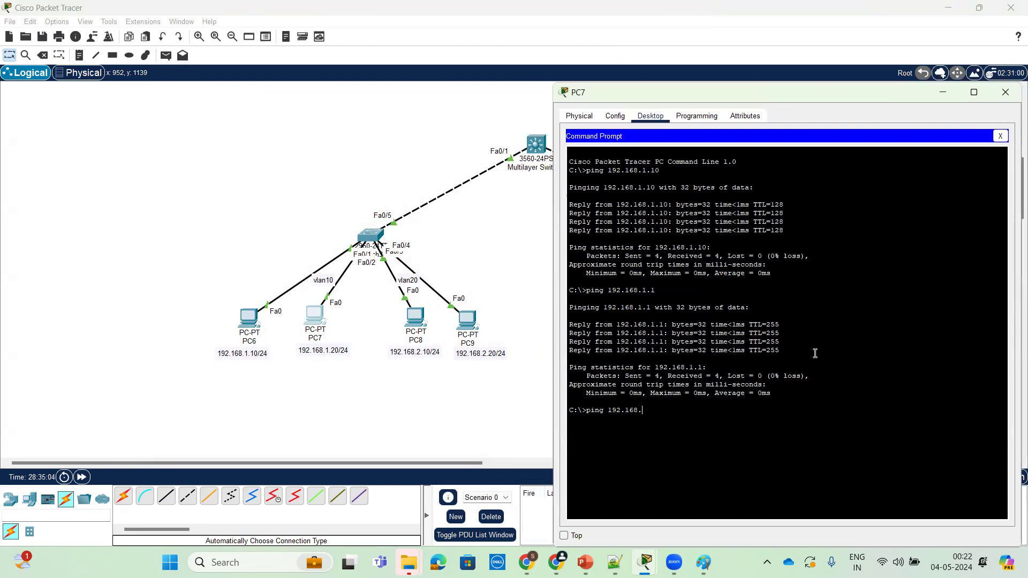
{"action": "type", "text": "2.1"}
{"action": "key", "text": "Return"}
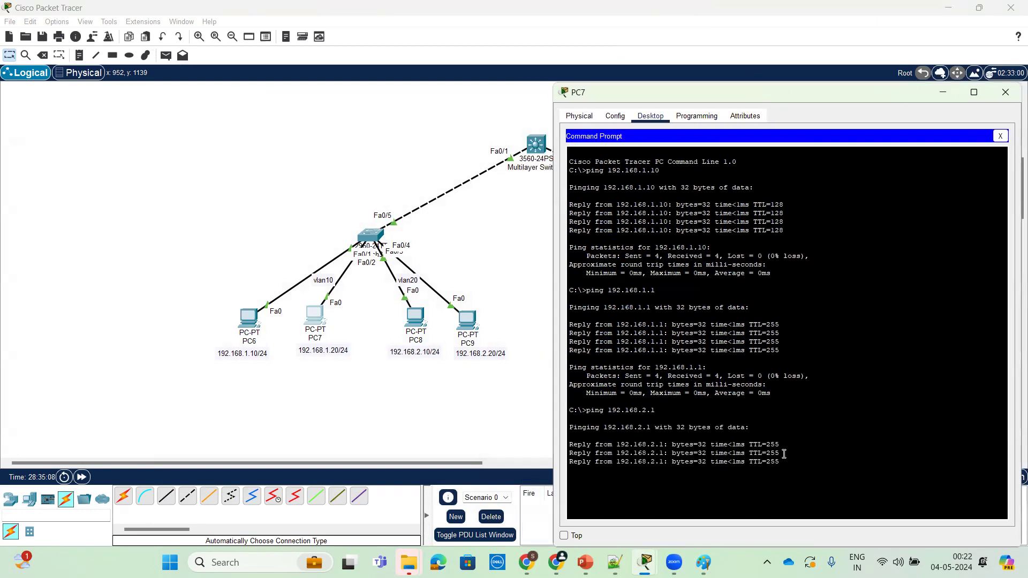
Uncover the PCs behind the PC7 window, ping a host address ending in 30 from PC7, and close its window
{"action": "left_click_drag", "start_coordinate": [800, 92], "coordinate": [389, 87]}
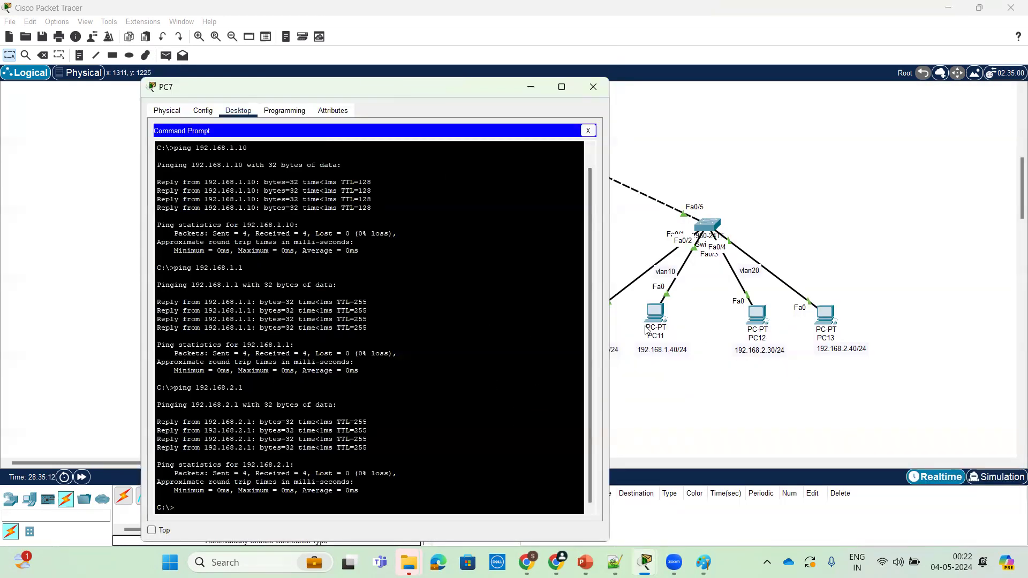
{"action": "left_click_drag", "start_coordinate": [406, 88], "coordinate": [381, 68]}
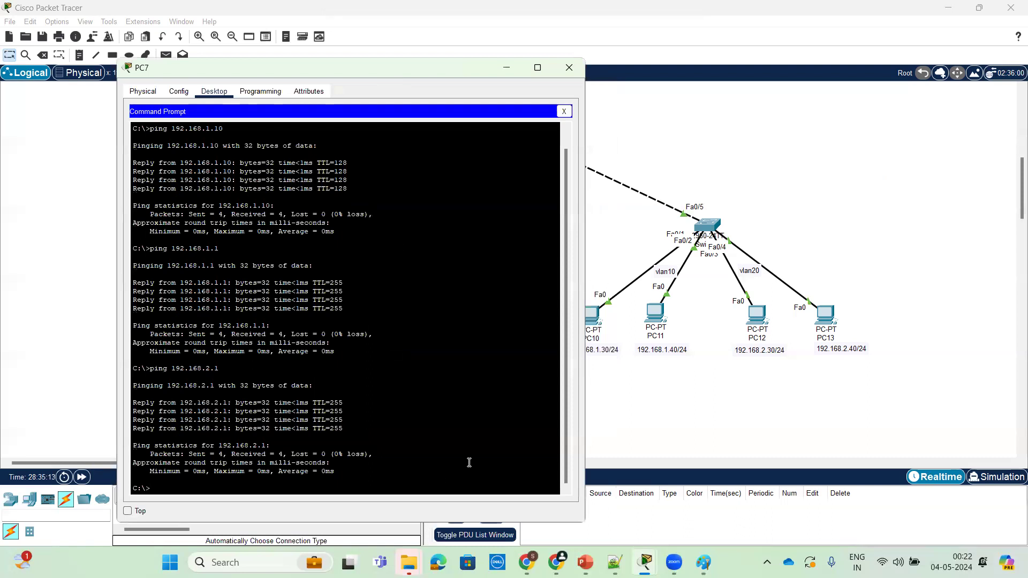
{"action": "key", "text": "Up"}
{"action": "type", "text": "30"}
{"action": "key", "text": "Return"}
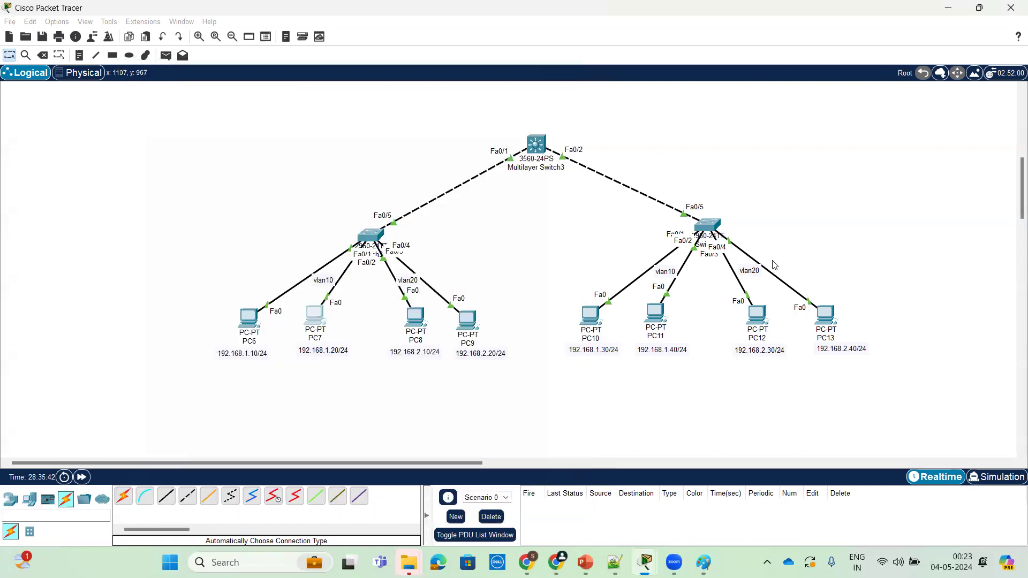
{"action": "left_click", "coordinate": [569, 68]}
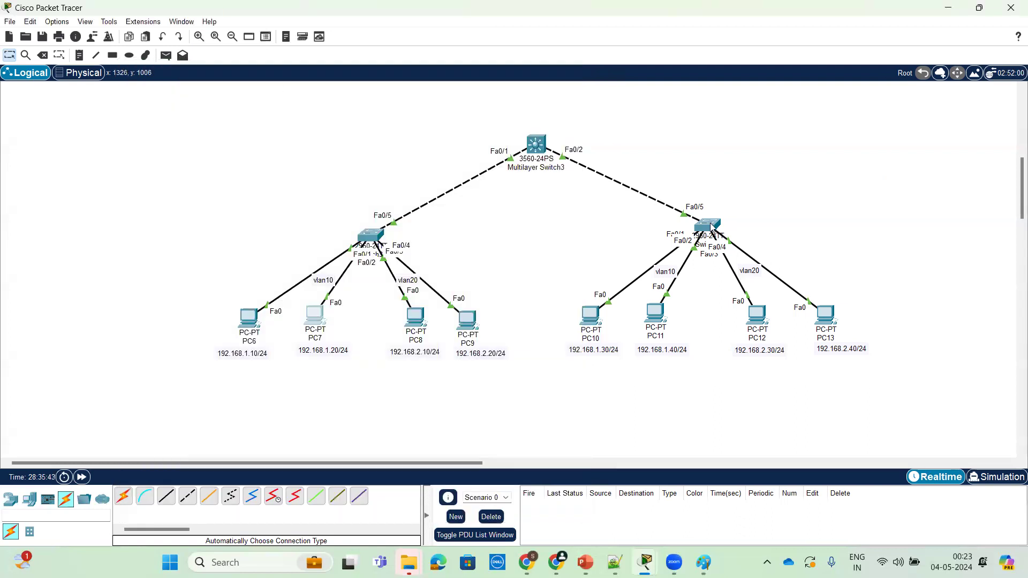
Open the command line of Switch4 and run "show vlan" to check the port assignments of VLANs 10 and 20
{"action": "left_click", "coordinate": [705, 225]}
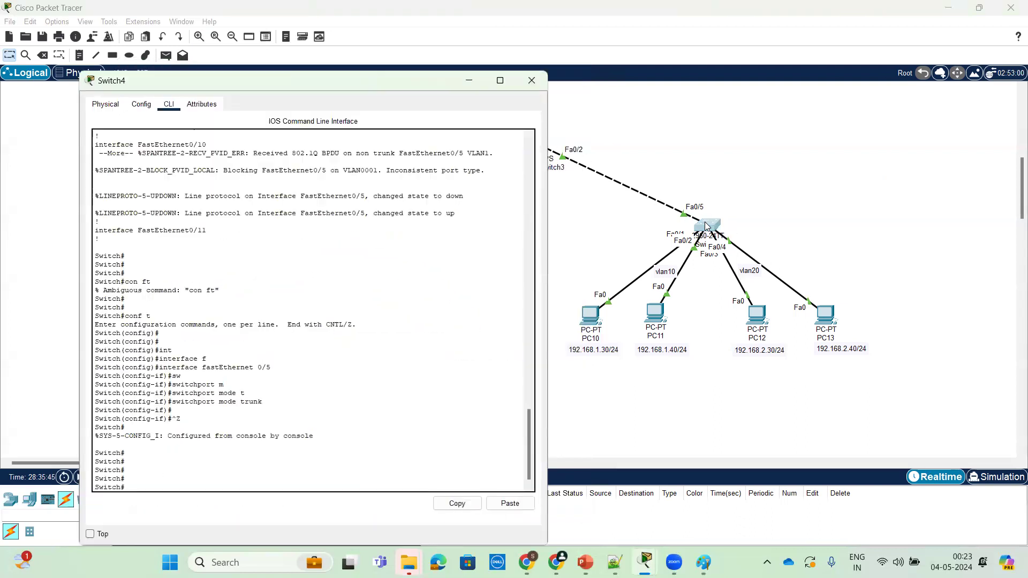
{"action": "left_click_drag", "start_coordinate": [384, 84], "coordinate": [379, 96]}
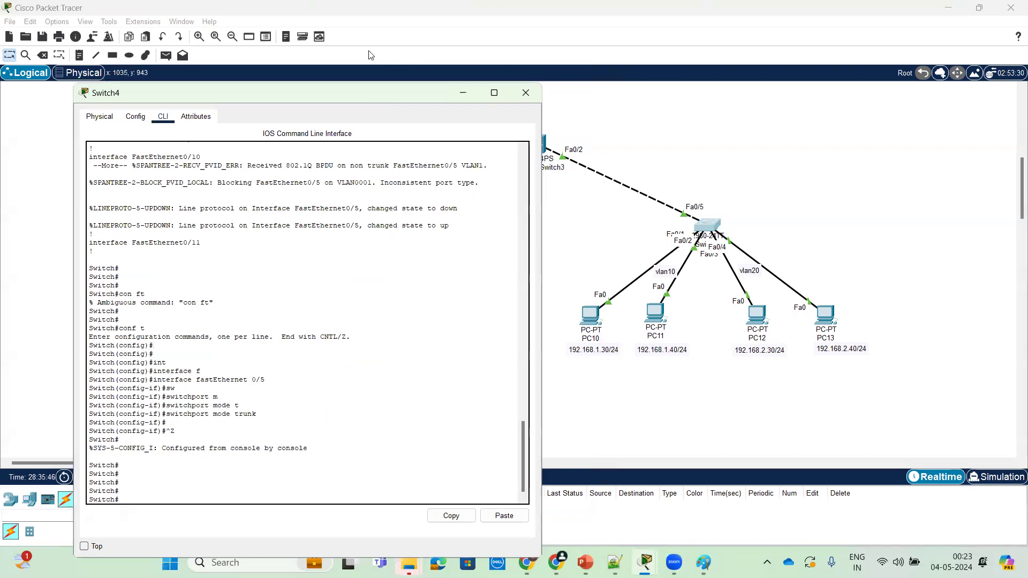
{"action": "left_click_drag", "start_coordinate": [371, 54], "coordinate": [371, 55]}
{"action": "key", "text": "Return"}
{"action": "key", "text": "Return"}
{"action": "key", "text": "Return"}
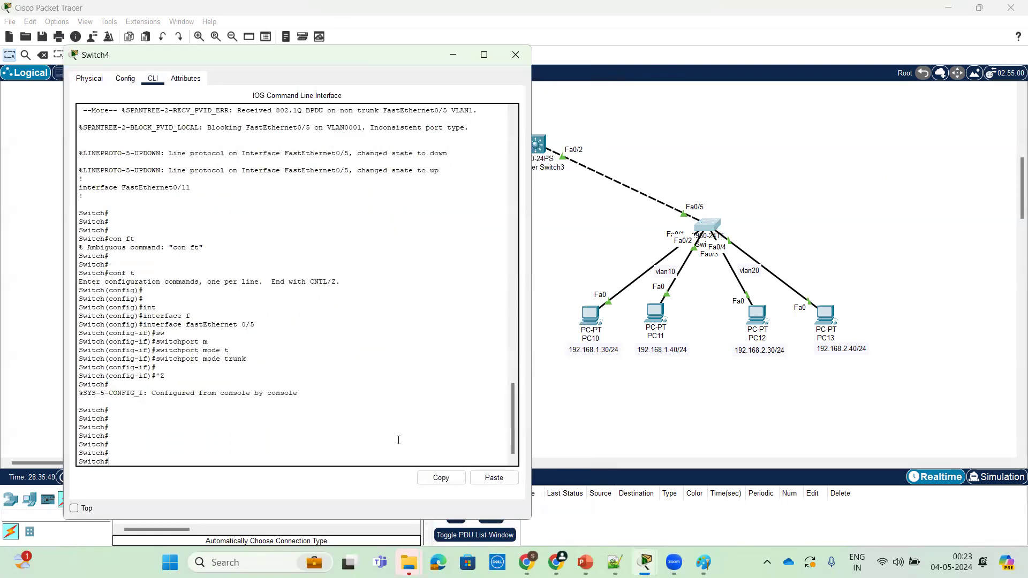
{"action": "type", "text": "sh"}
{"action": "key", "text": "Tab"}
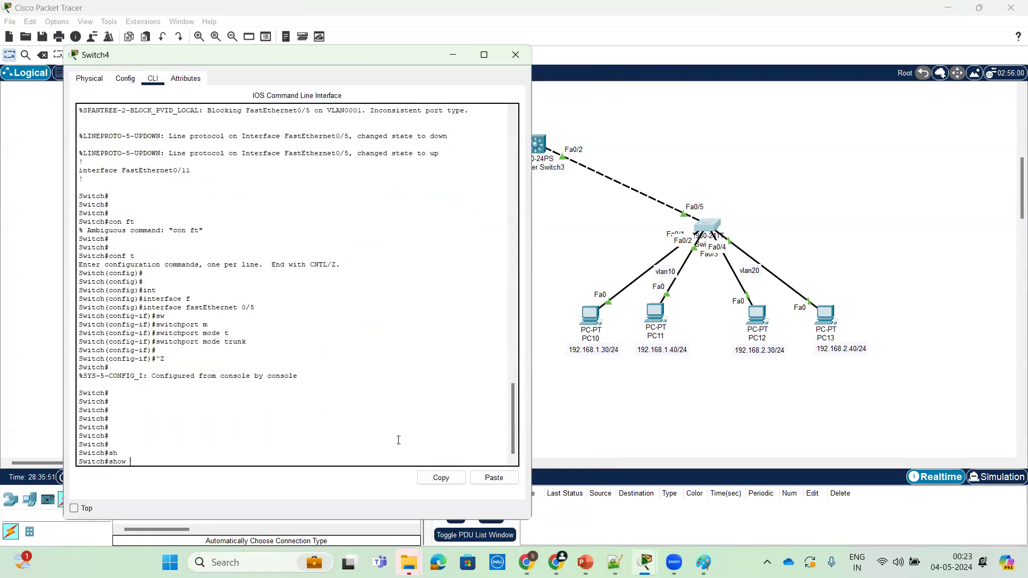
{"action": "type", "text": "vl"}
{"action": "key", "text": "Tab"}
{"action": "key", "text": "Return"}
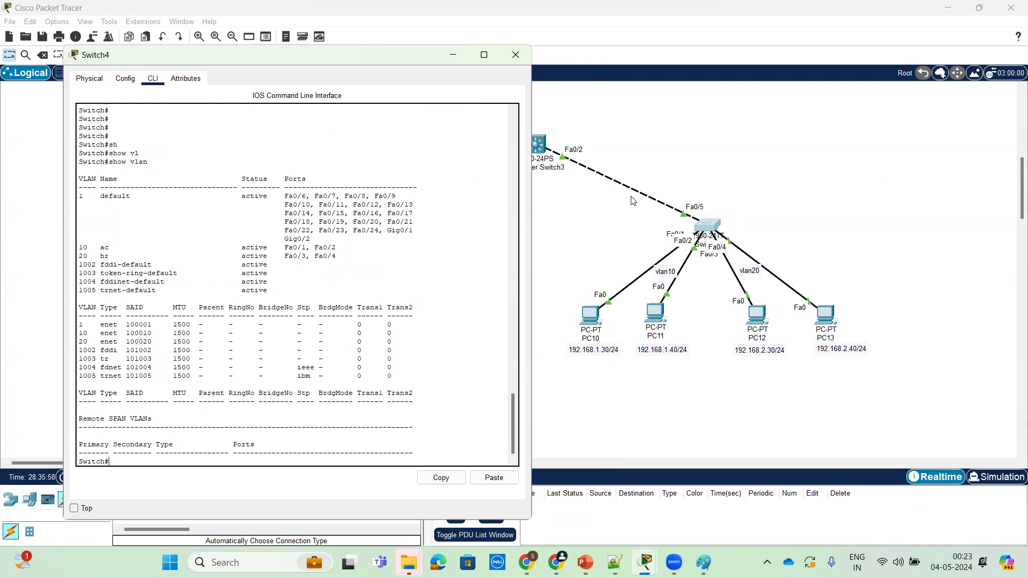
Run "show running-config" on Switch4 and examine the access and trunk settings of its FastEthernet ports
{"action": "key", "text": "Return"}
{"action": "key", "text": "Return"}
{"action": "key", "text": "Return"}
{"action": "key", "text": "Return"}
{"action": "type", "text": "sh"}
{"action": "key", "text": "Tab"}
{"action": "type", "text": "run"}
{"action": "key", "text": "Tab"}
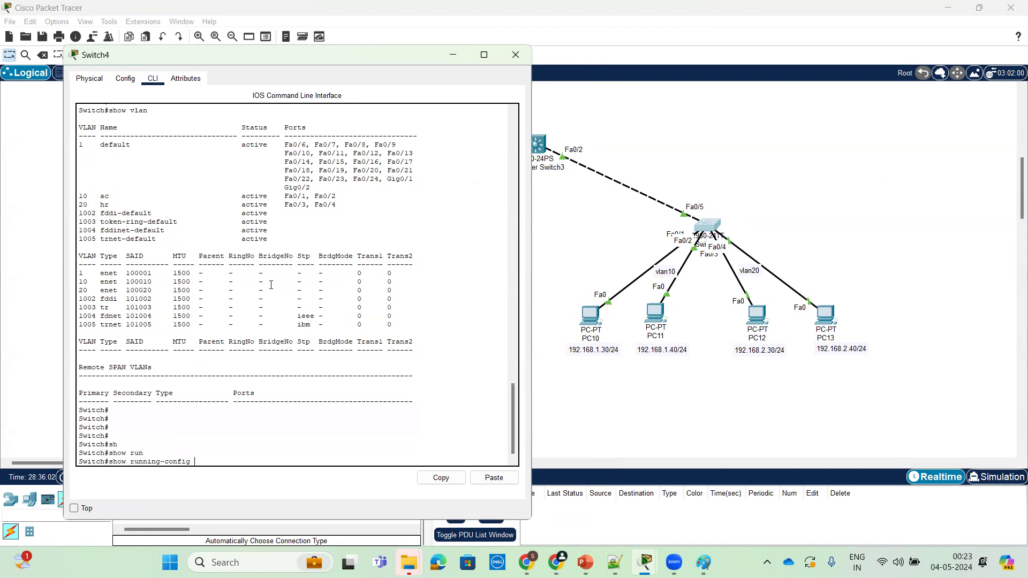
{"action": "key", "text": "Return"}
{"action": "key", "text": "space"}
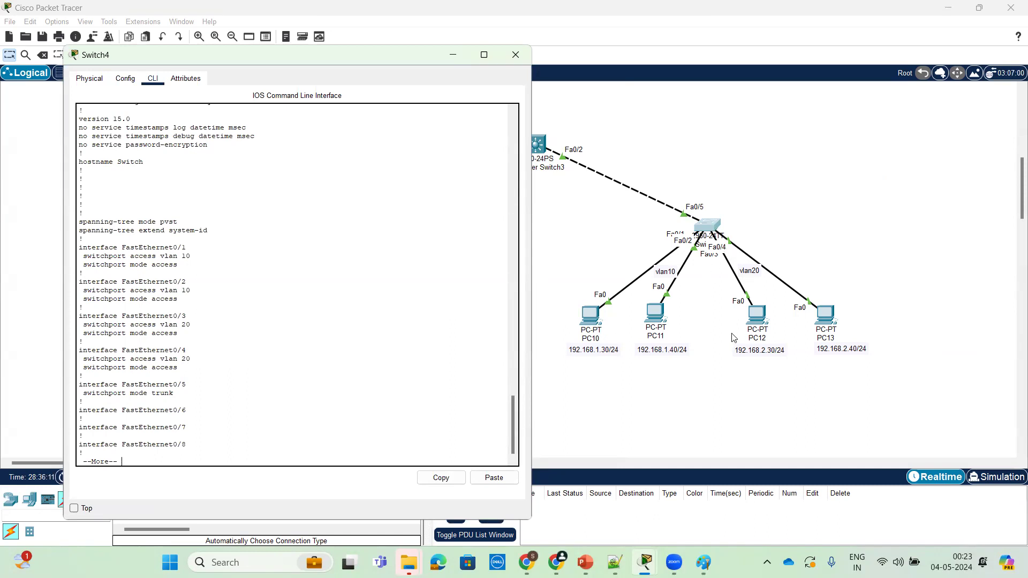
Check the IP configuration of PC10 and PC11, closing each window after viewing
{"action": "left_click", "coordinate": [589, 318]}
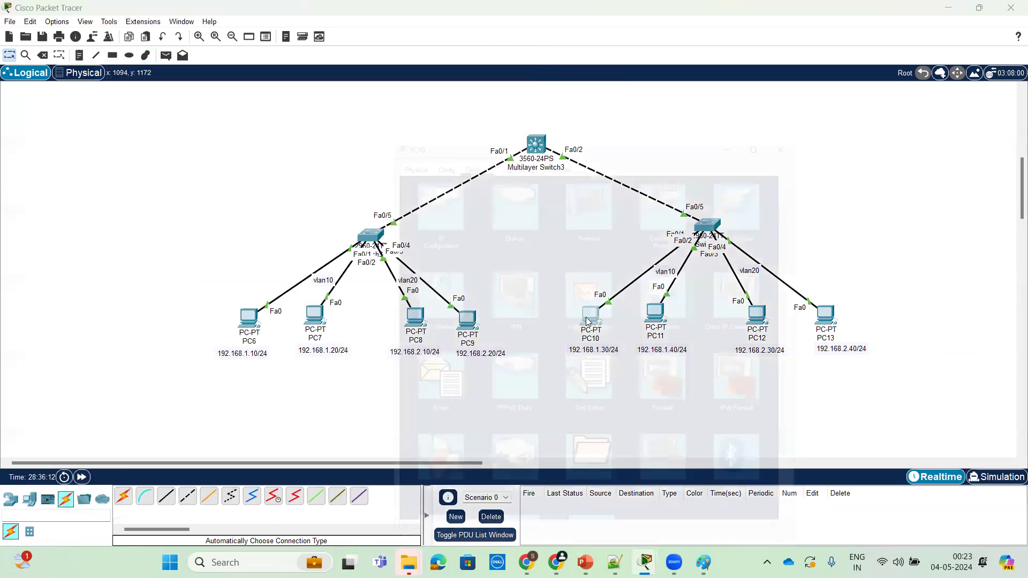
{"action": "left_click", "coordinate": [413, 175]}
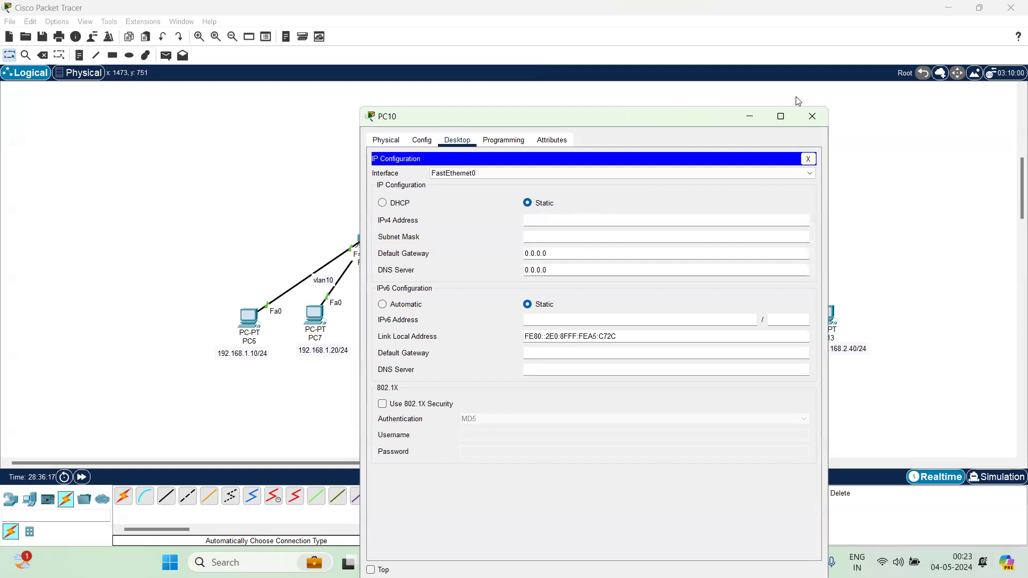
{"action": "left_click", "coordinate": [809, 117]}
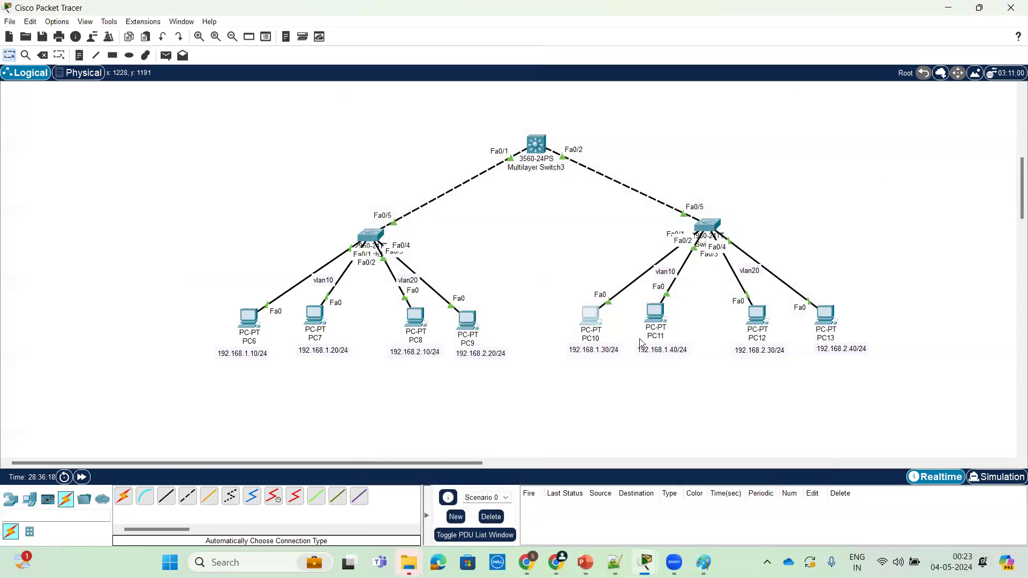
{"action": "left_click", "coordinate": [654, 315]}
{"action": "left_click", "coordinate": [458, 140]}
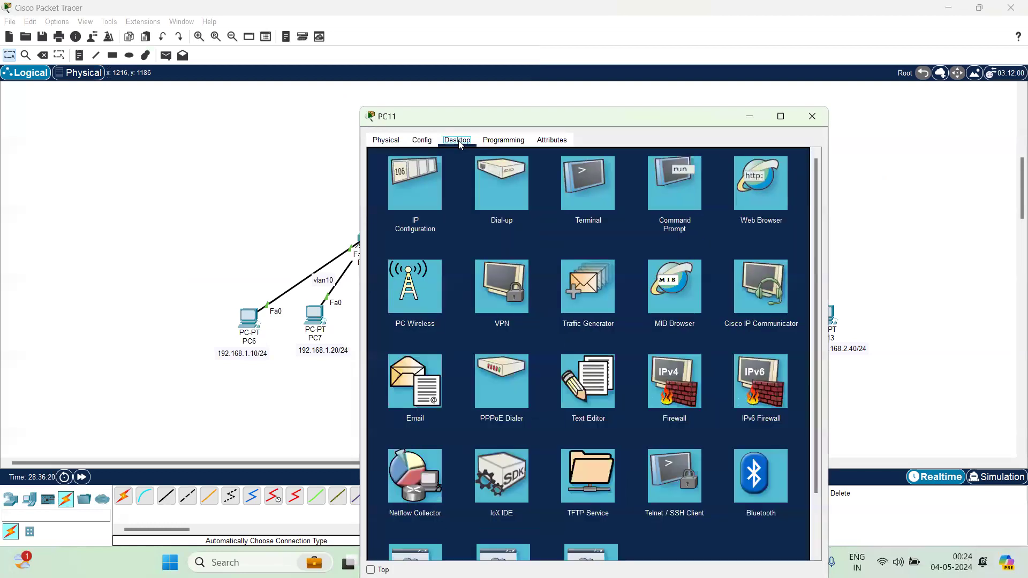
{"action": "left_click", "coordinate": [408, 166]}
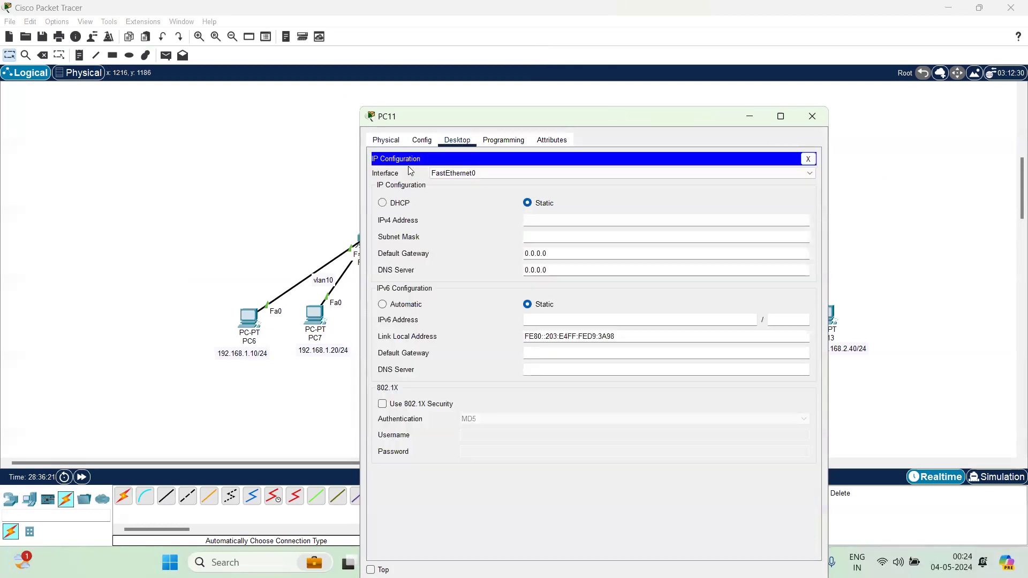
{"action": "left_click", "coordinate": [813, 115]}
Check the IP configuration of PC12 and PC13, closing each window after viewing
{"action": "left_click", "coordinate": [753, 316]}
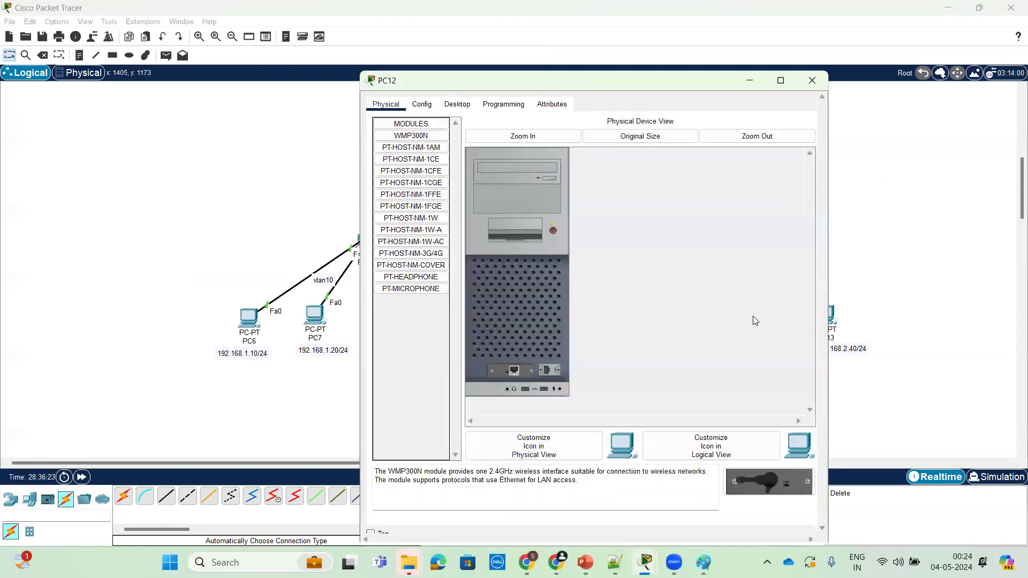
{"action": "left_click", "coordinate": [457, 104]}
{"action": "left_click", "coordinate": [433, 168]}
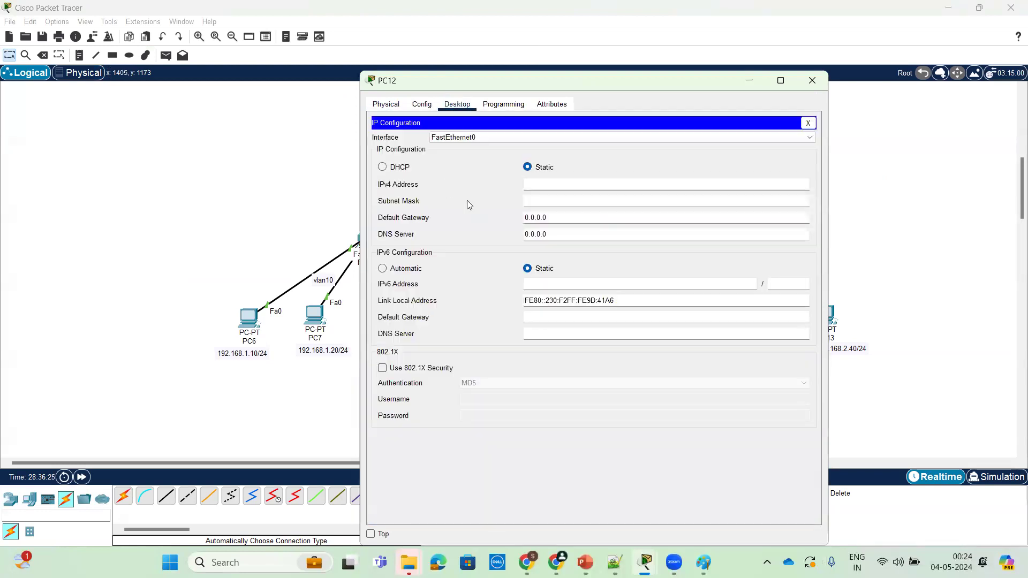
{"action": "left_click", "coordinate": [812, 81]}
{"action": "left_click", "coordinate": [827, 313]}
{"action": "left_click", "coordinate": [435, 197]}
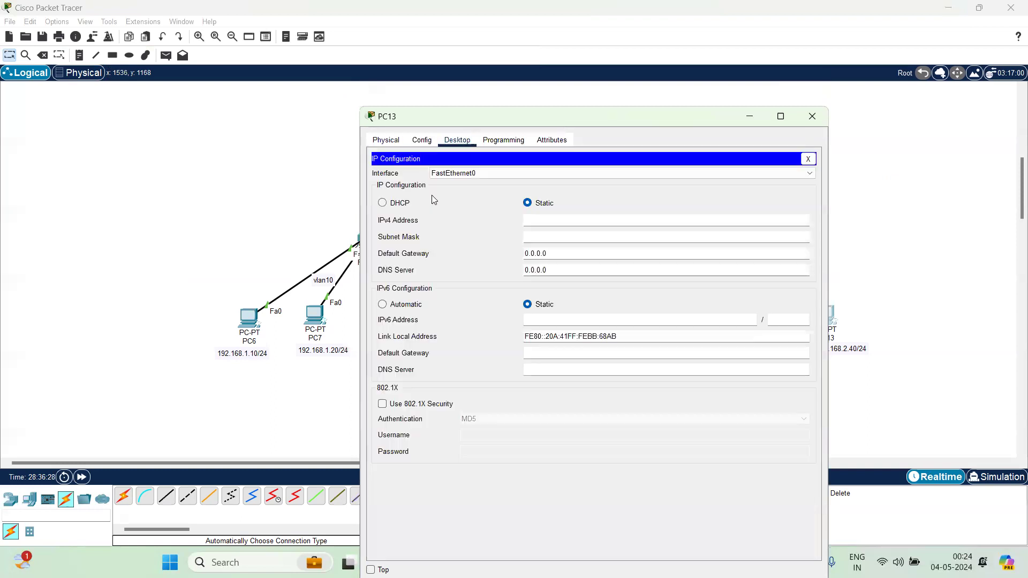
{"action": "left_click", "coordinate": [812, 116]}
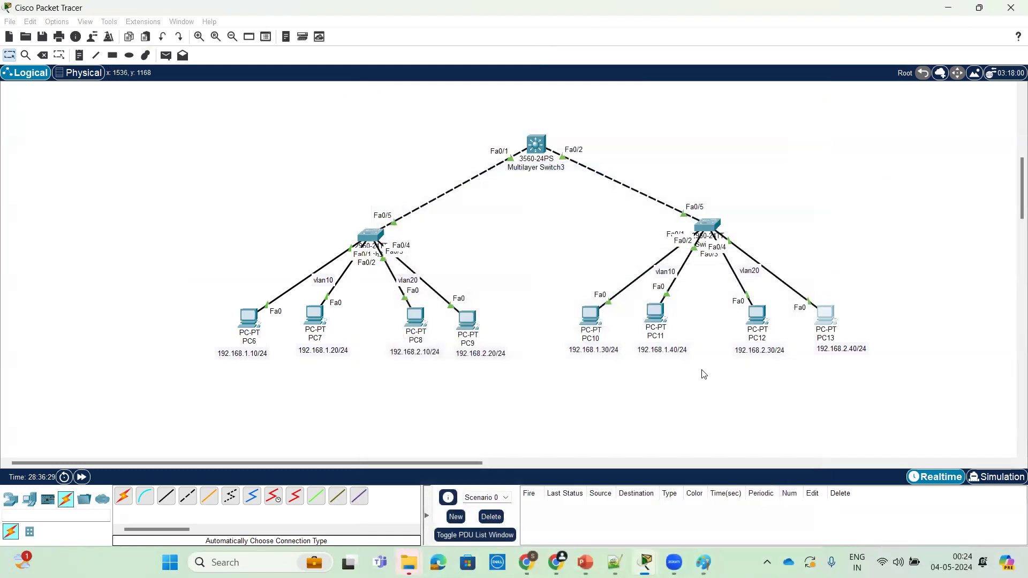
Give PC10 the static IPv4 address 192.168.1.30 with subnet mask 255.255.255.0
{"action": "left_click", "coordinate": [589, 319]}
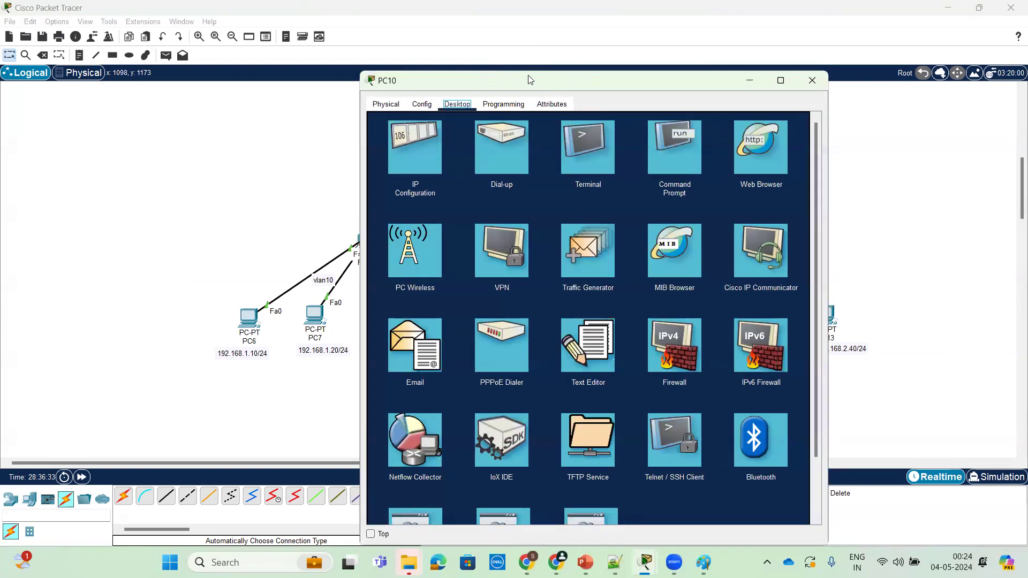
{"action": "left_click_drag", "start_coordinate": [522, 75], "coordinate": [258, 44]}
{"action": "left_click", "coordinate": [173, 121]}
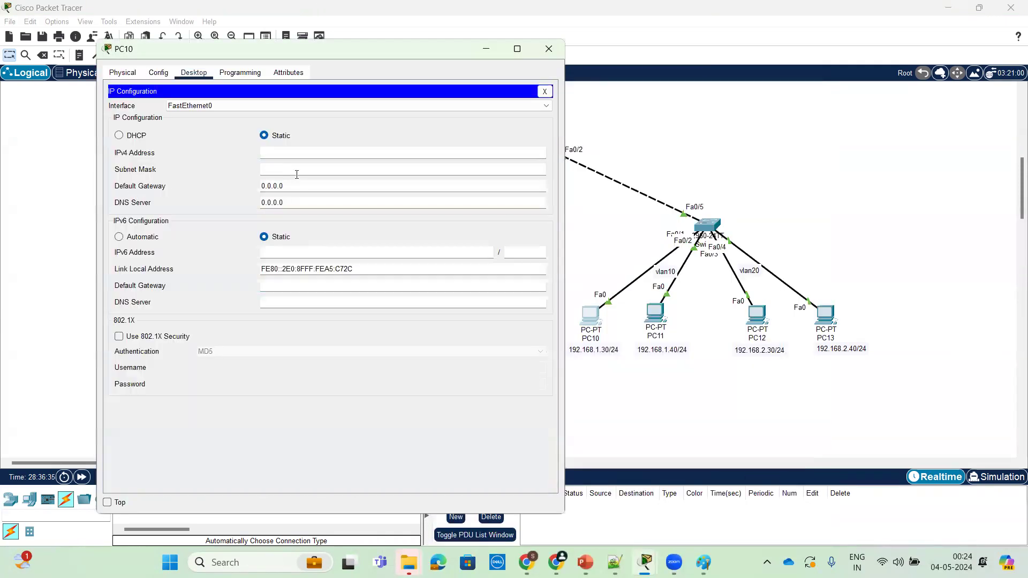
{"action": "type", "text": "192.168.1.30"}
{"action": "left_click", "coordinate": [334, 170]}
Set PC10's IPv4 default gateway to 192.168.1.1, then reopen its IP configuration to check it and close it
{"action": "double_click", "coordinate": [338, 185]}
{"action": "double_click", "coordinate": [325, 152]}
{"action": "key", "text": "ctrl+c"}
{"action": "left_click", "coordinate": [315, 198]}
{"action": "double_click", "coordinate": [312, 185]}
{"action": "key", "text": "ctrl+v"}
{"action": "key", "text": "BackSpace"}
{"action": "key", "text": "BackSpace"}
{"action": "type", "text": "1"}
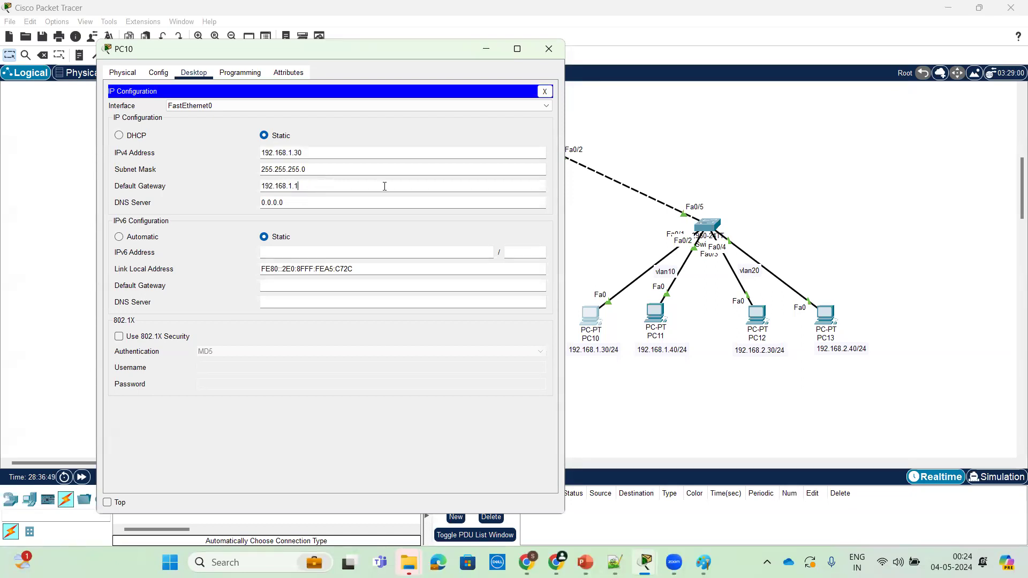
{"action": "left_click", "coordinate": [545, 91]}
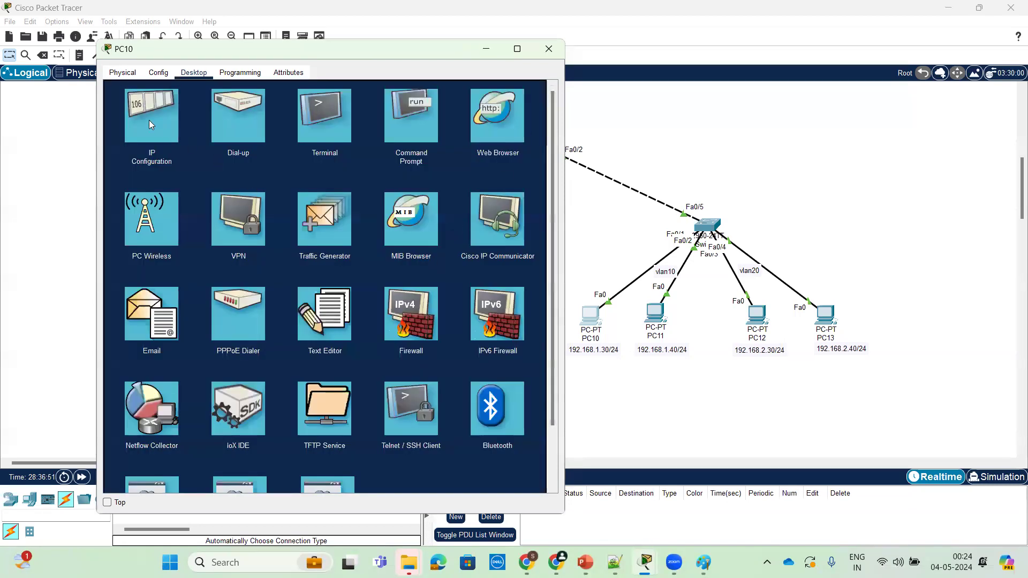
{"action": "left_click", "coordinate": [149, 119]}
{"action": "left_click", "coordinate": [544, 91]}
Open PC10's command prompt and ping PC6 at 192.168.1.10
{"action": "left_click", "coordinate": [421, 118]}
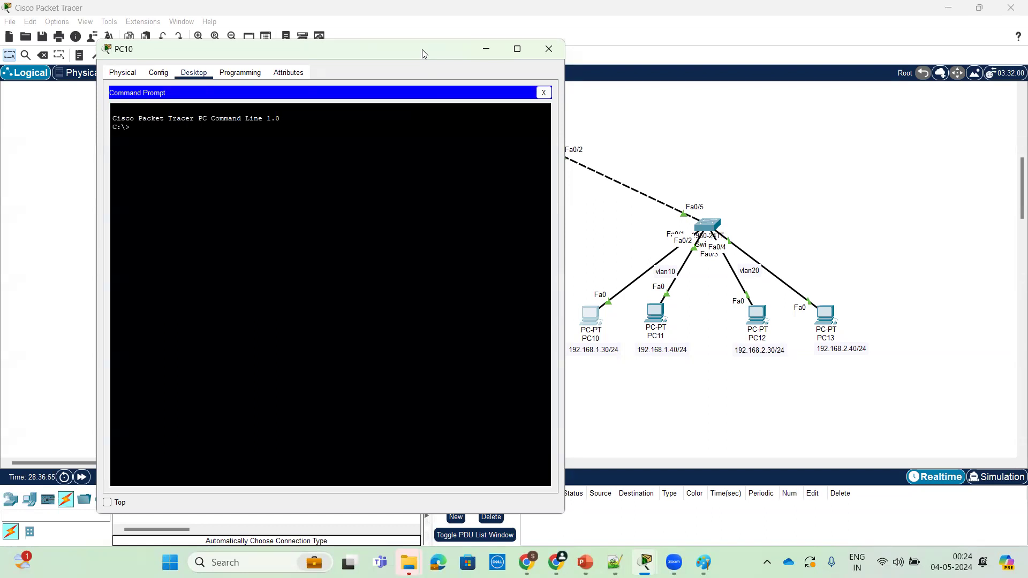
{"action": "left_click_drag", "start_coordinate": [422, 53], "coordinate": [840, 167]}
{"action": "type", "text": "ping 192.168.1.1"}
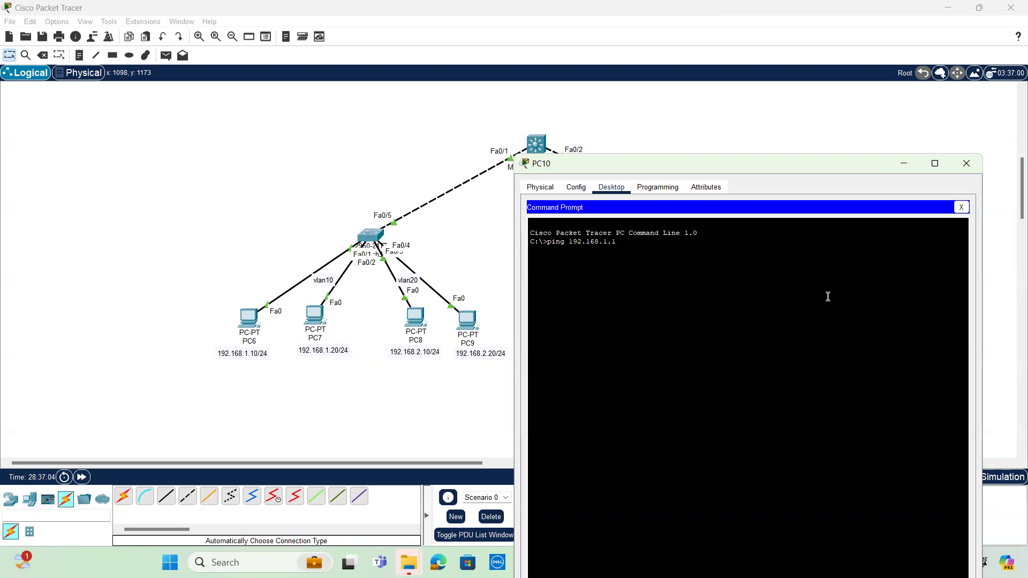
{"action": "type", "text": "0"}
{"action": "key", "text": "Return"}
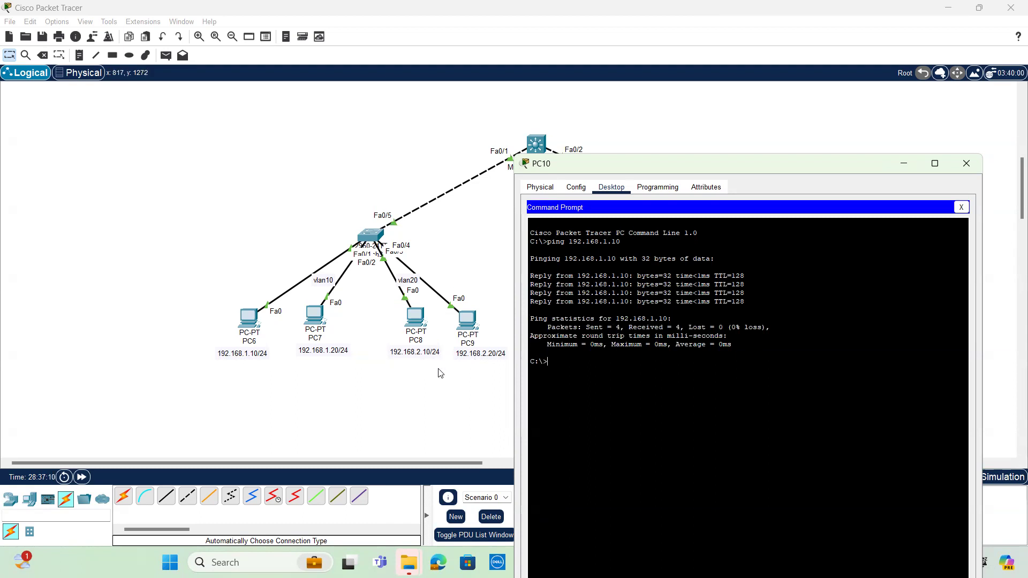
Ping PC8 in VLAN 20 at 192.168.2.10 from PC10 and close the PC10 window
{"action": "type", "text": "ping 192.168.2.10"}
{"action": "key", "text": "Return"}
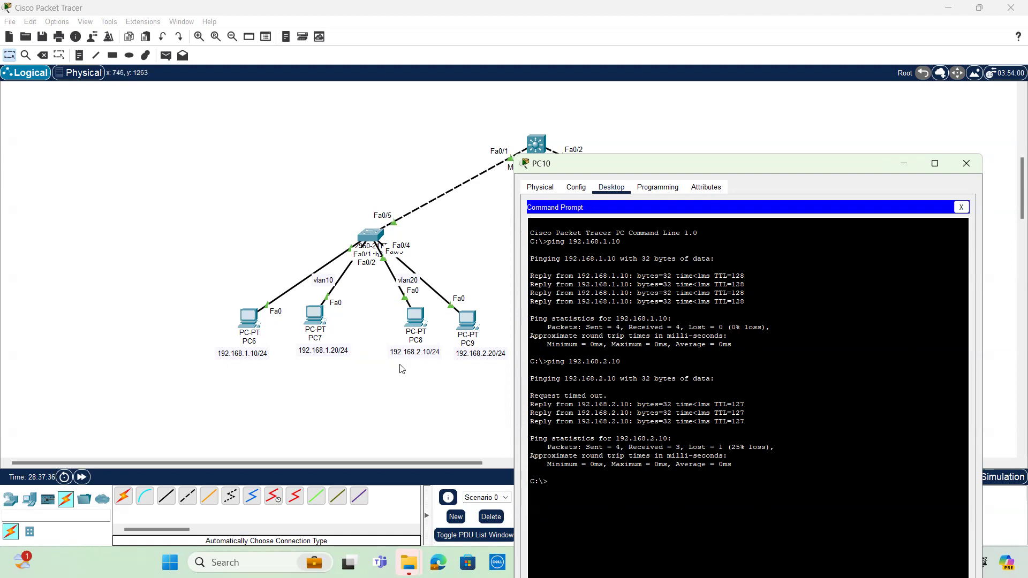
{"action": "left_click", "coordinate": [966, 164]}
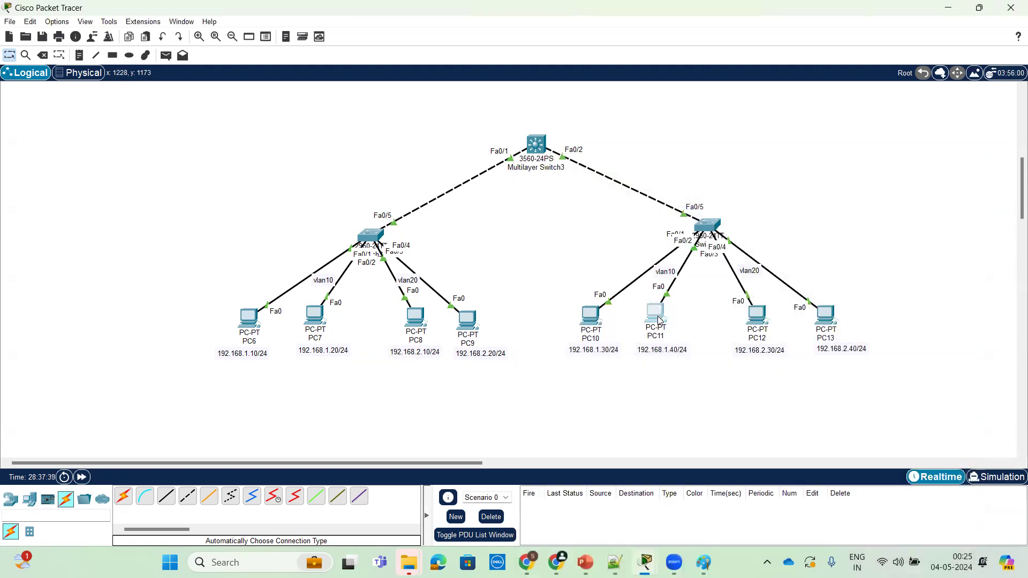
Give PC11 the static IPv4 address 192.168.1.40 with subnet mask 255.255.255.0
{"action": "left_click", "coordinate": [658, 319]}
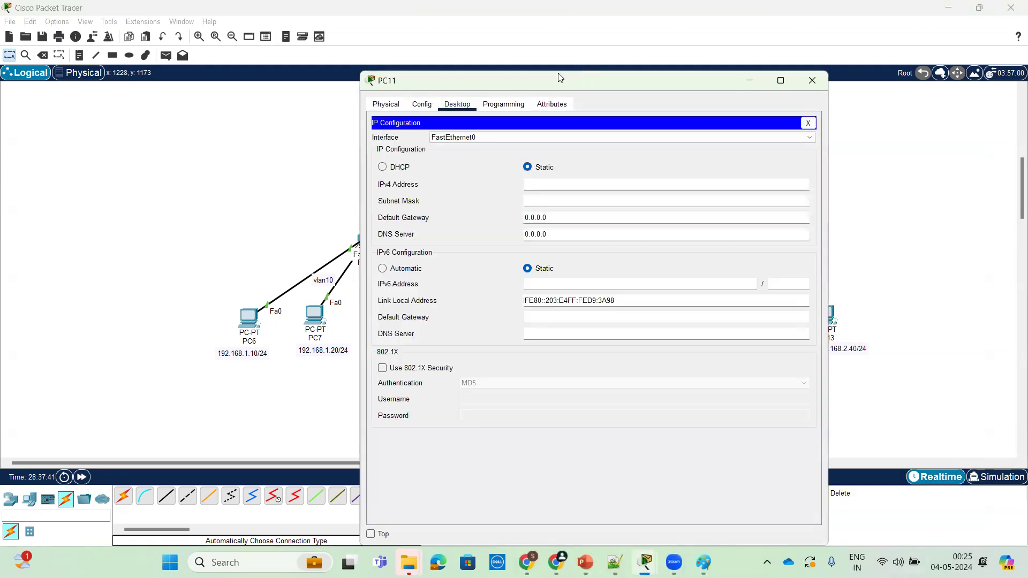
{"action": "left_click_drag", "start_coordinate": [561, 77], "coordinate": [259, 74]}
{"action": "left_click", "coordinate": [258, 179]}
{"action": "type", "text": "192.168."}
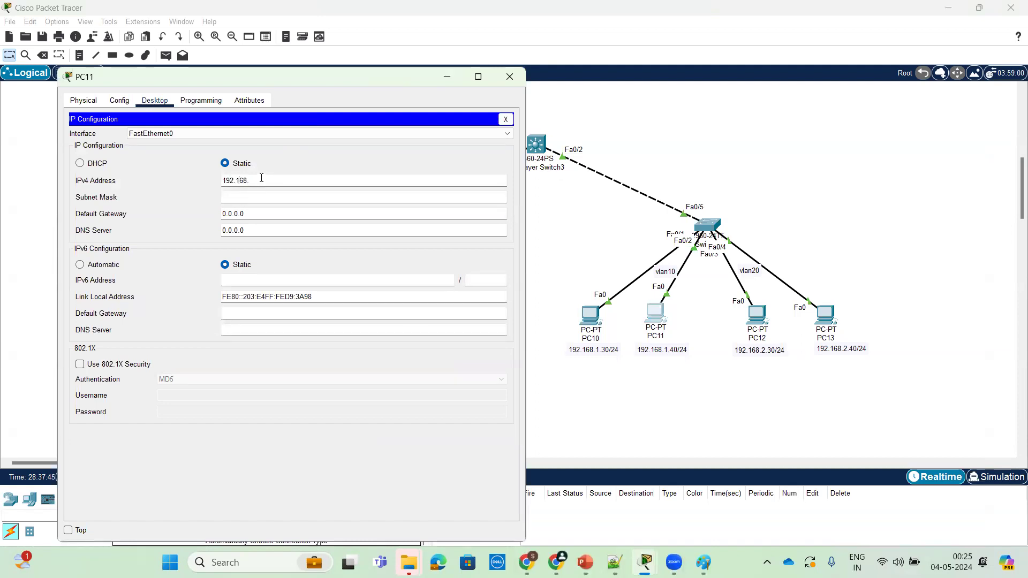
{"action": "type", "text": "1.40"}
{"action": "left_click", "coordinate": [276, 196]}
Set PC11's IPv4 default gateway to 192.168.1.1, then briefly open its command prompt and close the PC11 window
{"action": "left_click", "coordinate": [272, 214]}
{"action": "double_click", "coordinate": [272, 214]}
{"action": "type", "text": "192.168."}
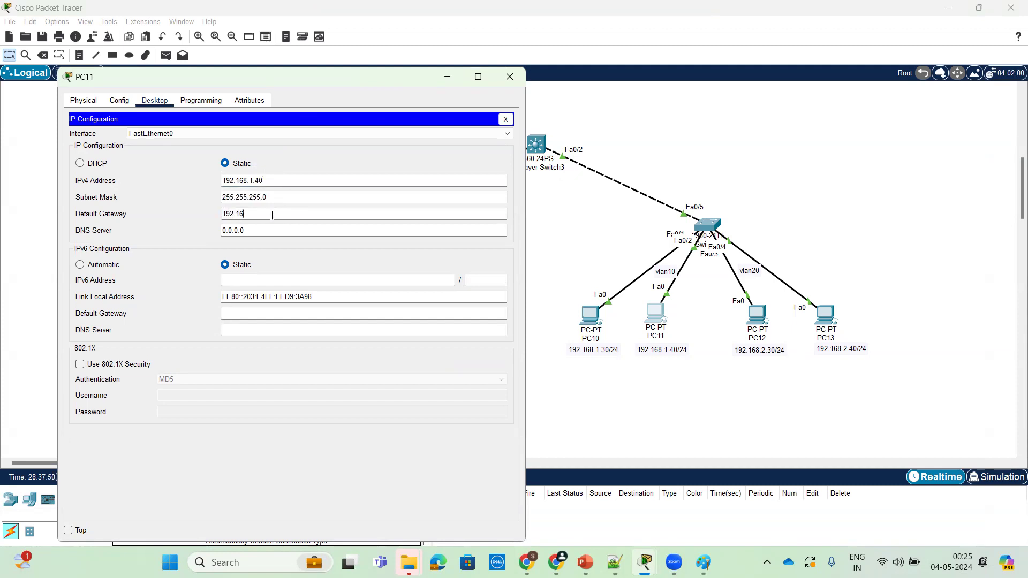
{"action": "type", "text": "1.1"}
{"action": "left_click", "coordinate": [505, 120]}
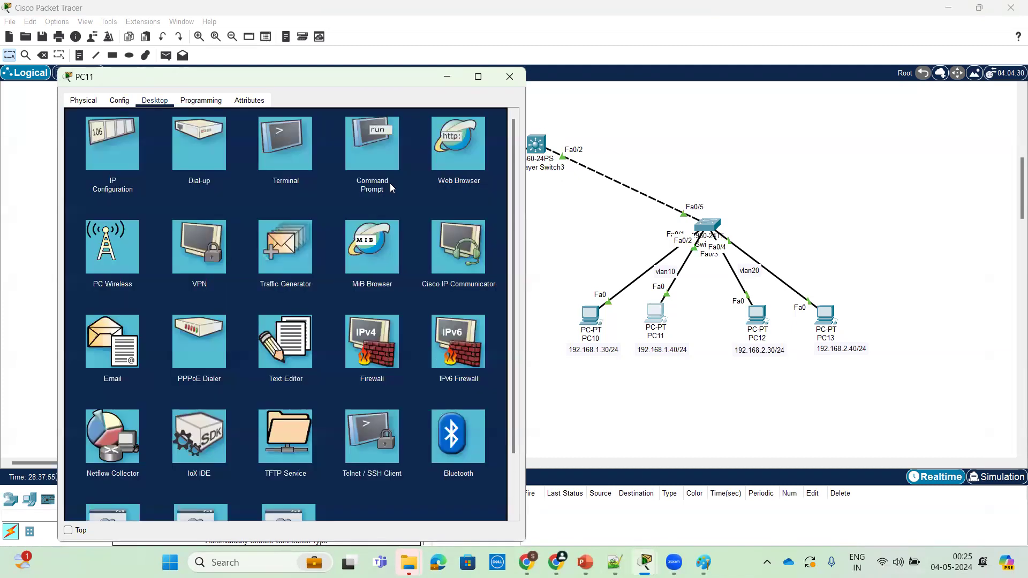
{"action": "left_click", "coordinate": [359, 157]}
{"action": "left_click", "coordinate": [510, 76]}
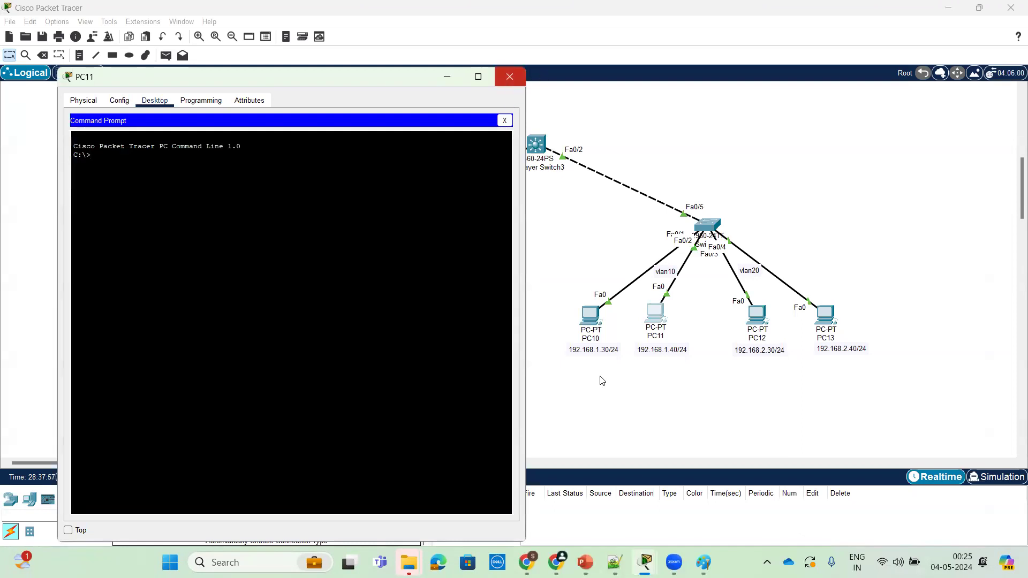
Open PC10's command prompt and display its ARP table with arp -a
{"action": "left_click", "coordinate": [589, 315]}
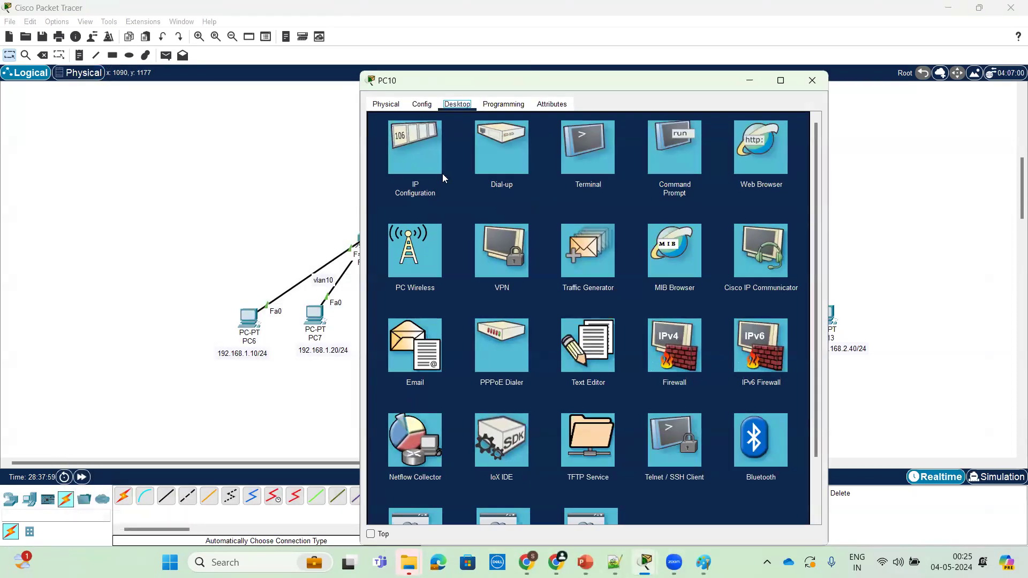
{"action": "left_click", "coordinate": [658, 166]}
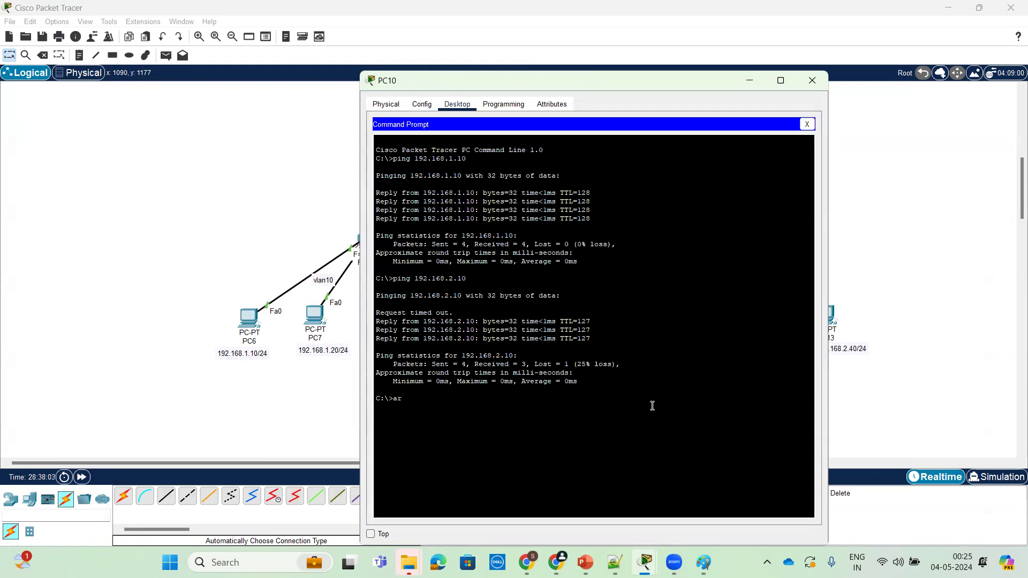
{"action": "type", "text": "arp -a"}
{"action": "key", "text": "Return"}
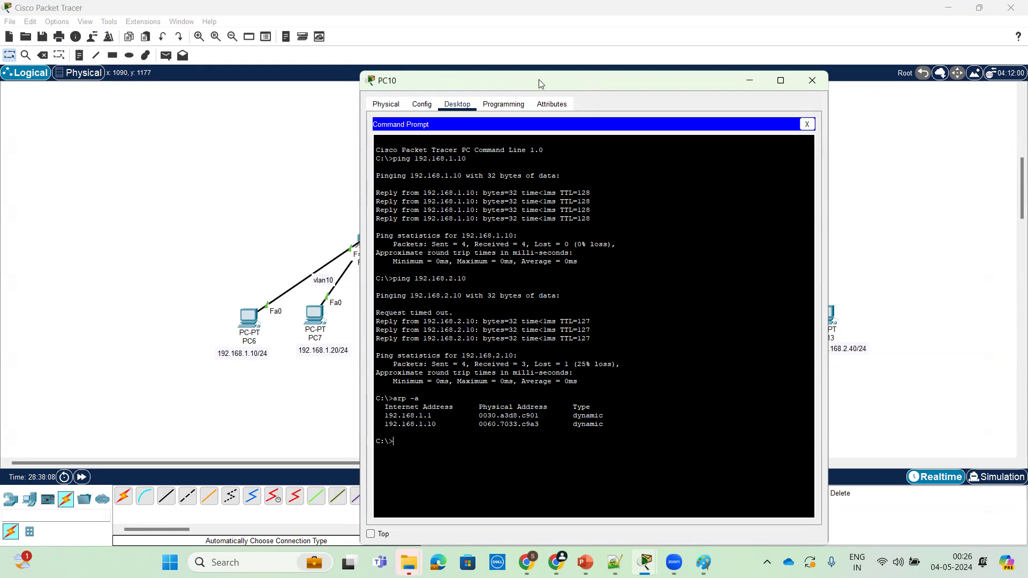
Move the PC10 window clear of the right-hand PCs and ping PC11 at 192.168.1.40 from PC10
{"action": "left_click_drag", "start_coordinate": [538, 79], "coordinate": [767, 112]}
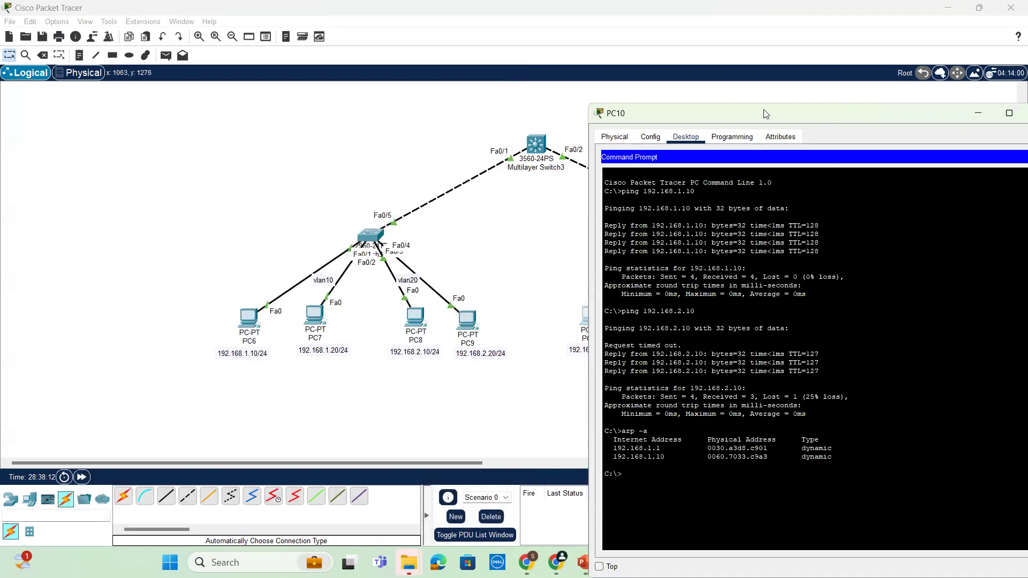
{"action": "left_click_drag", "start_coordinate": [763, 110], "coordinate": [273, 81]}
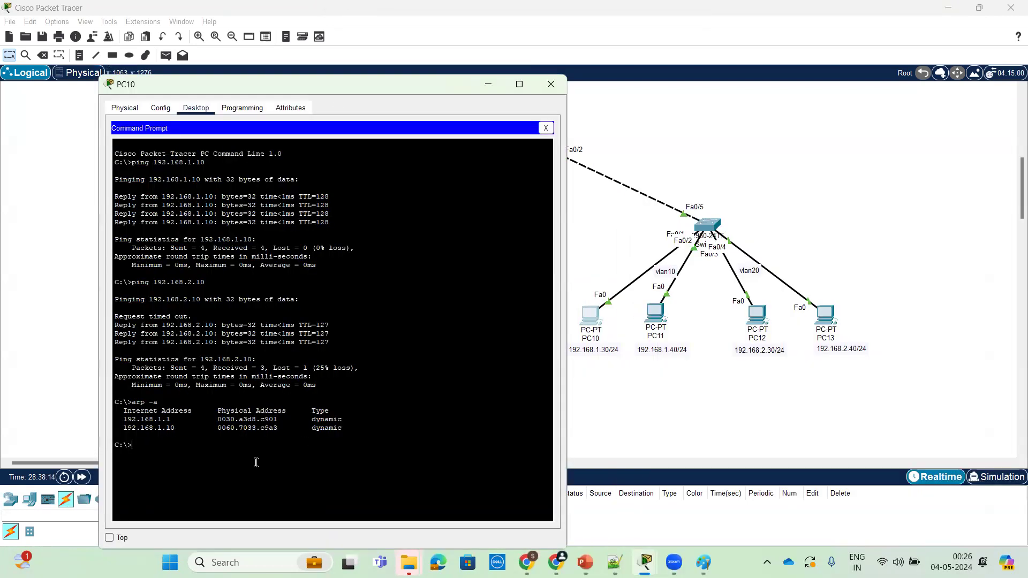
{"action": "type", "text": "ping 192.168.1.40"}
{"action": "key", "text": "Return"}
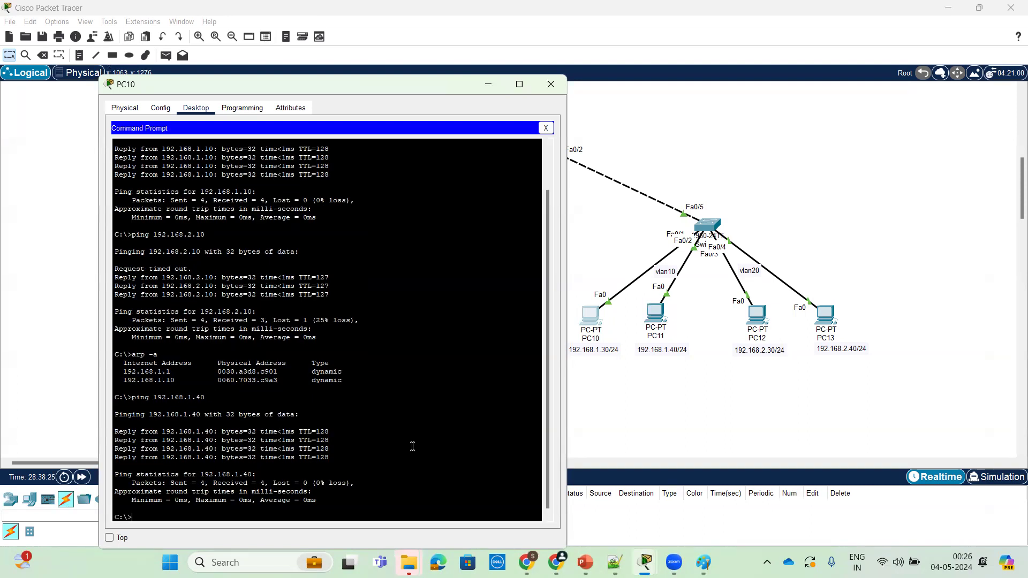
{"action": "key", "text": "Return"}
{"action": "key", "text": "Return"}
{"action": "key", "text": "Return"}
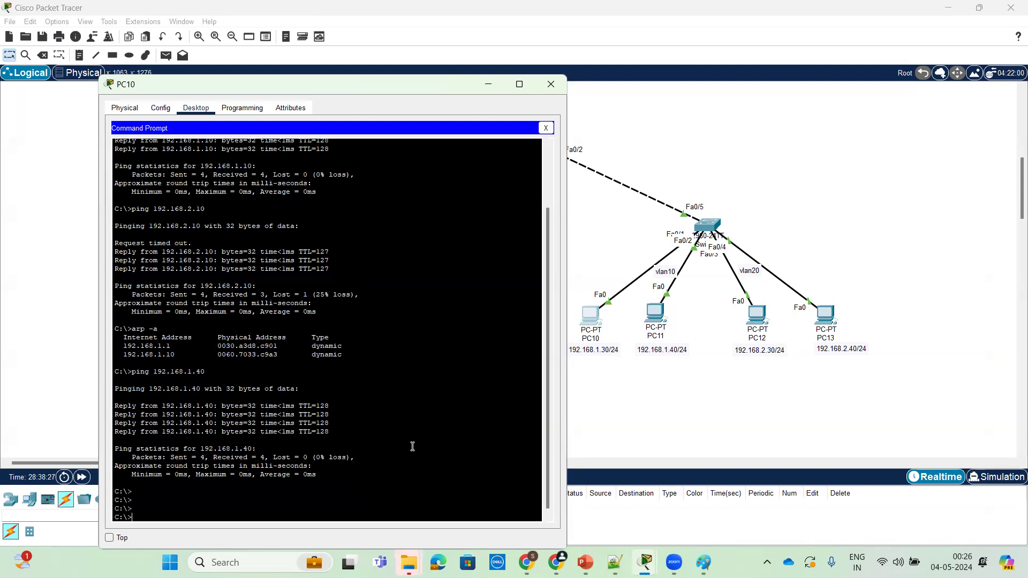
Clear the recalled ping command and run arp -a on PC10 again to examine the ARP entries after pinging PC11
{"action": "key", "text": "Up"}
{"action": "key", "text": "BackSpace"}
{"action": "key", "text": "BackSpace"}
{"action": "key", "text": "BackSpace"}
{"action": "key", "text": "BackSpace"}
{"action": "key", "text": "BackSpace"}
{"action": "key", "text": "BackSpace"}
{"action": "key", "text": "BackSpace"}
{"action": "key", "text": "BackSpace"}
{"action": "key", "text": "BackSpace"}
{"action": "key", "text": "BackSpace"}
{"action": "key", "text": "BackSpace"}
{"action": "key", "text": "BackSpace"}
{"action": "key", "text": "BackSpace"}
{"action": "key", "text": "BackSpace"}
{"action": "key", "text": "BackSpace"}
{"action": "key", "text": "BackSpace"}
{"action": "type", "text": "arp -a"}
{"action": "key", "text": "Return"}
{"action": "key", "text": "Return"}
{"action": "key", "text": "Return"}
{"action": "key", "text": "Return"}
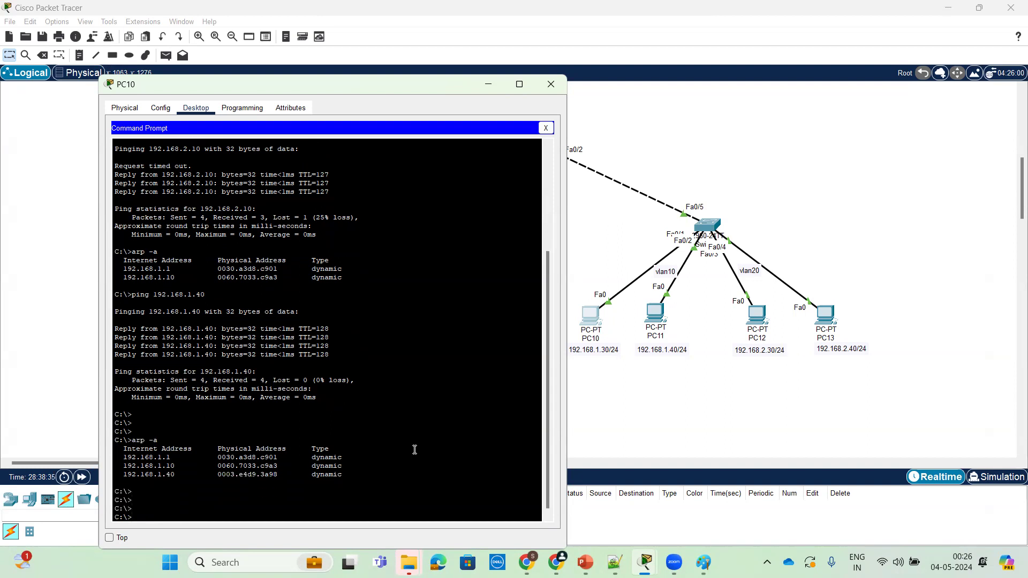